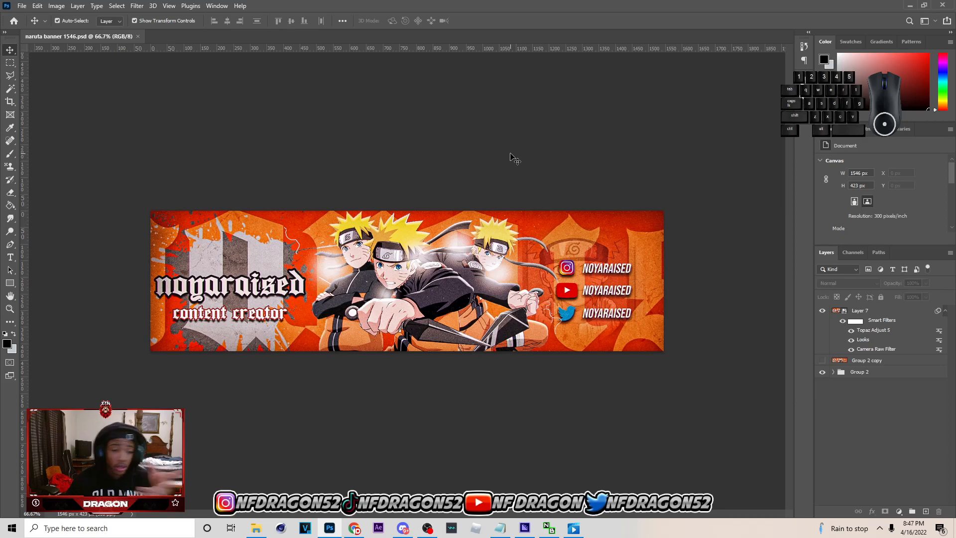
- Create a new document from the recent 1546 x 423 px, 300 ppi preset with a transparent background
click(36, 6)
mouse_move(26, 7)
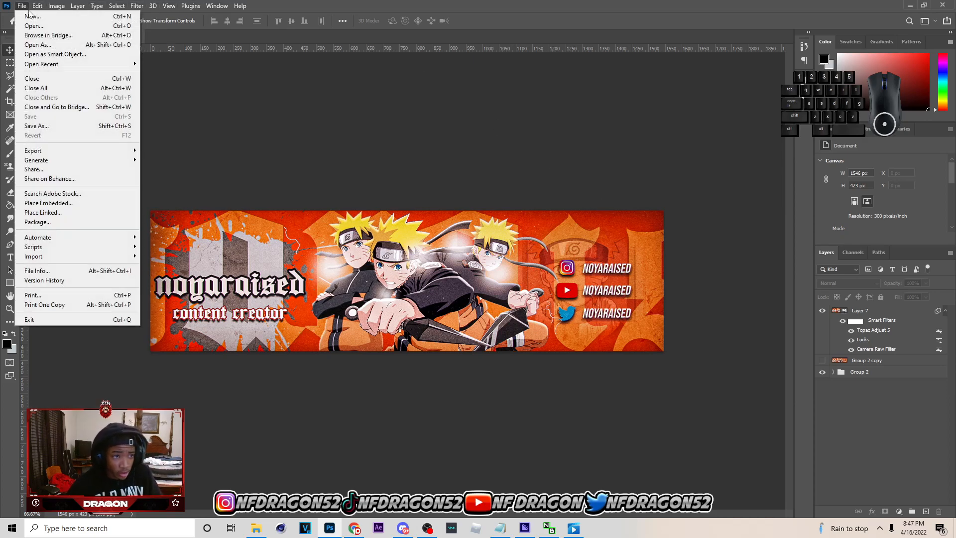
click(30, 15)
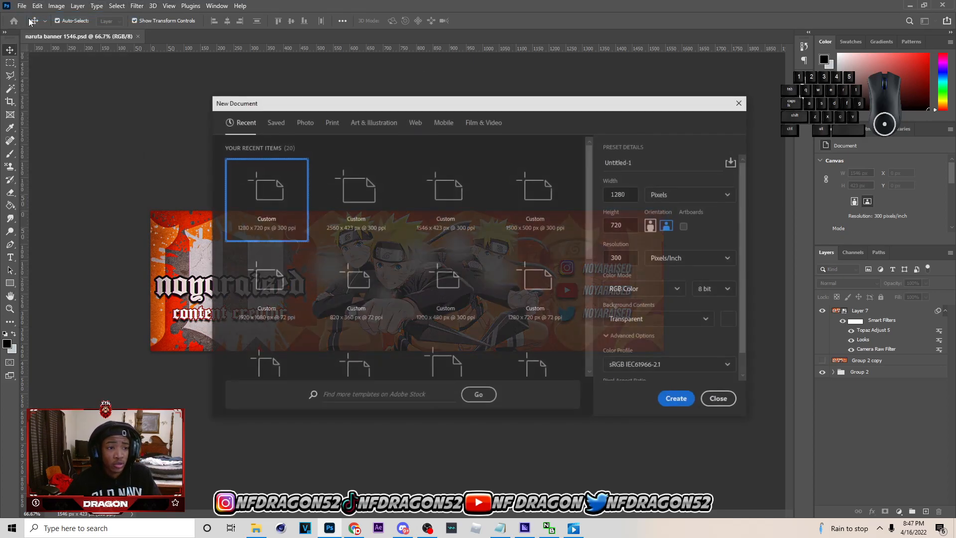
click(474, 197)
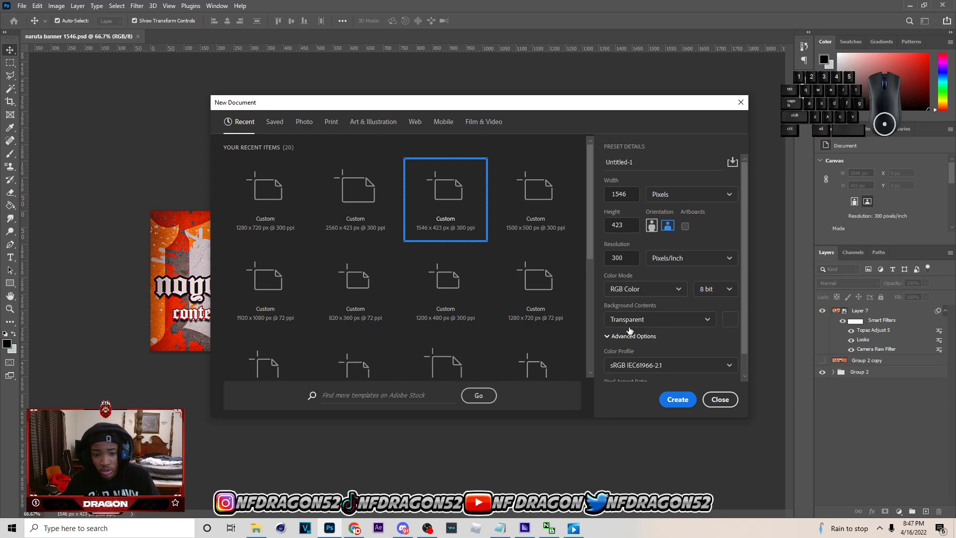
click(680, 399)
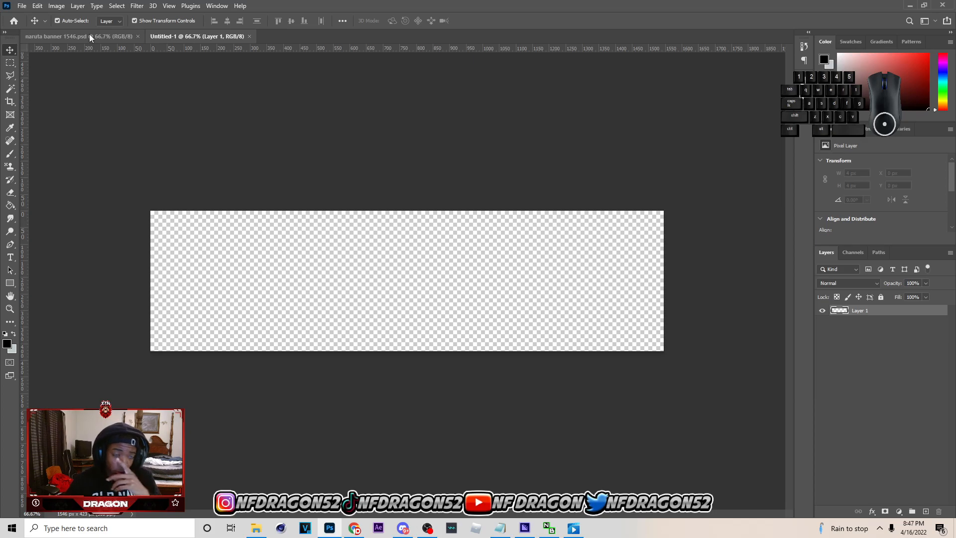
click(534, 230)
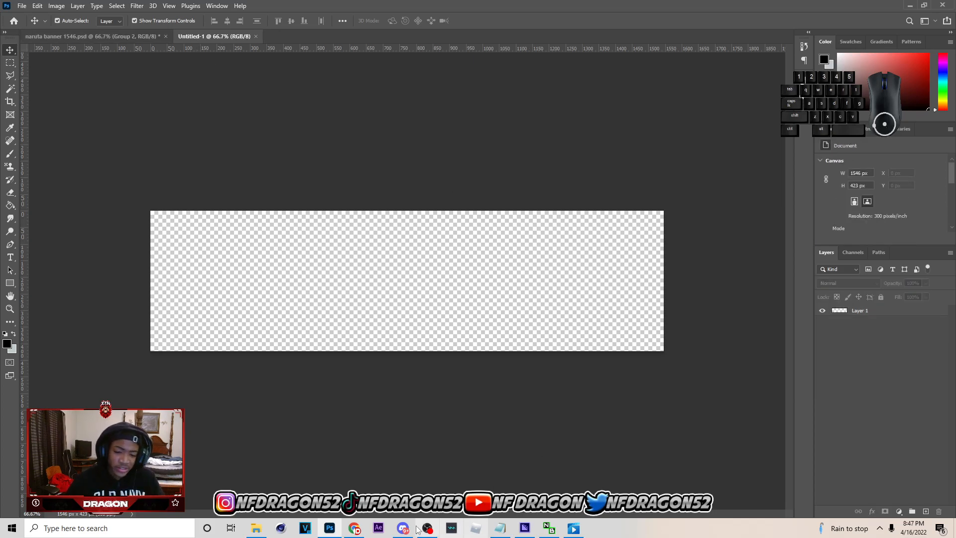
- Switch to Chrome and search Google Images for "naruto colors" in a new tab
mouse_move(348, 532)
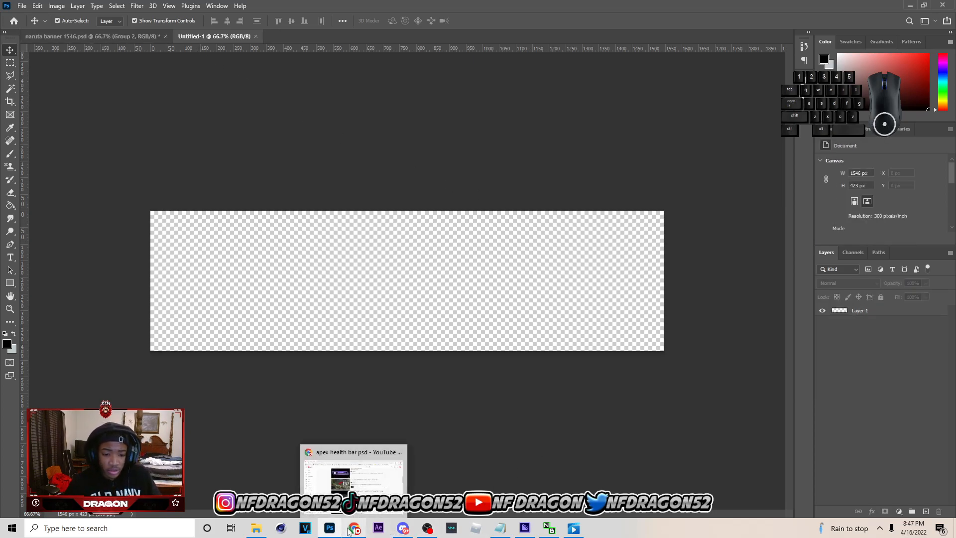
click(348, 532)
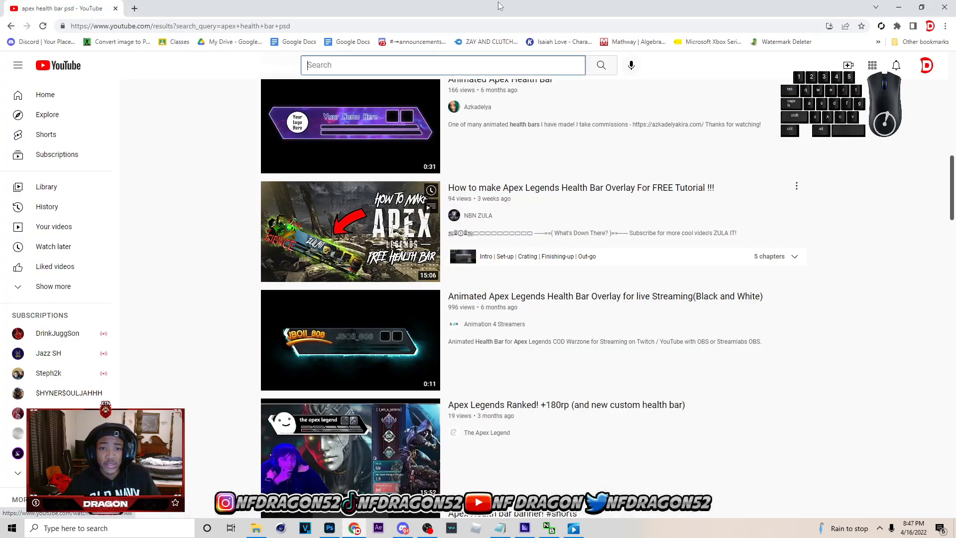
click(138, 7)
text(naruto )
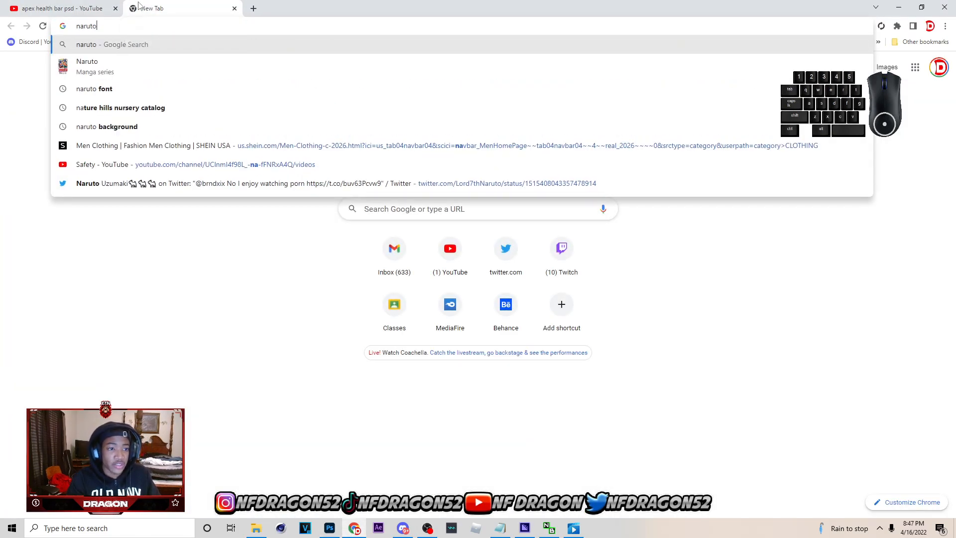
text(colors)
key(Return)
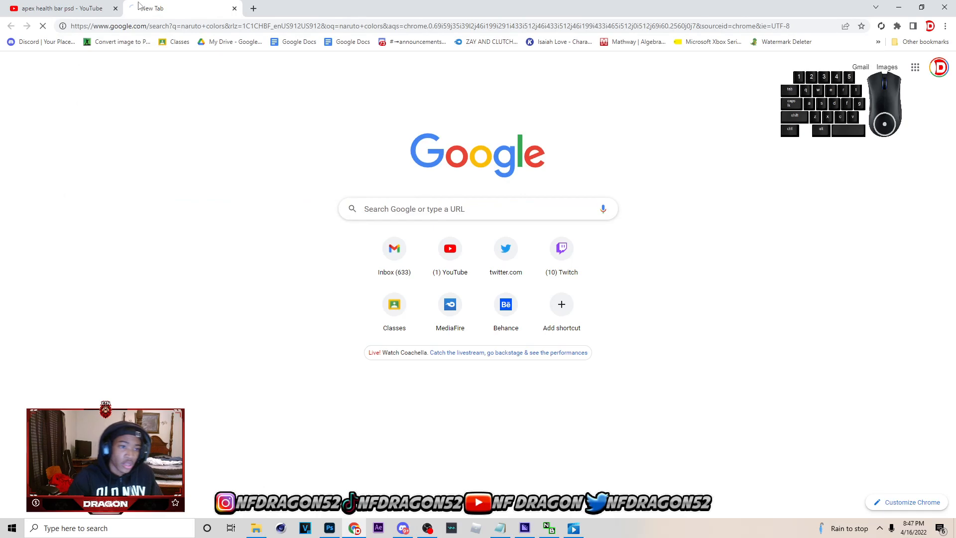
click(136, 106)
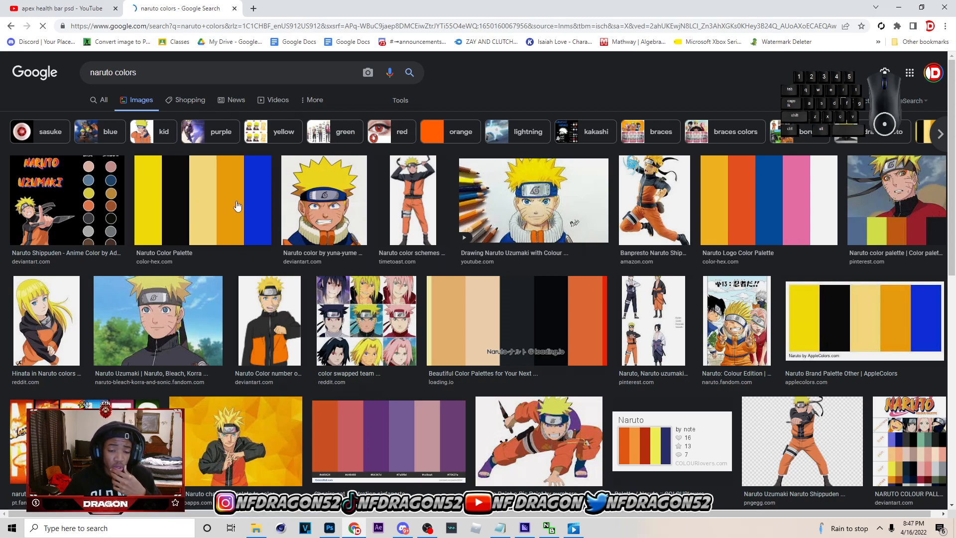
- Copy color-hex.com's Naruto Color Palette image with the yellow, black, cream, orange and blue stripes, and paste it into the blank Photoshop document
click(271, 204)
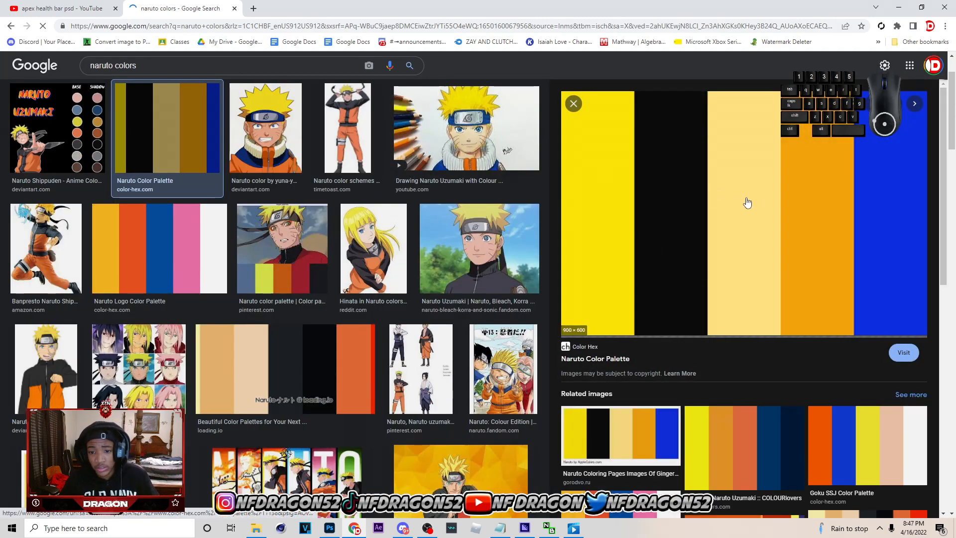
right_click(783, 220)
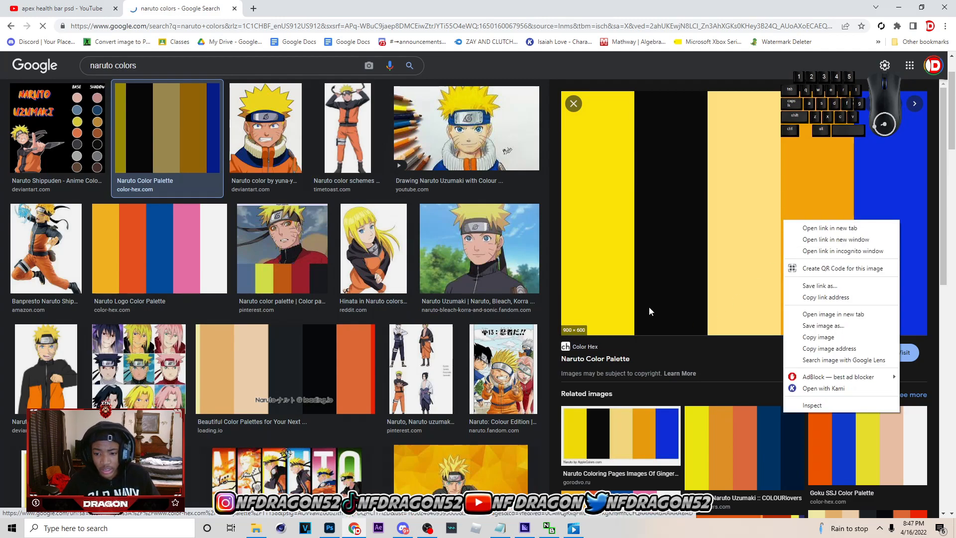
click(818, 337)
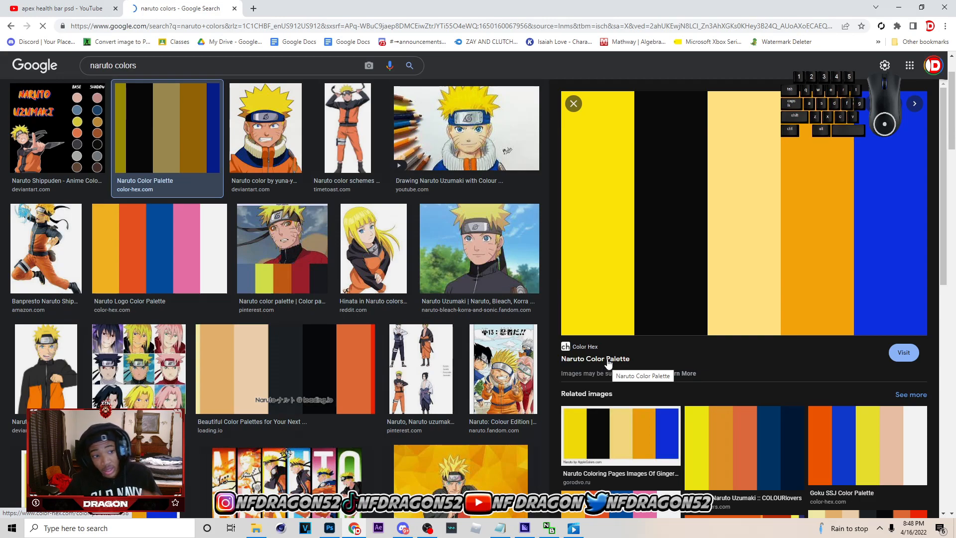
click(330, 529)
click(913, 317)
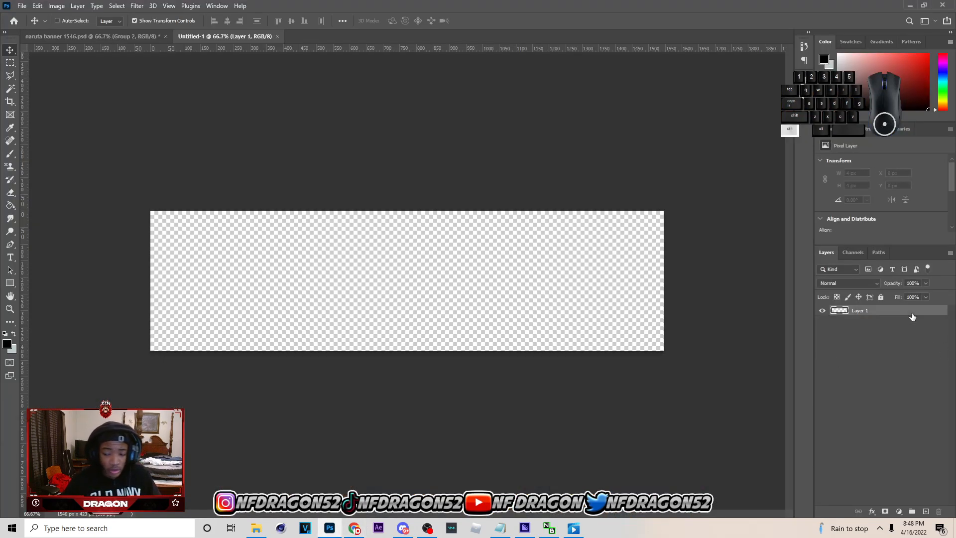
key(ctrl+v)
- Fill a new layer above the palette with the orange sampled from its stripe, and hide the palette layer
key(g)
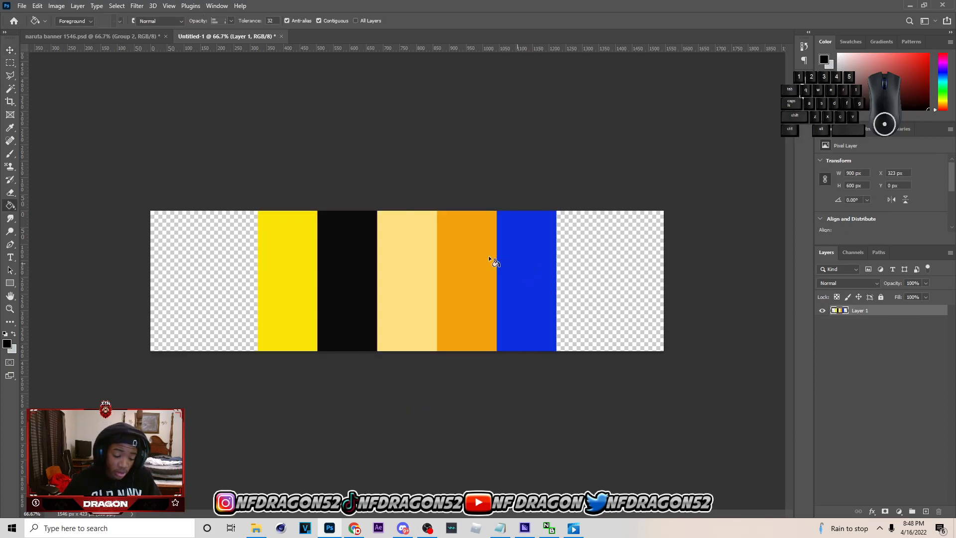
alt+click(465, 269)
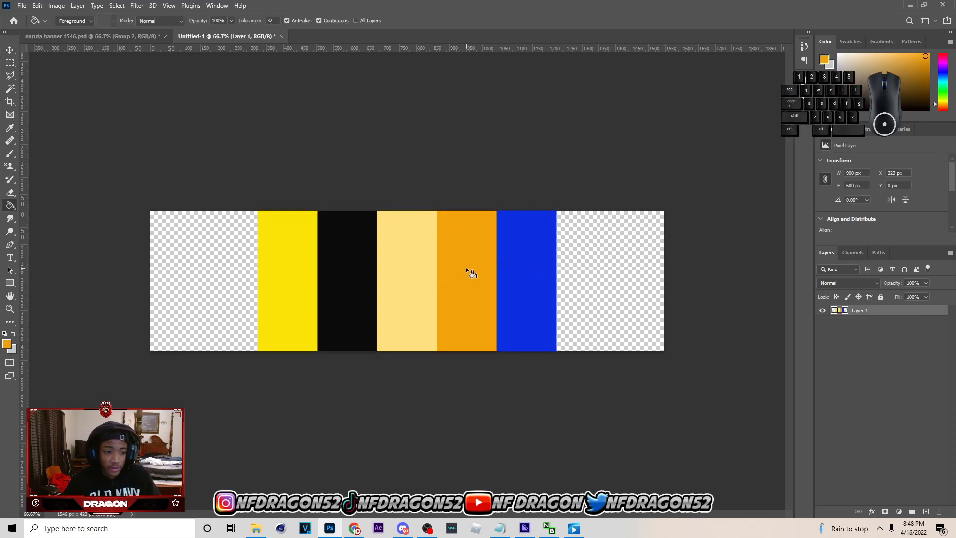
click(242, 299)
key(ctrl+z)
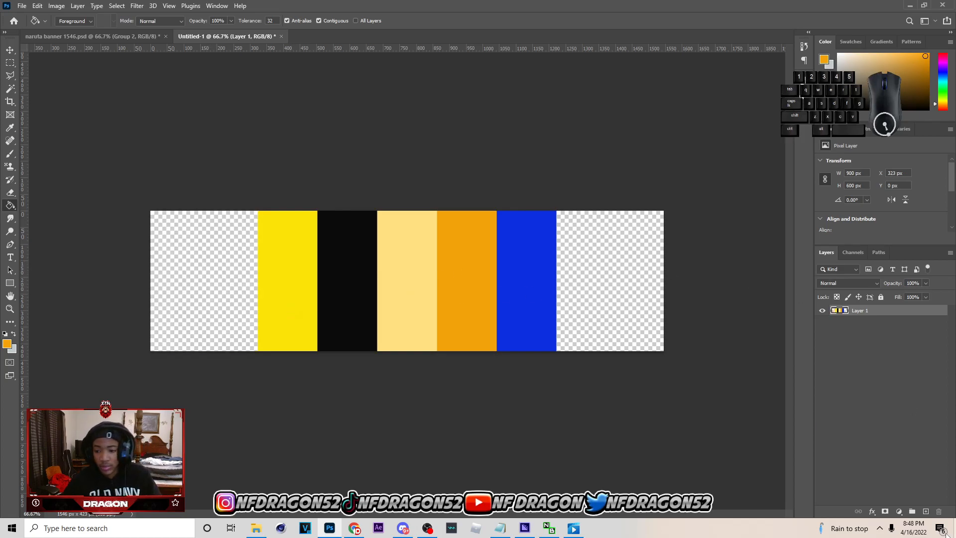
key(ctrl+shift+alt+n)
right_click(14, 209)
click(44, 220)
click(633, 282)
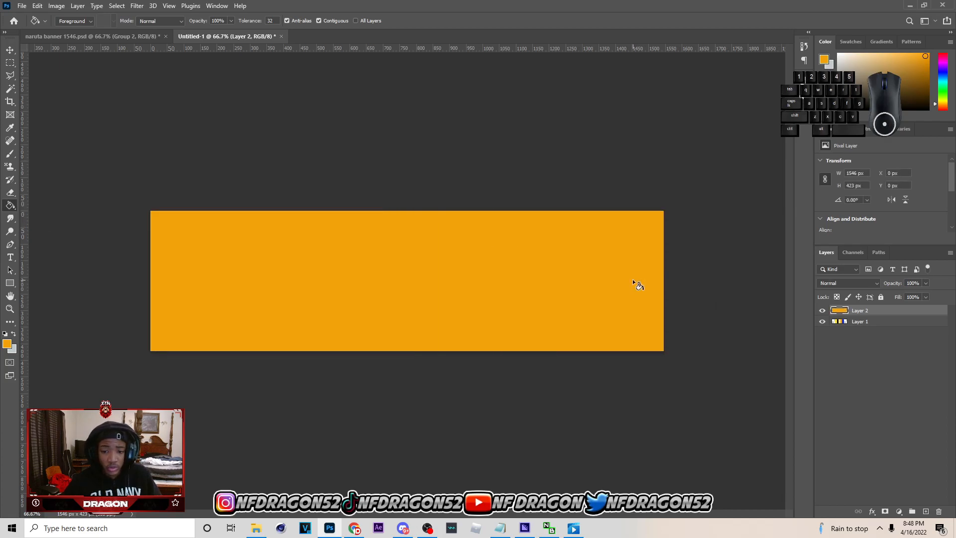
click(11, 51)
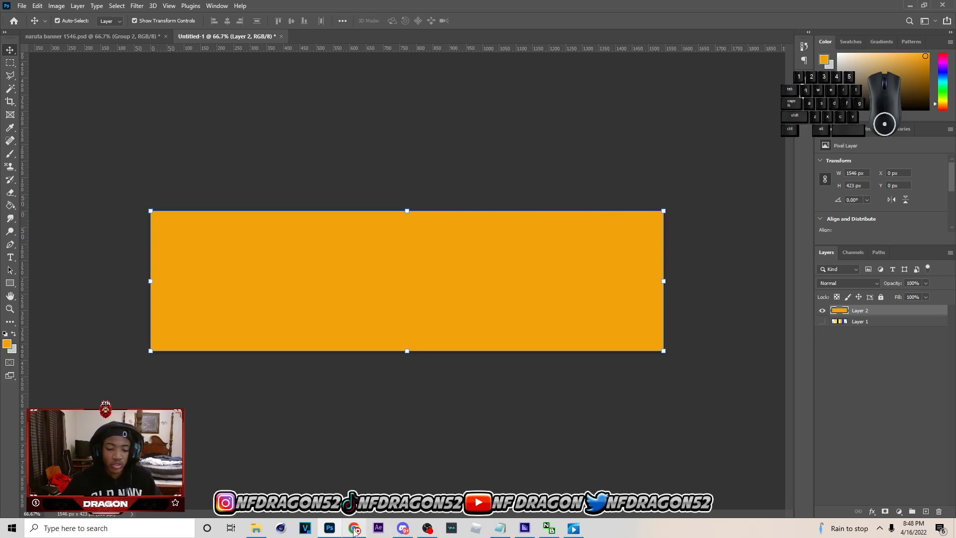
- Switch to Chrome and change the image search to "naruto png"
mouse_move(354, 532)
click(377, 483)
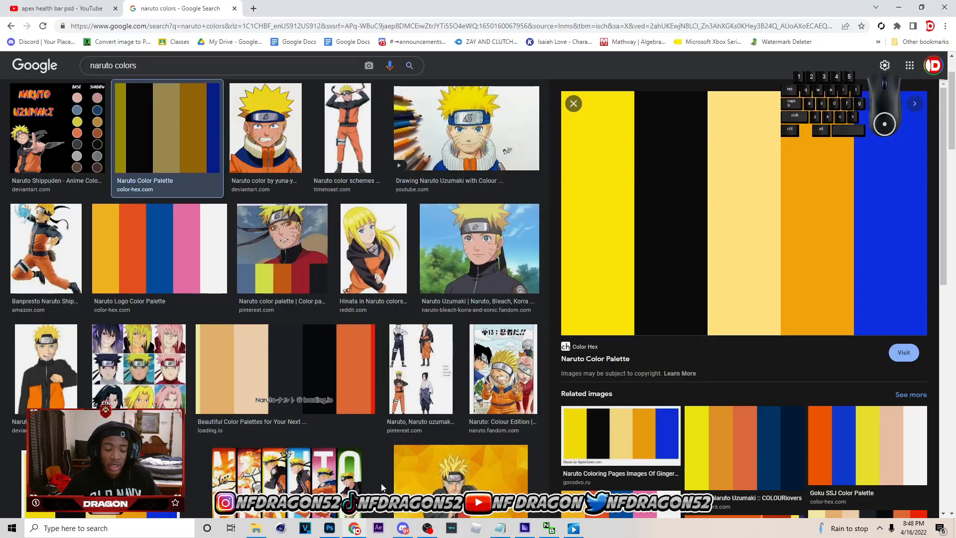
double_click(130, 68)
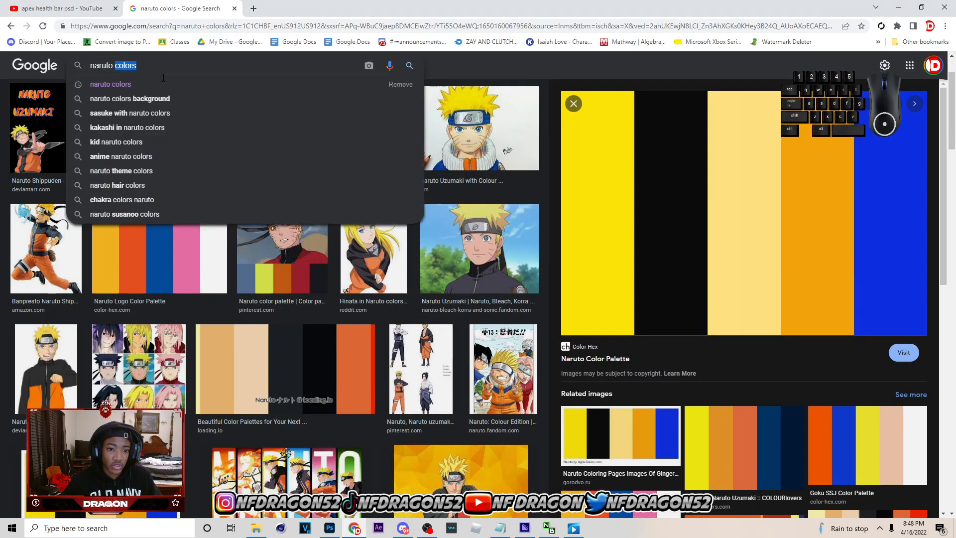
key(BackSpace)
text(p)
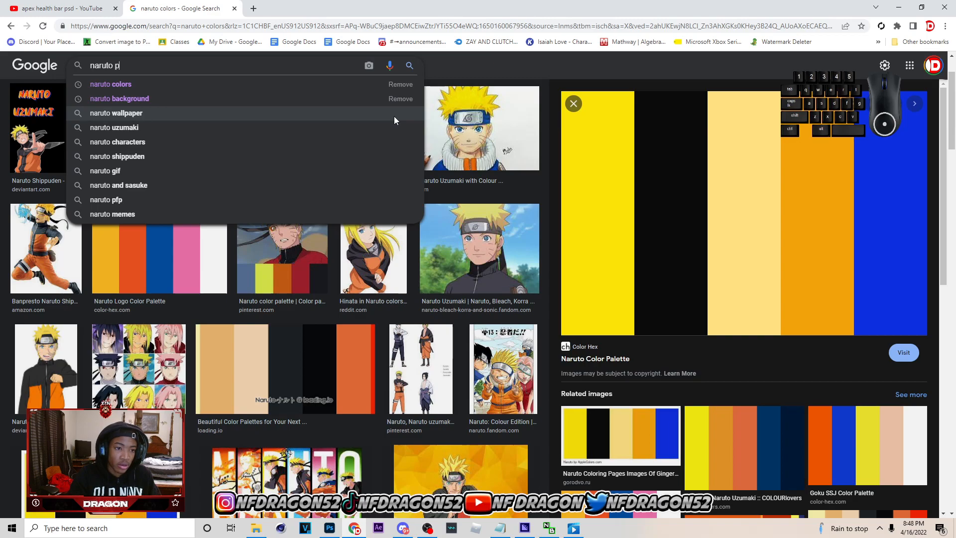
text(ng)
key(Return)
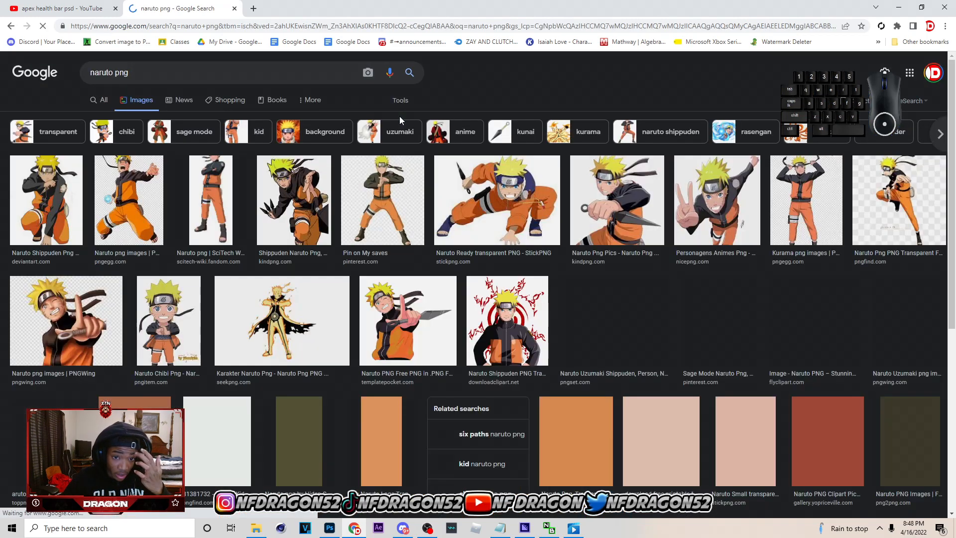
- Preview the Naruto image results showing the kunai pose from kindpng and the crouching pose from StickPNG
click(648, 201)
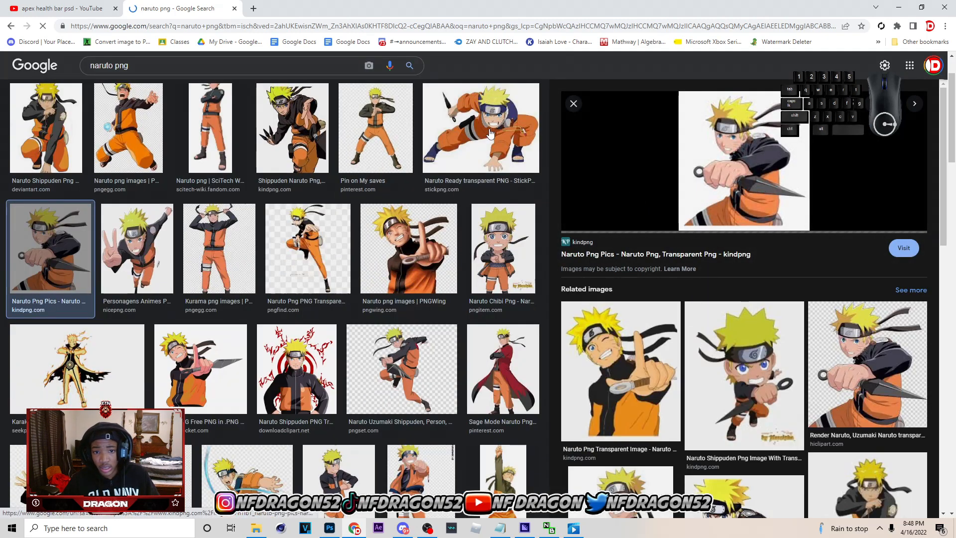
click(493, 130)
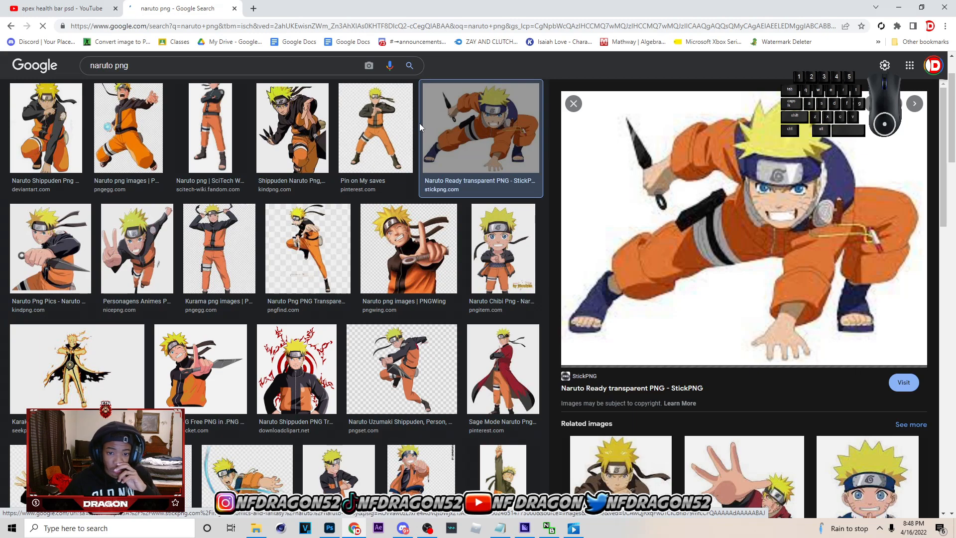
key(alt+Tab)
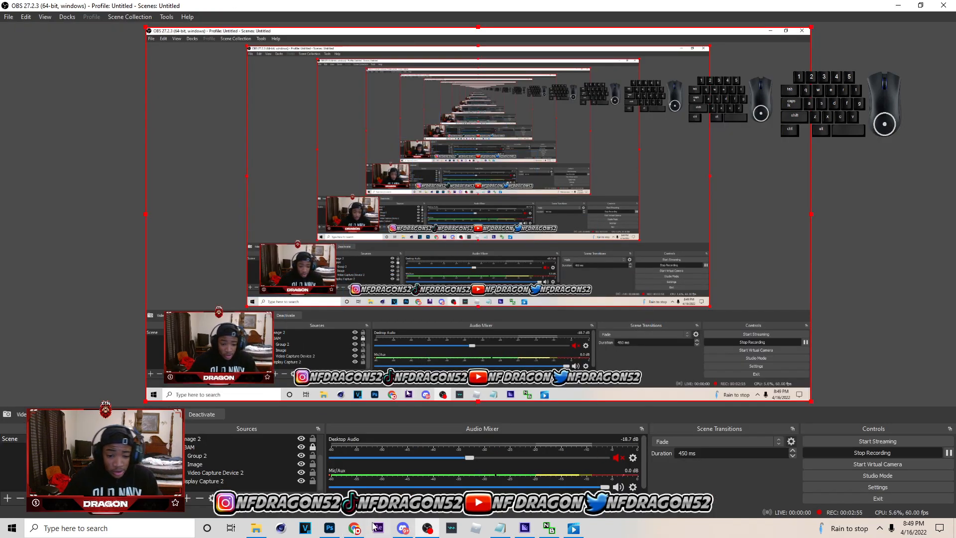
click(331, 526)
- Copy the standing Naruto image with crossed arms from Chrome and paste it into the orange Photoshop banner
click(354, 527)
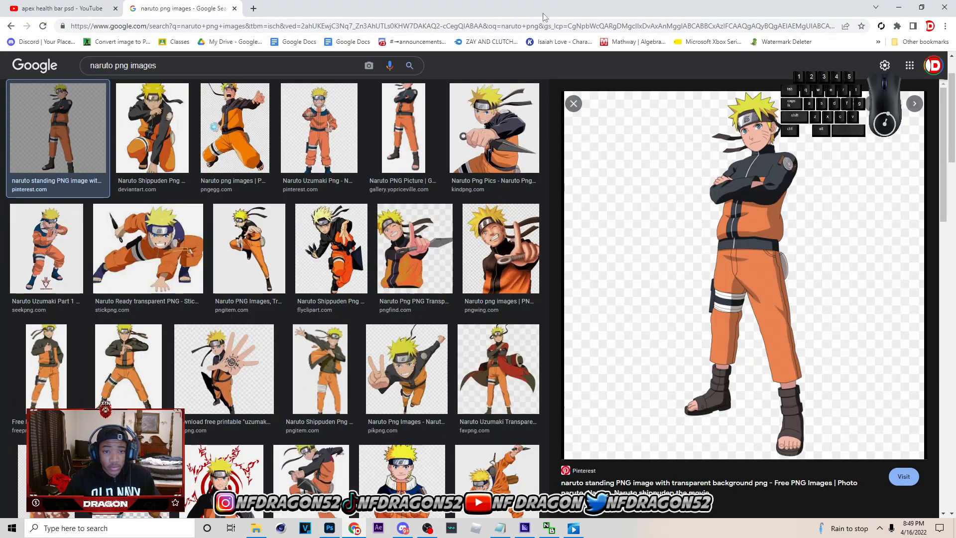
right_click(719, 234)
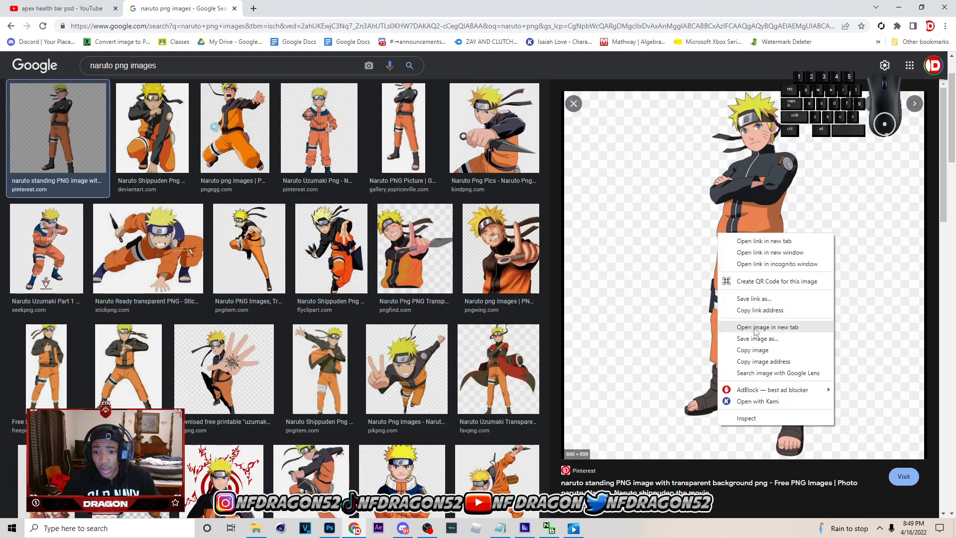
click(753, 350)
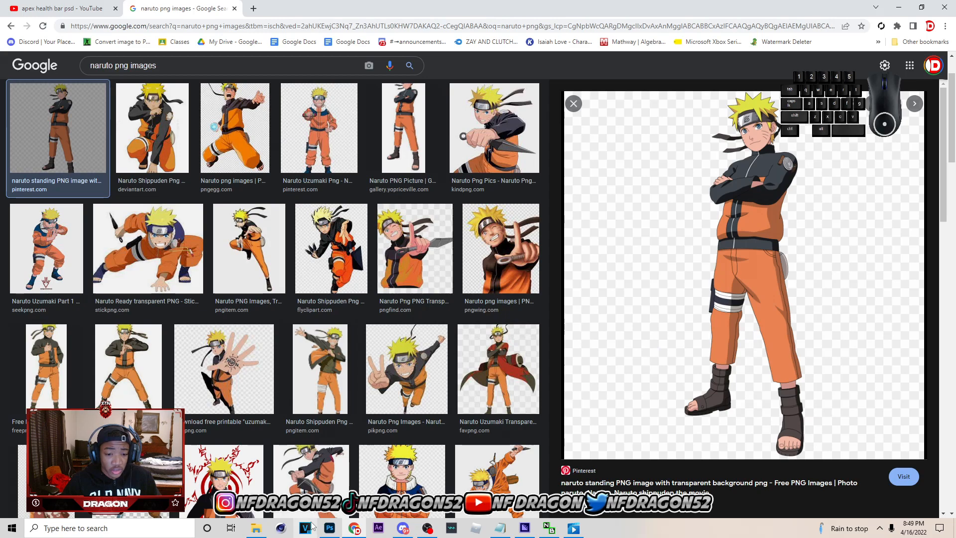
click(329, 527)
key(ctrl+v)
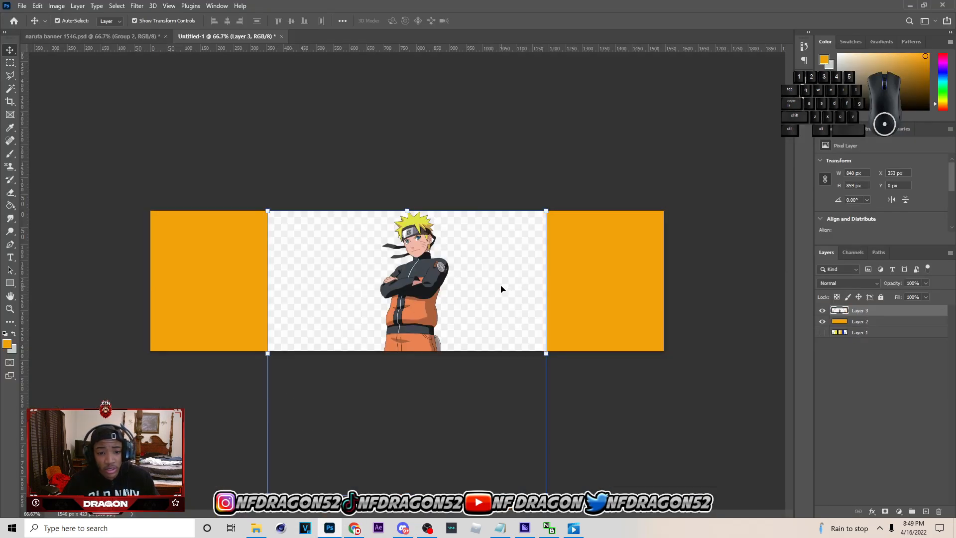
- Select the checkered background around the pasted Naruto with the Magic Wand and cut it away
key(w)
drag(12, 94, 49, 110)
click(492, 309)
key(ctrl+x)
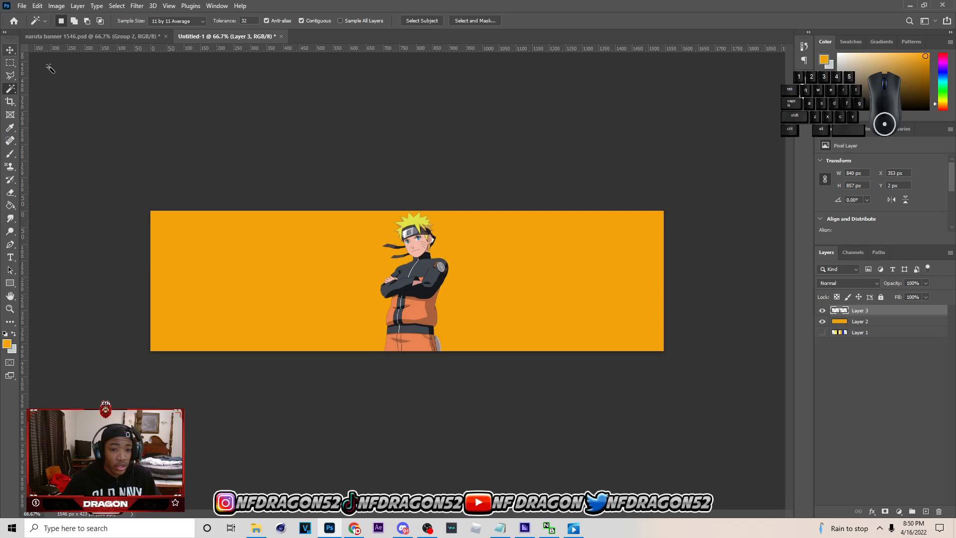
click(9, 50)
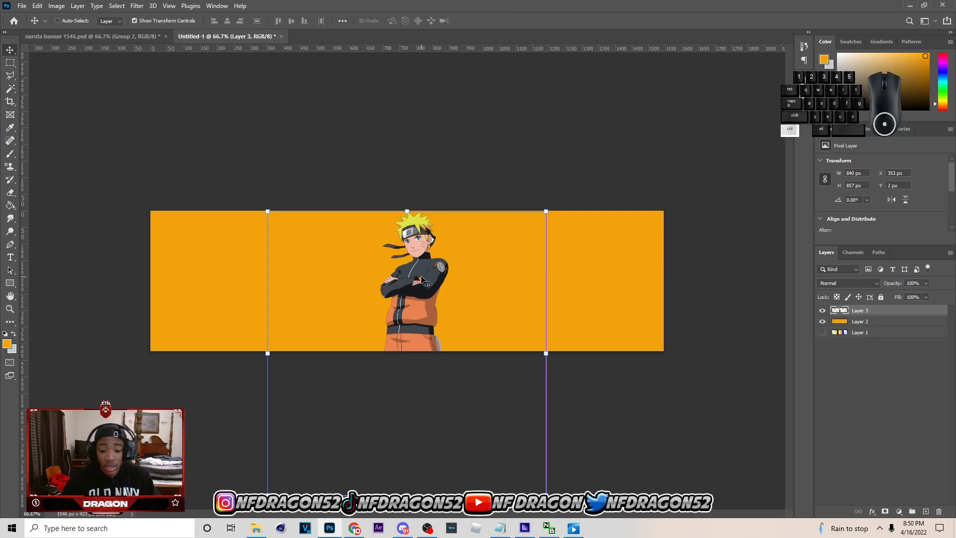
- Add a layer mask to the Naruto character layer
key(ctrl+plus)
key(ctrl+plus)
key(ctrl+plus)
key(ctrl+plus)
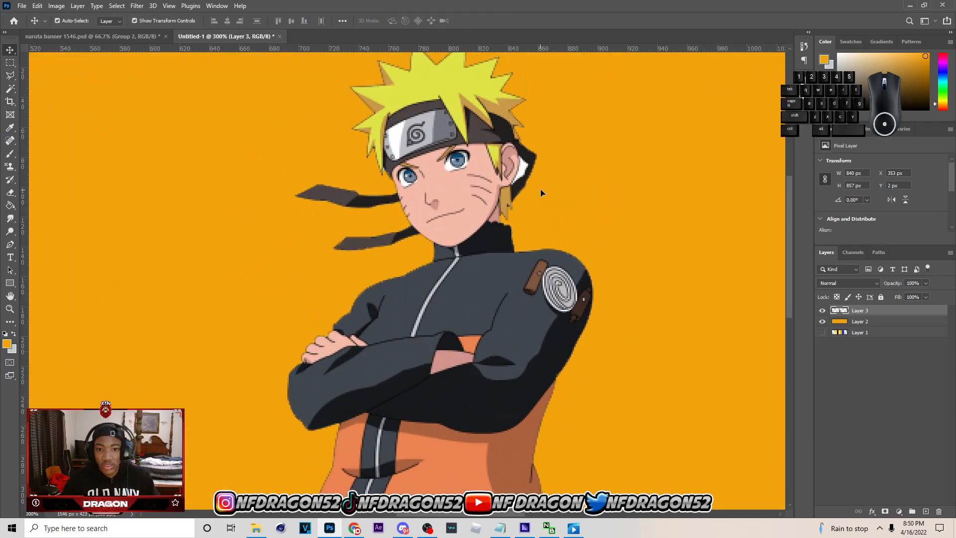
scroll(666, 219, up, 1)
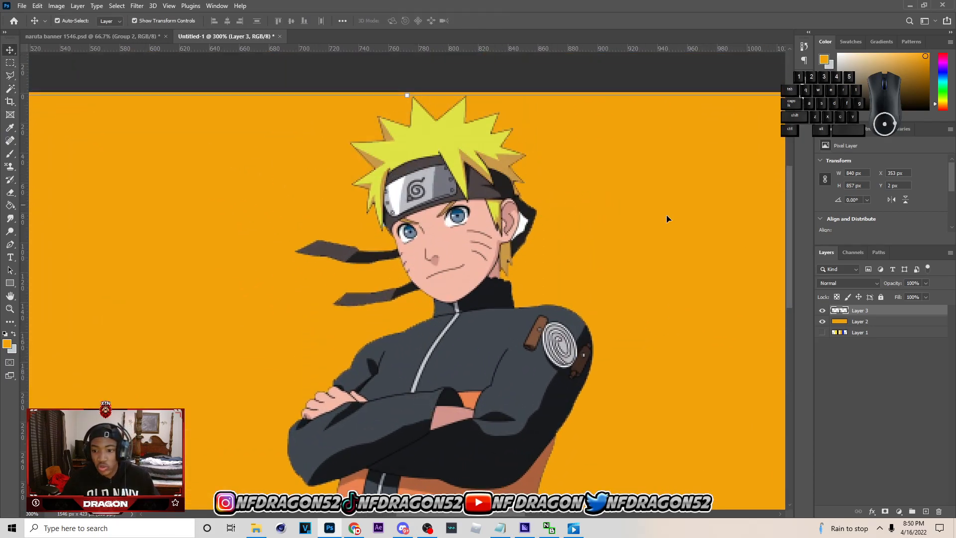
click(886, 513)
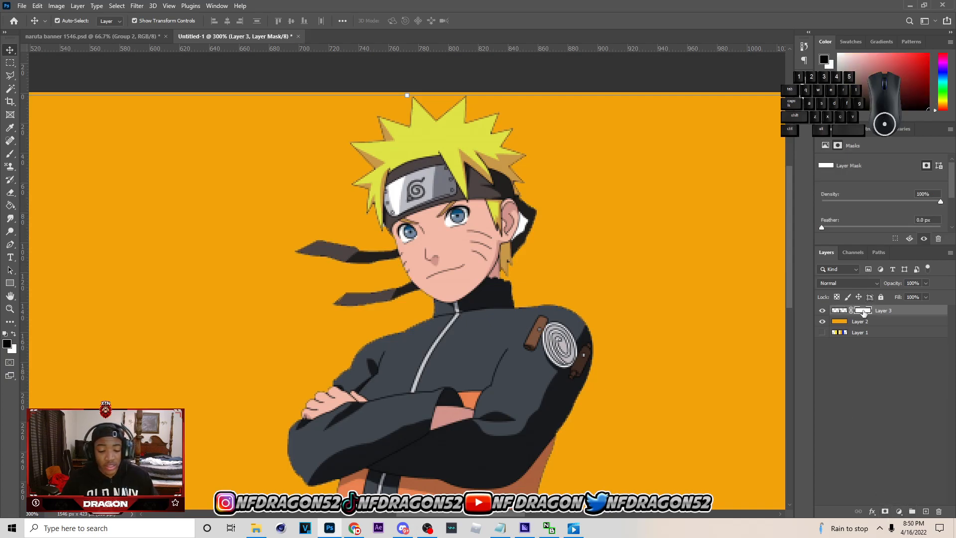
- Mask out the white patch behind the standing Naruto's ear by painting on the layer mask with a small black brush
key(b)
key(bracketleft)
key(bracketleft)
key(bracketleft)
key(bracketleft)
key(bracketleft)
key(bracketleft)
key(bracketleft)
key(bracketleft)
key(bracketleft)
key(bracketleft)
key(bracketleft)
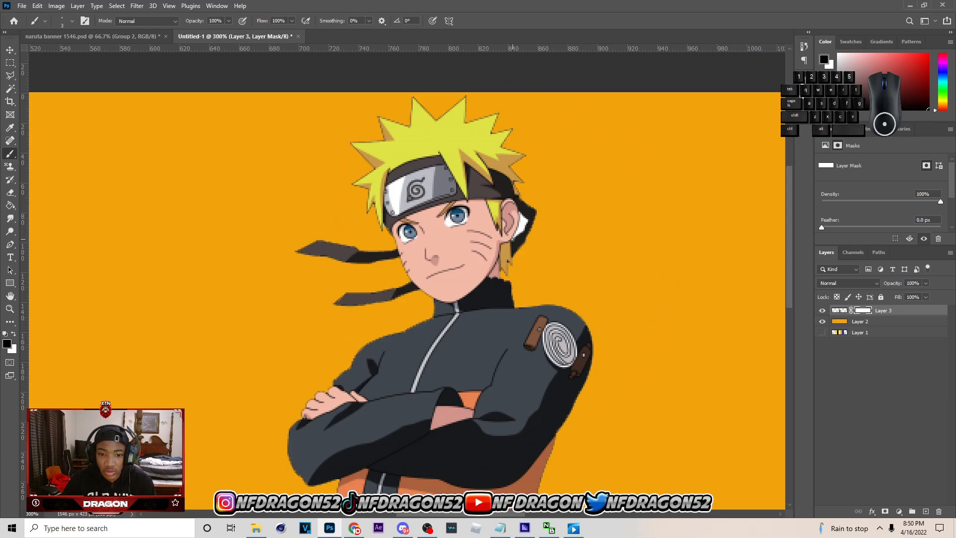
click(513, 239)
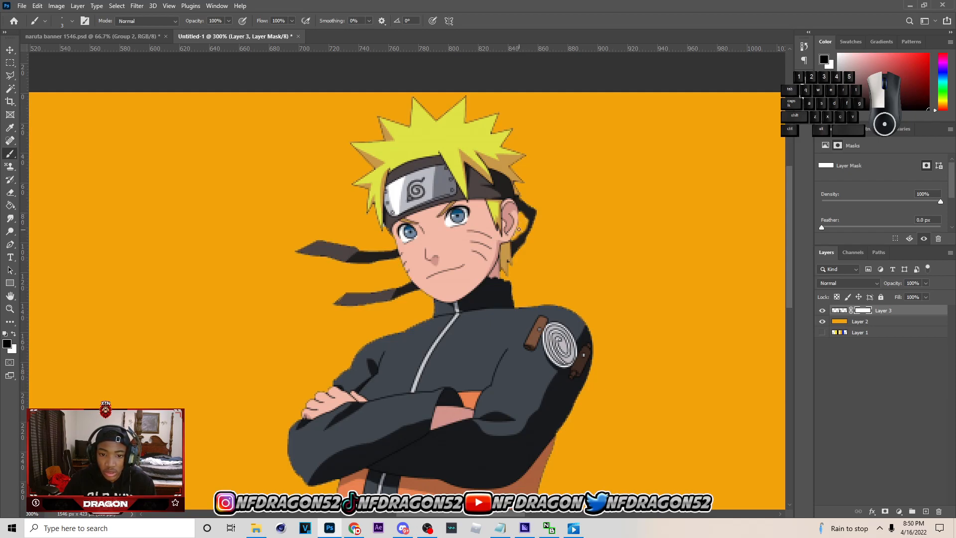
- Copy the kindpng Naruto image with the kunai from Chrome and paste it into the orange Photoshop banner
click(354, 528)
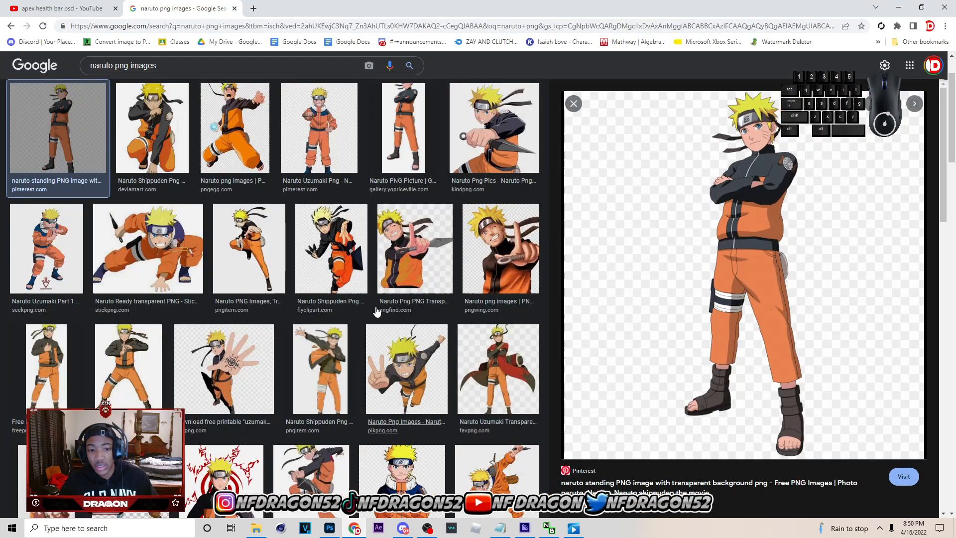
click(504, 168)
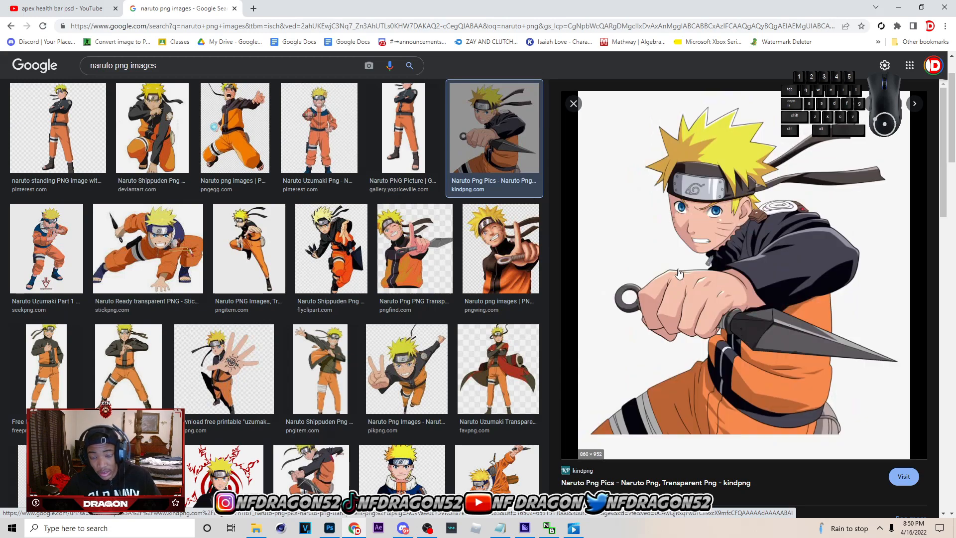
right_click(751, 360)
click(797, 283)
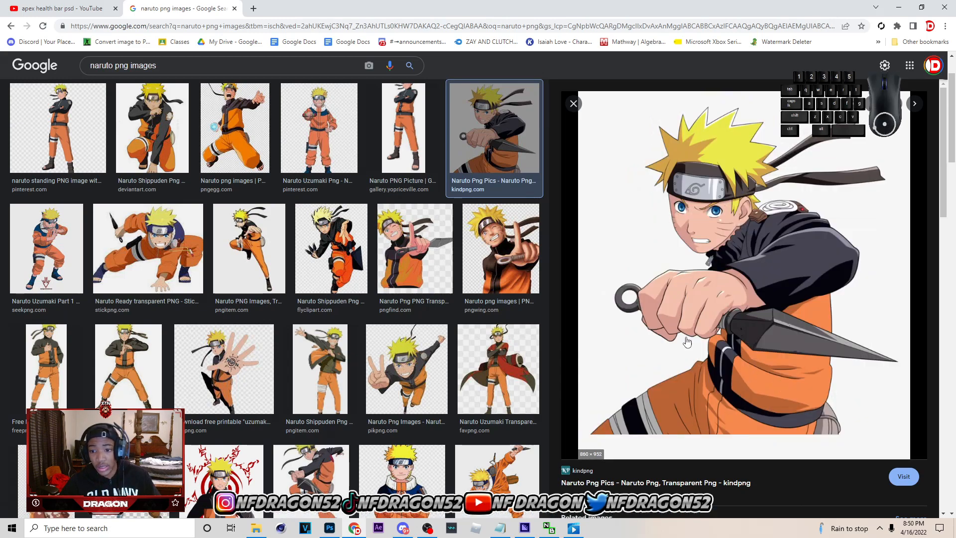
click(329, 528)
key(ctrl+v)
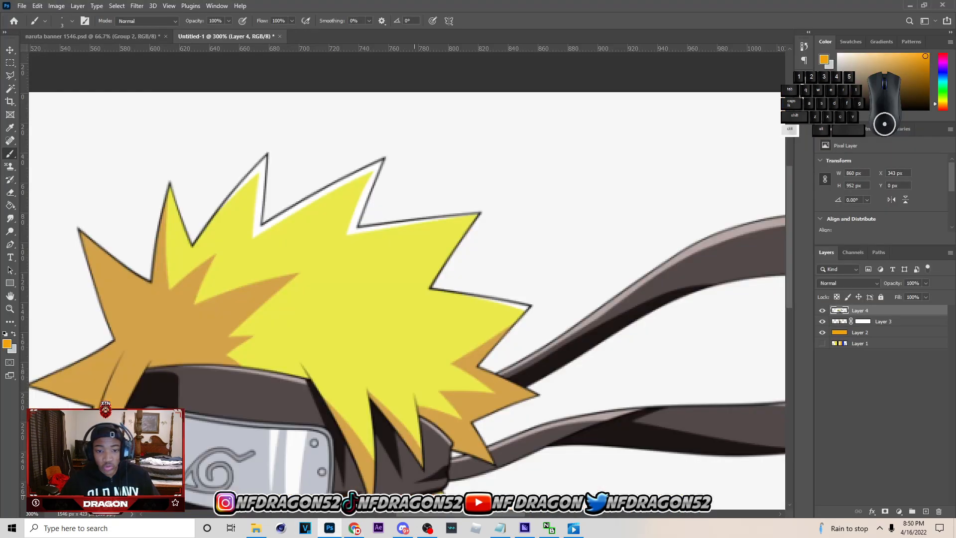
- Select the white background around the upper part of the pasted kunai Naruto with the Magic Wand and delete it
key(ctrl+minus)
key(ctrl+minus)
key(ctrl+minus)
key(ctrl+minus)
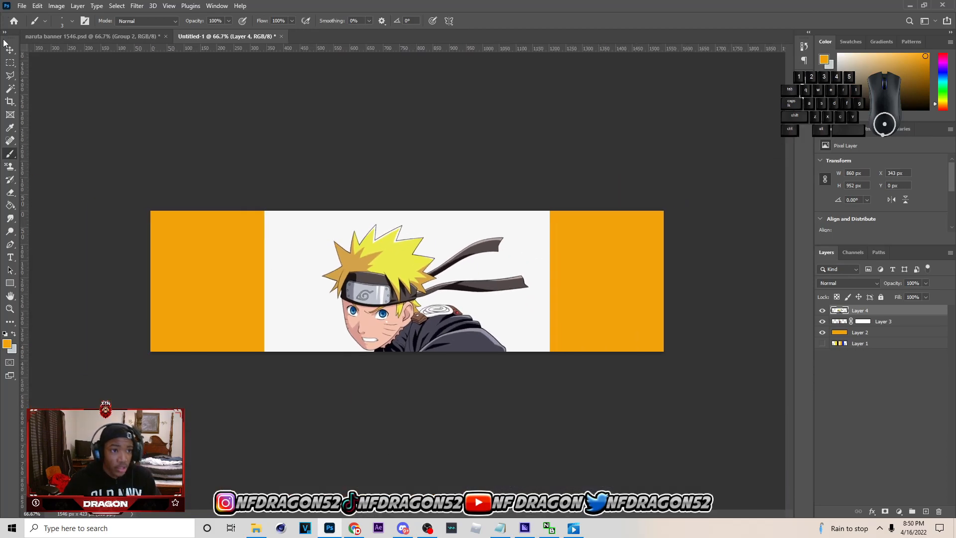
click(10, 50)
key(w)
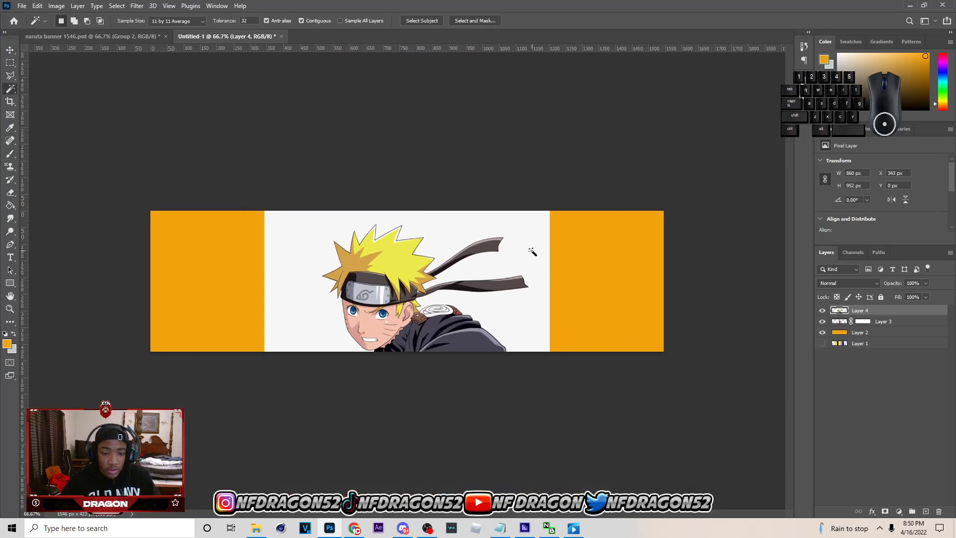
click(530, 255)
key(Delete)
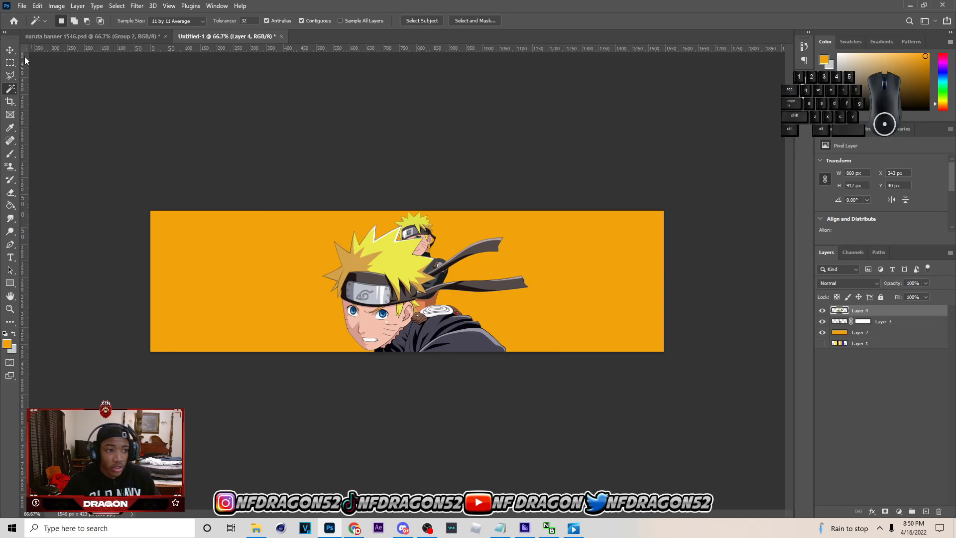
- Move the kunai Naruto up to expose his lower body and delete the remaining white background on both sides of him
key(ctrl+z)
key(ctrl+z)
key(ctrl+z)
key(ctrl+z)
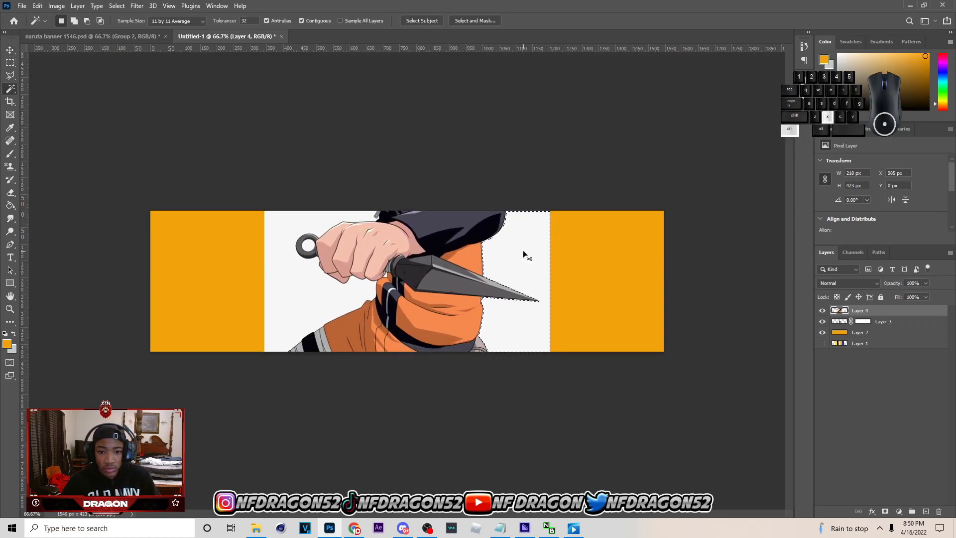
key(Delete)
click(286, 304)
key(Delete)
key(ctrl+d)
key(v)
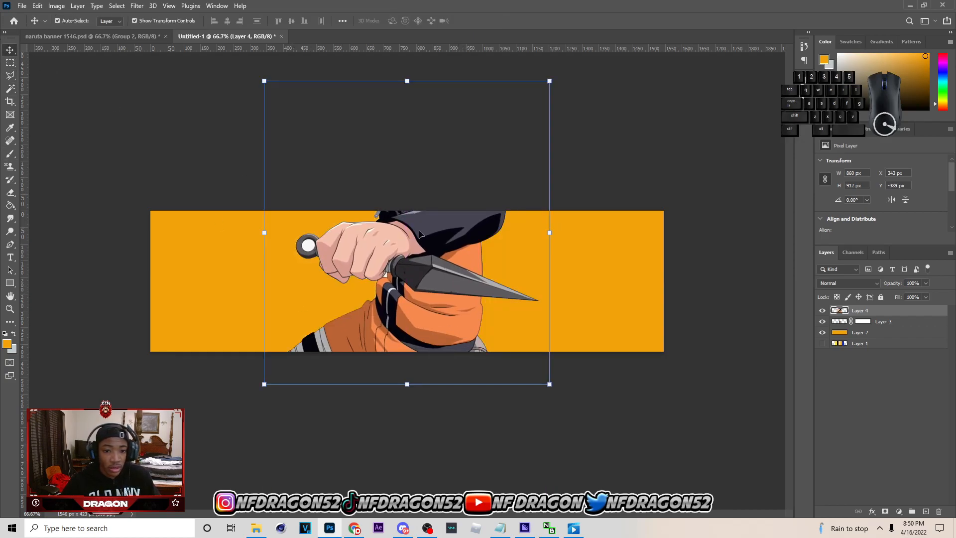
- Scale the kunai Naruto to about 798 x 848 px and place it at about X 395 px, Y -235 px
key(ctrl+z)
key(ctrl+z)
key(ctrl+z)
key(w)
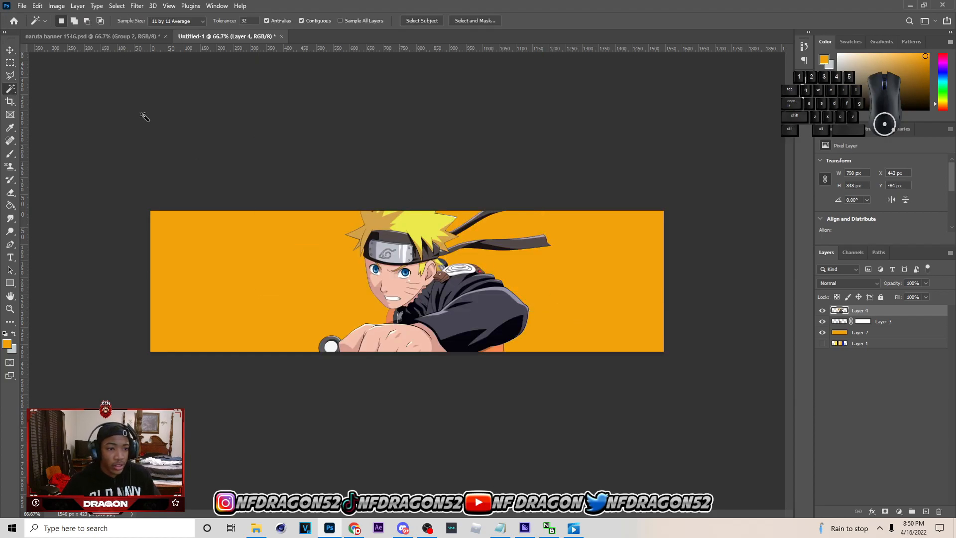
click(8, 50)
drag(555, 288, 539, 238)
- Examine more Naruto image results in Chrome, including the DeviantArt crouching pose and the pose with the blue energy ball
click(355, 528)
scroll(406, 274, up, 2)
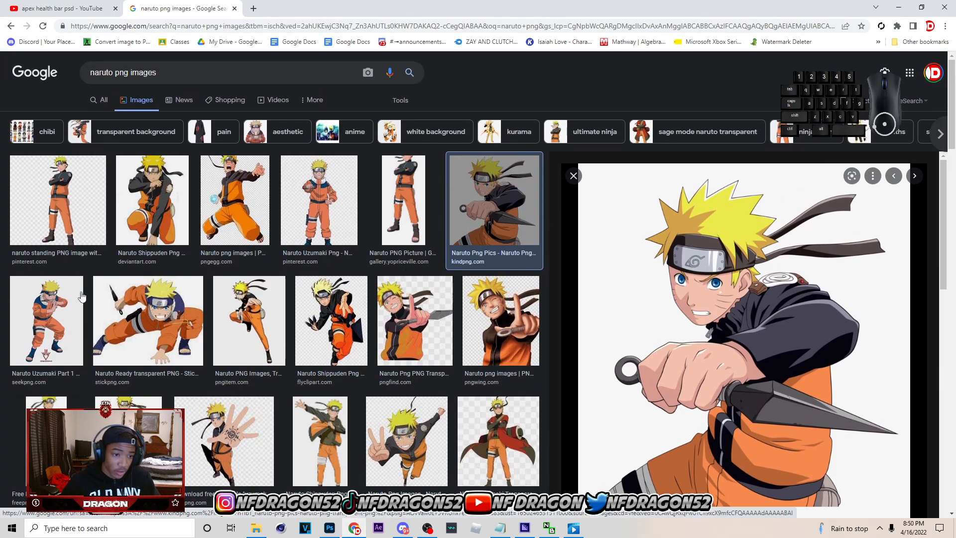
click(166, 218)
scroll(733, 220, down, 5)
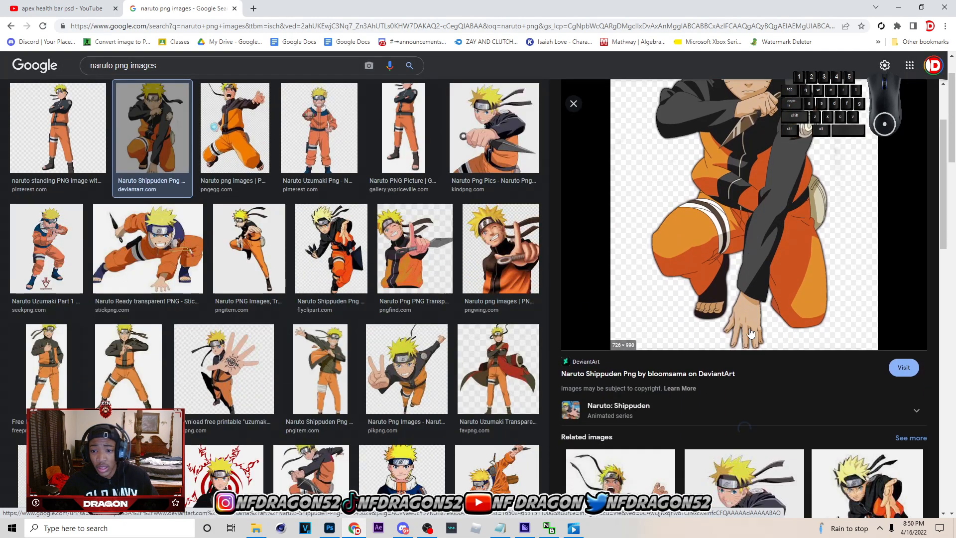
click(642, 218)
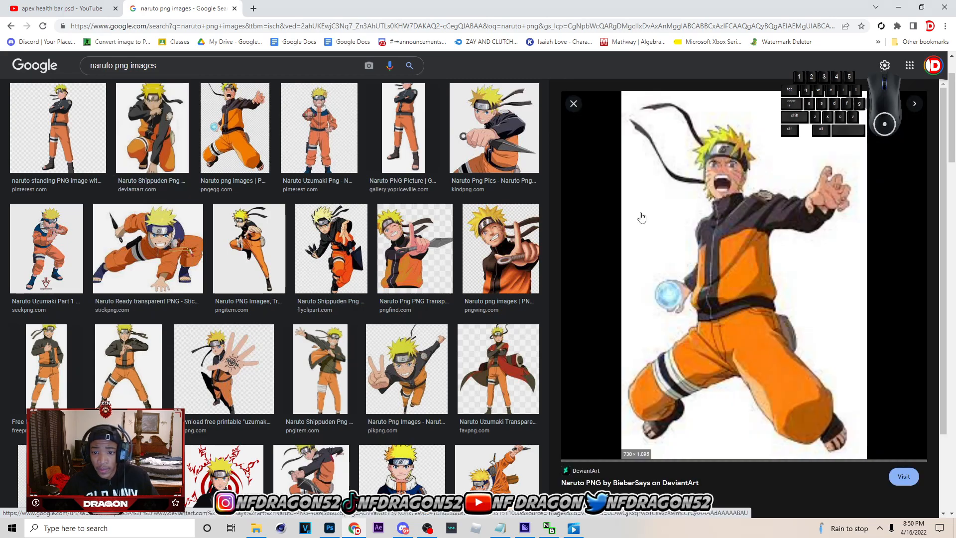
scroll(335, 319, down, 5)
scroll(334, 319, up, 2)
scroll(335, 319, down, 1)
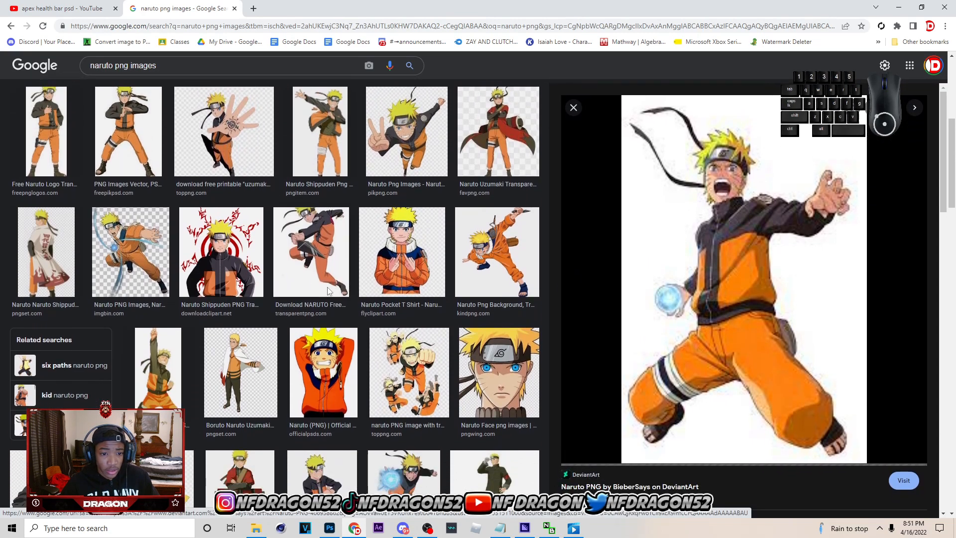
- Save the transparentpng image of Naruto leaping with a kunai to Downloads as a PNG file
click(335, 319)
scroll(802, 332, down, 10)
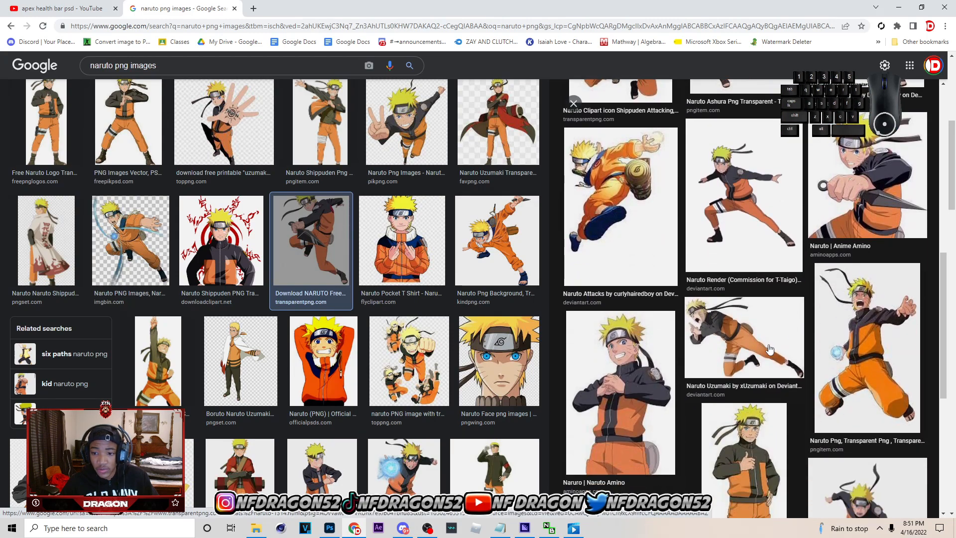
scroll(769, 348, down, 6)
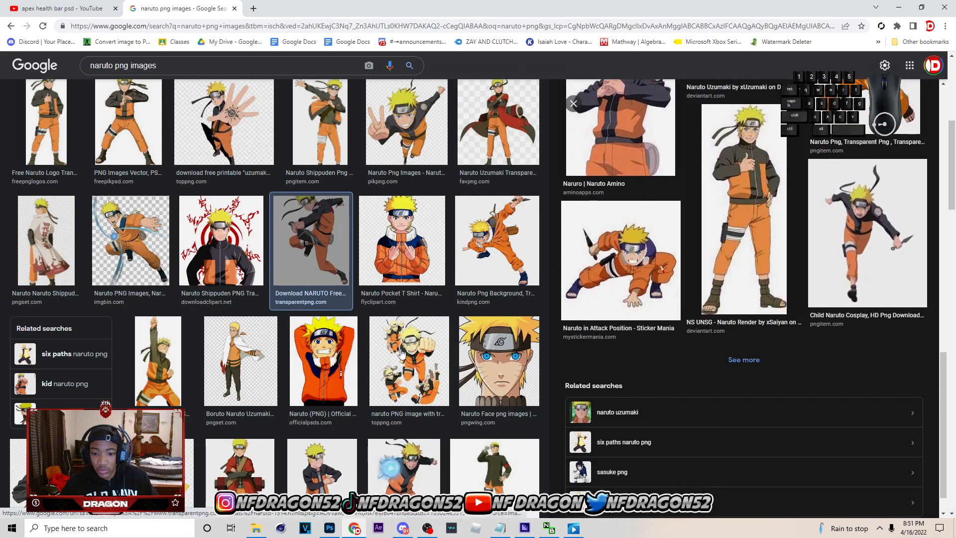
scroll(401, 351, up, 4)
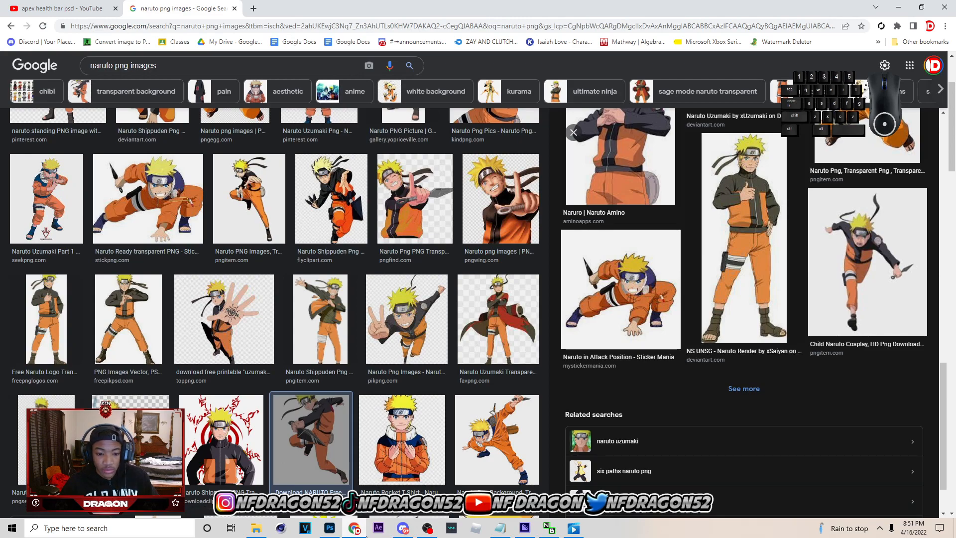
scroll(635, 273, up, 10)
right_click(744, 280)
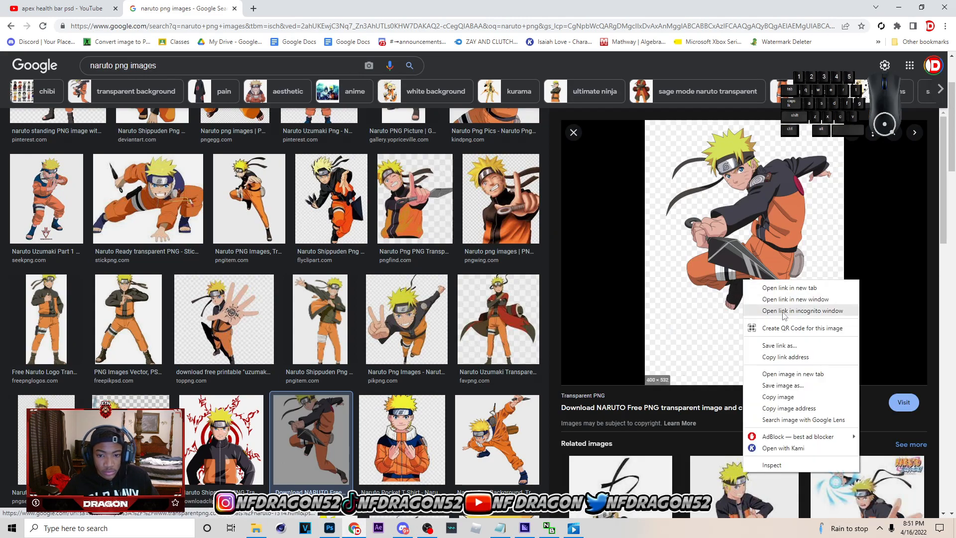
click(783, 386)
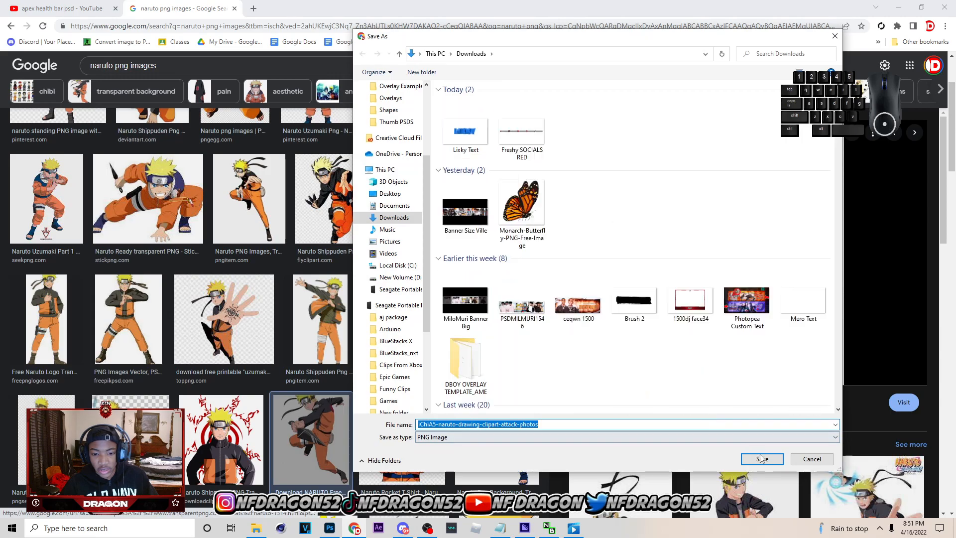
click(761, 458)
- Open iChiA5-naruto-drawing-clipart-attack-photos.png from the Downloads folder in Photoshop
click(329, 528)
click(22, 6)
click(32, 25)
click(349, 168)
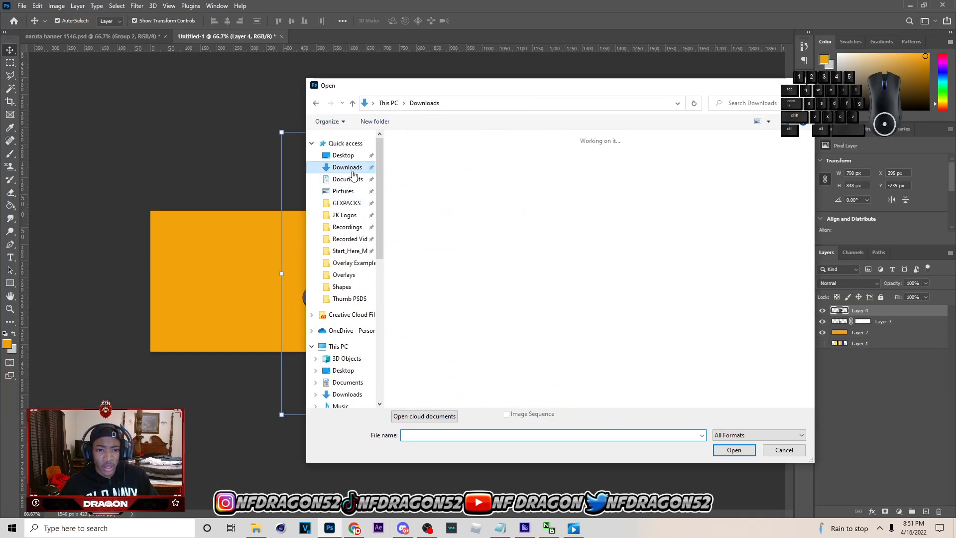
click(423, 179)
click(725, 450)
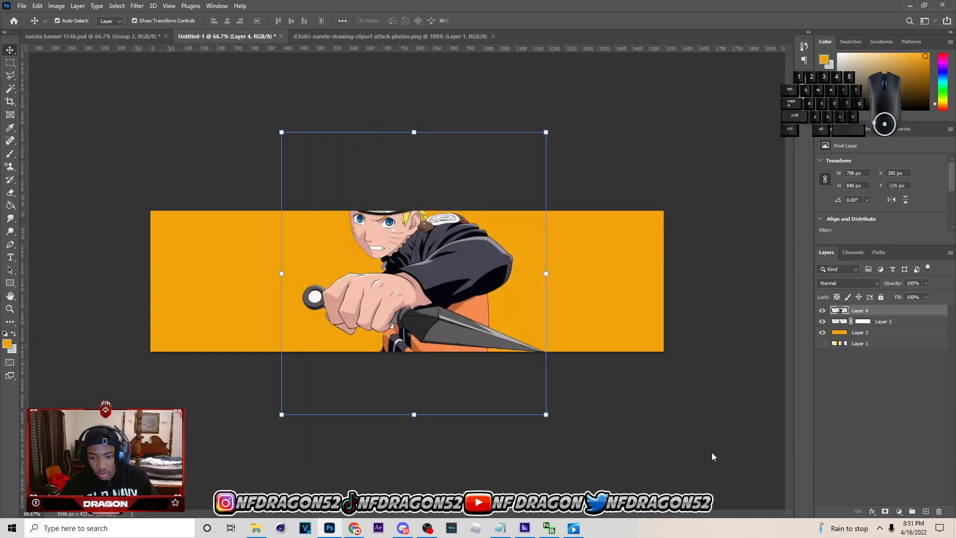
- Copy the leaping Naruto from its own document and paste it into the Untitled-1 banner
key(ctrl+c)
click(234, 36)
key(ctrl+v)
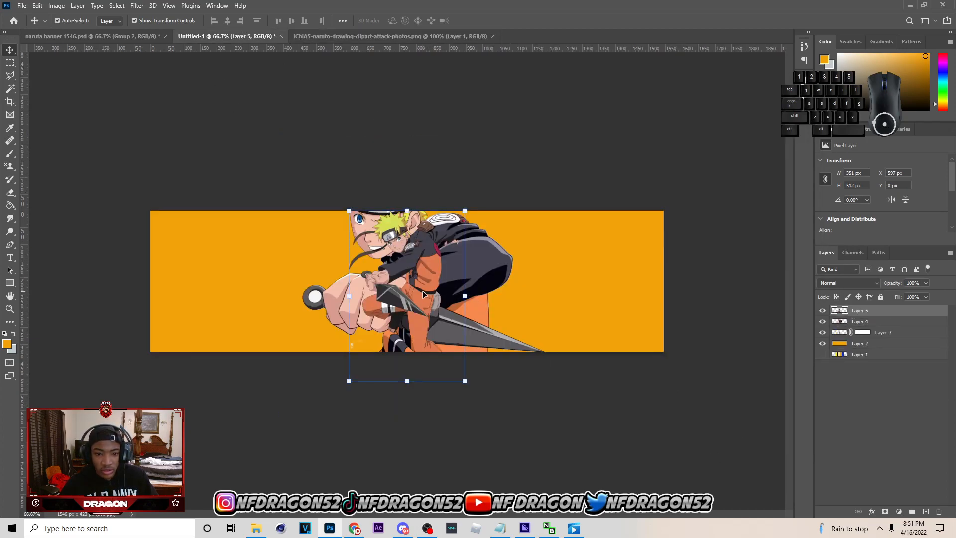
- Try to flip the leaping Naruto horizontally and shift it toward the right half of the banner
right_click(424, 292)
click(411, 268)
key(ctrl+t)
right_click(414, 255)
right_click(415, 255)
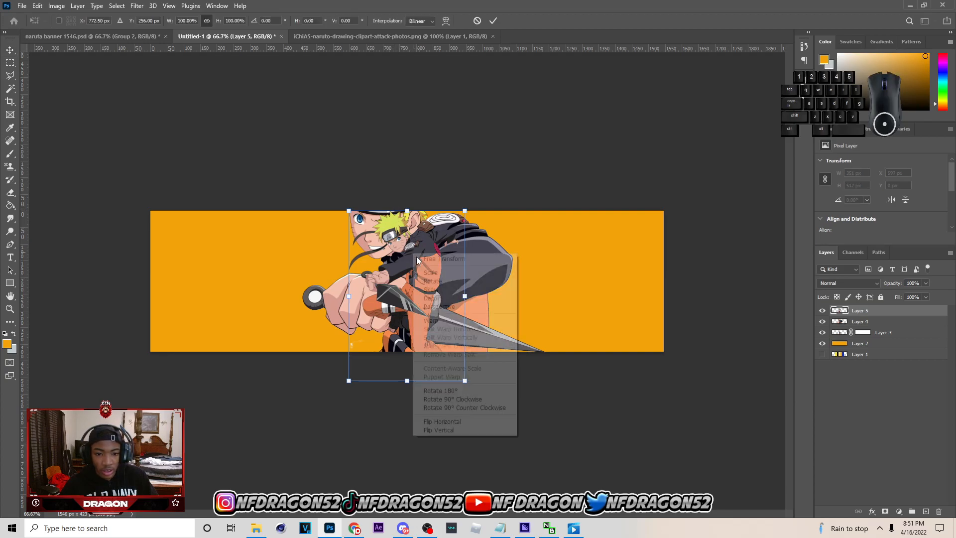
click(451, 422)
drag(408, 288, 474, 289)
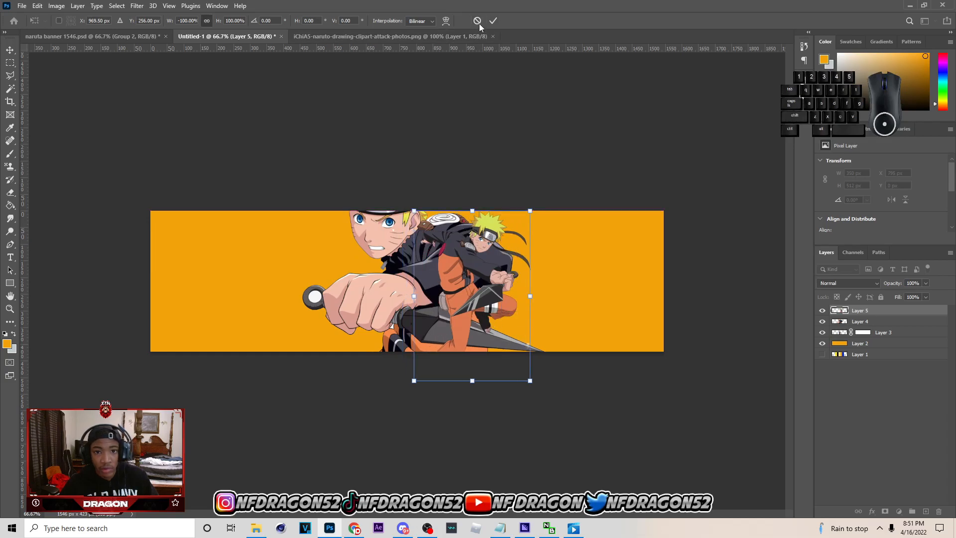
click(478, 21)
- Hide Layer 5 and Layer 4 with the two kunai Naruto figures, and leave no layer selected
click(822, 310)
click(823, 322)
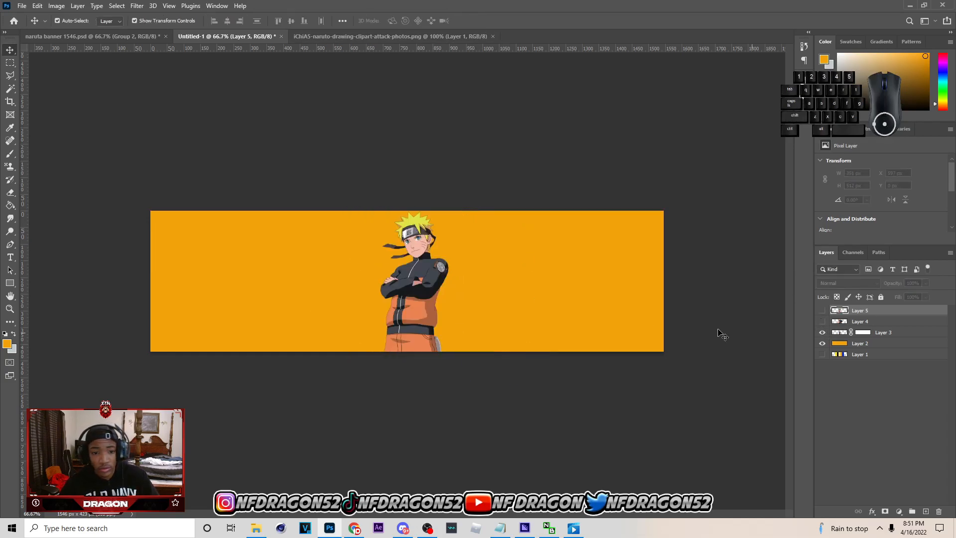
click(891, 333)
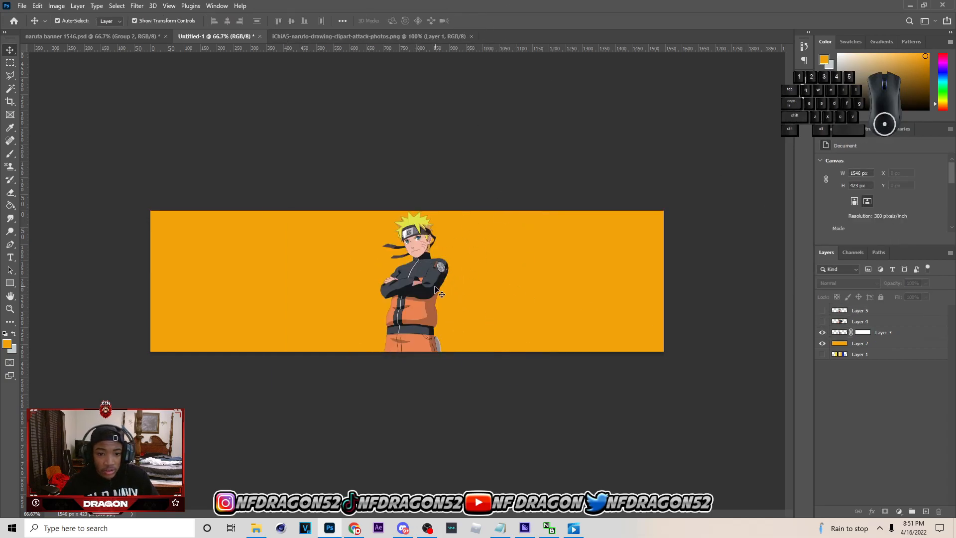
click(562, 177)
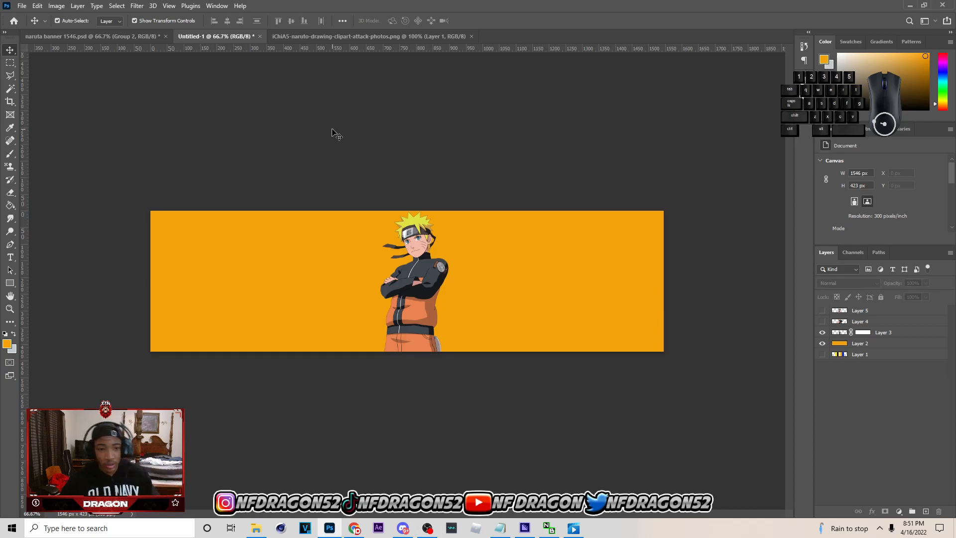
- Bring the cc group, Levels 1 and Brightness/Contrast 9 from naruta banner 1546.psd into the banner and align them to cover the canvas
drag(385, 131, 756, 241)
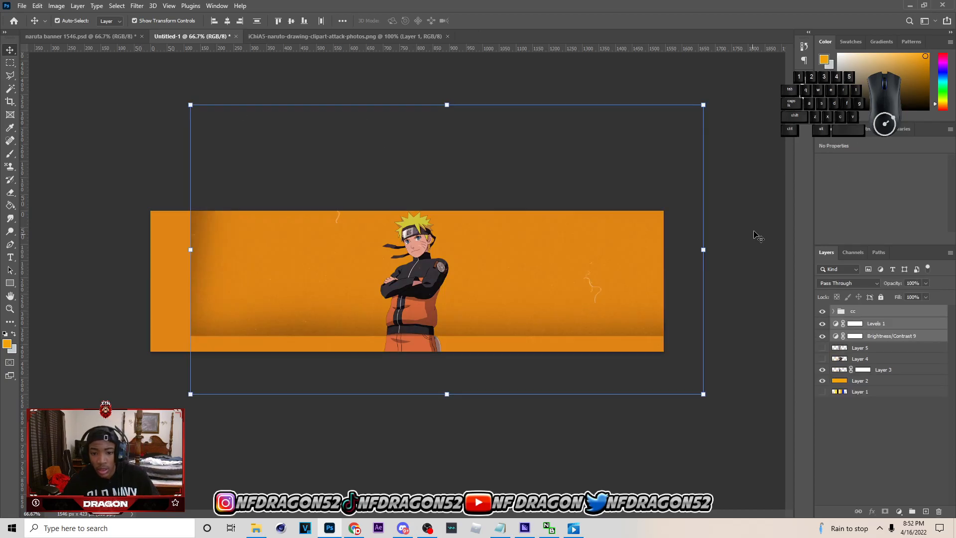
drag(603, 271, 548, 272)
click(494, 21)
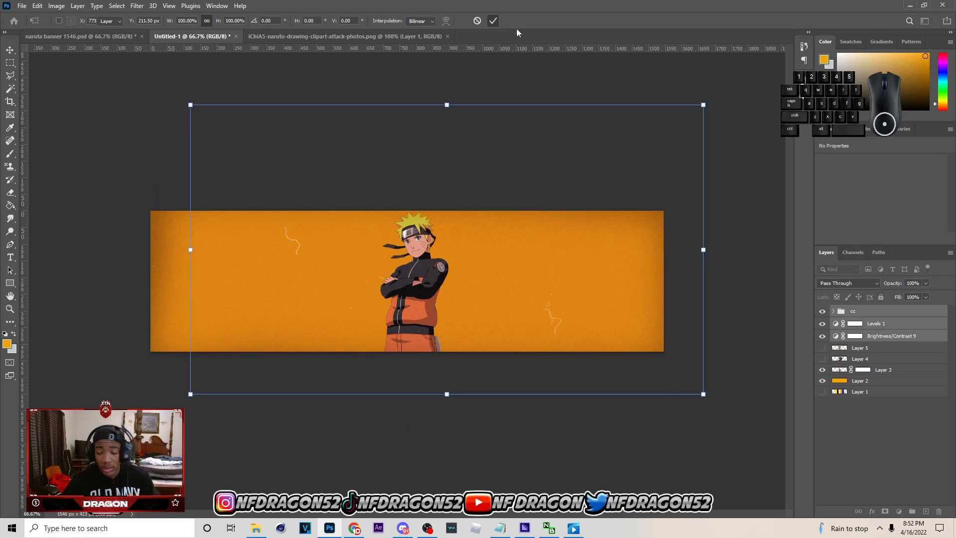
- Try a second Levels adjustment above Levels 1 with the midtones at 0.88, and delete it again
click(874, 323)
click(857, 324)
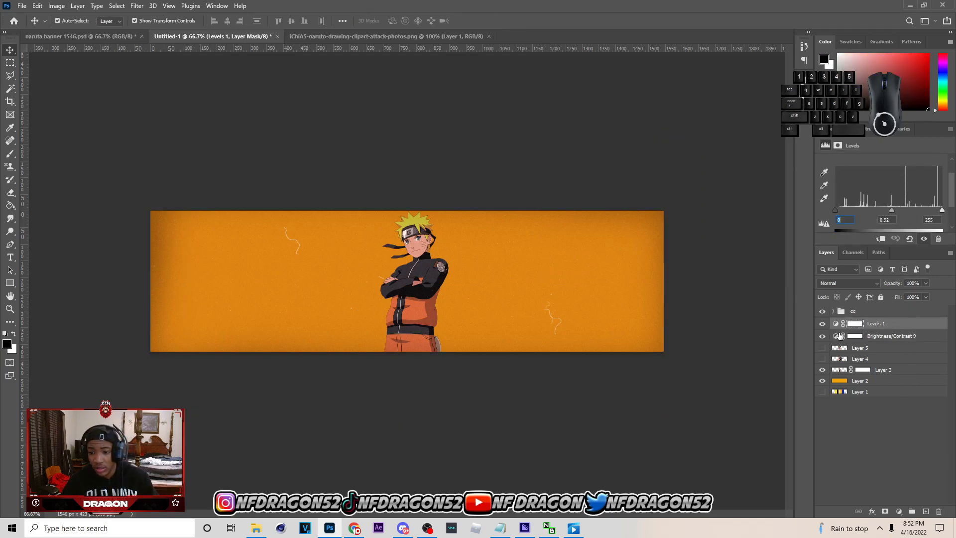
click(902, 512)
click(891, 369)
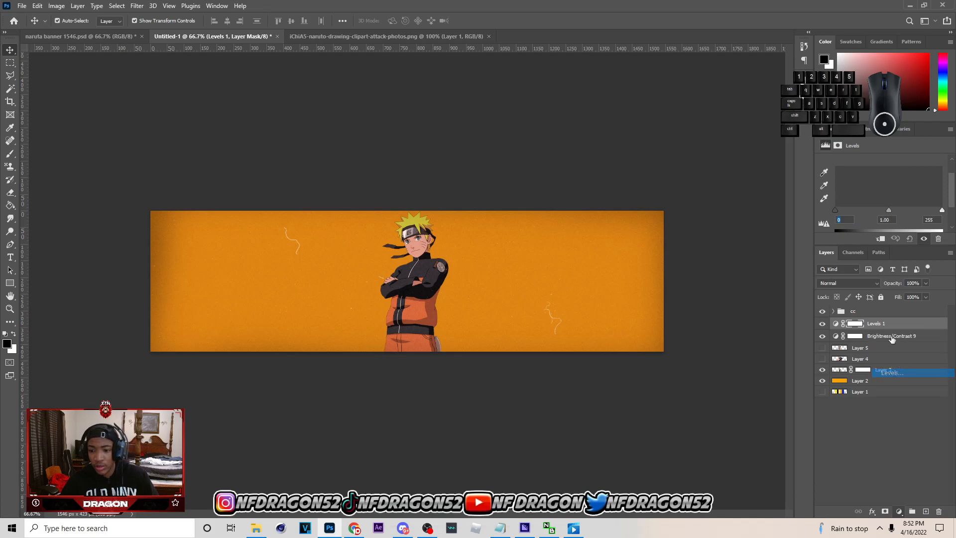
mouse_move(890, 210)
mouse_down()
mouse_move(865, 211)
mouse_move(894, 221)
mouse_up()
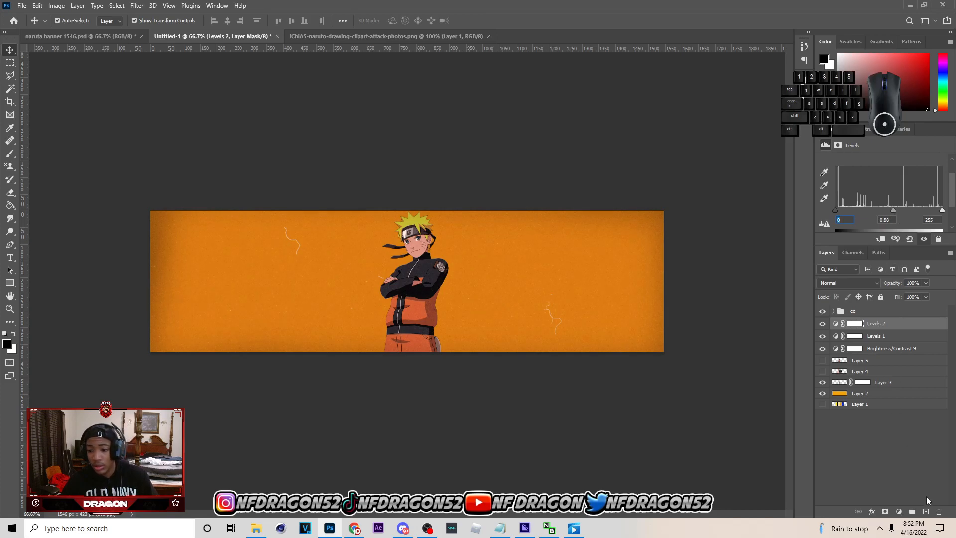
click(939, 513)
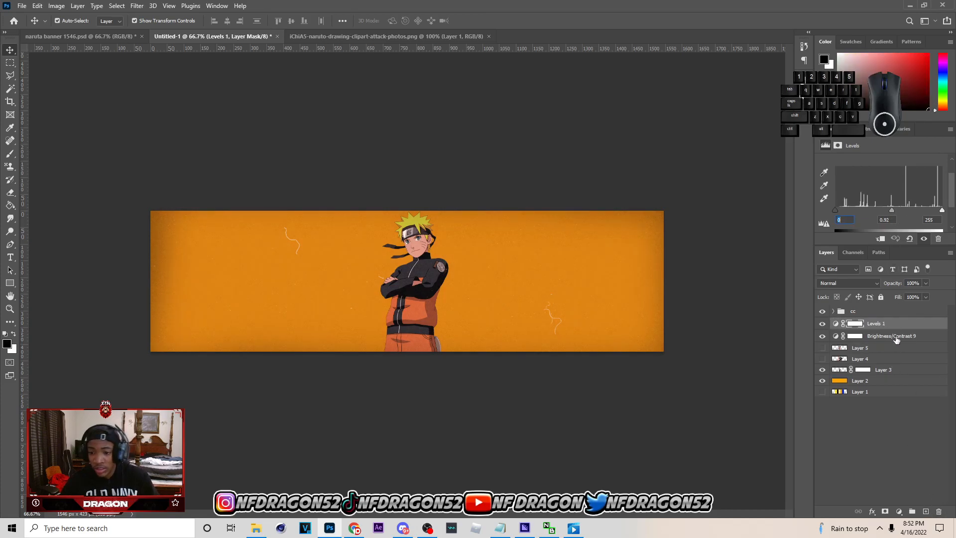
click(897, 337)
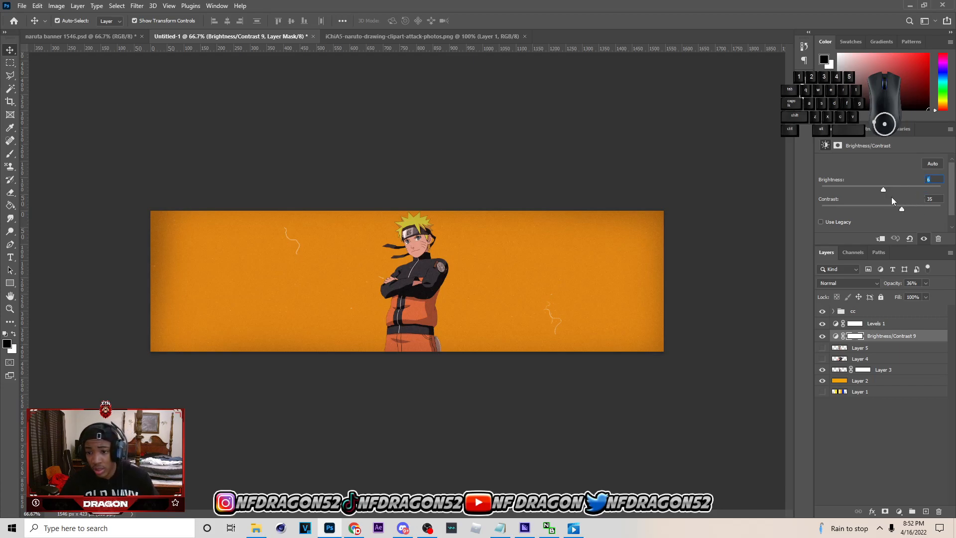
click(899, 511)
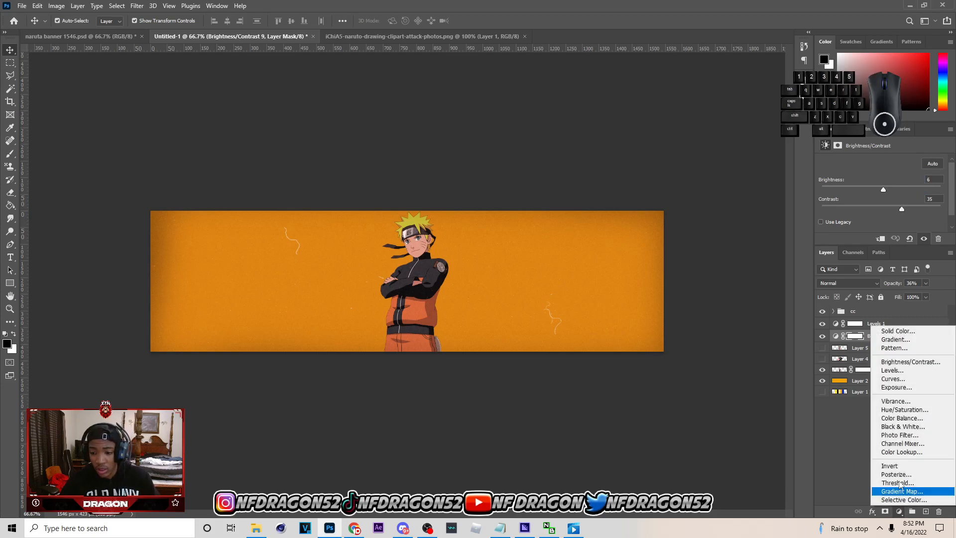
click(925, 362)
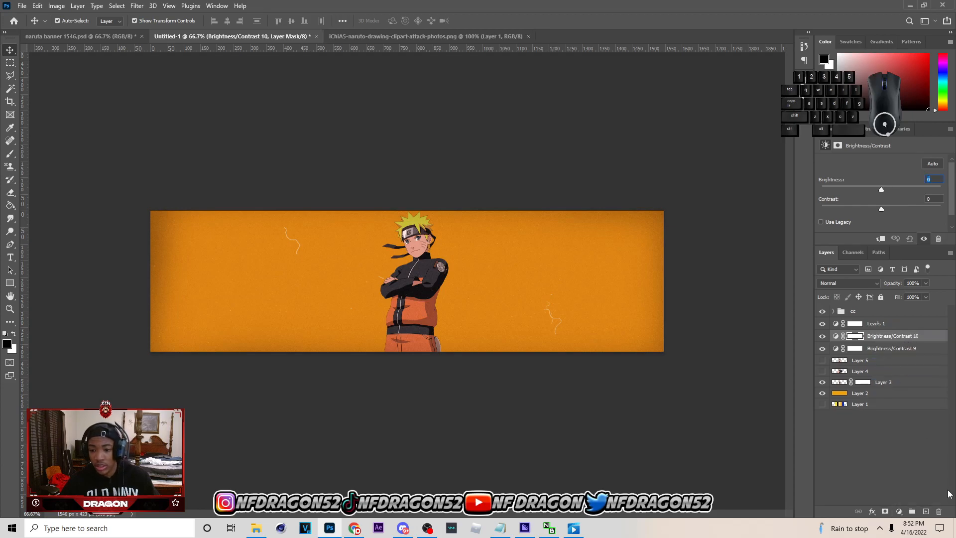
click(939, 512)
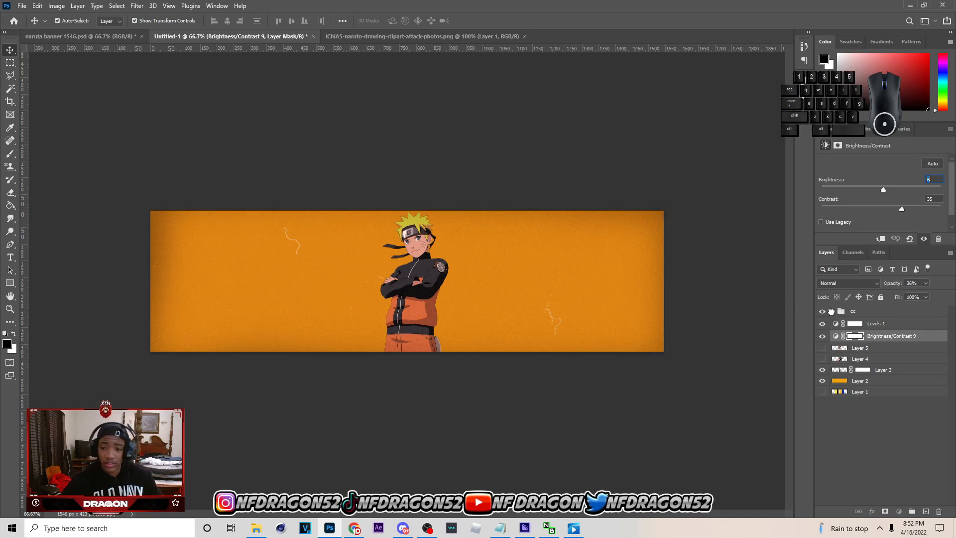
- Expand the cc group and toggle the visibility of its group 3 and grain layer to compare their effect on the banner
click(834, 311)
click(858, 328)
click(823, 324)
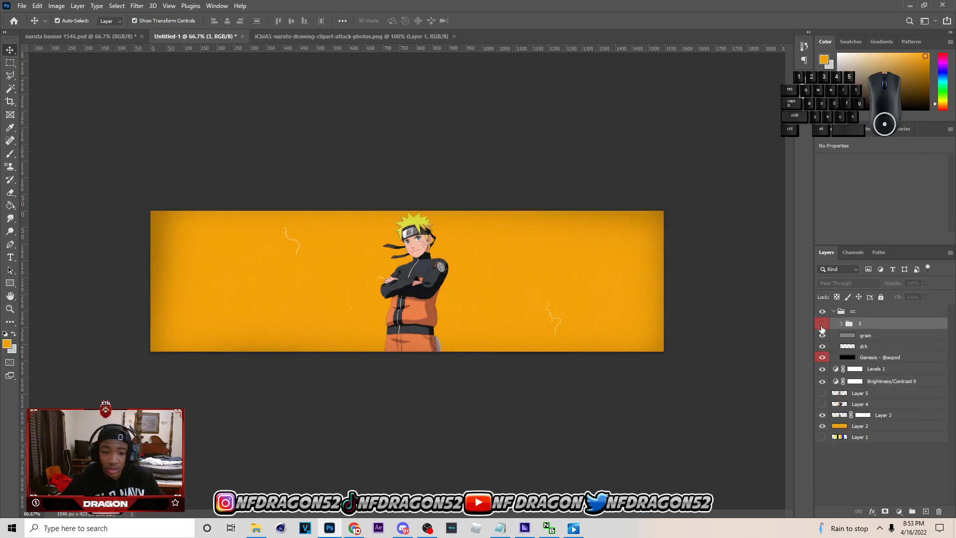
click(822, 324)
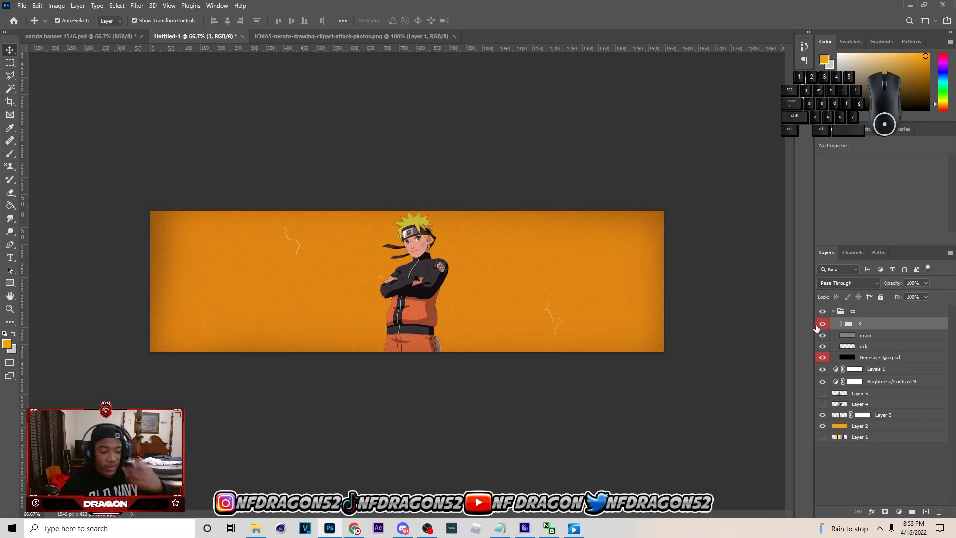
click(853, 336)
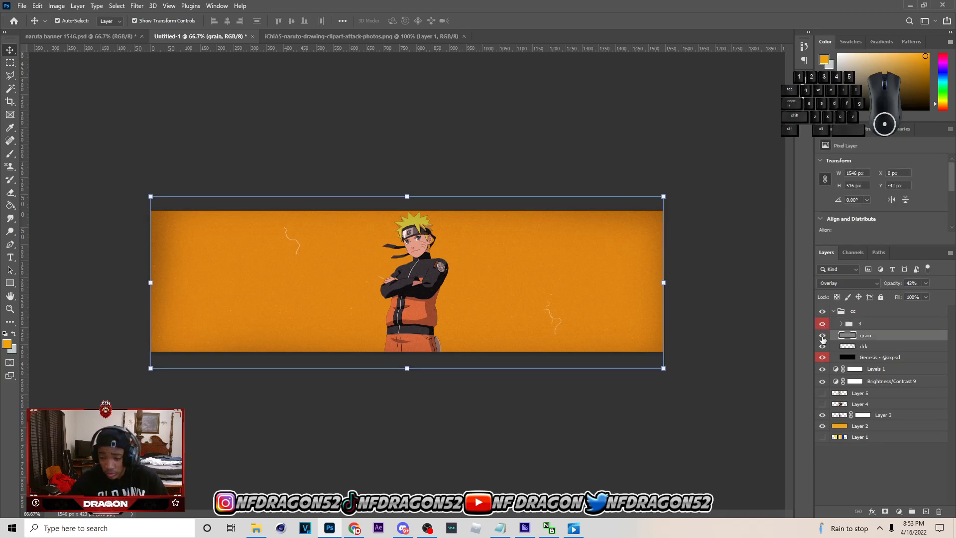
click(823, 337)
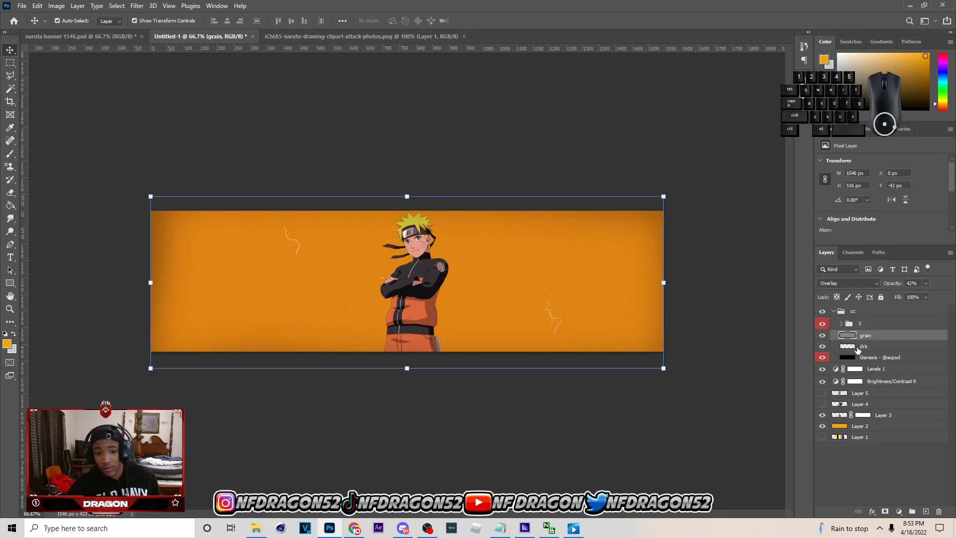
- Toggle the drk and Genesis overlay layers in the cc group to compare their effect on the banner
click(858, 348)
click(823, 347)
click(823, 347)
right_click(823, 358)
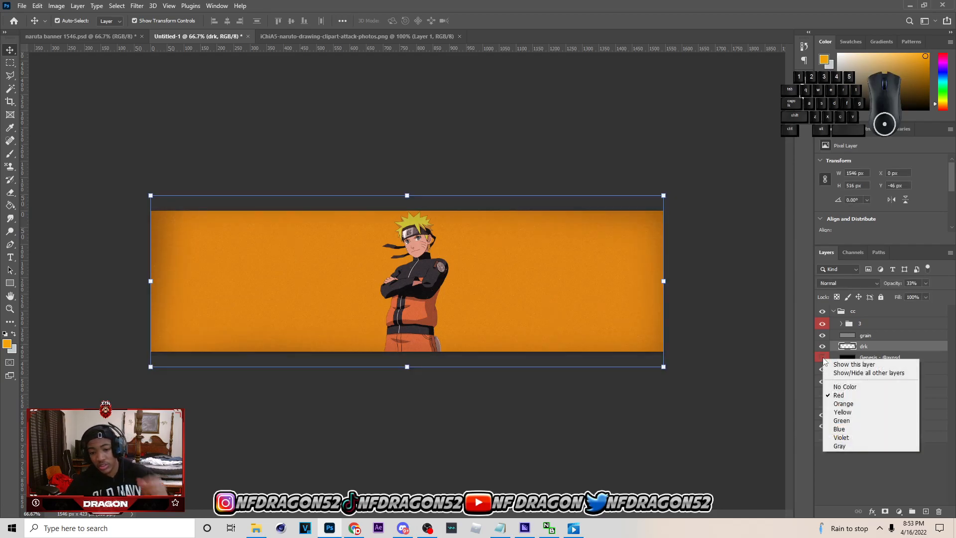
click(823, 358)
click(823, 359)
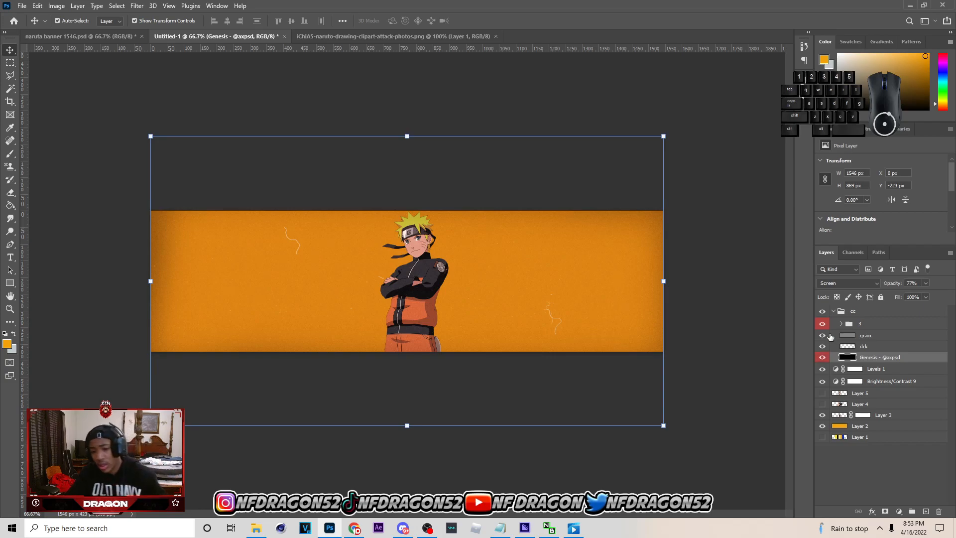
- Collapse the cc group and lock it completely so its overlay layers cannot be picked on the canvas
click(842, 311)
click(833, 311)
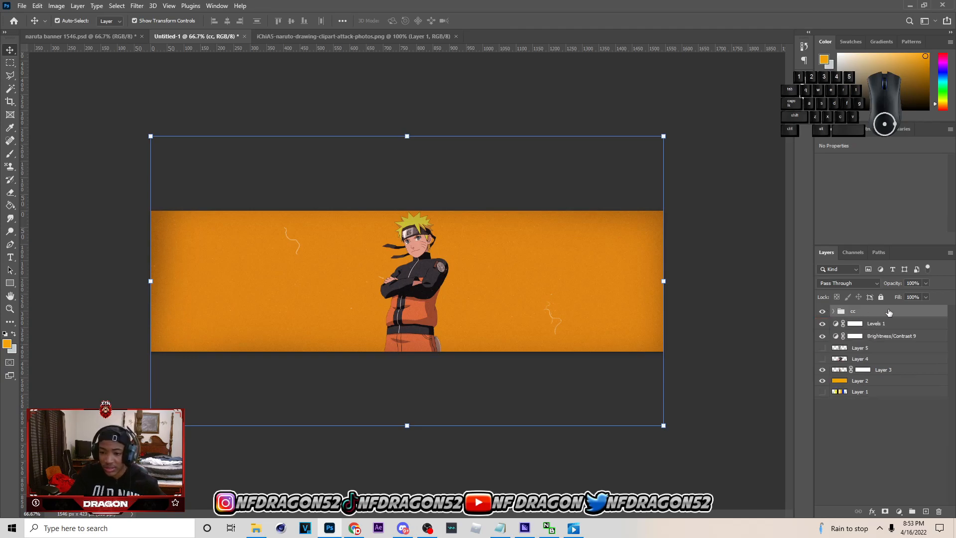
click(882, 336)
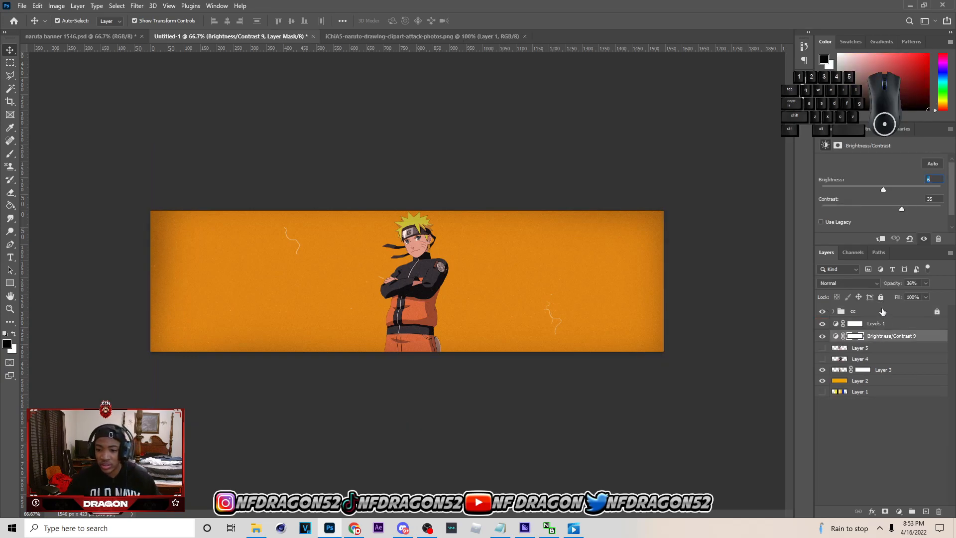
click(881, 311)
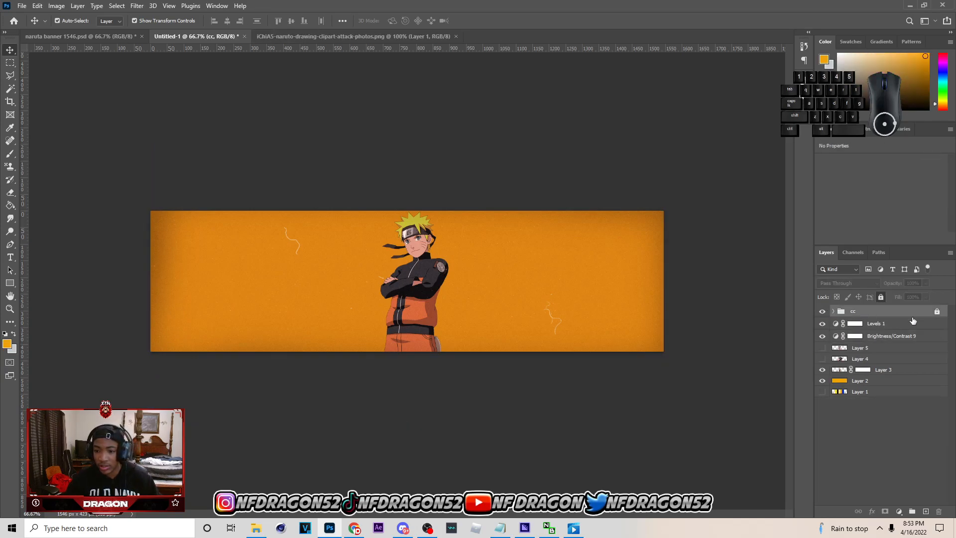
click(435, 277)
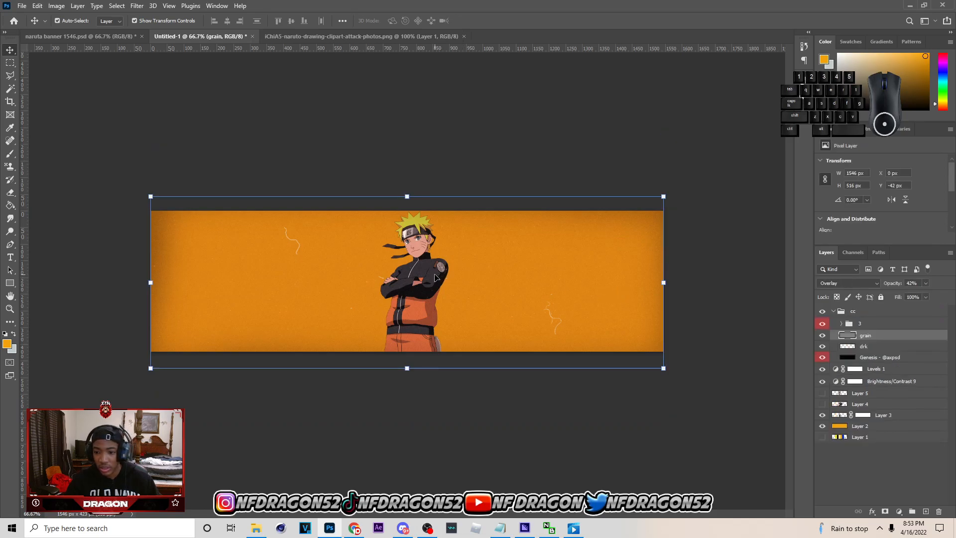
click(834, 311)
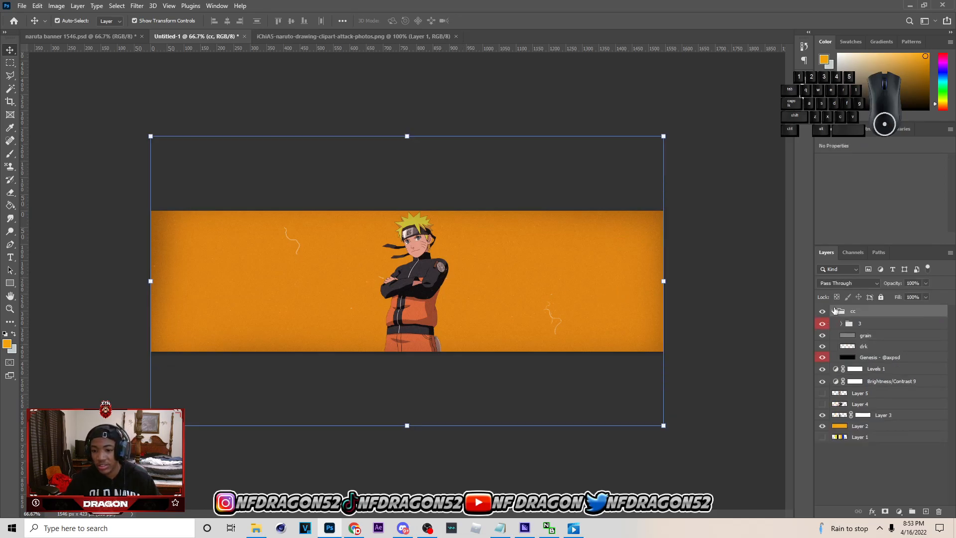
click(881, 296)
- Add a Brightness/Contrast adjustment clipped to Layer 3, the crossed-arms Naruto, with brightness at about 35
click(867, 368)
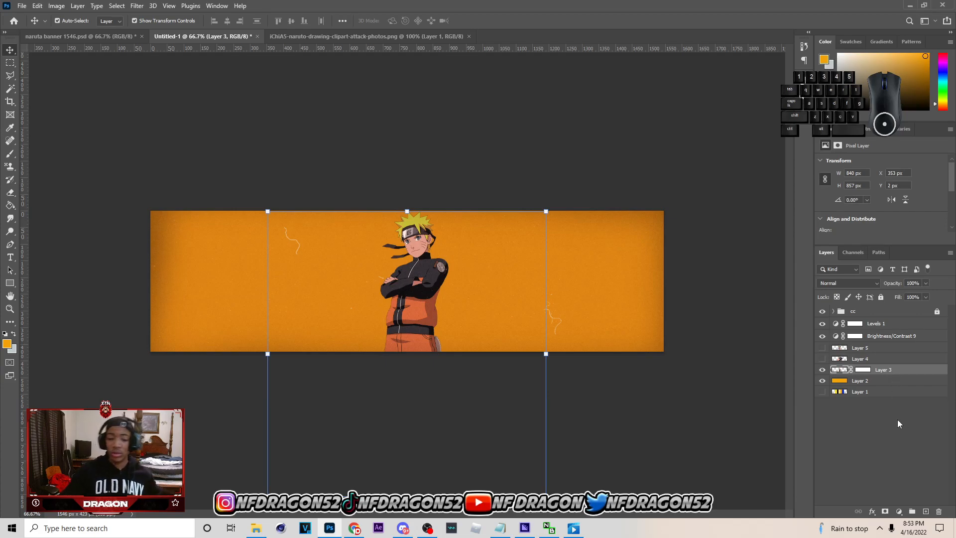
click(899, 511)
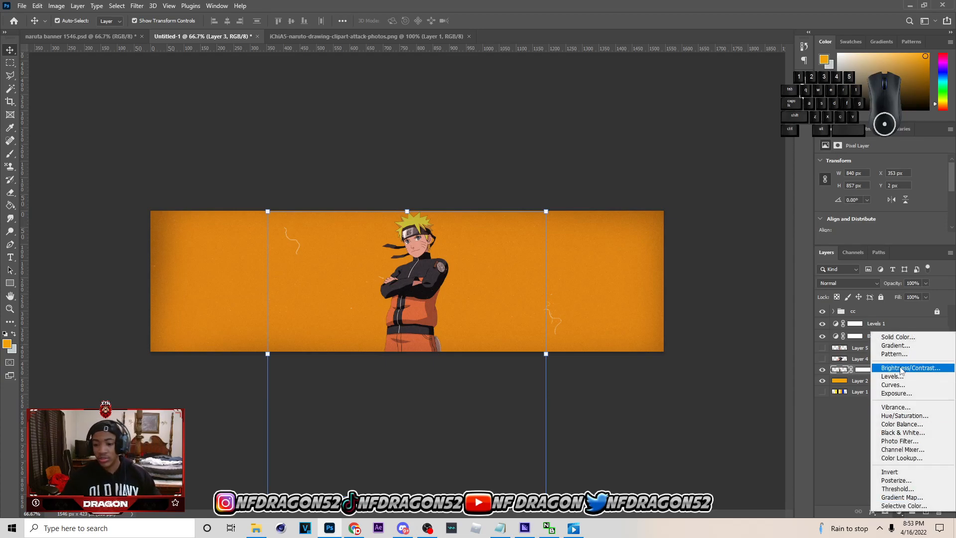
click(902, 370)
click(881, 239)
drag(878, 183, 902, 193)
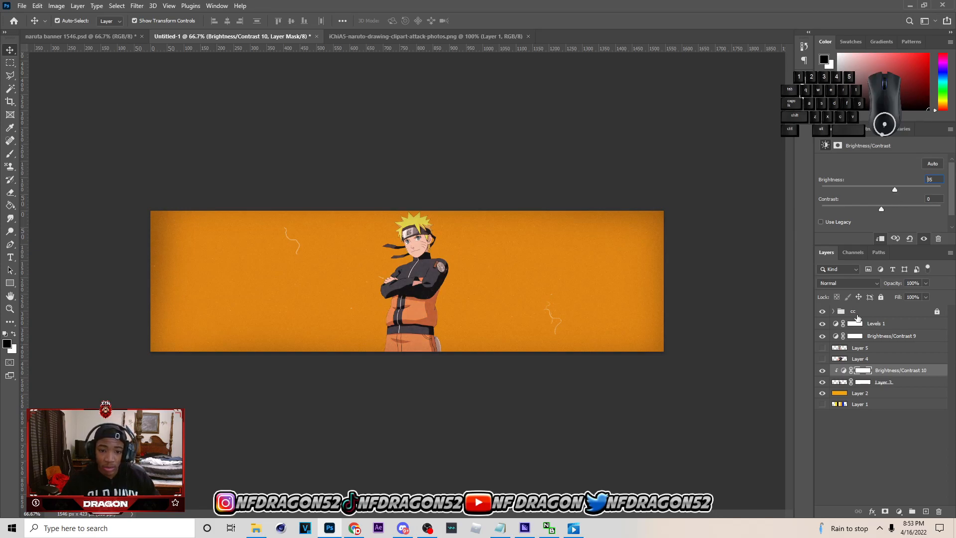
- Show Layer 4 with the large kunai Naruto and clip a Brightness/Contrast adjustment to it with brightness 51
click(822, 359)
click(869, 347)
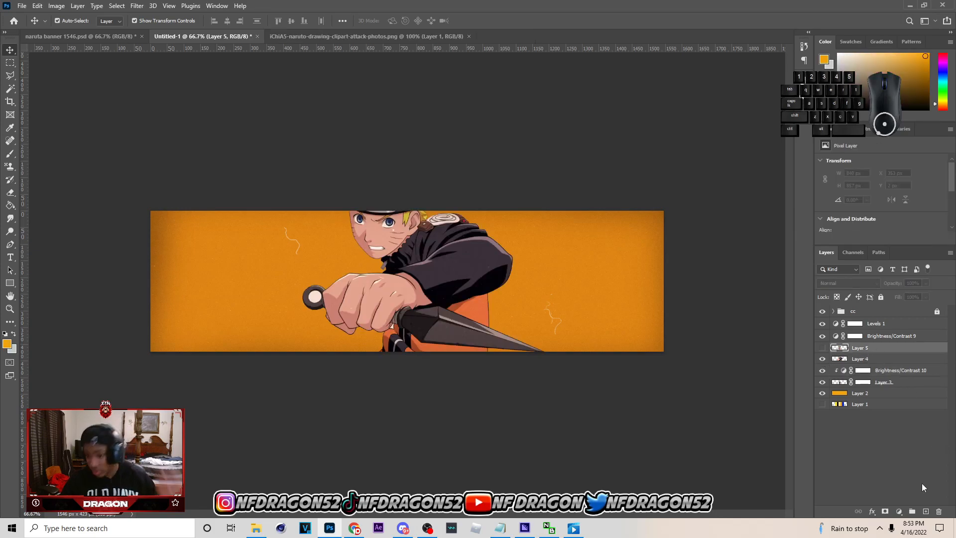
click(868, 360)
click(902, 512)
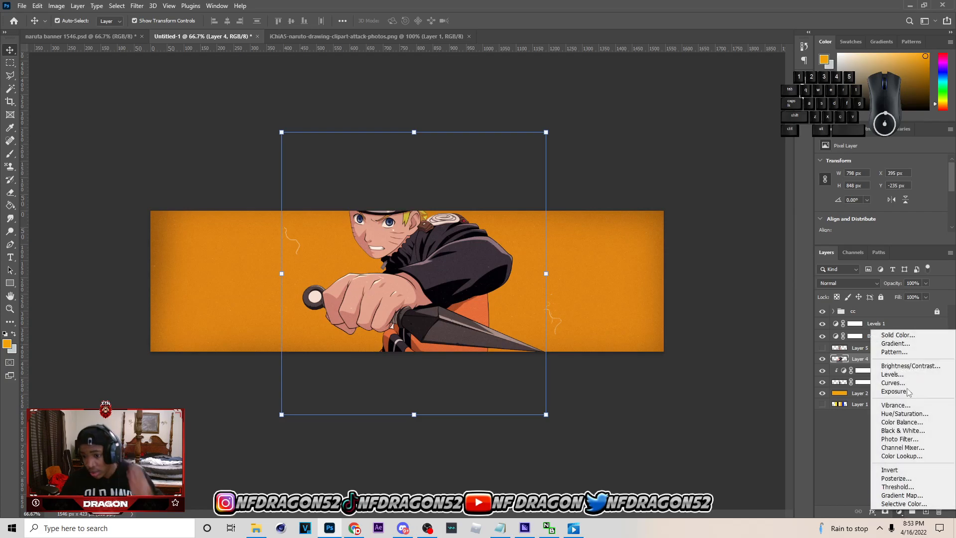
click(897, 365)
click(881, 240)
drag(883, 190, 902, 192)
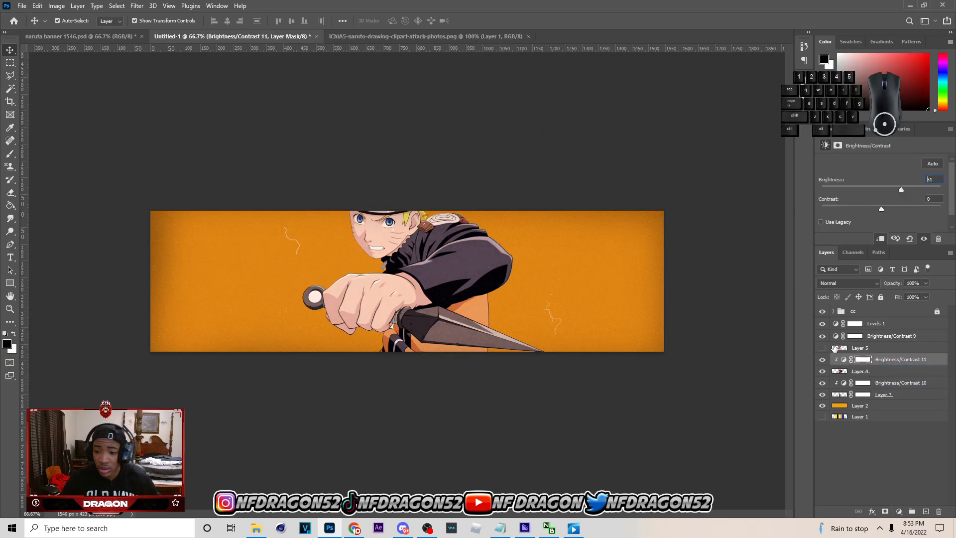
- Show Layer 5 with the small kunai Naruto and clip a Brightness/Contrast adjustment to it with brightness 57
click(822, 348)
click(879, 336)
click(899, 512)
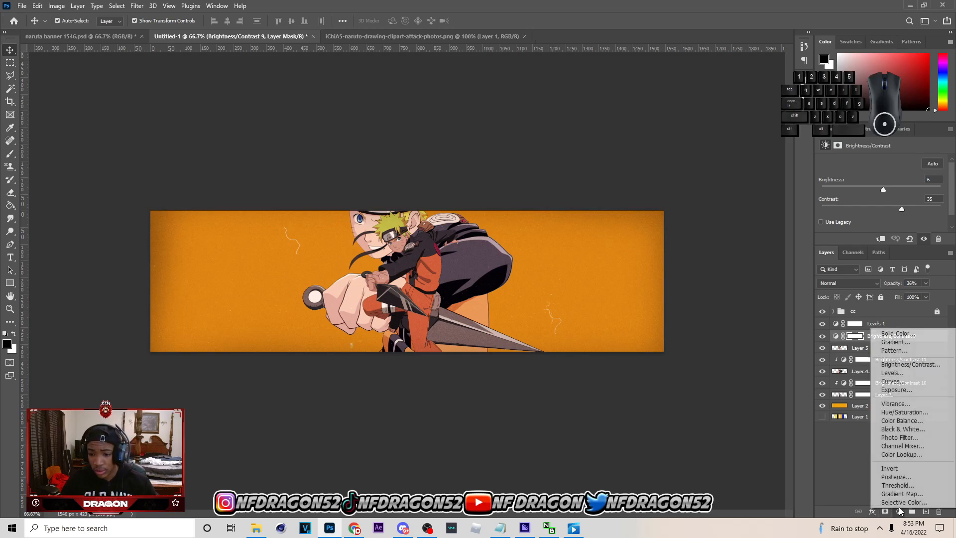
click(861, 349)
click(860, 349)
click(901, 512)
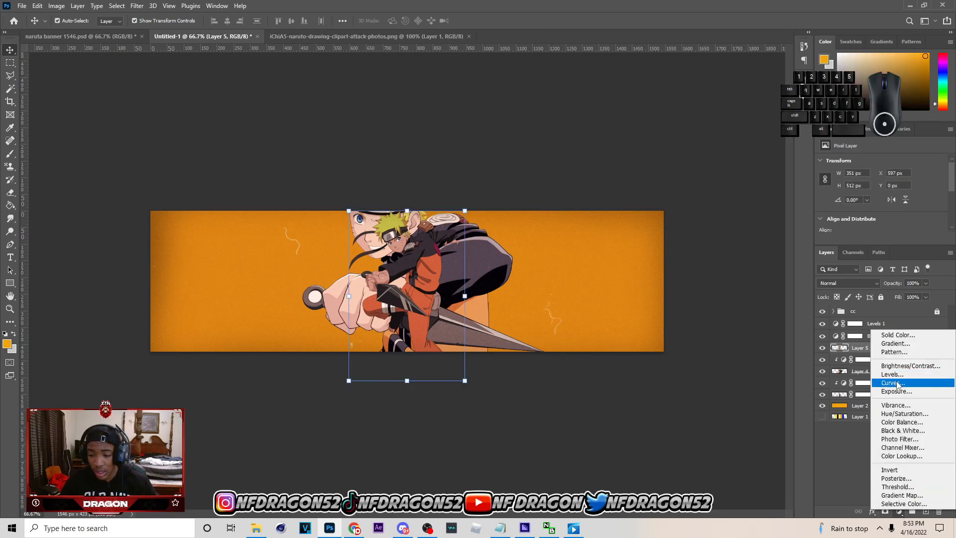
click(906, 366)
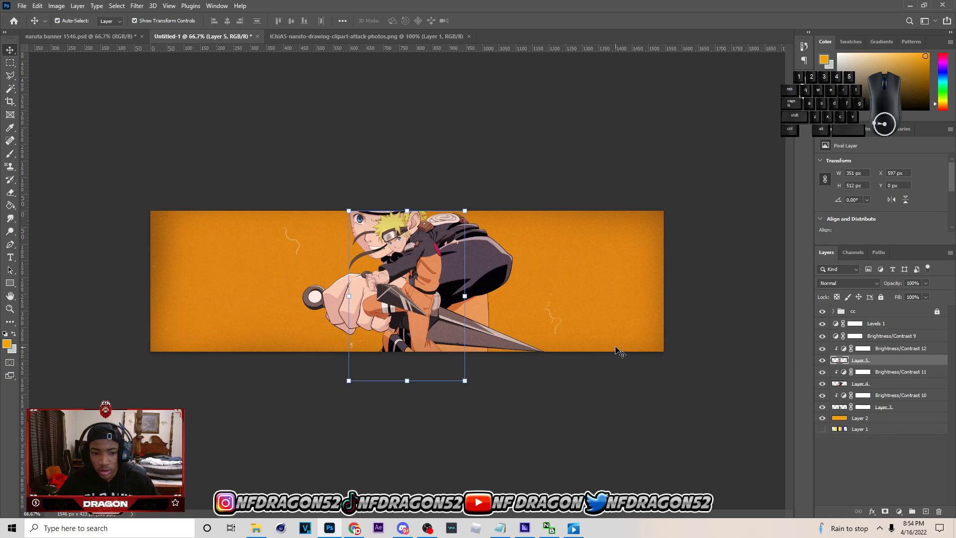
- Hide Layer 5 and Layer 4 so that only the crossed-arms Naruto shows on the banner
click(498, 265)
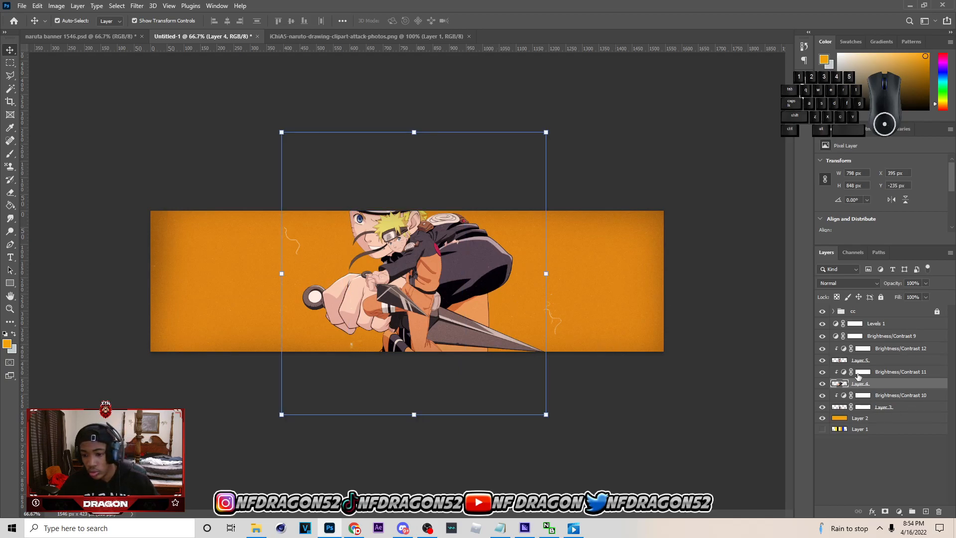
click(863, 348)
click(822, 361)
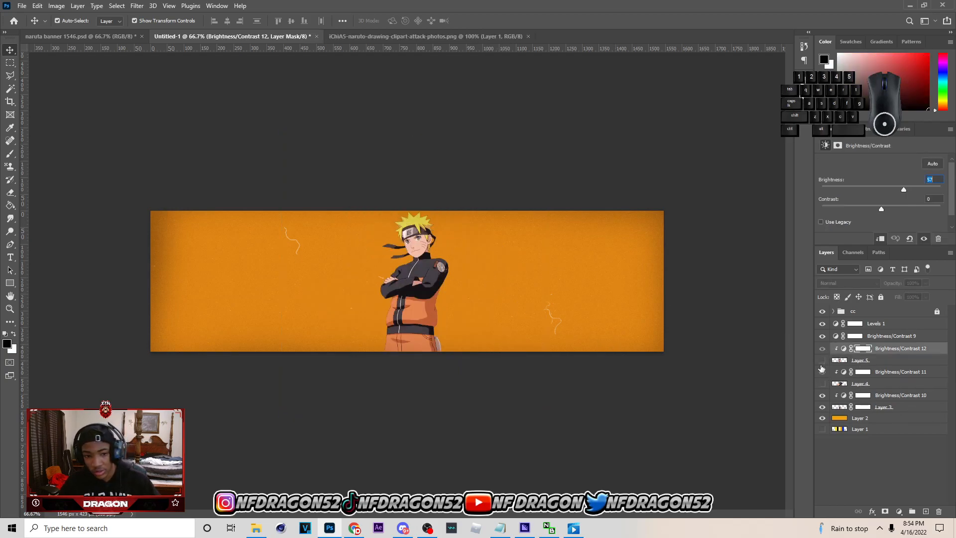
- Enlarge the crossed-arms Naruto on Layer 3 to about 120% and keep him horizontally centred on the banner
click(499, 308)
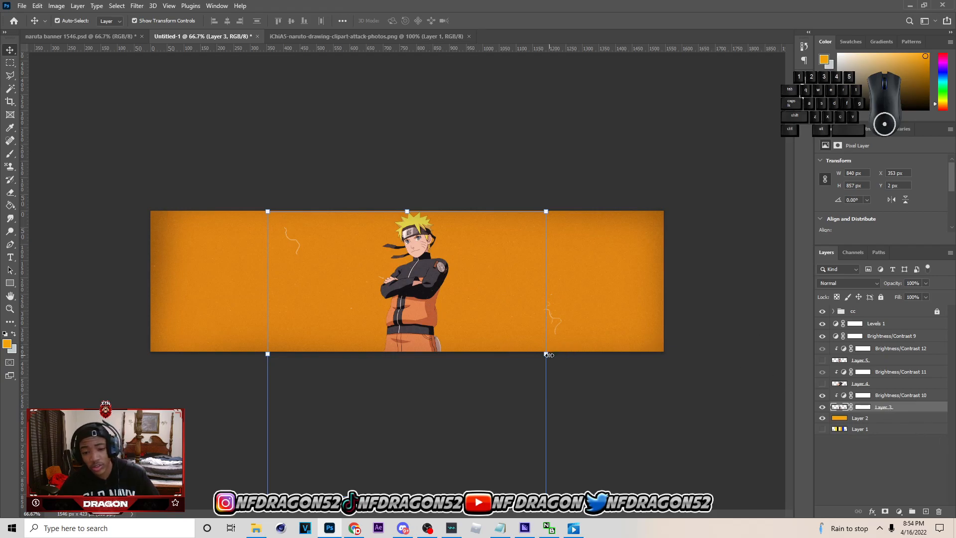
drag(546, 355, 567, 386)
drag(501, 374, 505, 386)
drag(571, 222, 547, 248)
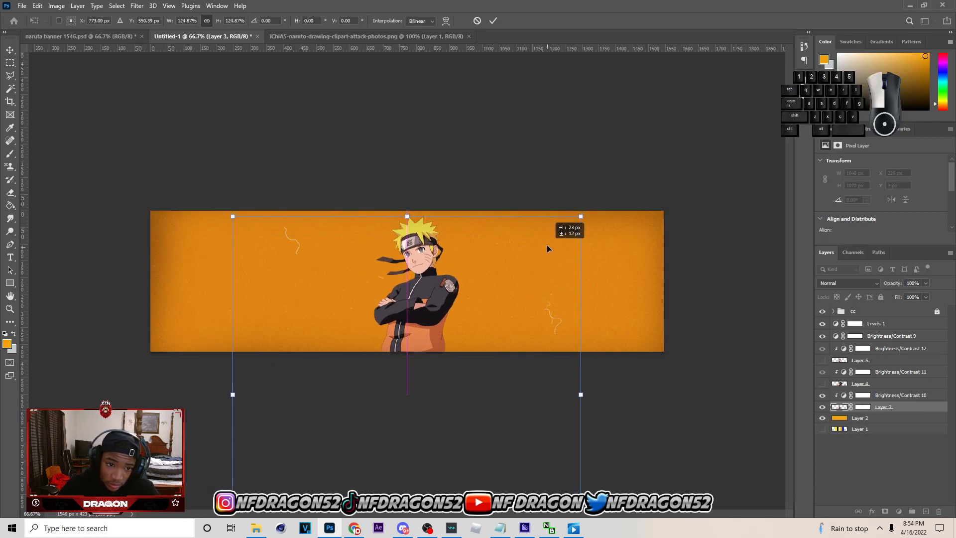
drag(581, 388, 526, 393)
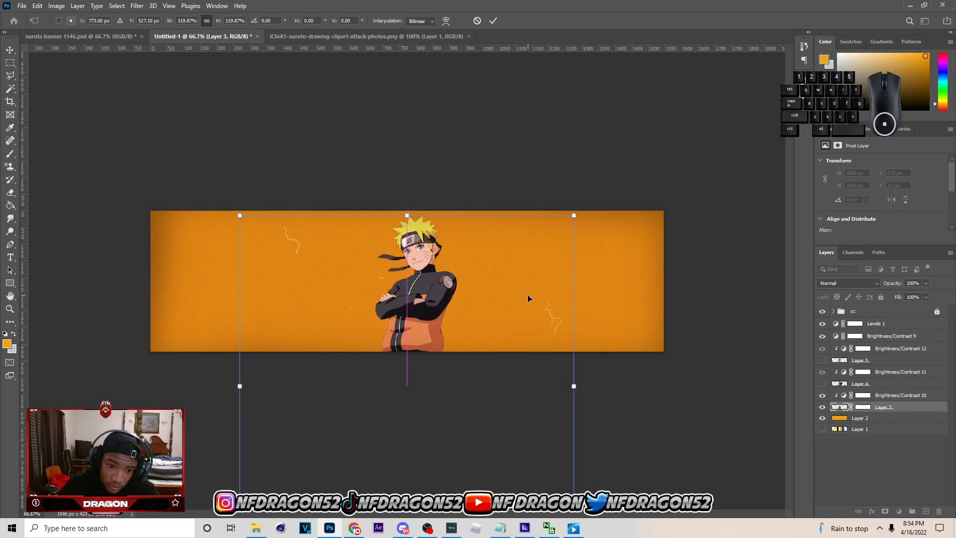
- Fine-tune the crossed-arms Naruto's scale to about 120.83%, nudge him up to about X 268 px, Y 10 px, and apply the transform
drag(572, 216, 575, 218)
drag(546, 264, 547, 268)
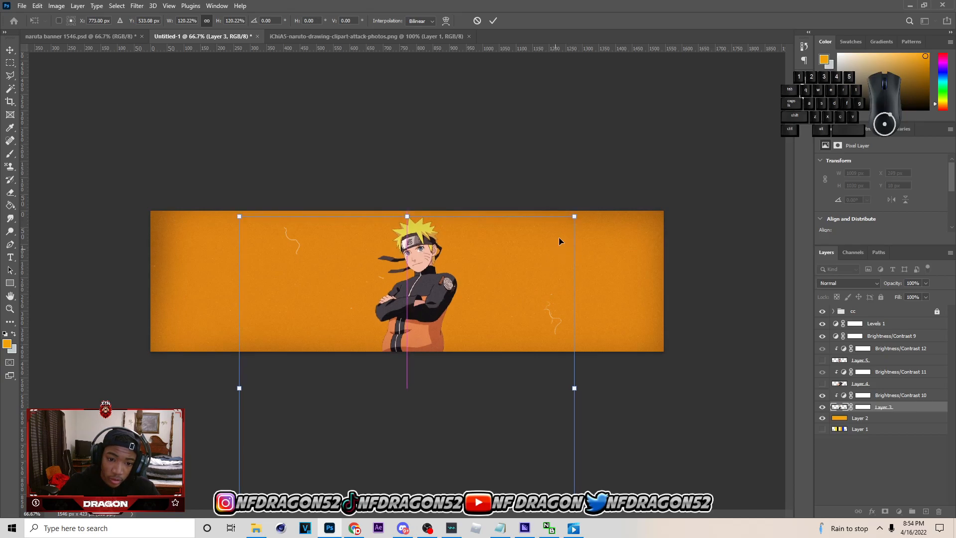
drag(574, 216, 578, 211)
drag(553, 258, 544, 264)
key(Up)
key(Up)
key(Up)
key(Up)
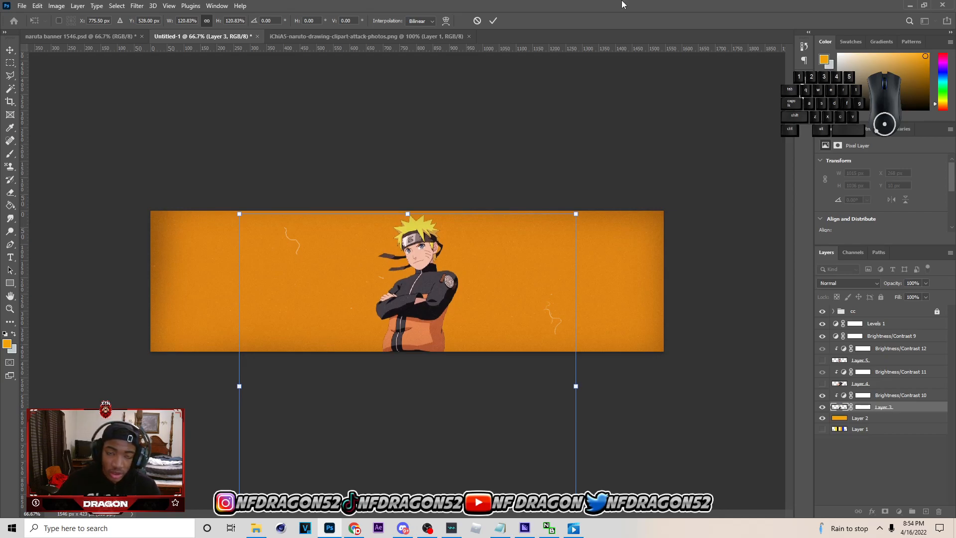
click(493, 20)
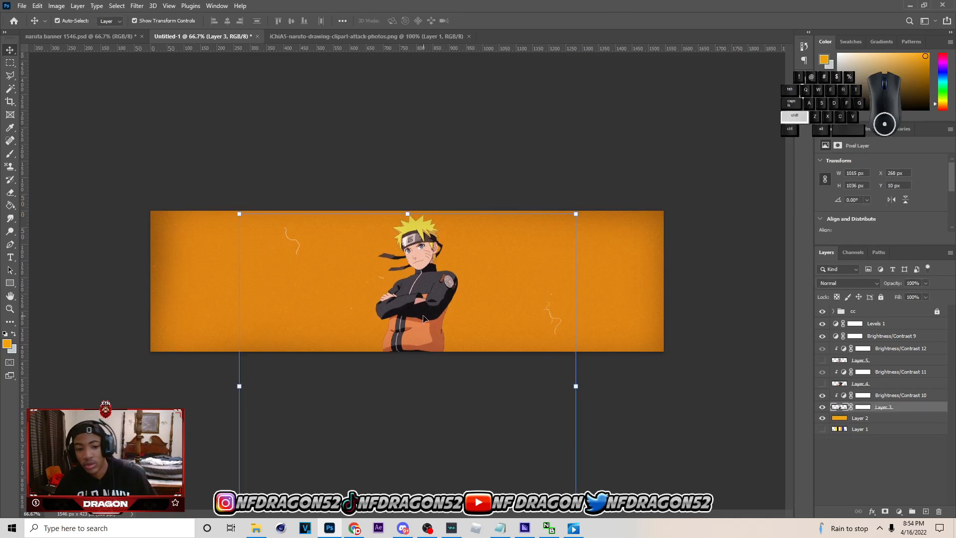
- Select Layer 2 and place a vertical guide through the horizontal centre of the banner
click(895, 419)
drag(24, 343, 407, 329)
click(217, 6)
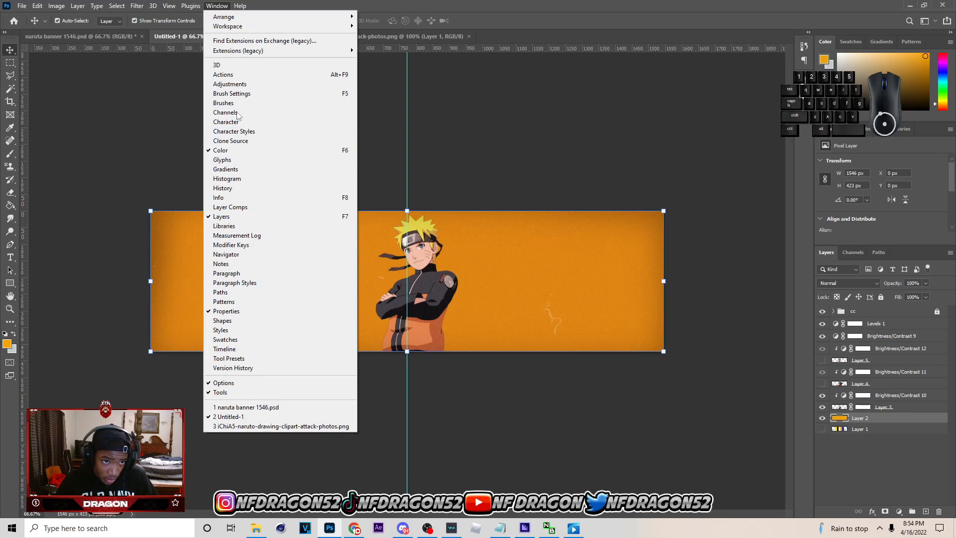
mouse_move(171, 7)
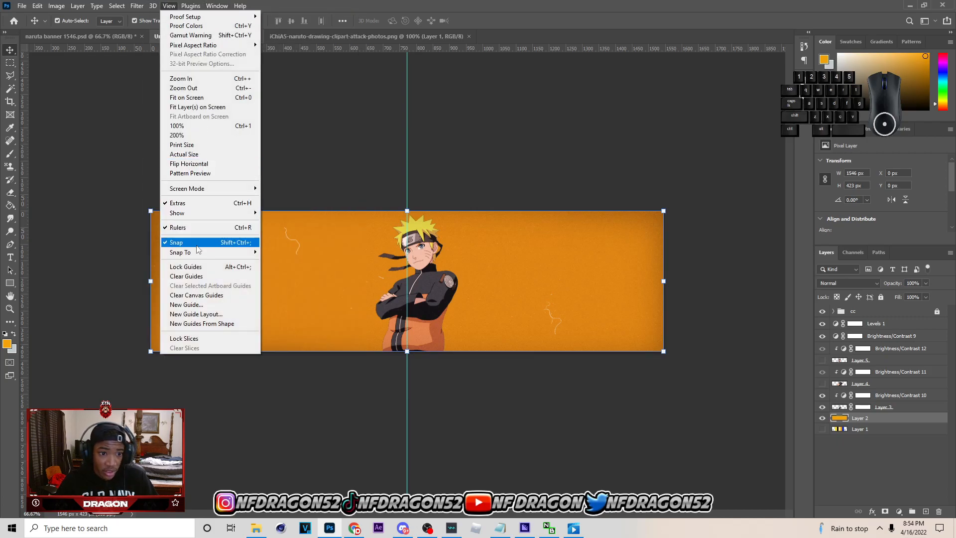
click(110, 277)
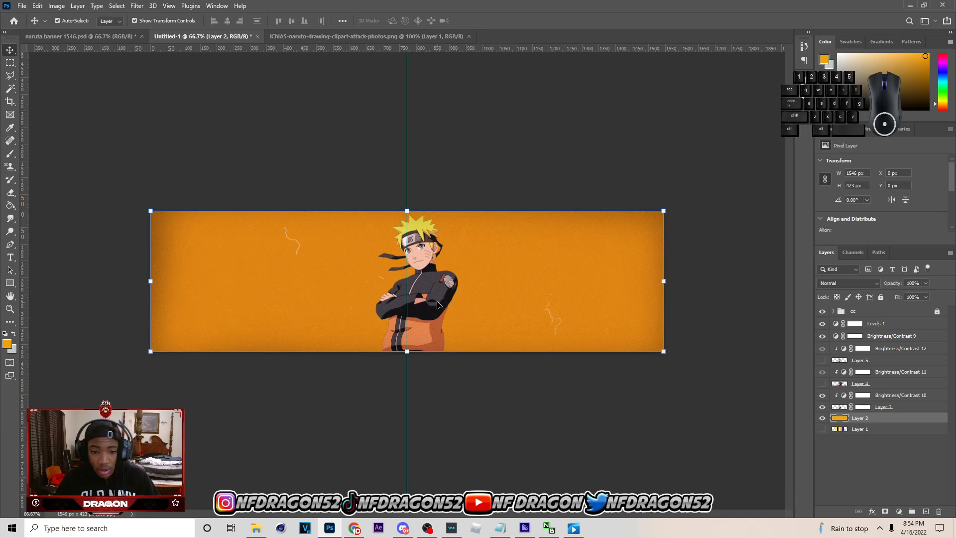
- Show Layer 4 and move it with its Brightness/Contrast 11 adjustment below Layer 3 in the layer stack
click(426, 274)
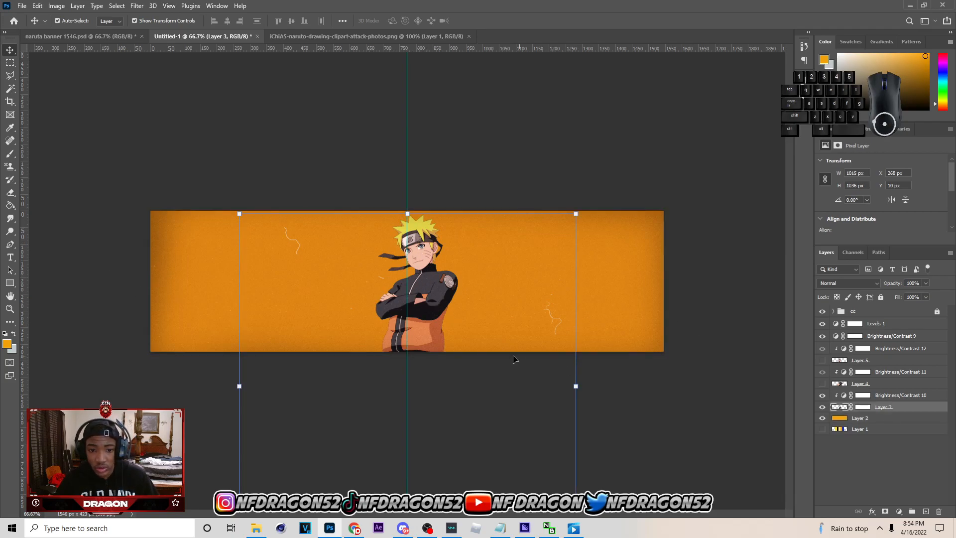
click(483, 152)
click(882, 408)
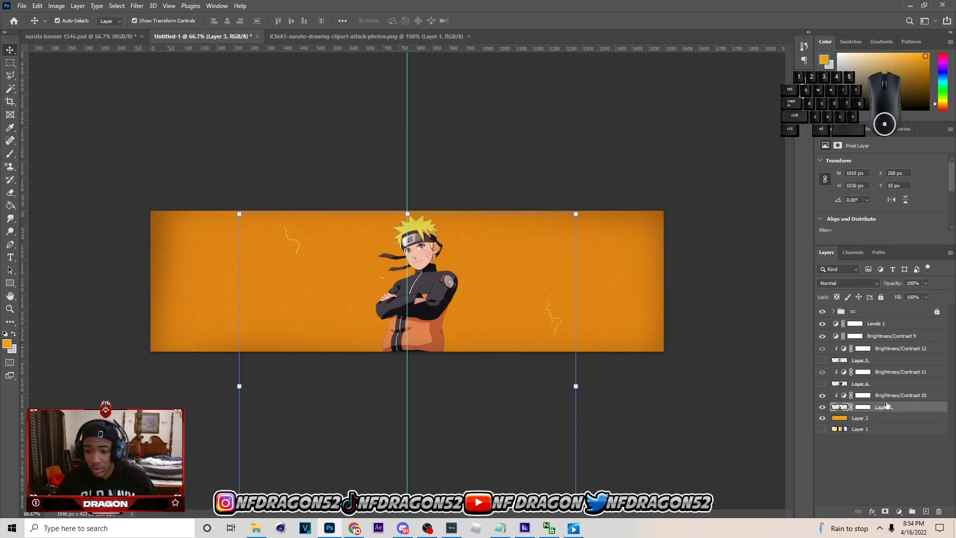
click(866, 384)
click(823, 383)
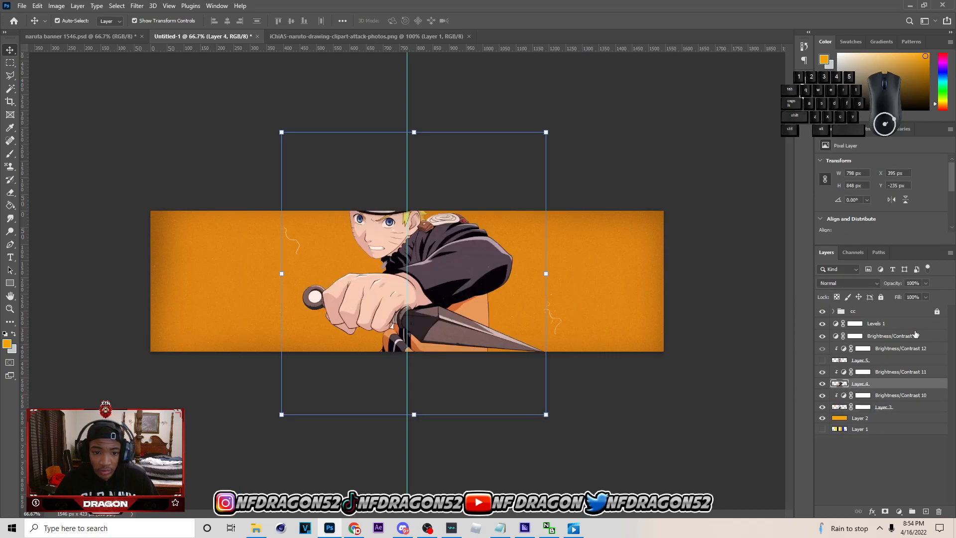
shift+click(895, 371)
drag(896, 384, 895, 414)
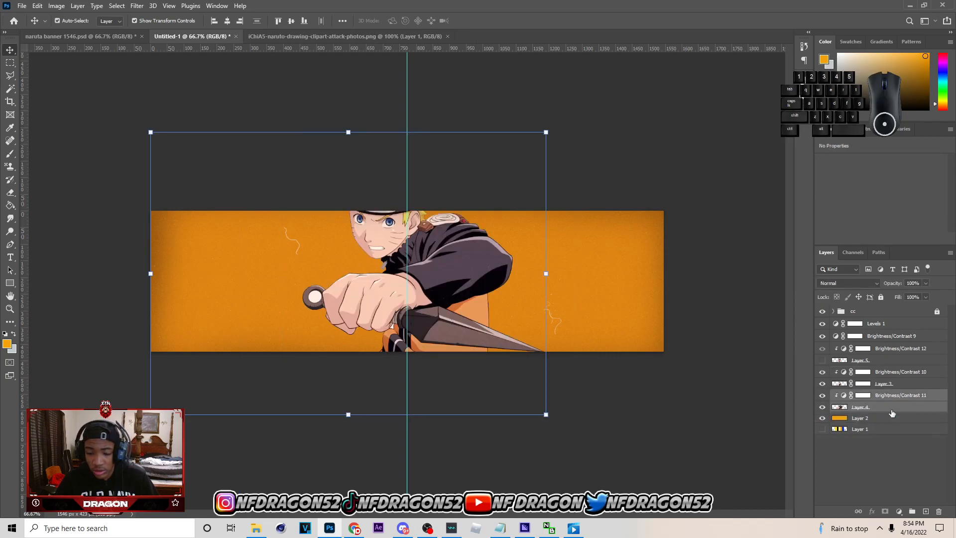
- Scale the kunai-holding Naruto on Layer 4 down to about 423 x 450 px, place him at about X 797 px, Y 10 px, and apply
drag(548, 273, 437, 286)
drag(349, 298, 464, 305)
drag(544, 288, 523, 300)
click(493, 21)
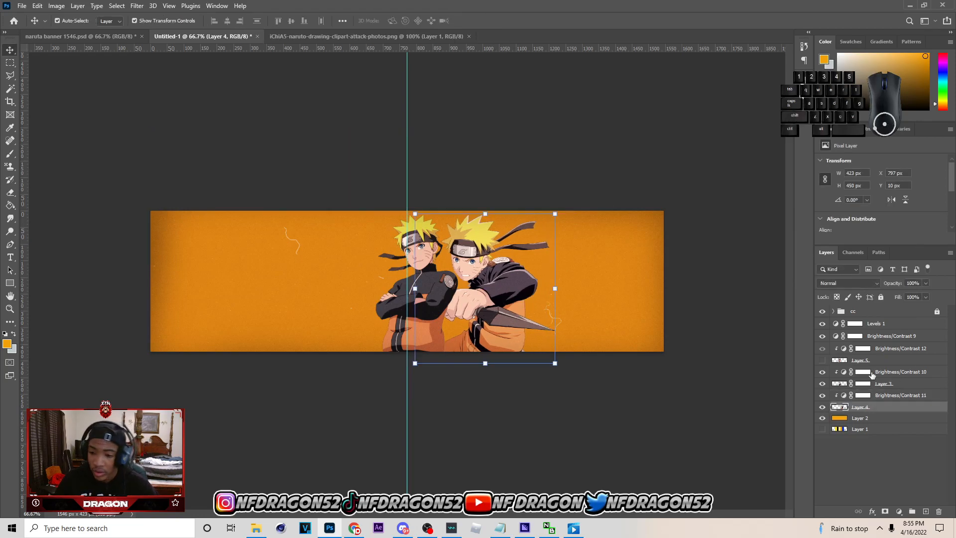
- Show Layer 5 and move it with its Brightness/Contrast 12 adjustment below Layer 4 in the layer stack
click(823, 361)
click(887, 360)
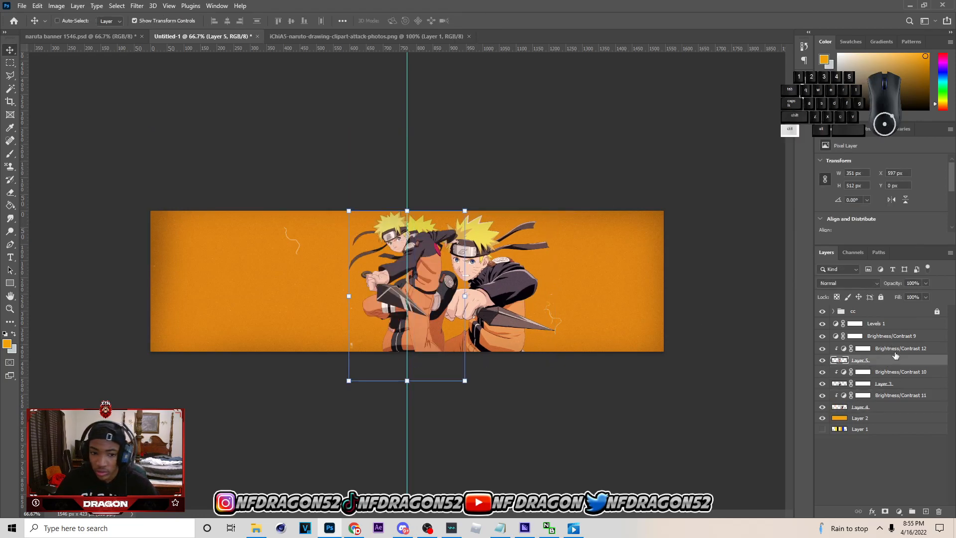
shift+click(906, 351)
drag(906, 363, 904, 414)
- Scale the Naruto on Layer 5 to about 110.25%, place him to the left of the crossed-arms Naruto, and apply the transform
click(470, 296)
drag(457, 299, 436, 299)
drag(412, 311, 399, 323)
click(493, 21)
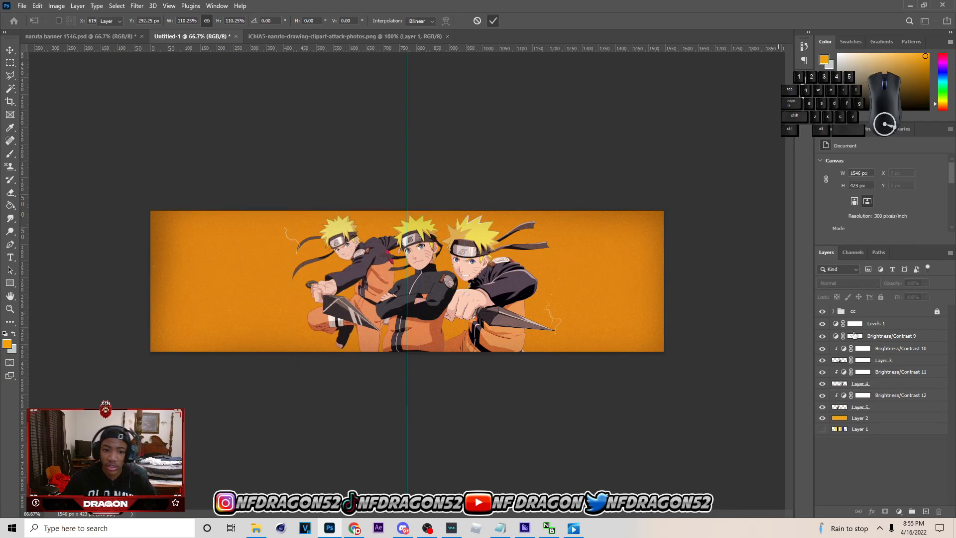
- Try to shift the Naruto figures on Layers 3, 4 and 5 together to the left, and cancel the transform
click(885, 361)
key(ctrl)
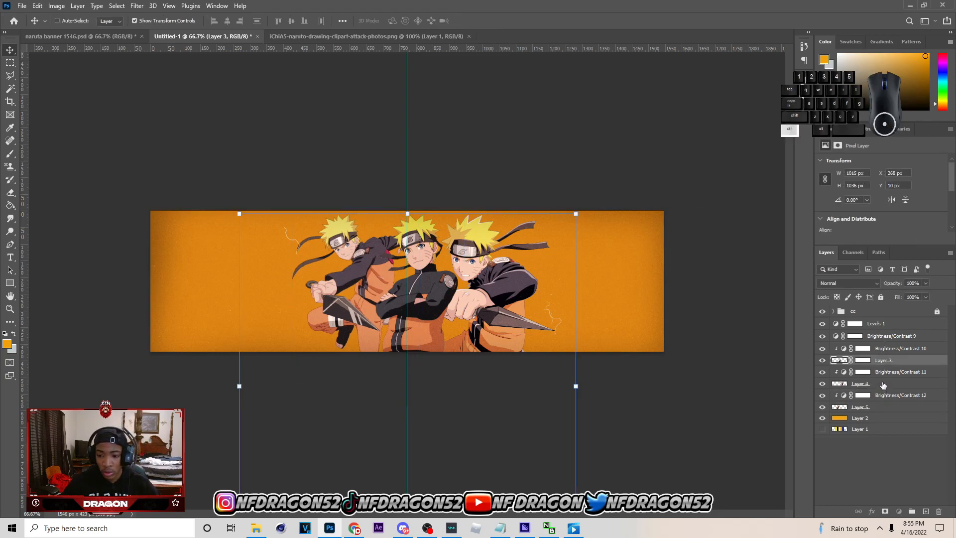
ctrl+click(883, 386)
ctrl+click(900, 408)
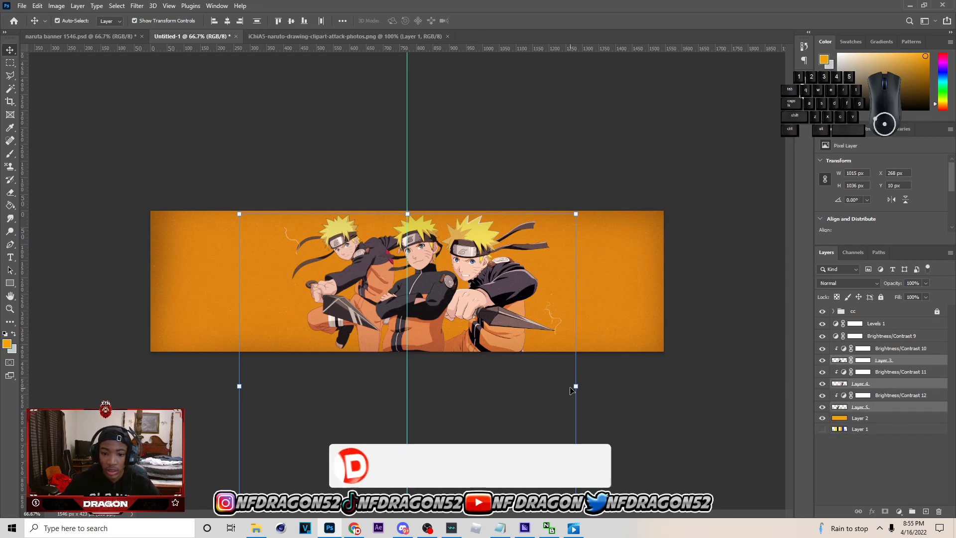
click(630, 376)
click(864, 406)
ctrl+click(866, 383)
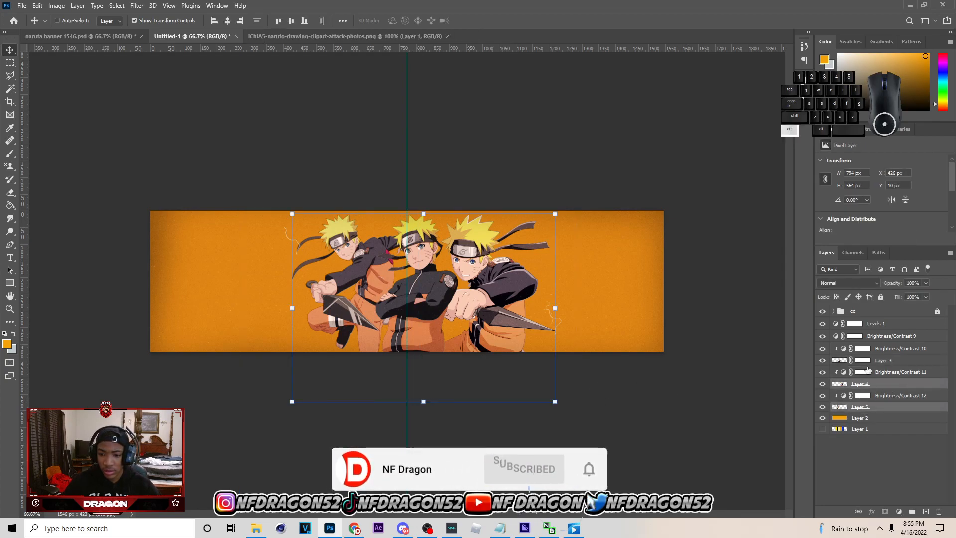
ctrl+click(880, 349)
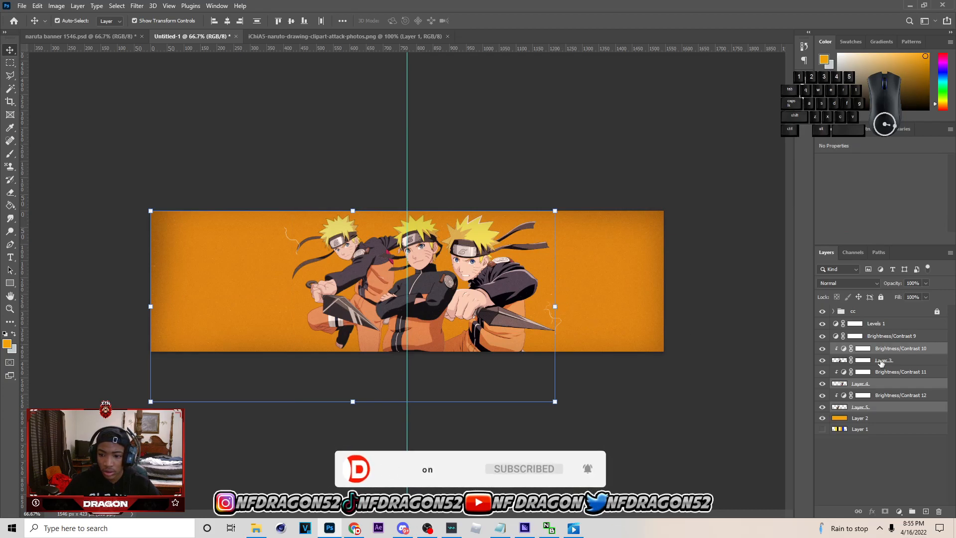
click(882, 360)
ctrl+click(876, 384)
ctrl+click(881, 407)
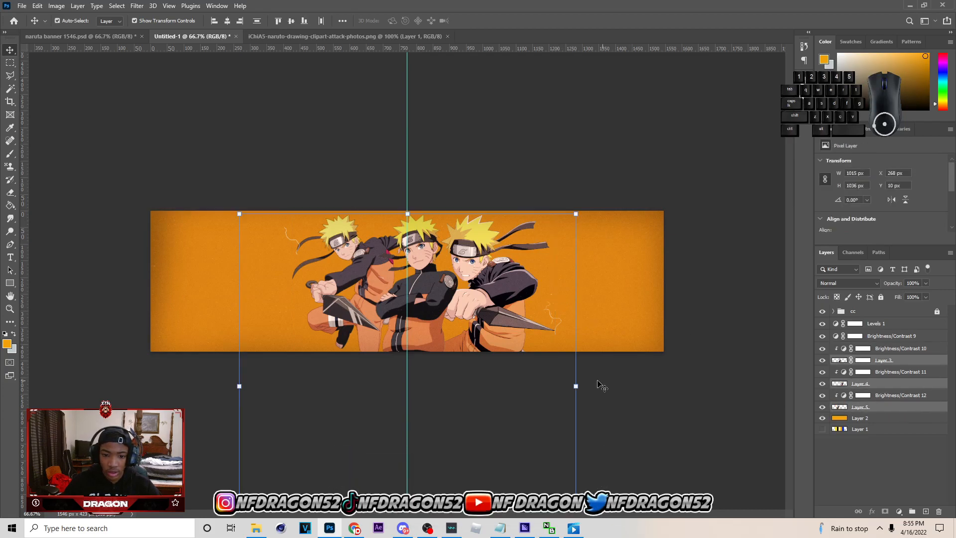
drag(525, 386, 518, 386)
key(Left)
key(Left)
key(Left)
key(Left)
key(Left)
key(Left)
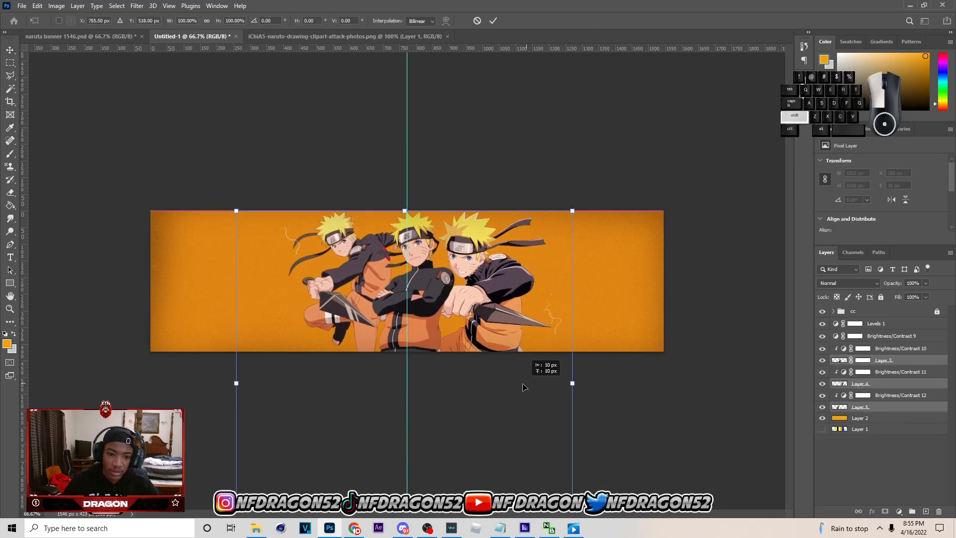
key(shift+Down)
click(477, 20)
- Move the left Naruto on Layer 5 slightly to the right, closer to the crossed-arms Naruto, and deselect the layers
click(587, 124)
drag(364, 290, 370, 289)
click(588, 299)
click(512, 294)
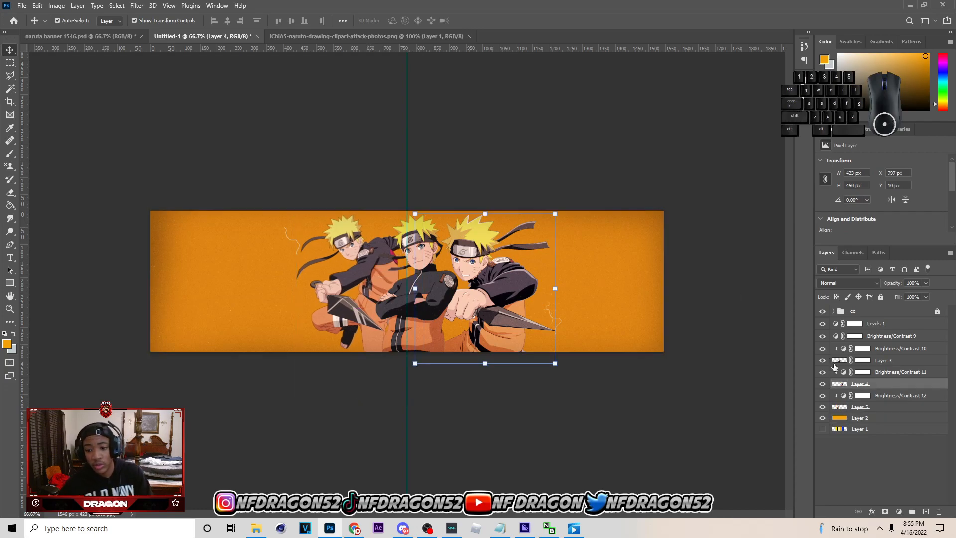
click(646, 187)
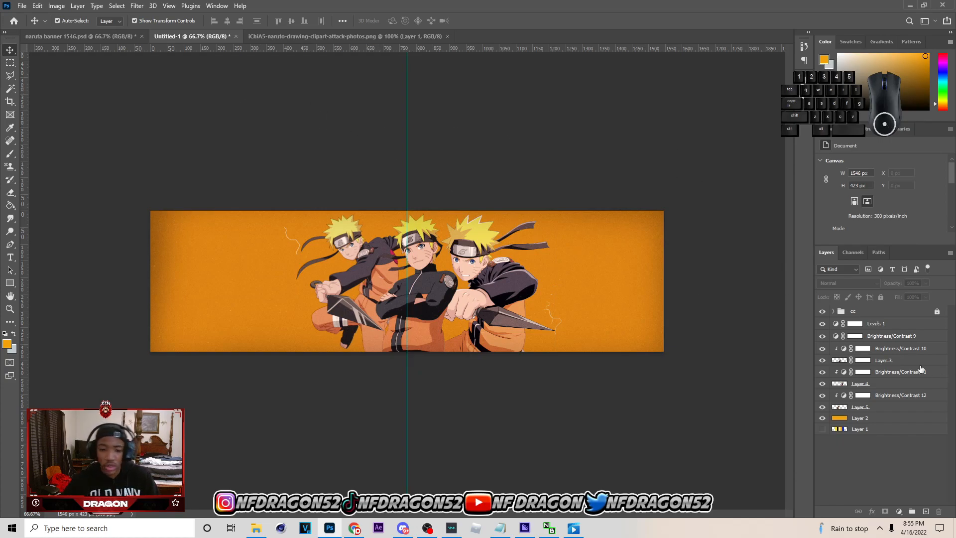
click(476, 279)
click(581, 200)
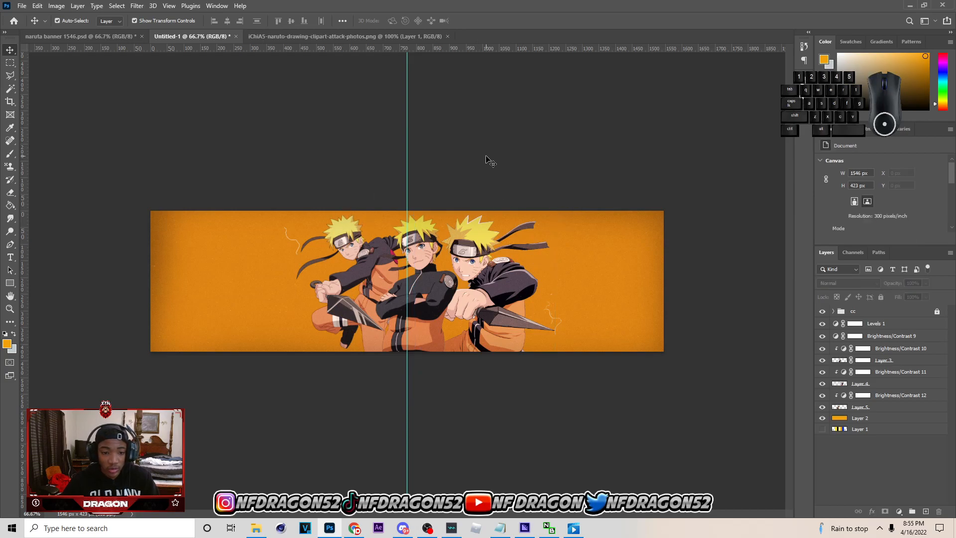
- Select Layer 3 and paste the copied Inner Shadow layer style onto it
click(371, 217)
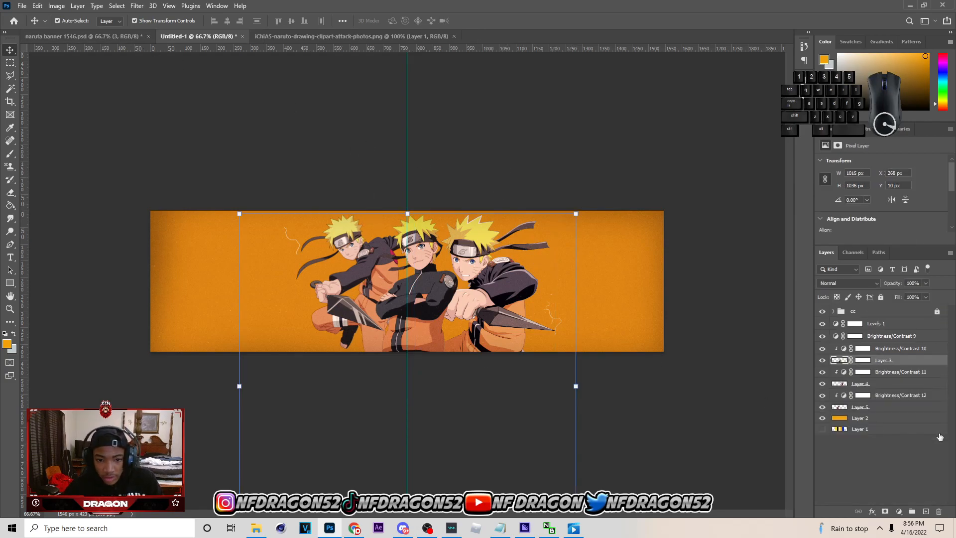
right_click(904, 360)
click(907, 363)
right_click(908, 363)
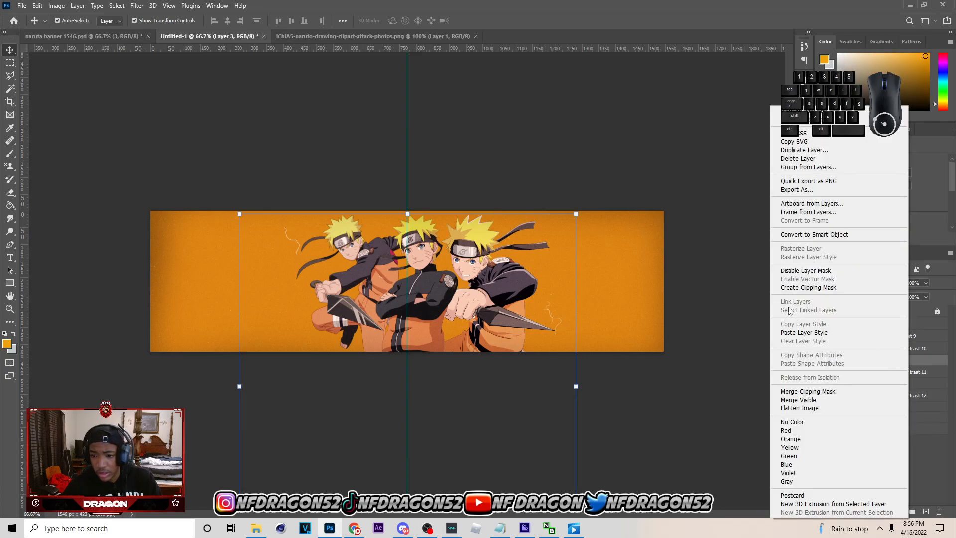
click(822, 333)
- Set Layer 3's Inner Shadow to a distance of 5 px and a size of 8 px, and apply the layer style
right_click(861, 366)
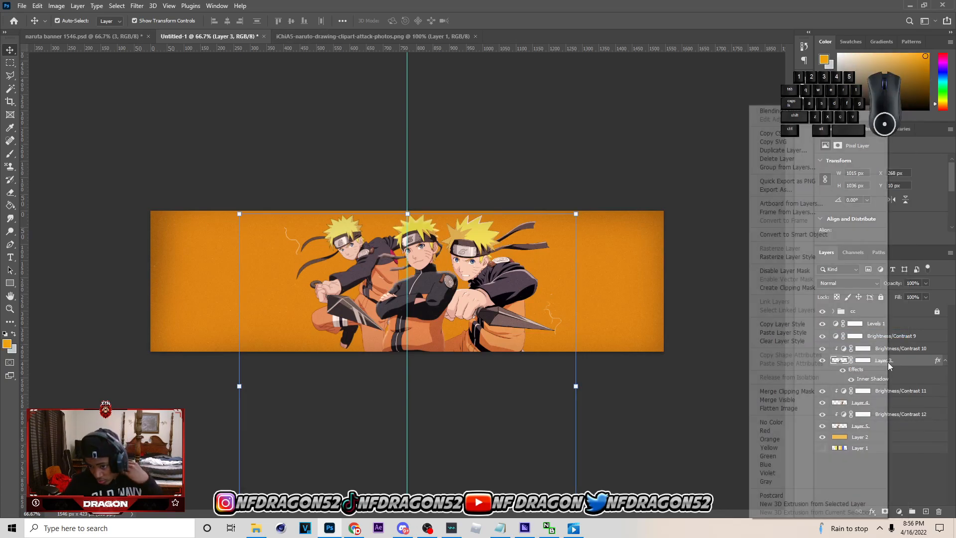
click(785, 154)
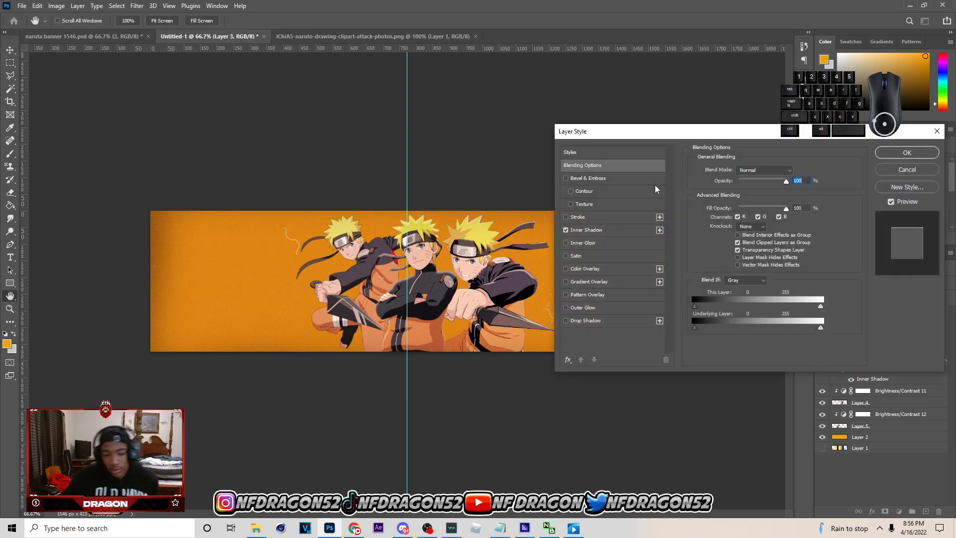
click(605, 230)
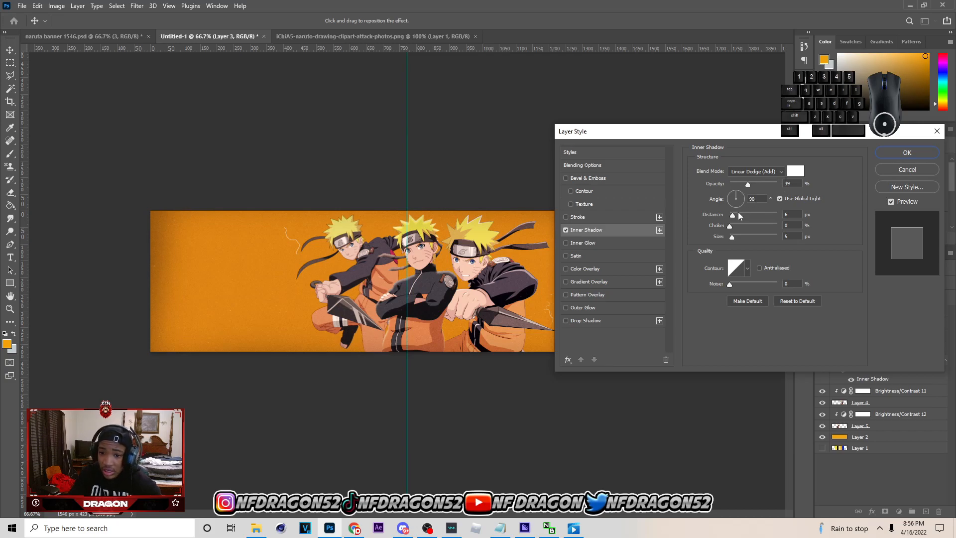
drag(734, 238, 732, 219)
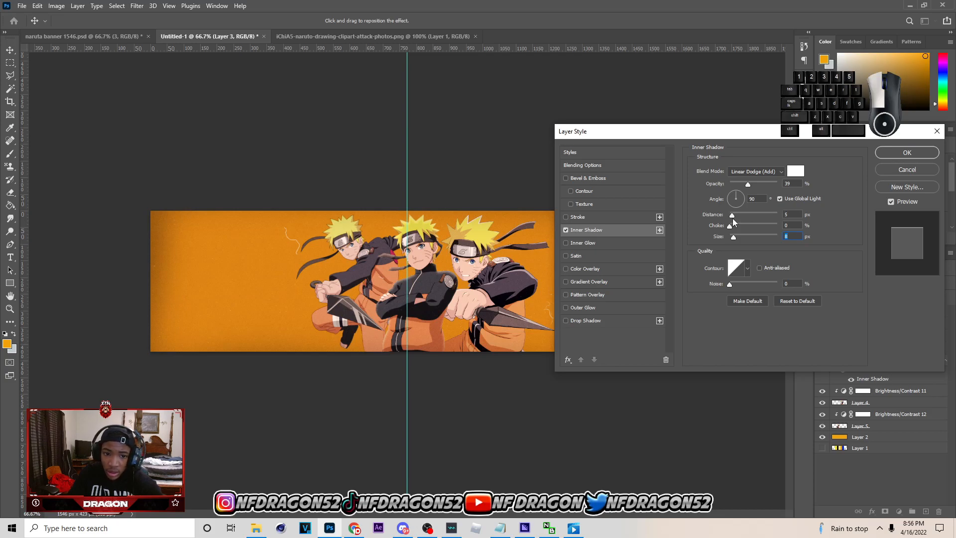
drag(734, 222, 735, 210)
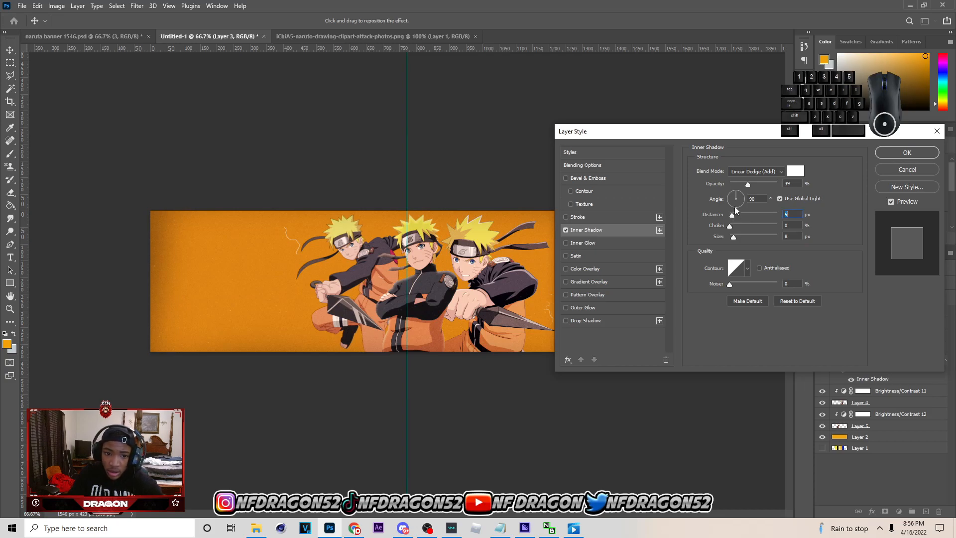
click(921, 155)
- Copy Layer 3's Inner Shadow layer style and paste it onto Layer 4 and Layer 5
right_click(902, 362)
click(817, 324)
click(896, 402)
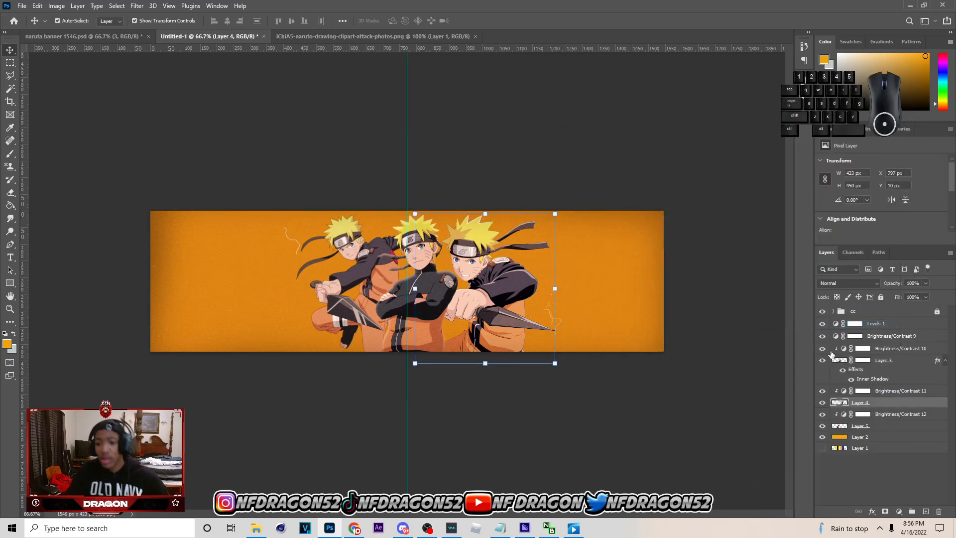
right_click(916, 404)
click(812, 332)
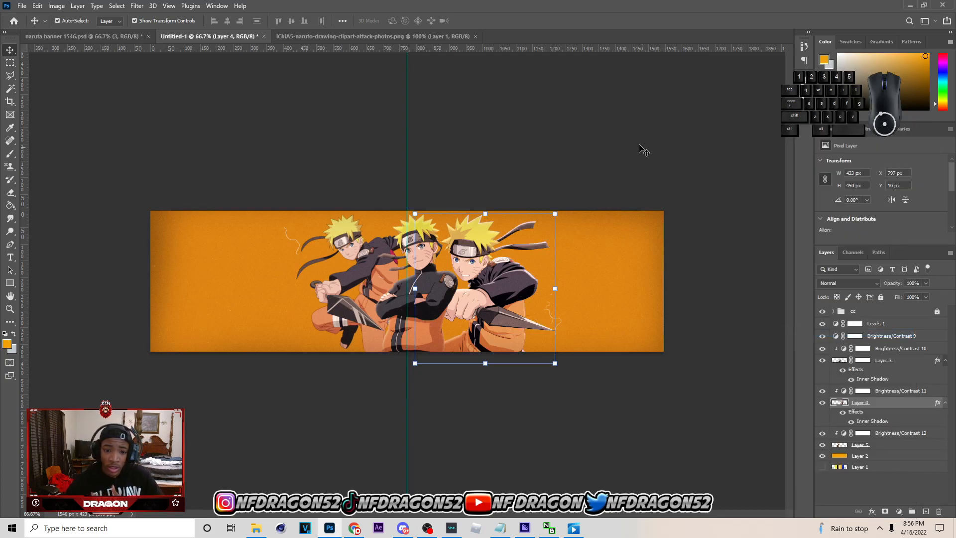
click(892, 446)
right_click(891, 446)
click(863, 257)
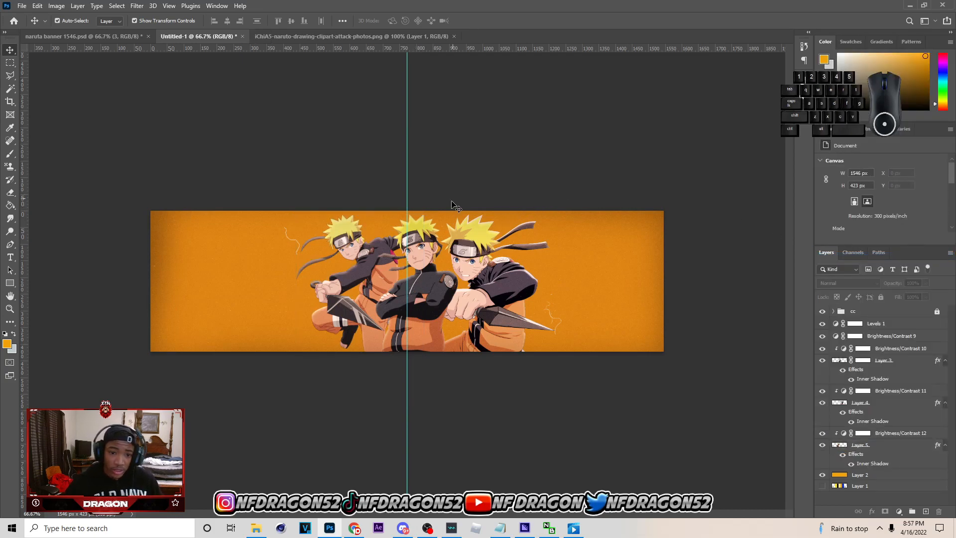
click(441, 271)
click(438, 279)
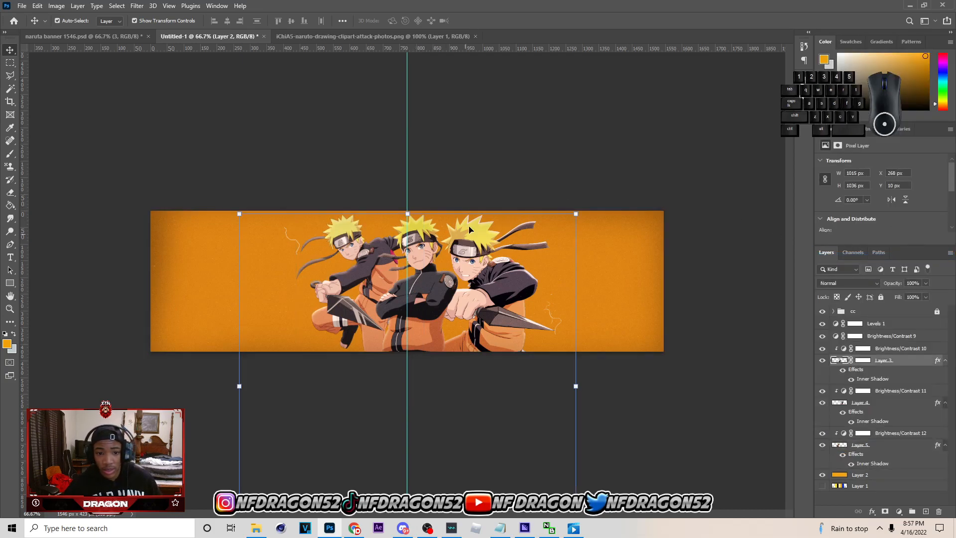
click(576, 282)
click(552, 170)
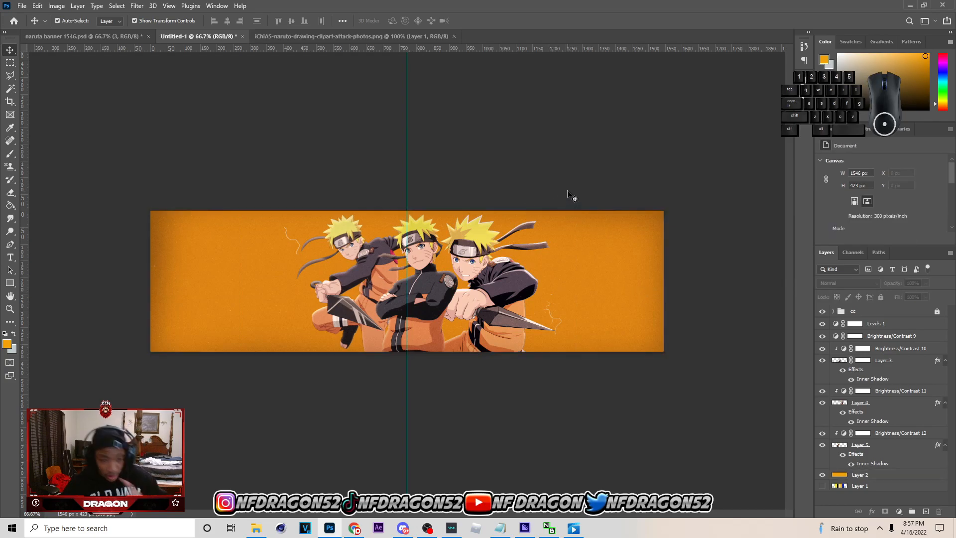
click(416, 256)
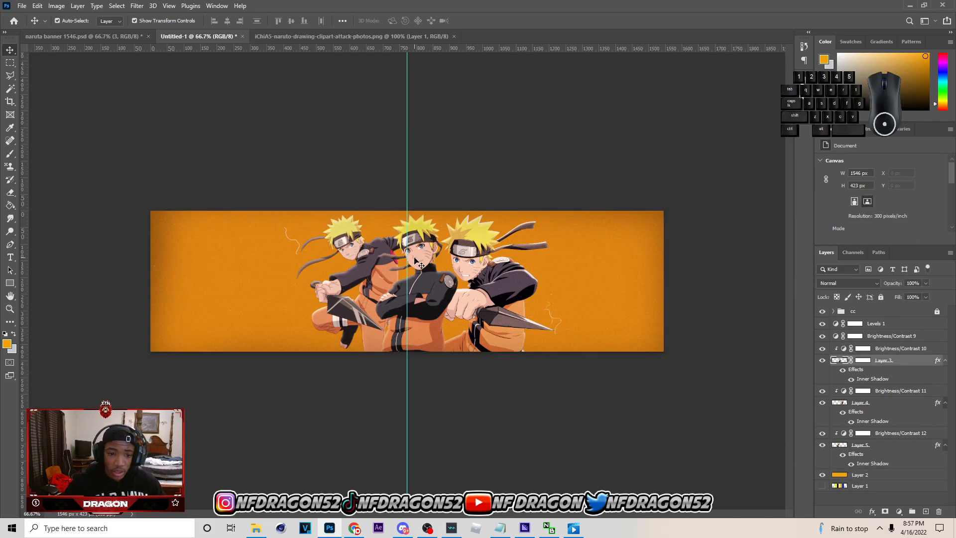
click(576, 181)
- Set the brightness of Brightness/Contrast 11 to about 78, Brightness/Contrast 12 to 67 and Brightness/Contrast 10 to 53
click(492, 267)
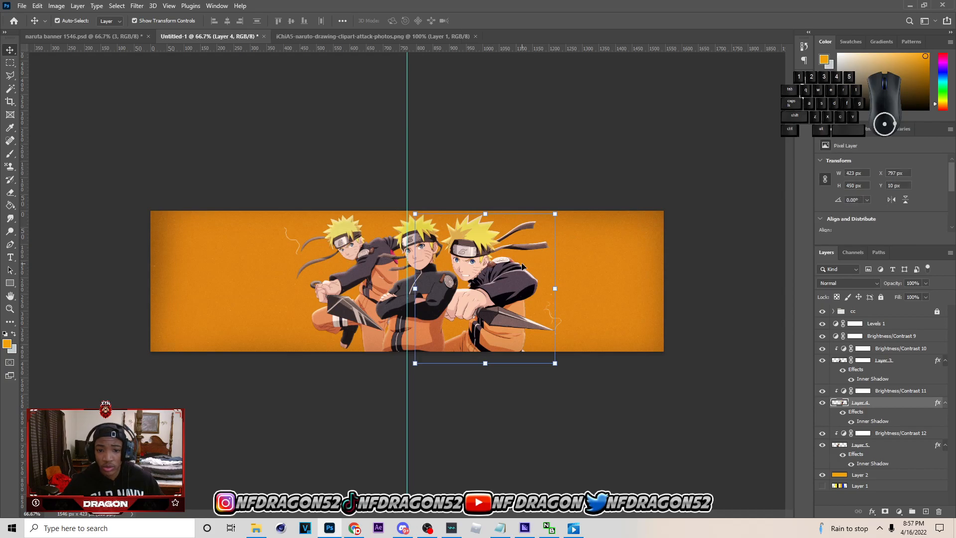
click(891, 391)
drag(907, 190, 912, 190)
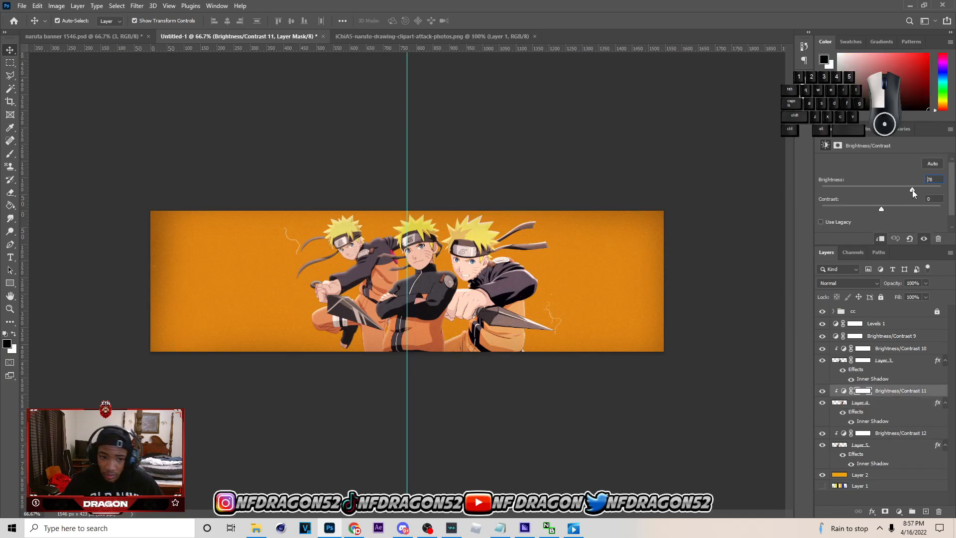
click(891, 433)
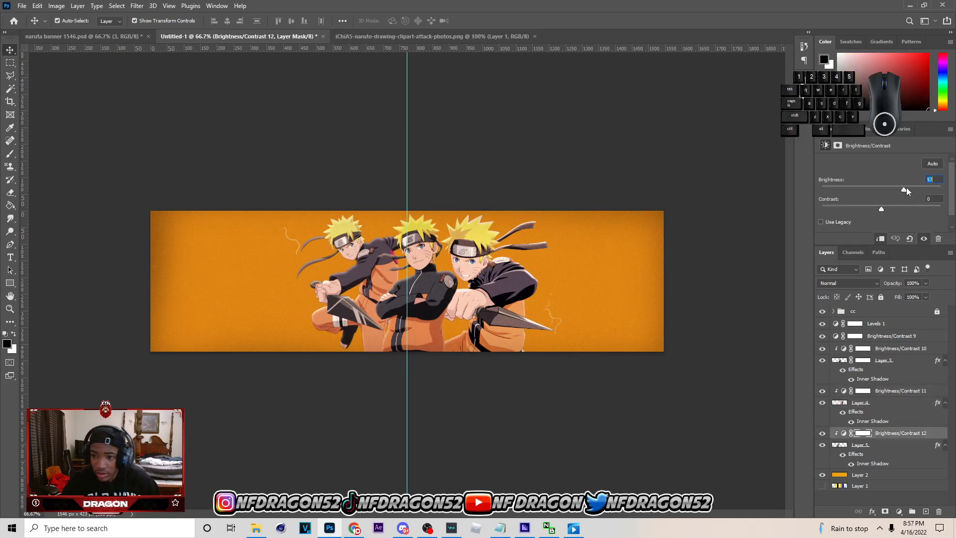
drag(907, 189, 911, 190)
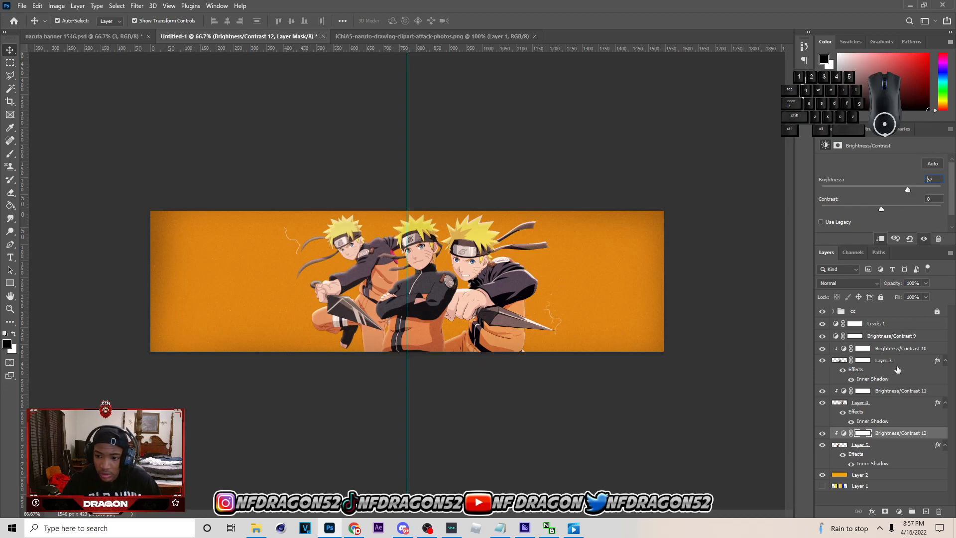
click(899, 348)
drag(899, 190, 902, 190)
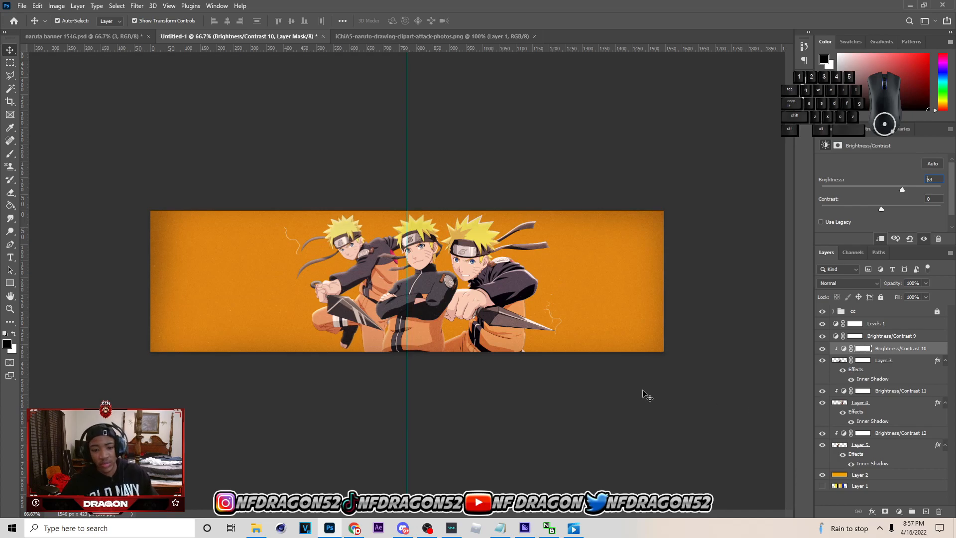
- Add a new empty layer directly above the orange background on Layer 2
click(869, 476)
click(926, 513)
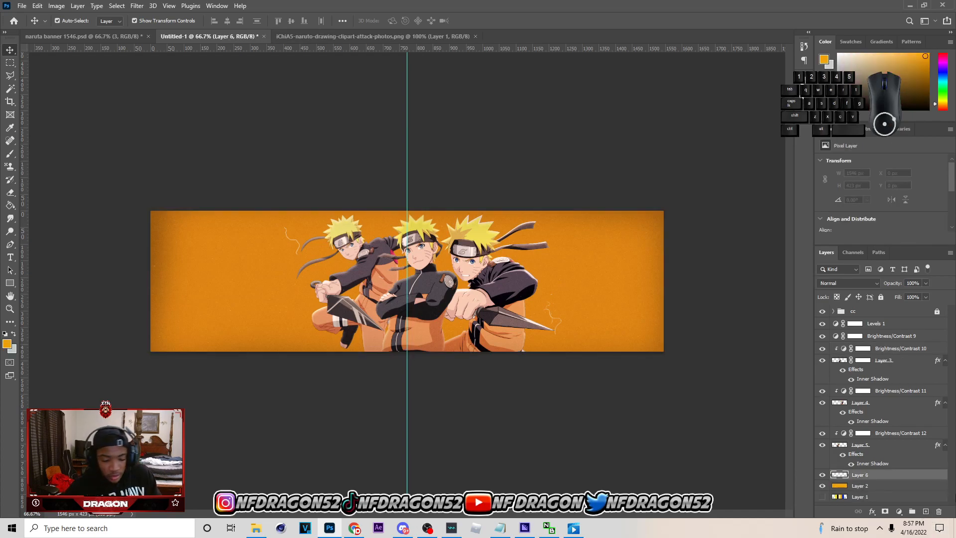
- Fill the empty Layer 6 with an orange sampled from the middle character's outfit using the Paint Bucket
key(g)
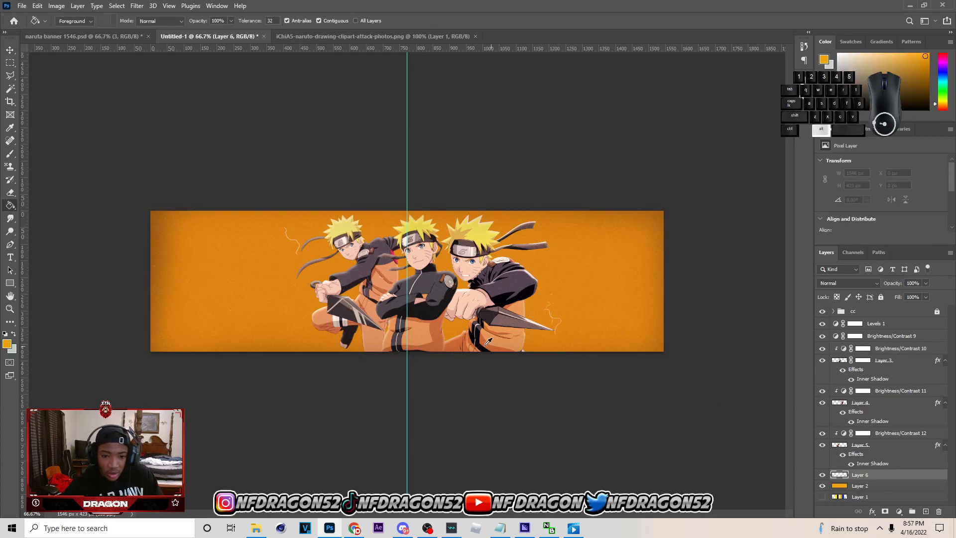
alt+click(427, 328)
click(567, 283)
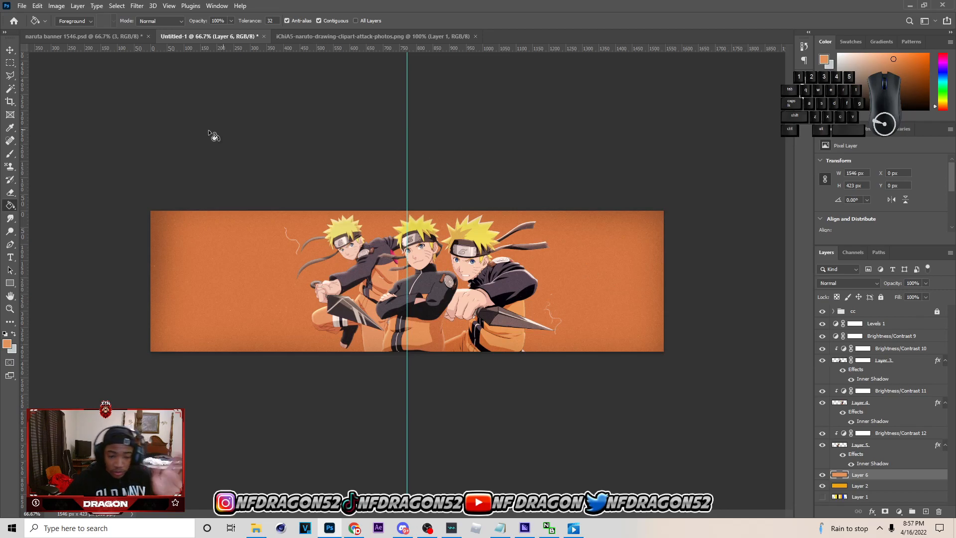
click(10, 50)
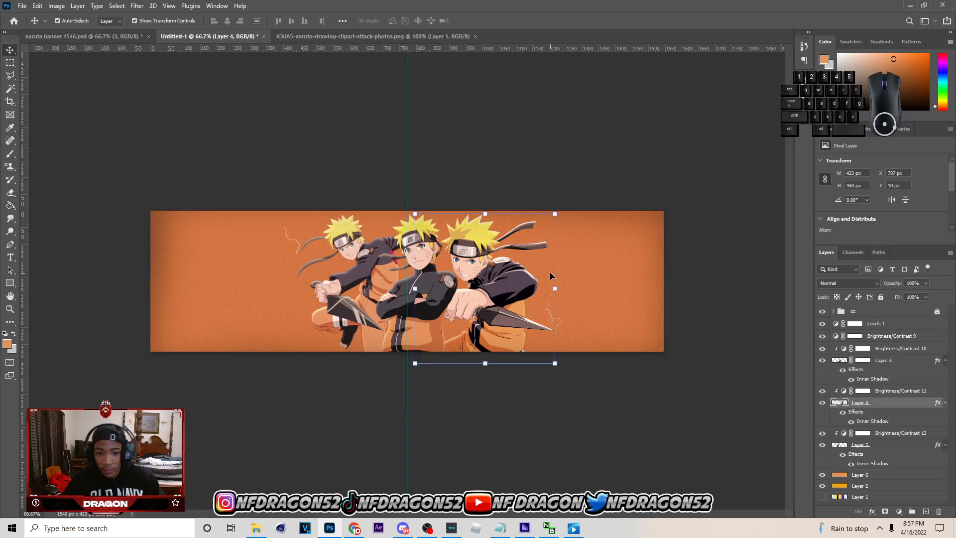
- Add a new empty layer directly above Brightness/Contrast 10 and activate the Brush tool
click(902, 362)
click(909, 393)
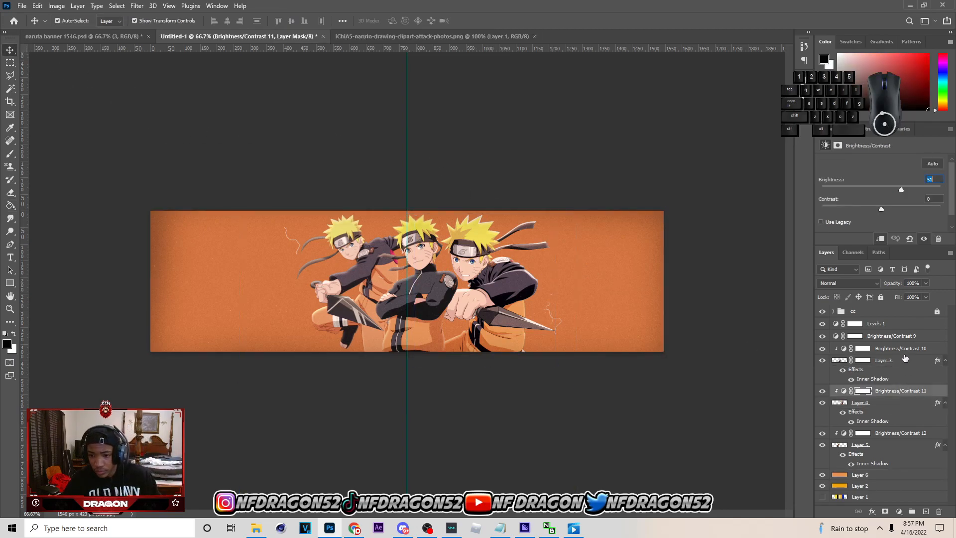
click(904, 352)
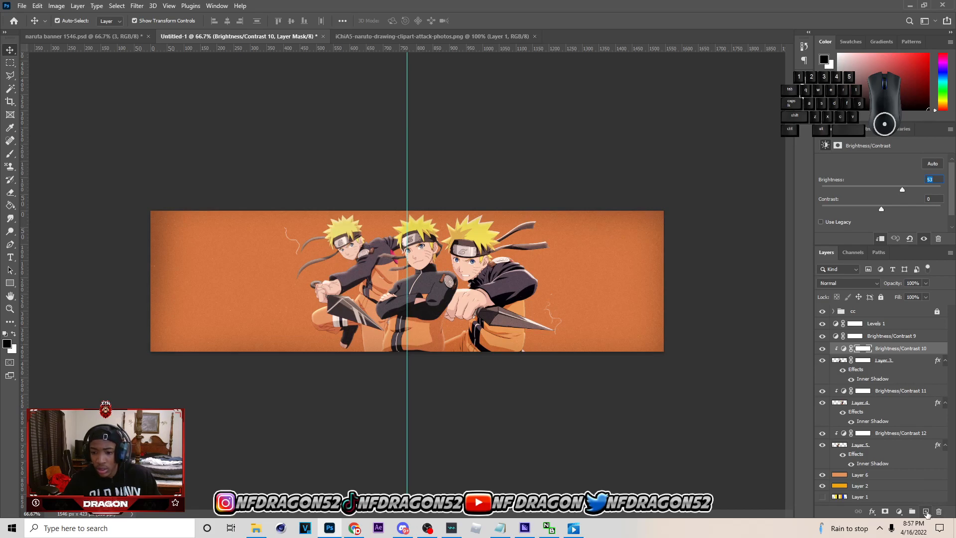
click(927, 513)
key(b)
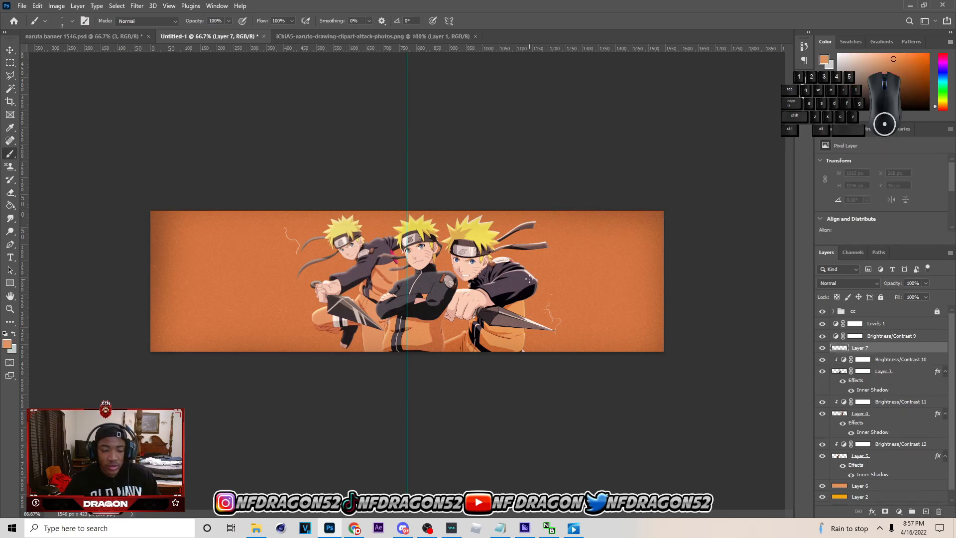
- Set the brush hardness to 100% and enlarge the brush to 300 px
key(Caps_Lock)
click(72, 21)
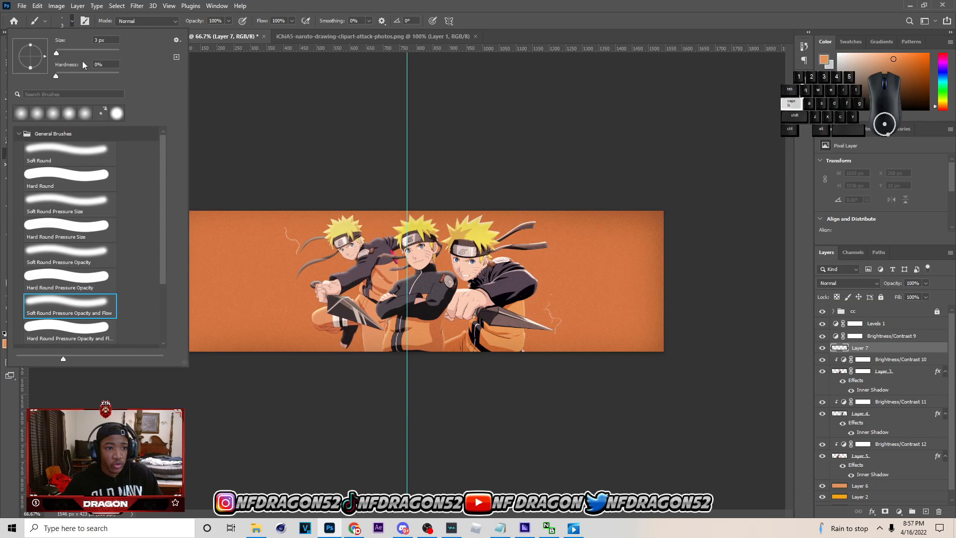
click(72, 22)
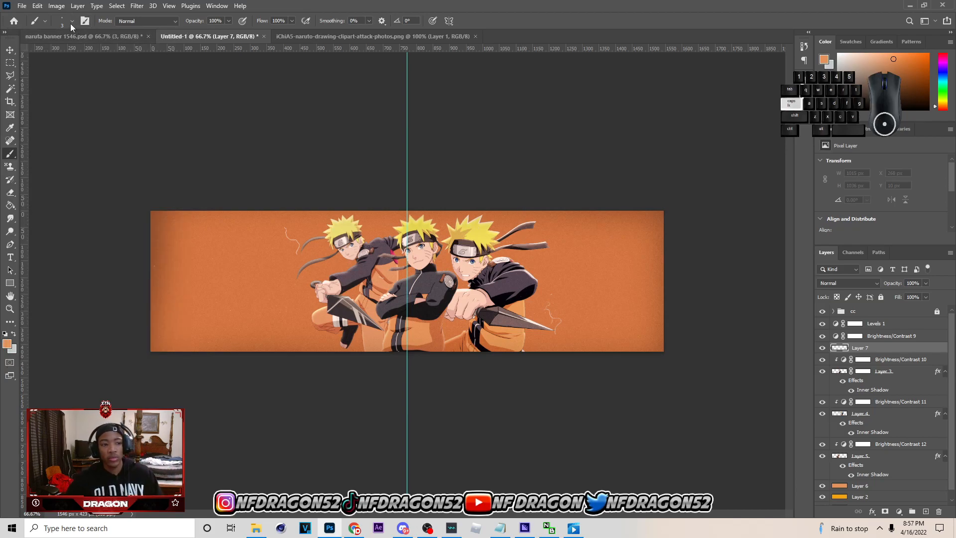
click(72, 22)
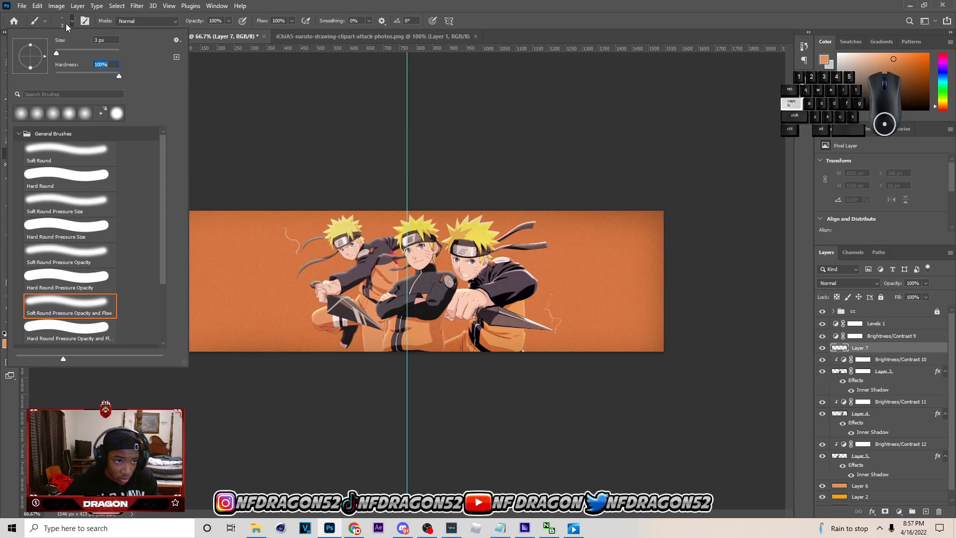
click(71, 22)
key(bracketright)
key(bracketright)
key(bracketright)
key(bracketright)
key(bracketright)
key(bracketright)
key(bracketright)
key(bracketright)
key(bracketright)
key(bracketright)
key(bracketright)
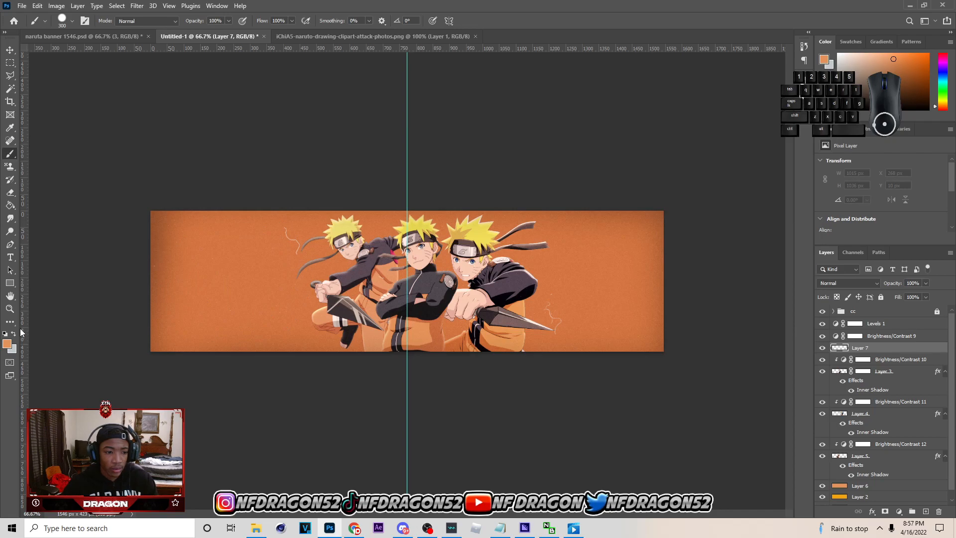
- Swap the foreground and background colours, try light grey hard-brush strokes across the banner, and undo them
click(14, 333)
click(227, 281)
key(ctrl+z)
mouse_move(231, 289)
mouse_down()
mouse_move(452, 299)
mouse_move(249, 374)
mouse_move(477, 287)
mouse_up()
key(ctrl+z)
- Reduce the brush size to 125 px, try a single dab beside the character with the large fist, and undo it
key(bracketleft)
key(bracketleft)
key(bracketleft)
key(bracketleft)
key(bracketleft)
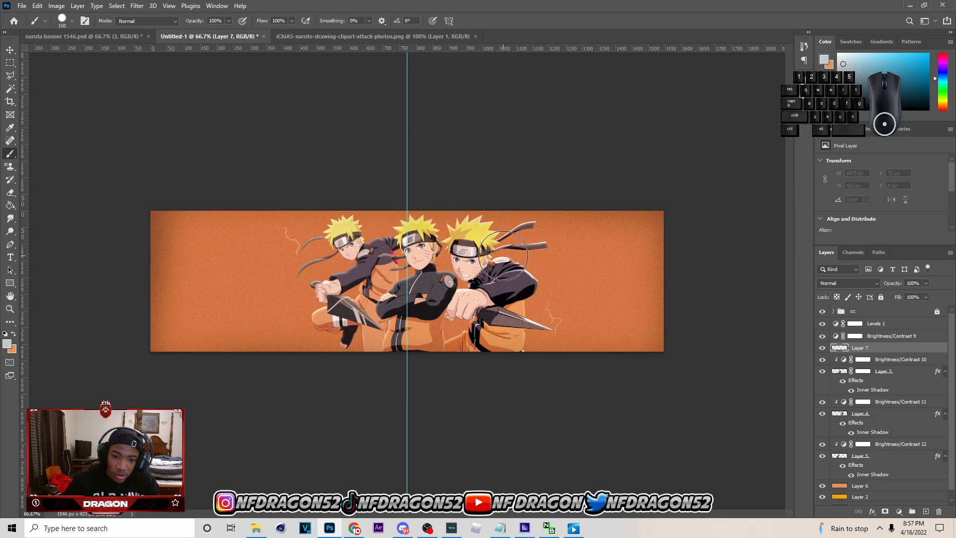
click(503, 255)
key(ctrl+z)
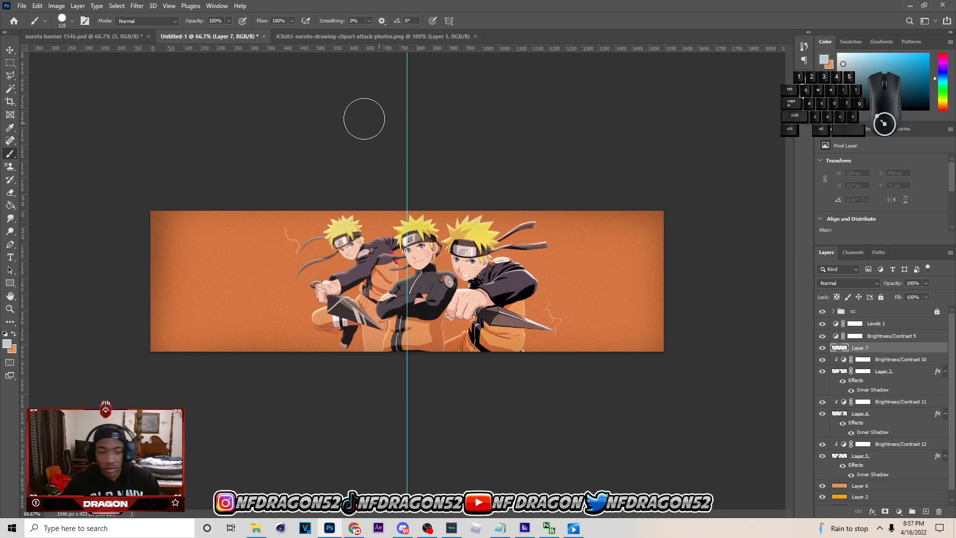
- Set the brush hardness to 0% and change the foreground colour to white (ffffff)
click(73, 20)
drag(87, 77, 2, 84)
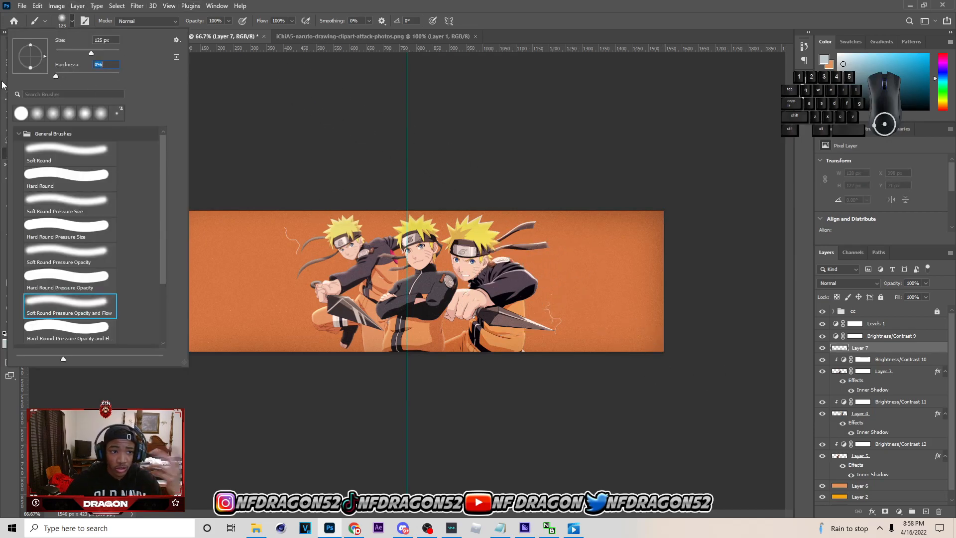
key(Return)
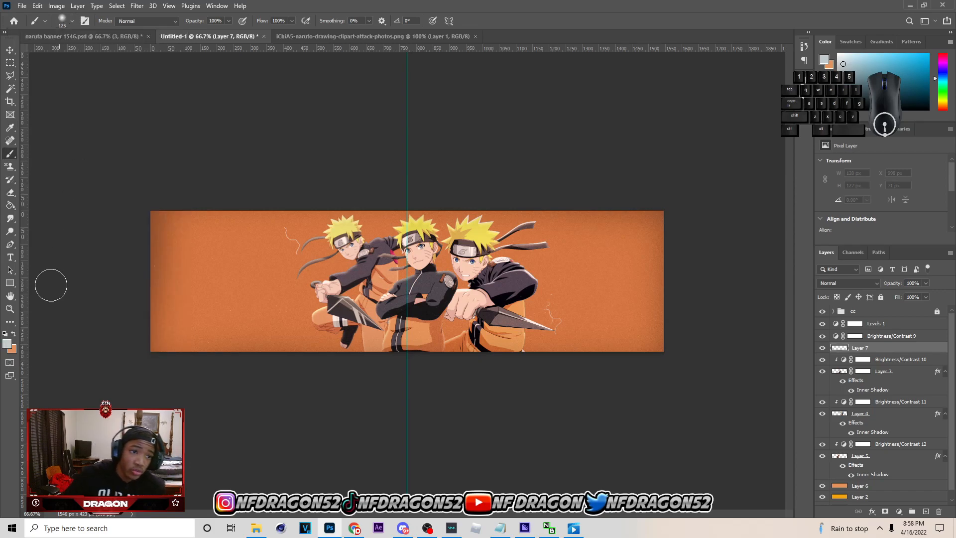
click(6, 344)
click(638, 252)
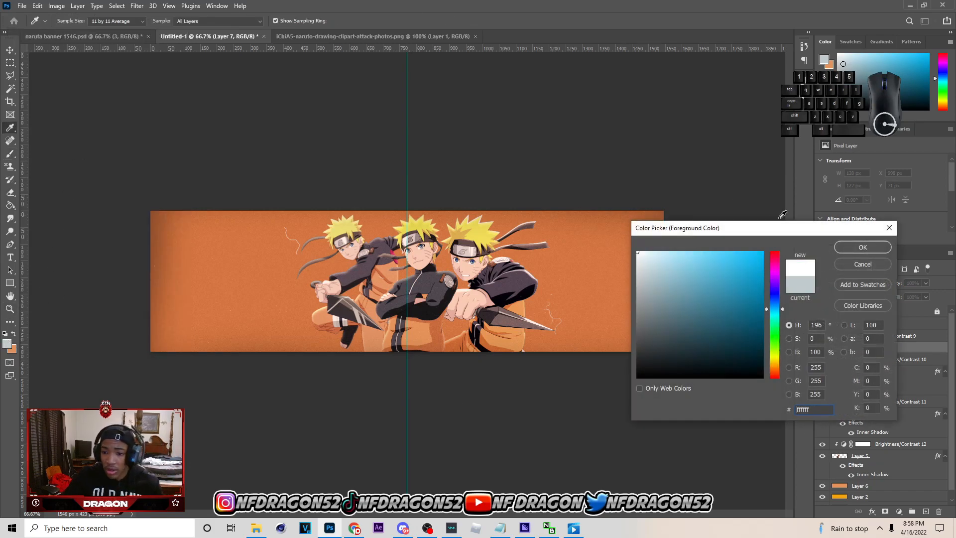
click(863, 247)
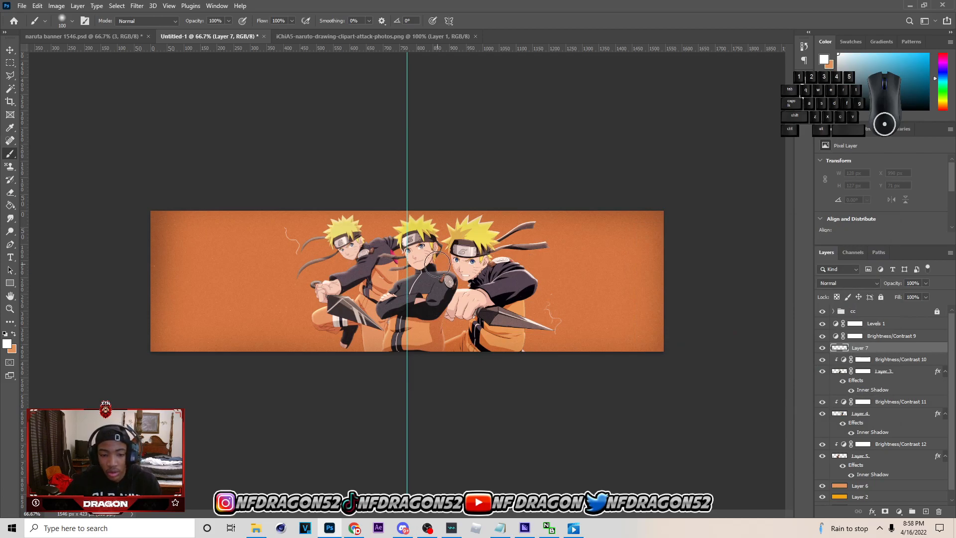
- Paint soft white glow spots around the three characters' heads and shoulders on Layer 7, using brush sizes of 100 to 125 px
key(bracketright)
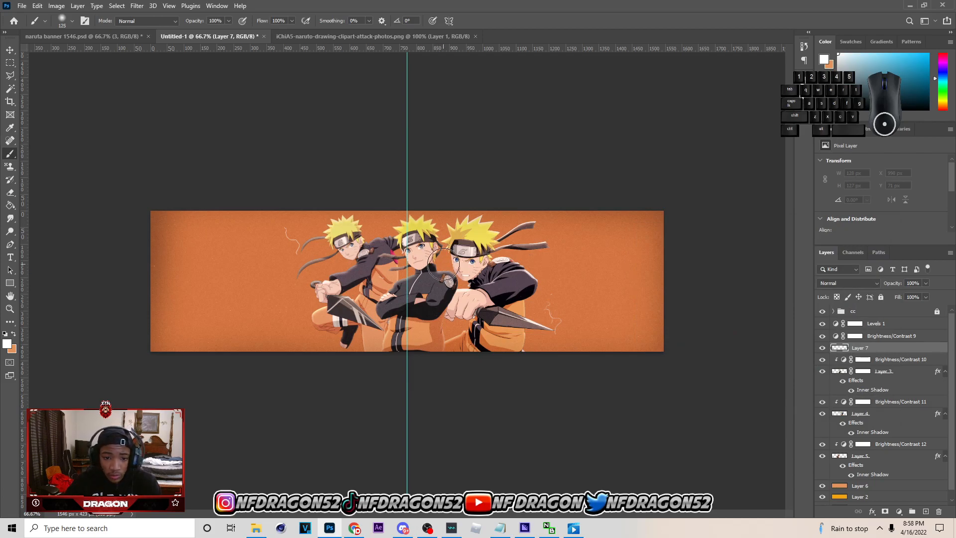
click(442, 263)
key(bracketleft)
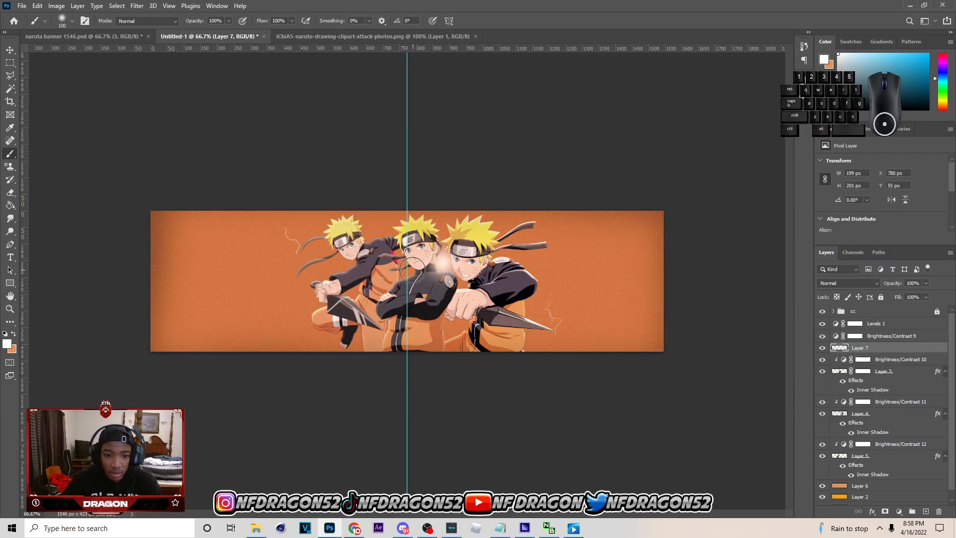
click(412, 271)
key(bracketright)
click(493, 257)
key(bracketleft)
click(348, 264)
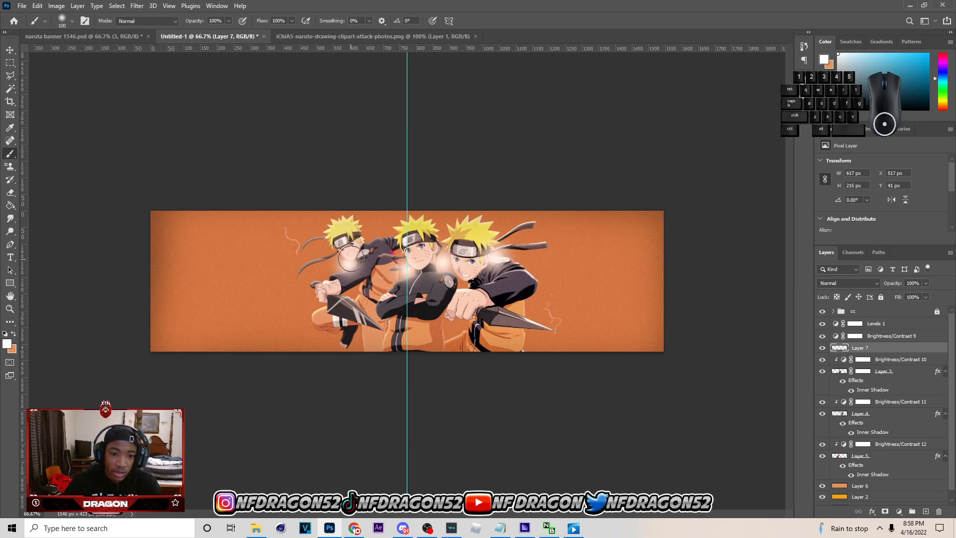
click(369, 233)
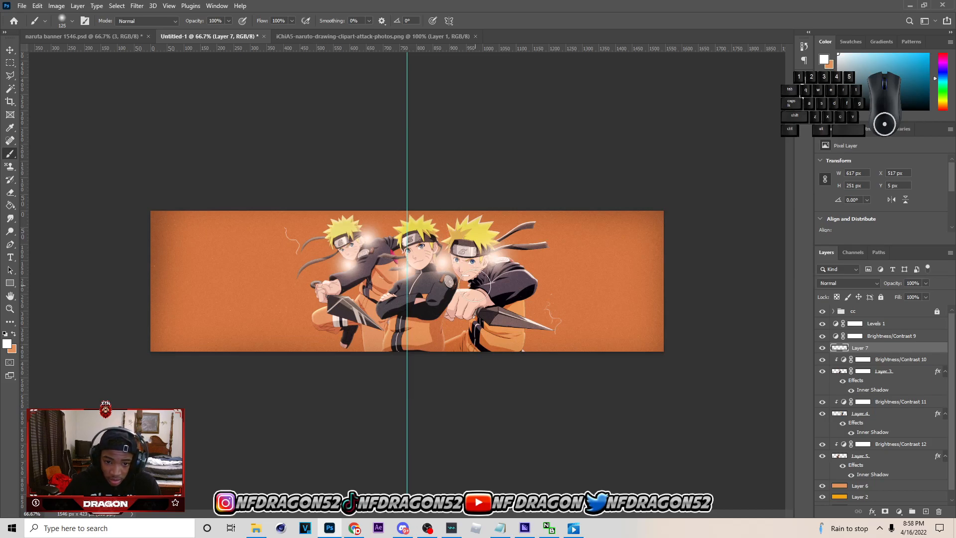
click(439, 262)
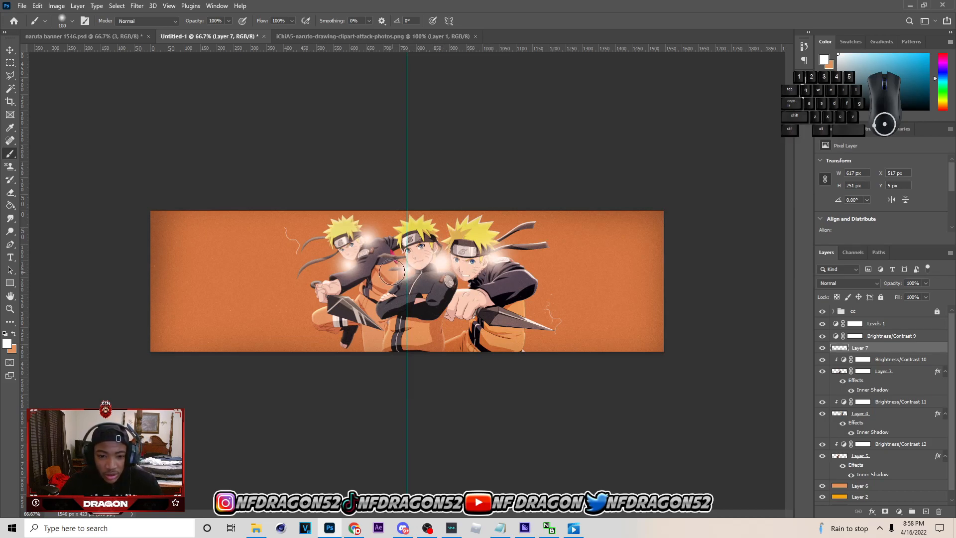
- Set Layer 7's blending mode to Screen and lower its opacity to 87%
click(10, 49)
click(871, 281)
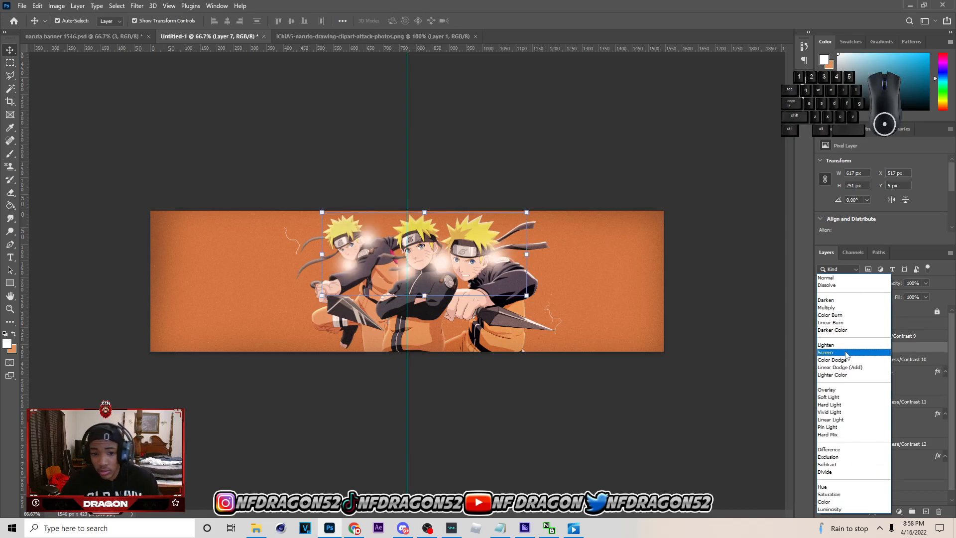
click(847, 352)
drag(892, 296, 921, 295)
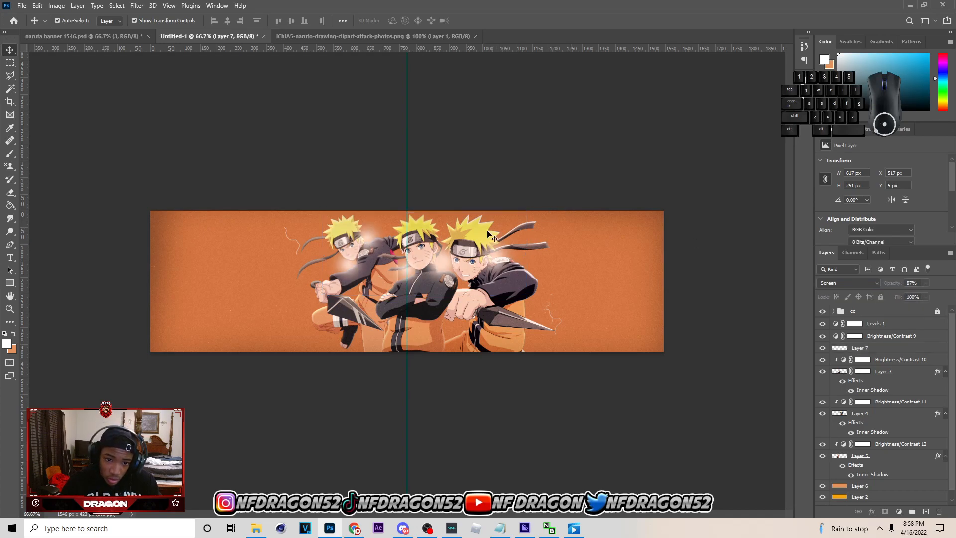
- Add a Vibrance adjustment layer above the cc group
click(876, 324)
ctrl+click(885, 325)
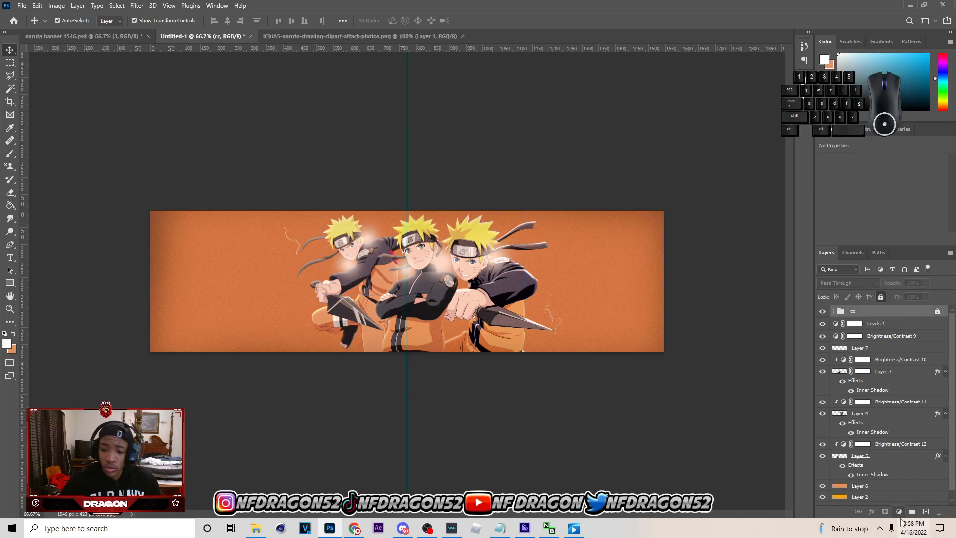
click(912, 512)
click(899, 512)
click(897, 403)
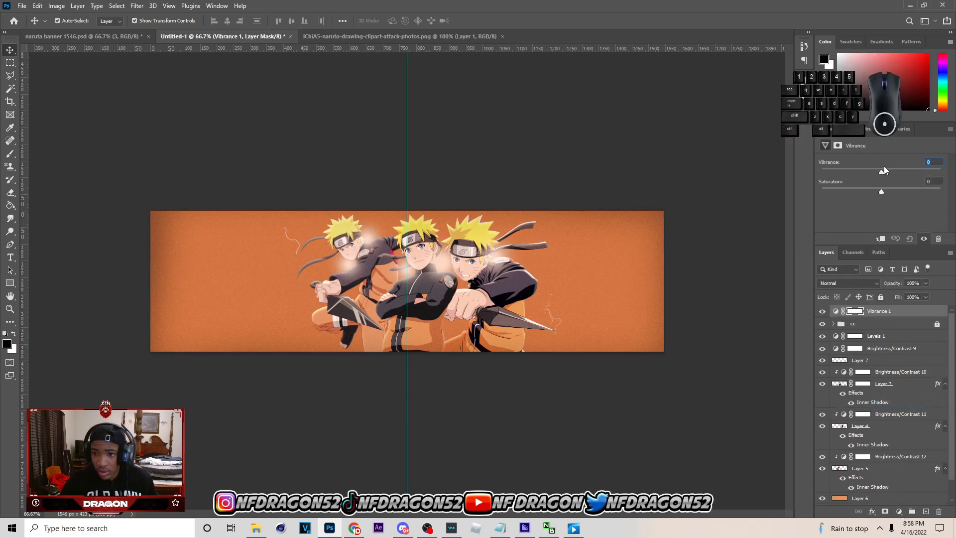
click(899, 512)
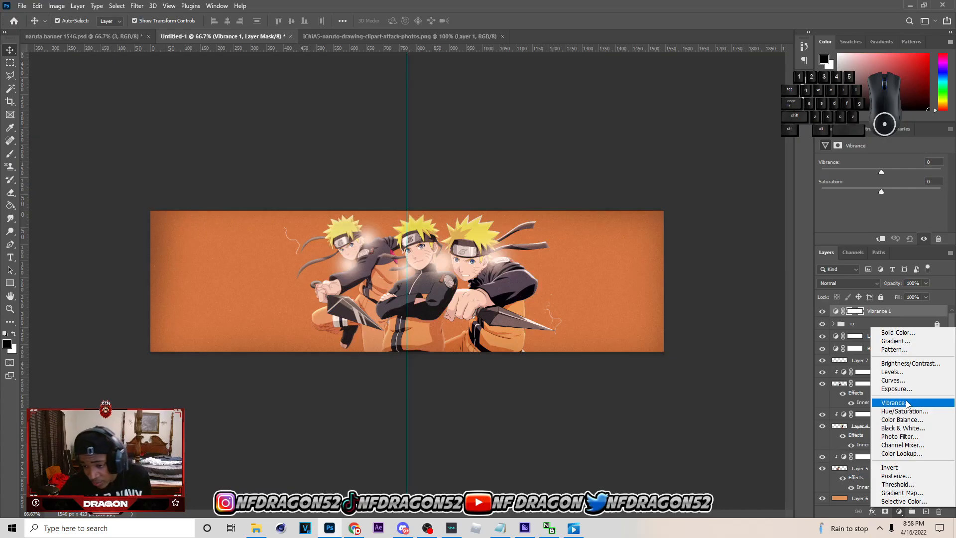
click(914, 307)
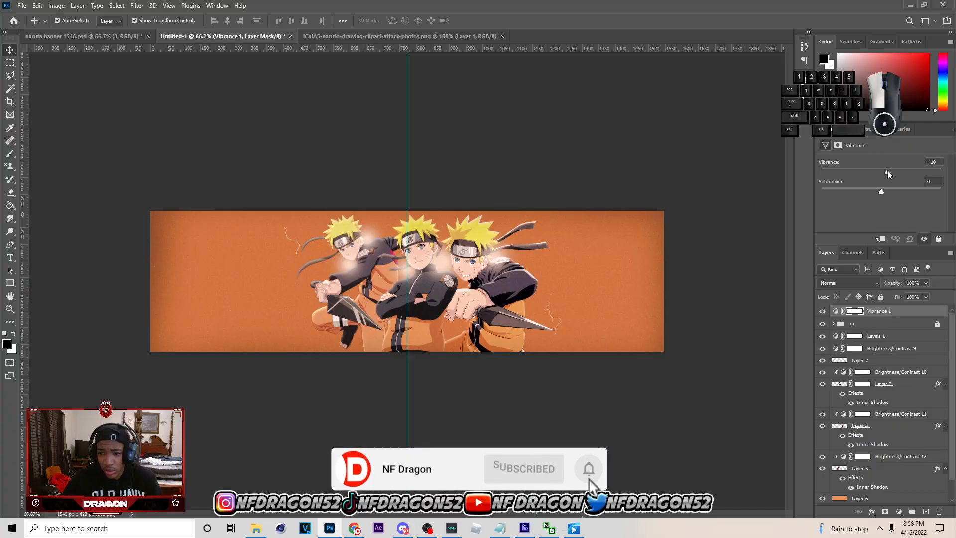
- Try different strengths on the Vibrance adjustment layer, settling on a vibrance of +20 and a saturation of +4
drag(888, 172, 888, 193)
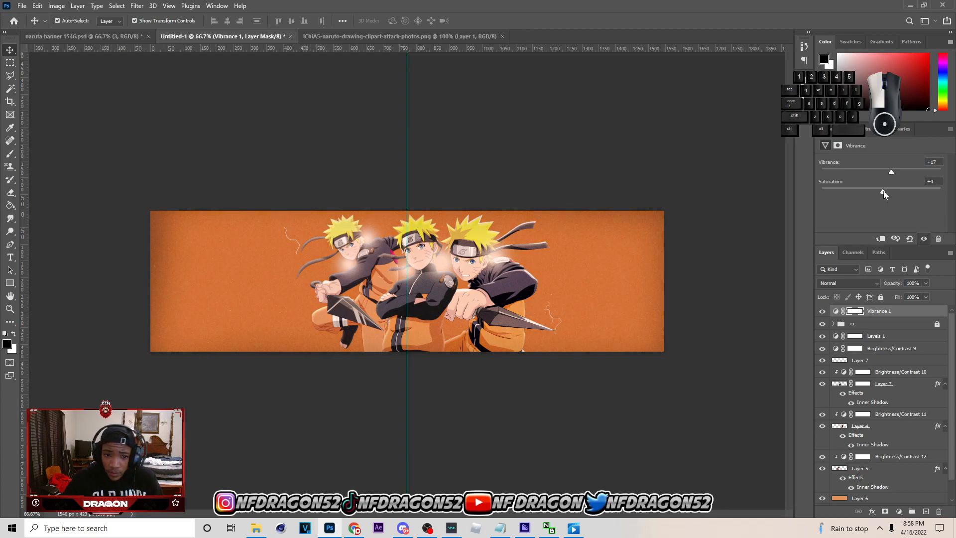
drag(883, 190, 883, 191)
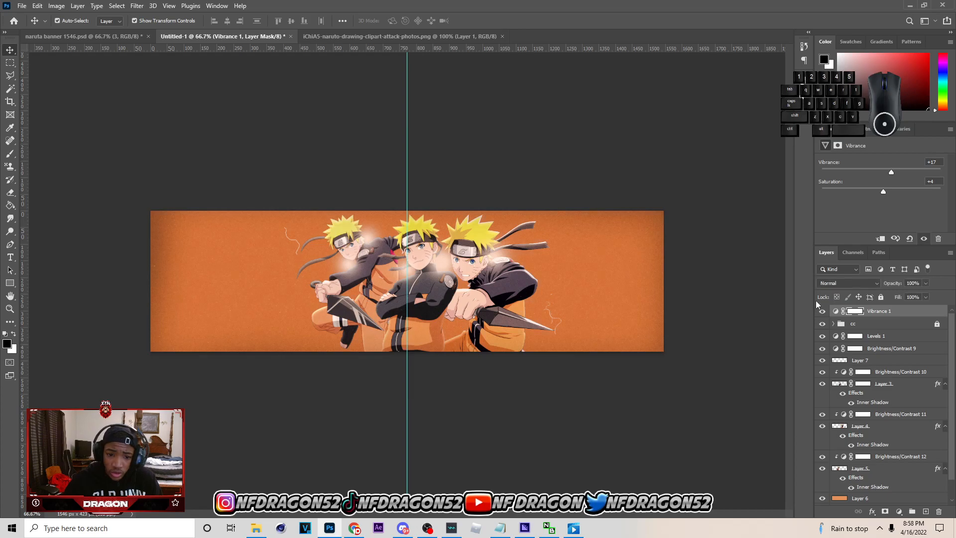
drag(896, 173, 945, 173)
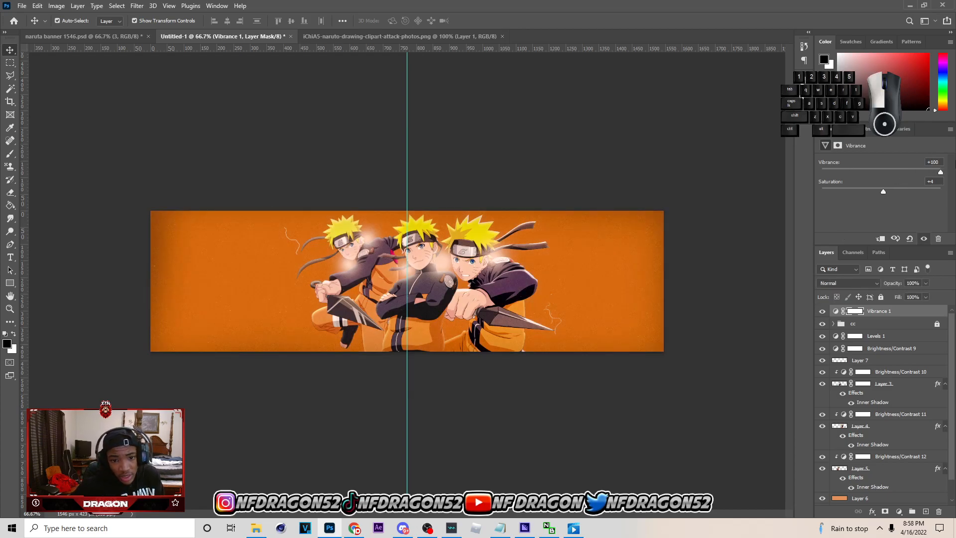
drag(822, 172, 885, 194)
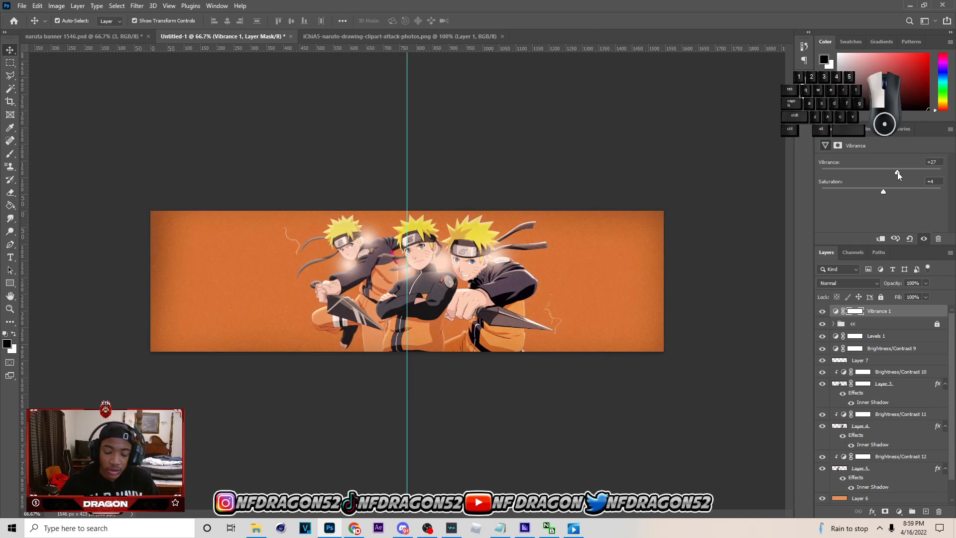
click(716, 145)
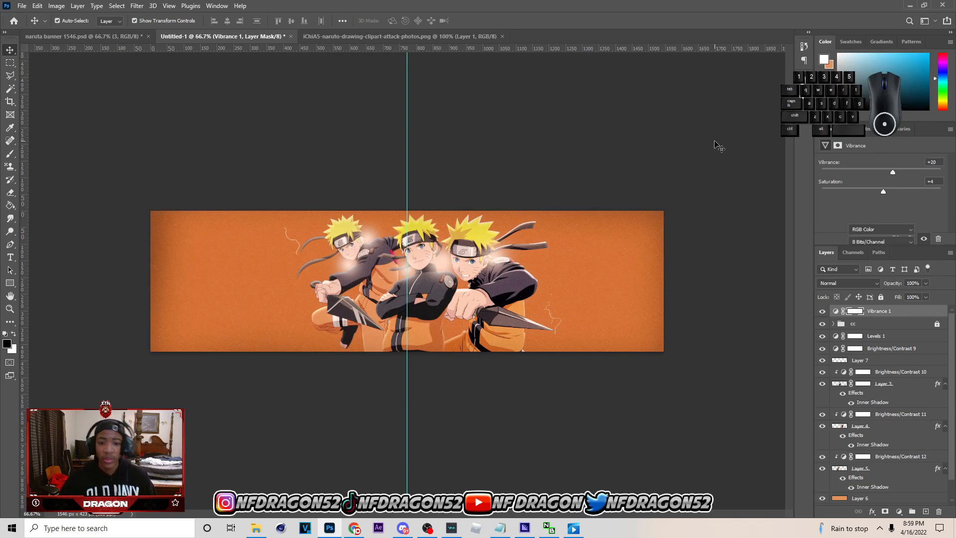
- Move the Vibrance adjustment layer directly below Brightness/Contrast 9, lock it, and deselect all layers
drag(878, 312, 878, 354)
click(881, 297)
click(690, 298)
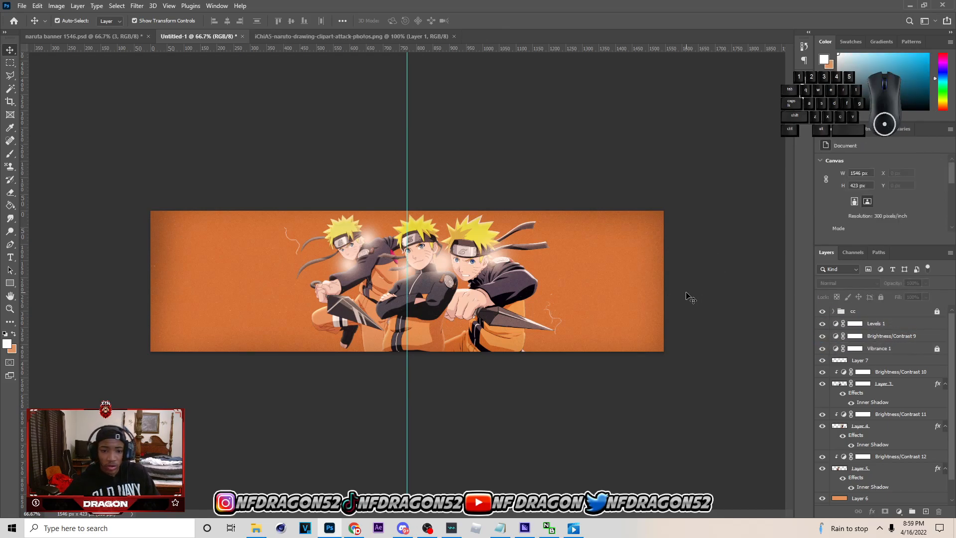
- Save the banner as a Photoshop file named "Naruto 15466 psddd" in the Thumb PSDS folder on Seagate Portable Drive (F:)
key(ctrl+s)
scroll(349, 298, down, 10)
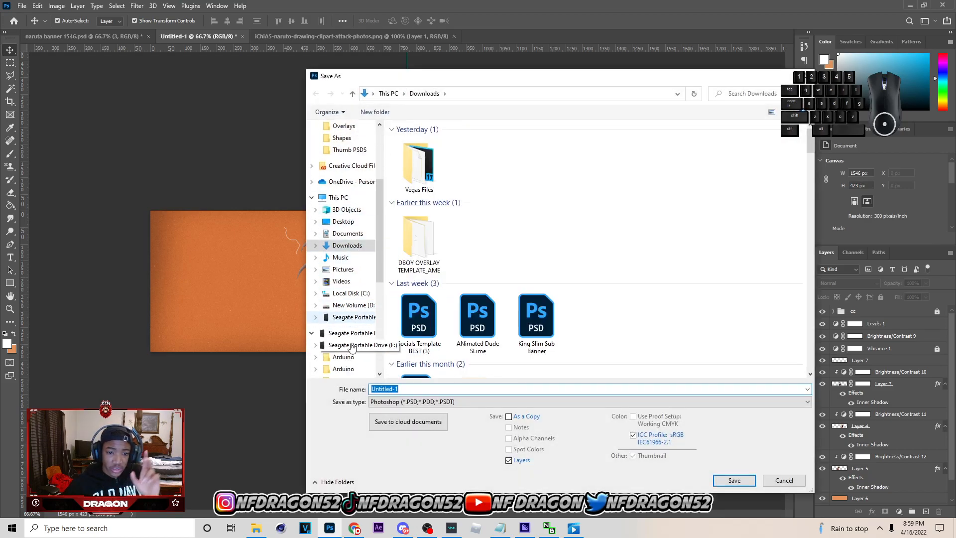
click(360, 347)
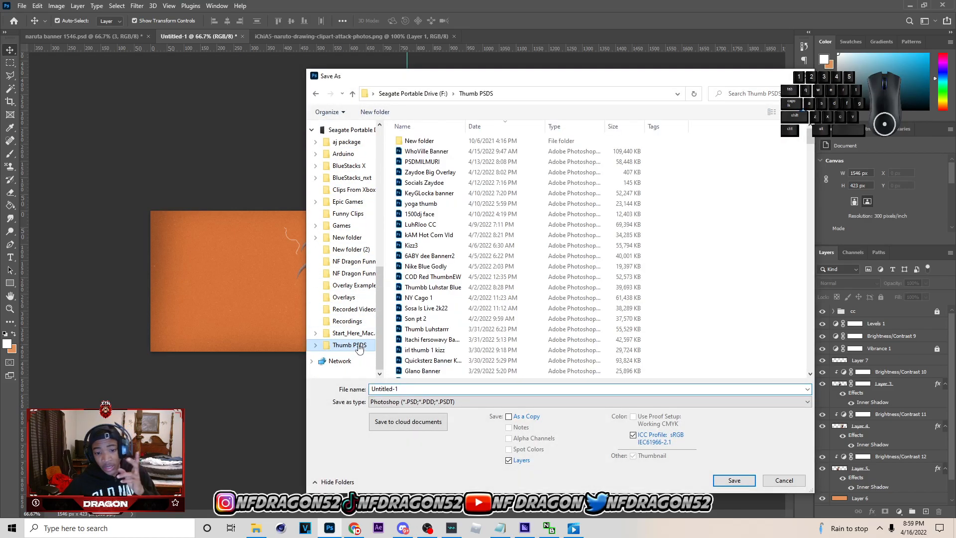
click(357, 299)
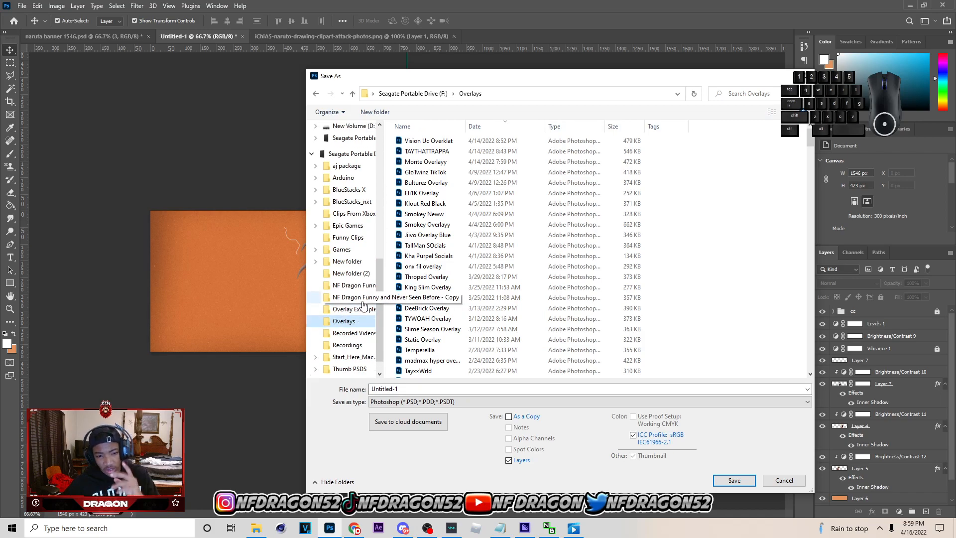
click(351, 345)
click(449, 389)
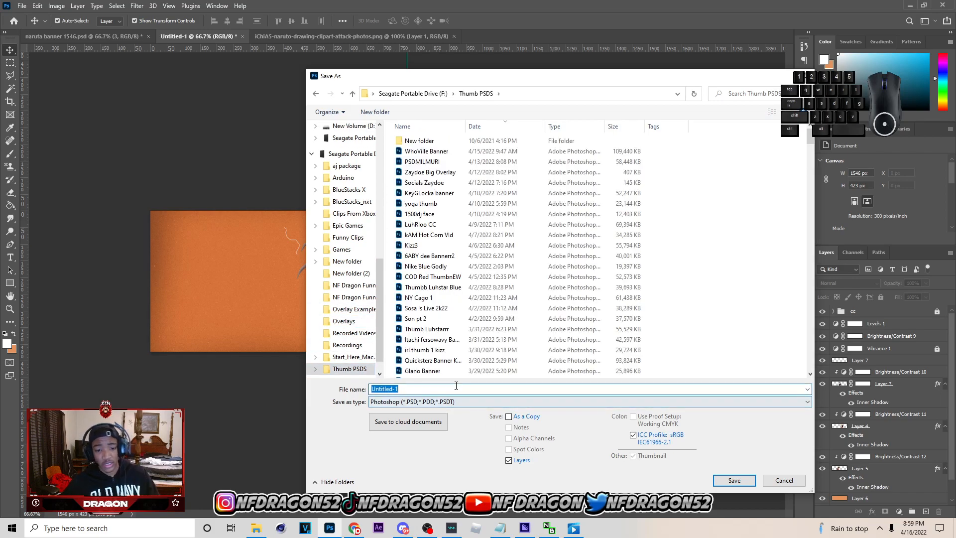
text(Naruto 15466)
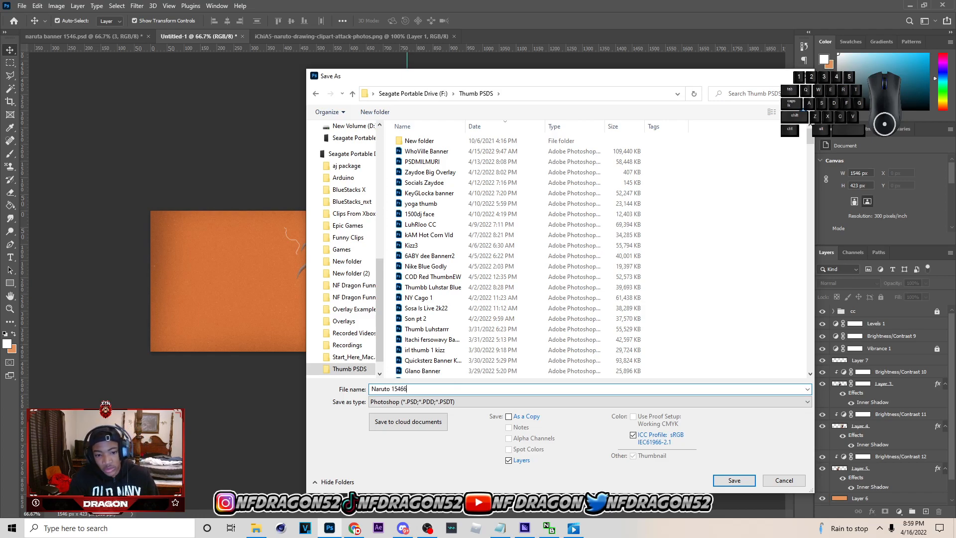
key(Caps_Lock)
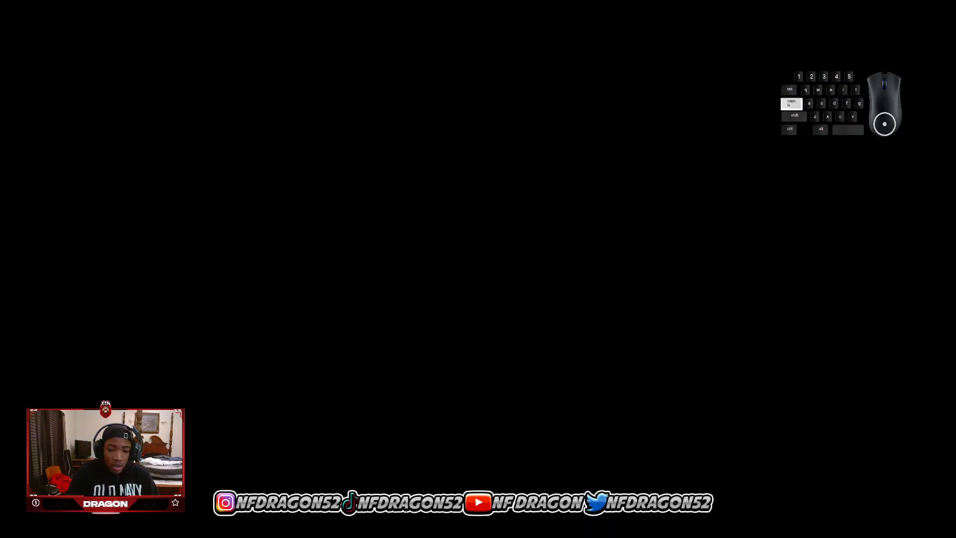
text(5466 psddd)
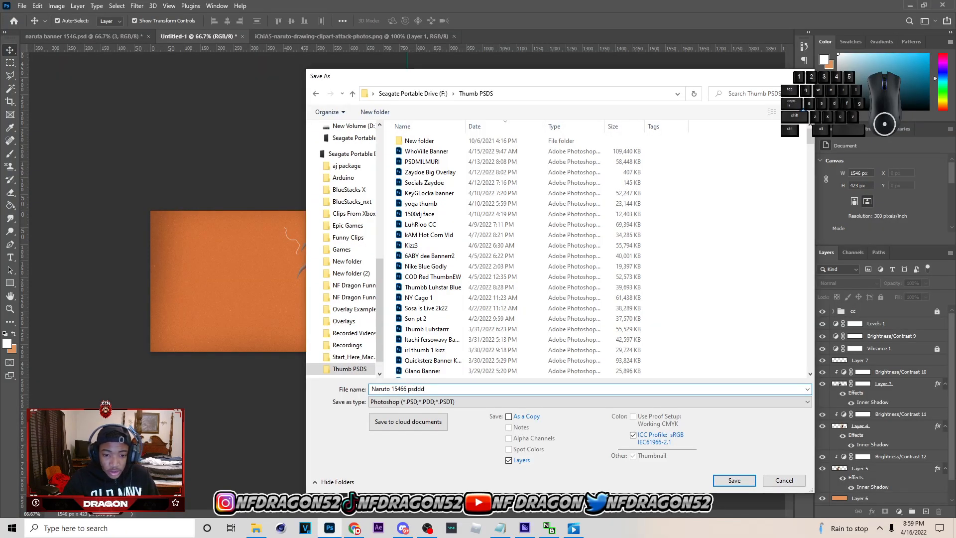
key(Return)
click(595, 156)
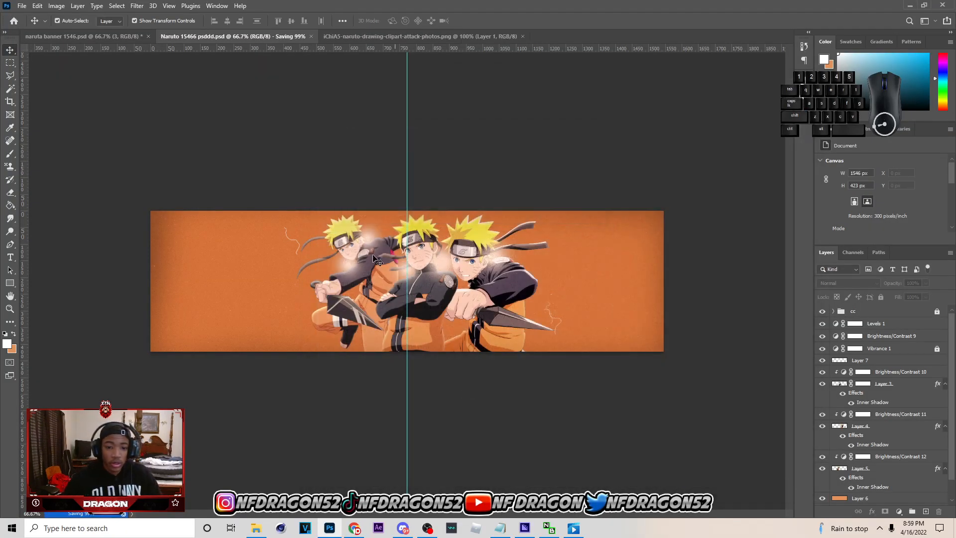
- Paste the copied Genesis cracked texture layer directly above Layer 6 and hide Layer 2
click(366, 285)
click(622, 273)
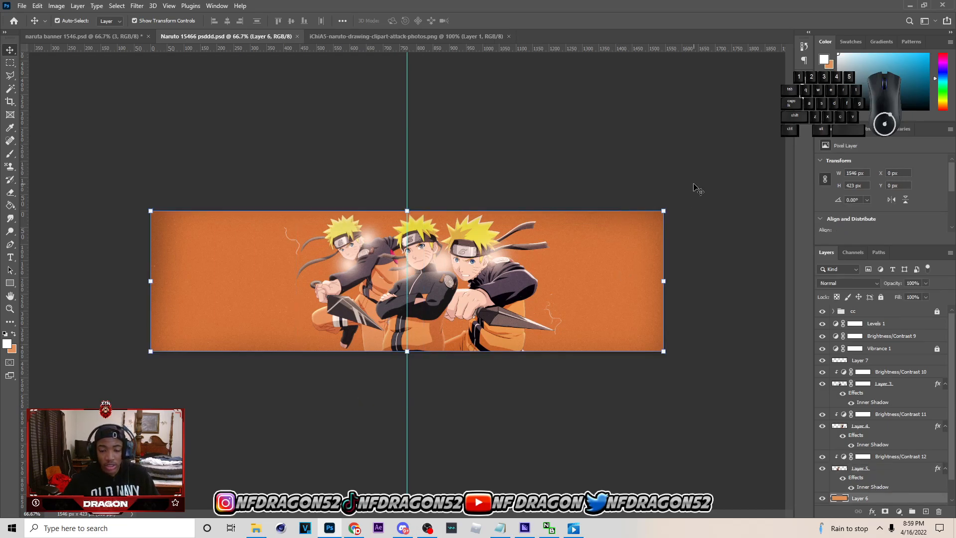
key(ctrl+v)
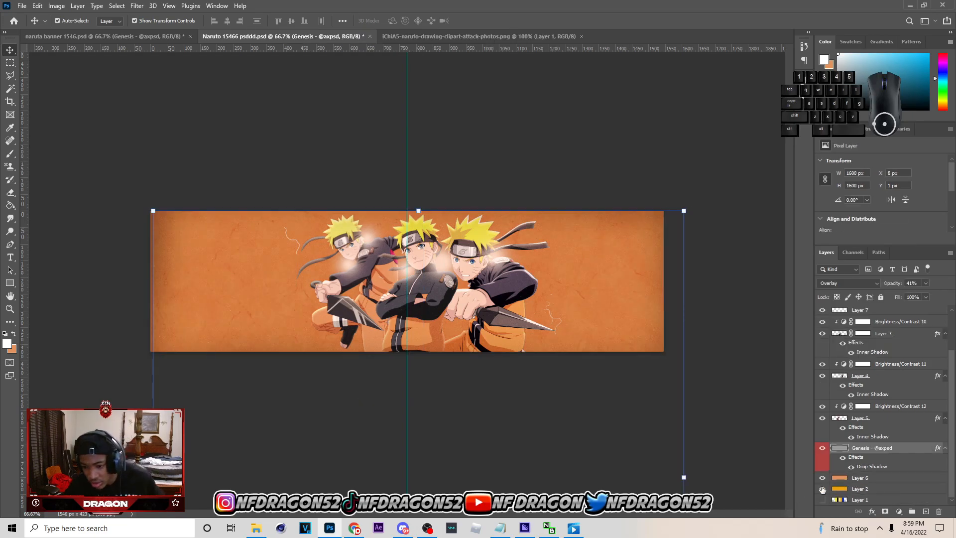
click(822, 490)
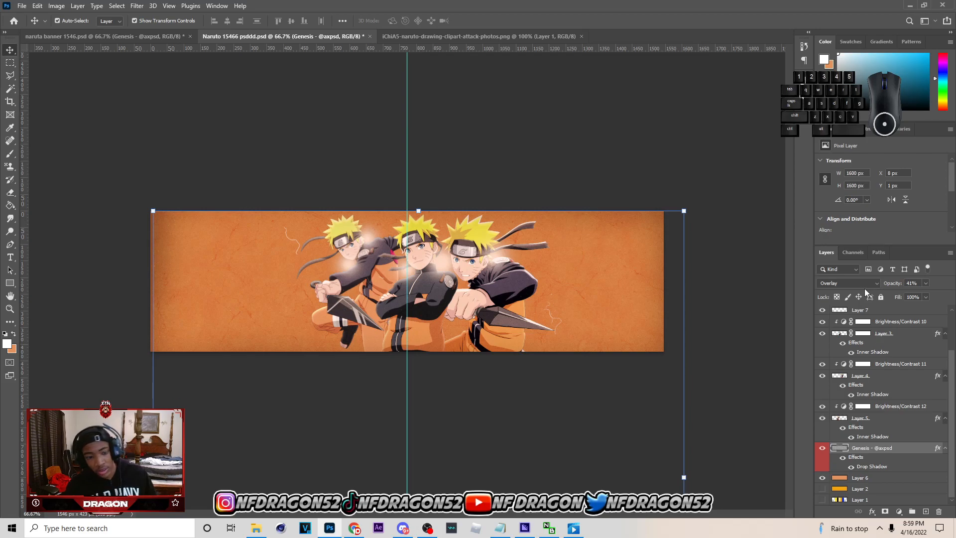
- Move the Genesis texture to X -24 px, Y -119 px so it covers the whole banner, and hide its Drop Shadow
click(686, 381)
drag(670, 385, 656, 339)
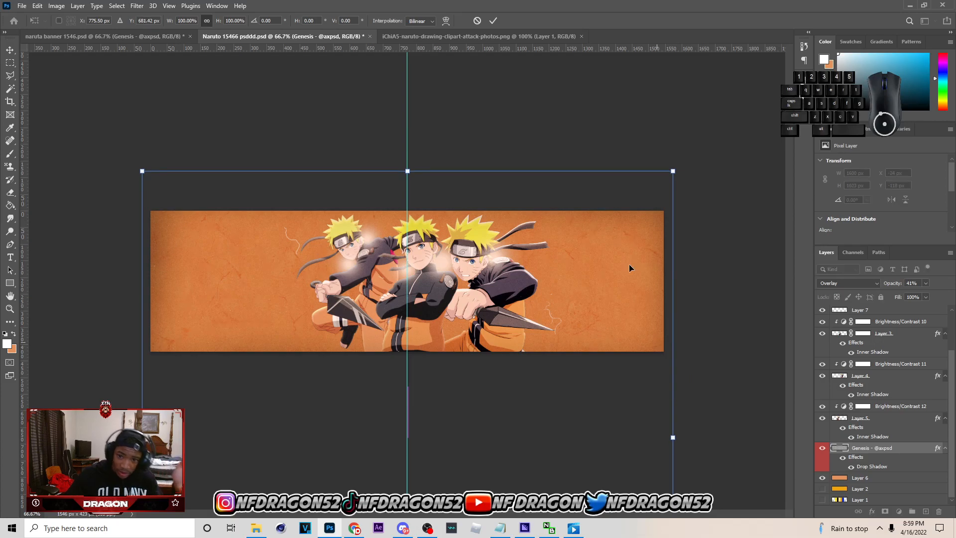
click(494, 21)
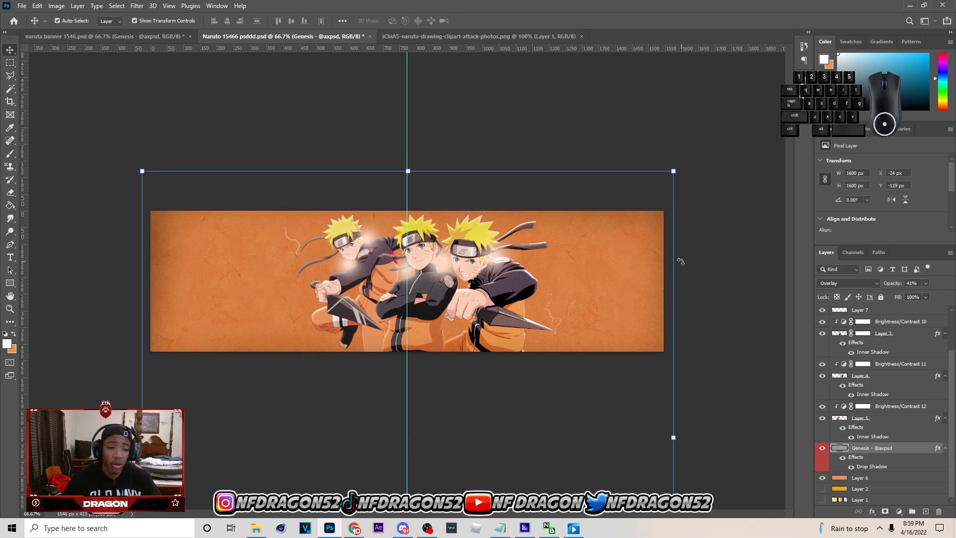
click(852, 468)
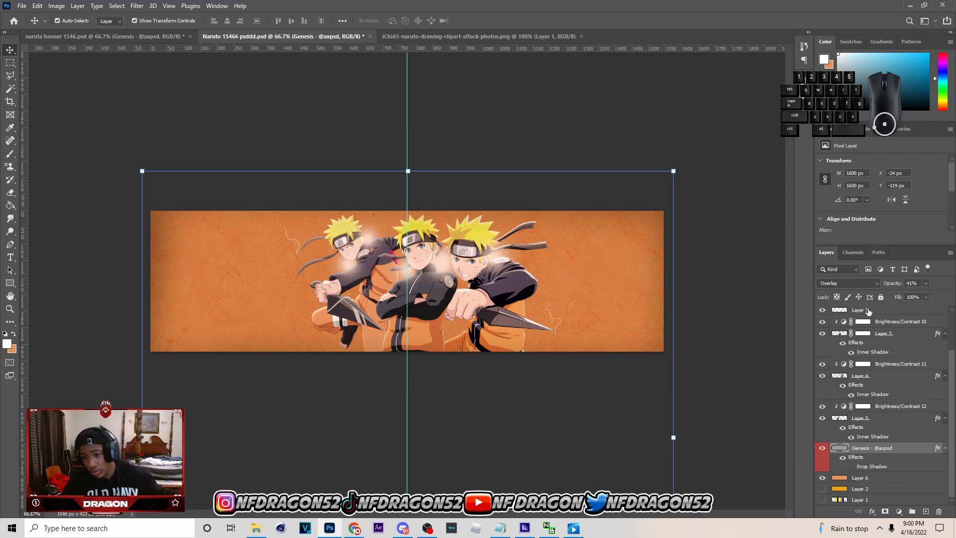
- Set the Genesis texture layer to Normal blending mode at 100% opacity and deselect it
click(863, 283)
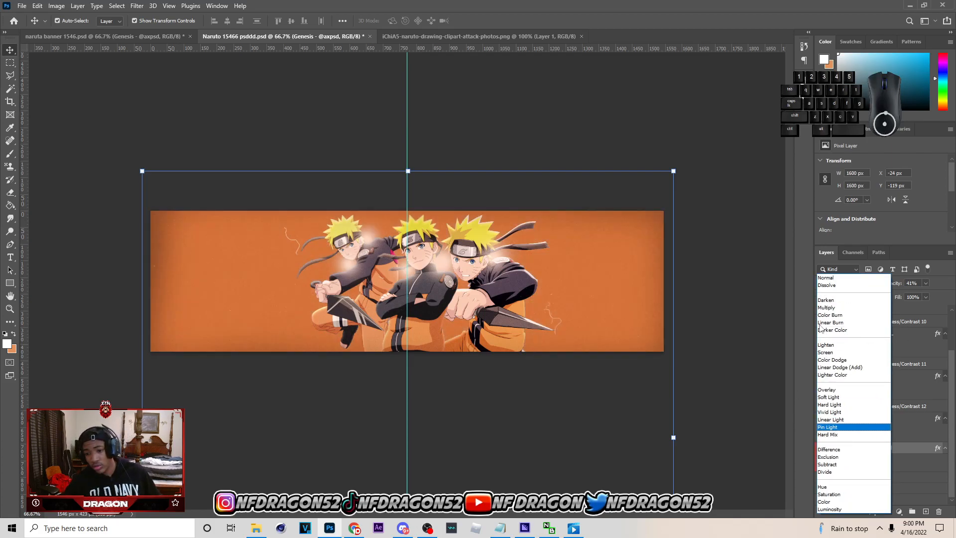
click(832, 282)
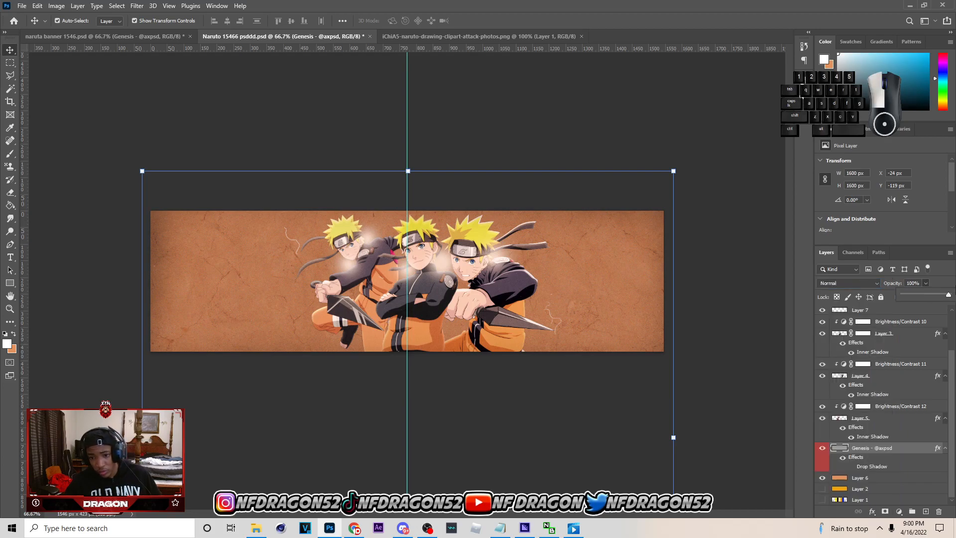
drag(926, 283, 952, 293)
click(723, 275)
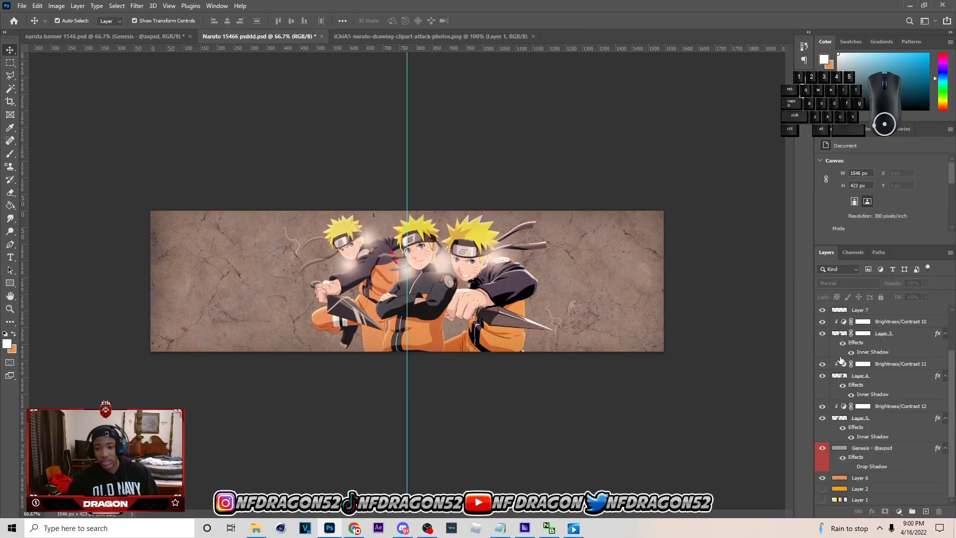
- Compare the banner with the cc group hidden and shown
scroll(863, 374, up, 2)
click(823, 312)
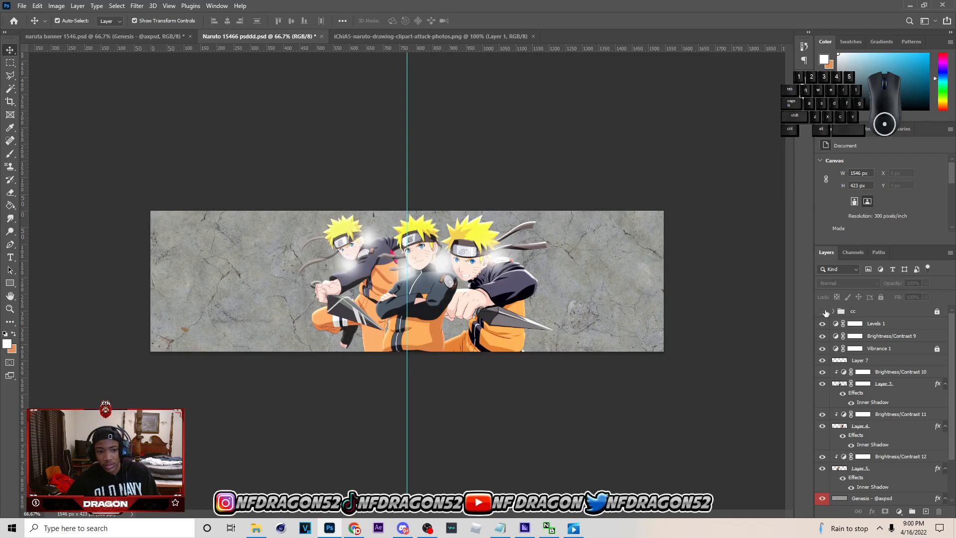
click(823, 311)
click(822, 311)
click(823, 311)
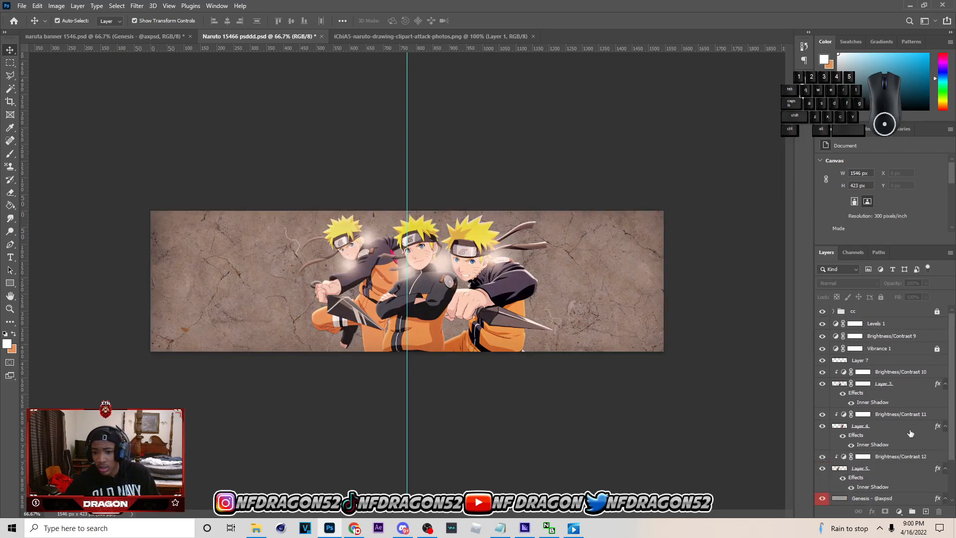
- Set the Genesis texture layer's opacity to 41% and its blending mode to Overlay
scroll(912, 433, down, 3)
click(885, 450)
key(4)
key(1)
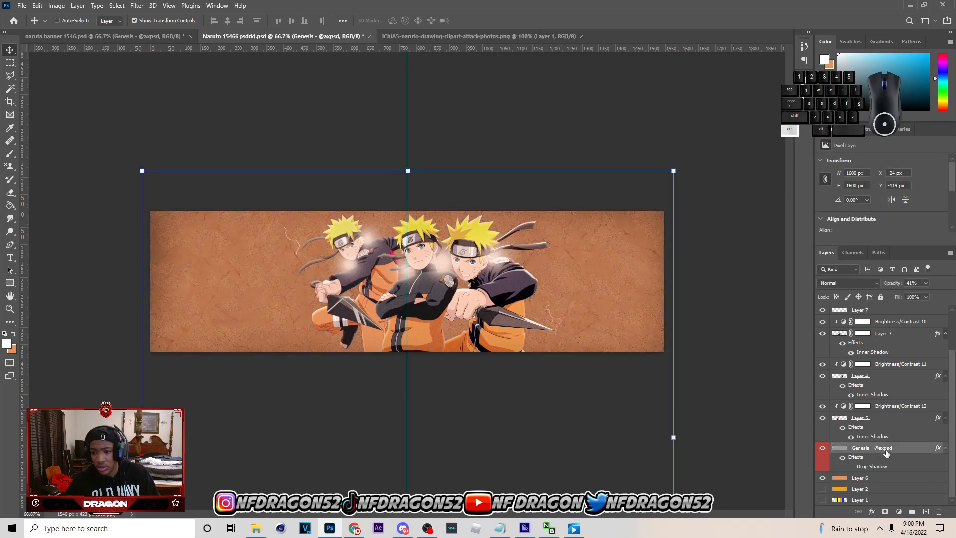
click(836, 284)
click(847, 373)
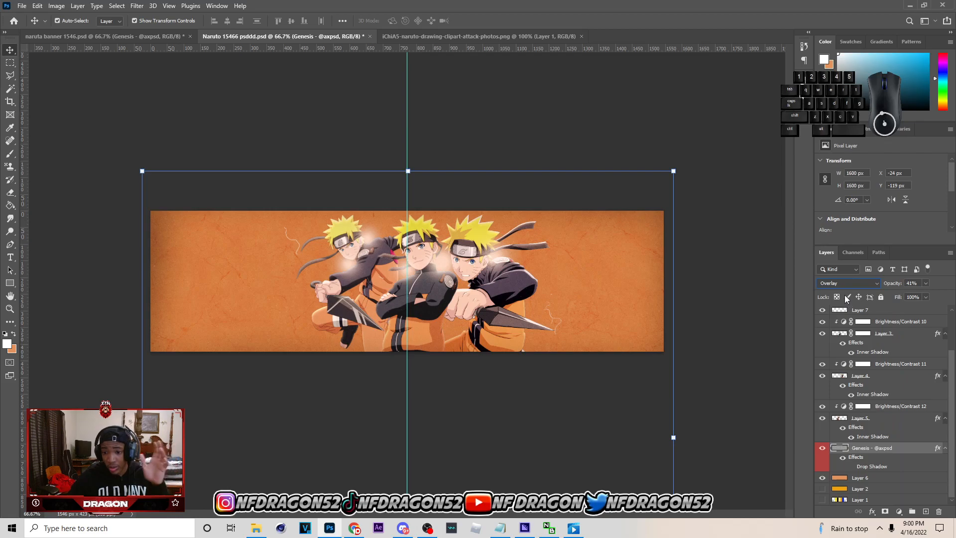
click(846, 283)
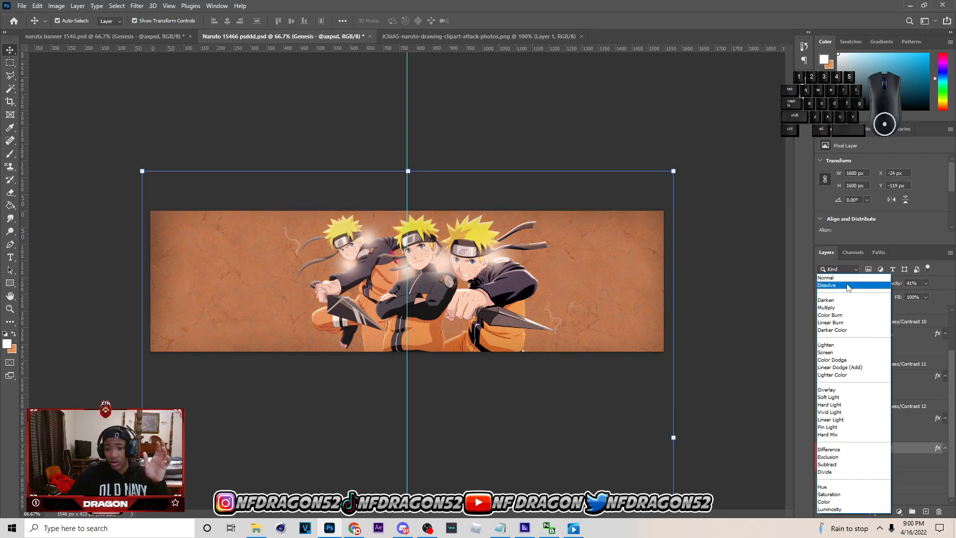
click(857, 390)
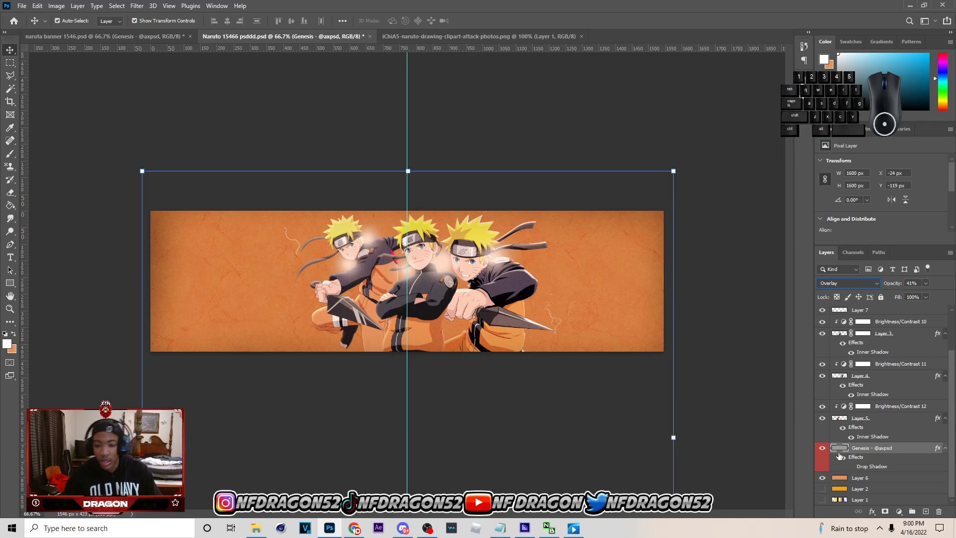
- Compare the background with the Genesis texture hidden and shown, and deselect the layer
click(822, 449)
click(823, 449)
click(768, 359)
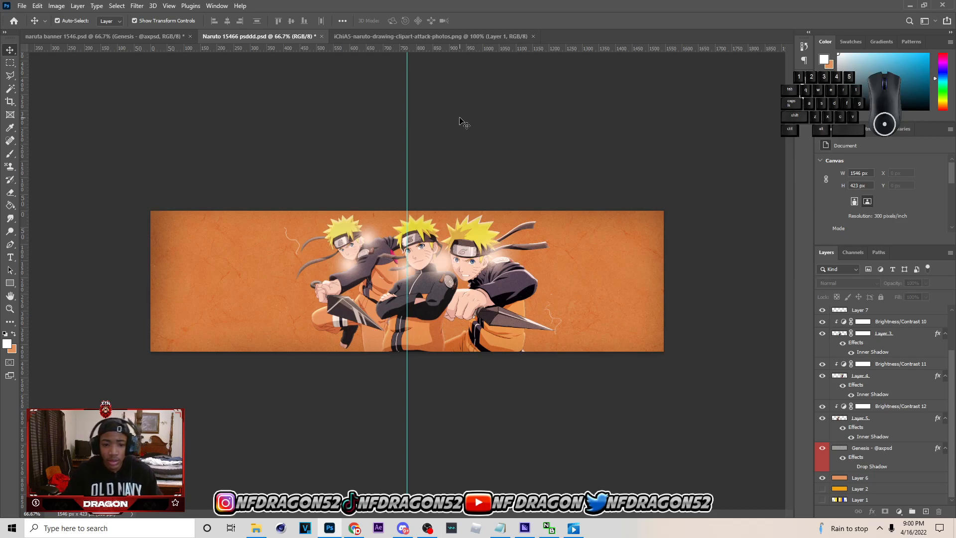
- Collapse the Genesis texture layer's effects list, deselect all layers, and save the document
click(504, 266)
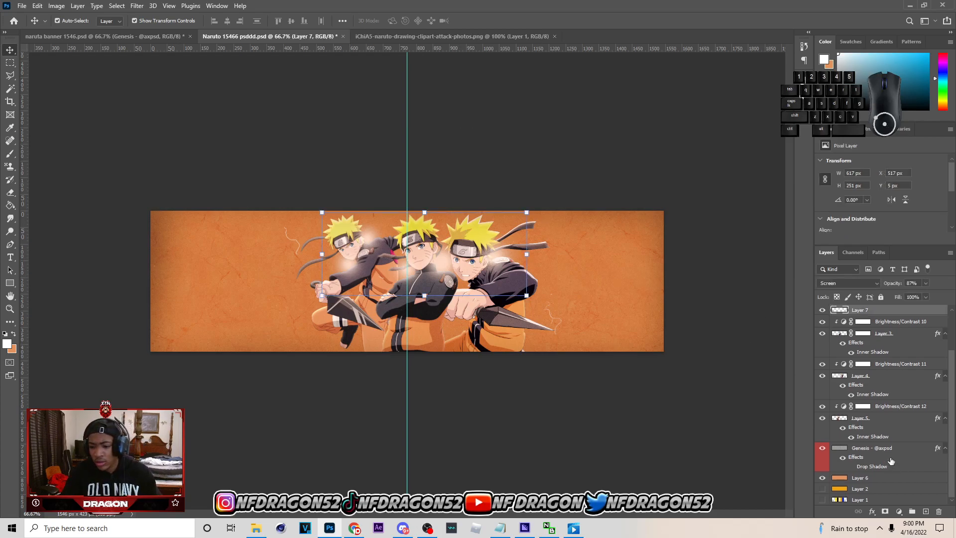
click(926, 449)
click(945, 449)
click(722, 345)
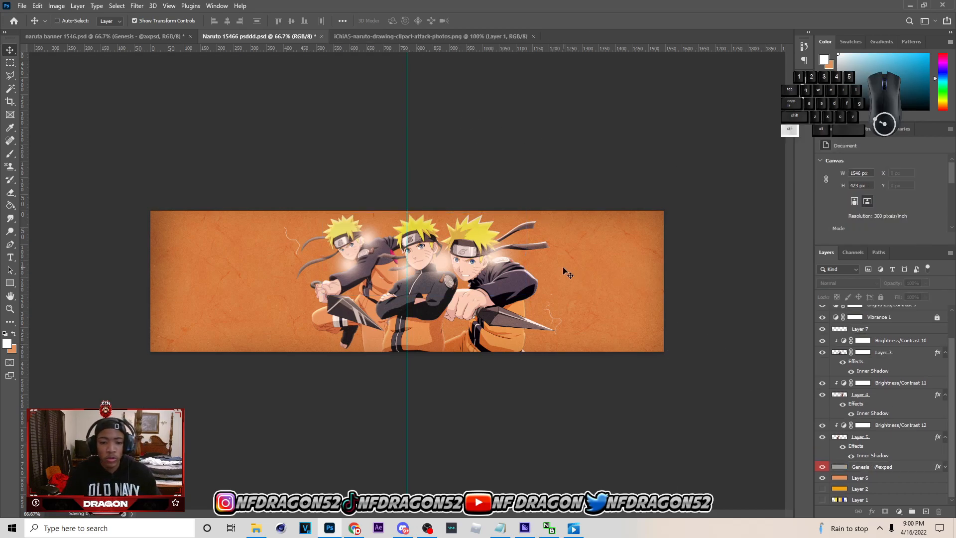
click(482, 291)
click(551, 177)
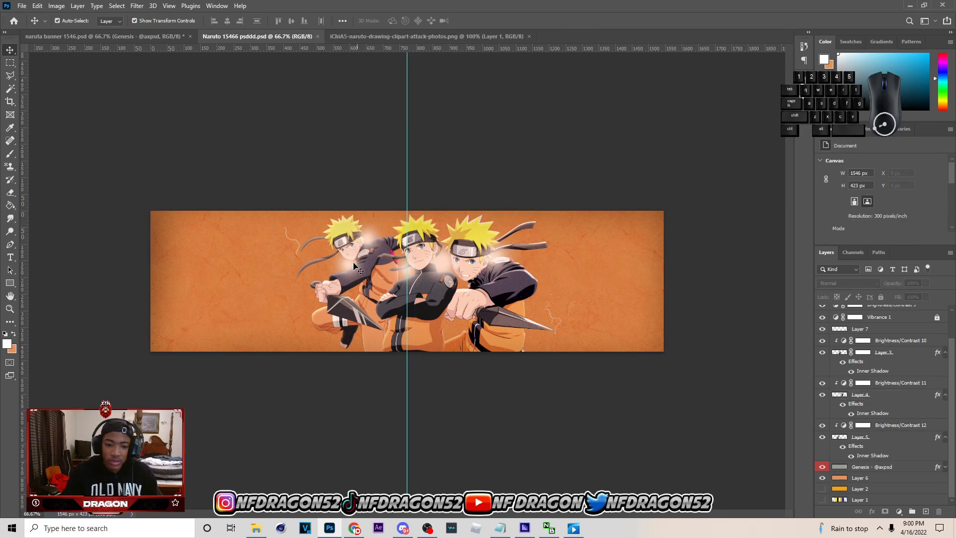
click(368, 261)
click(487, 166)
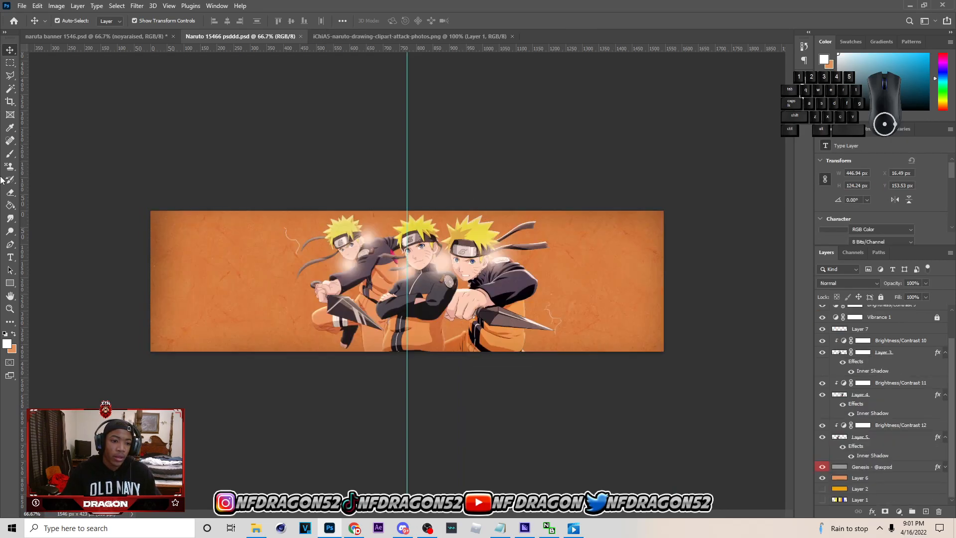
- Add the text "Dragon." in the Ancient font at 16.41 pt beside the leftmost character, and move it slightly up and left
key(t)
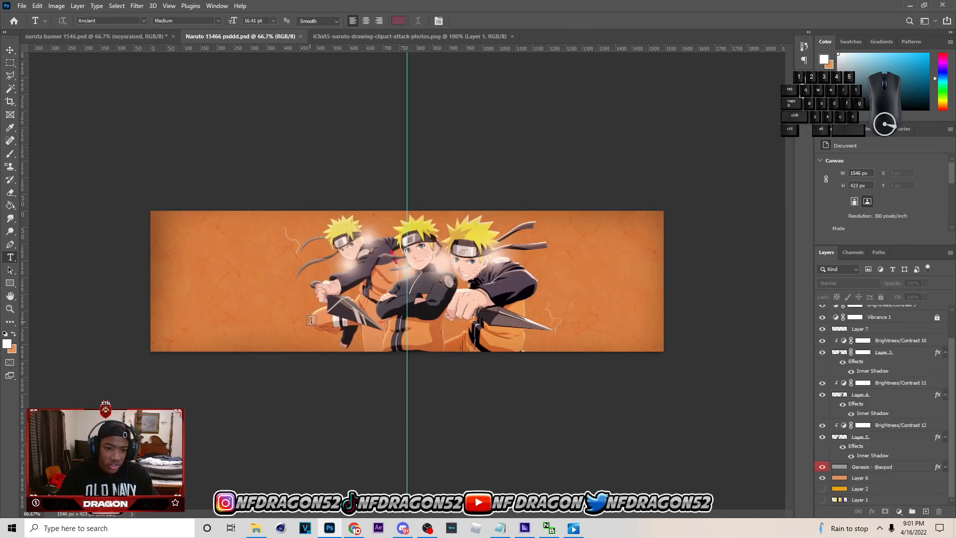
click(221, 304)
text(gg)
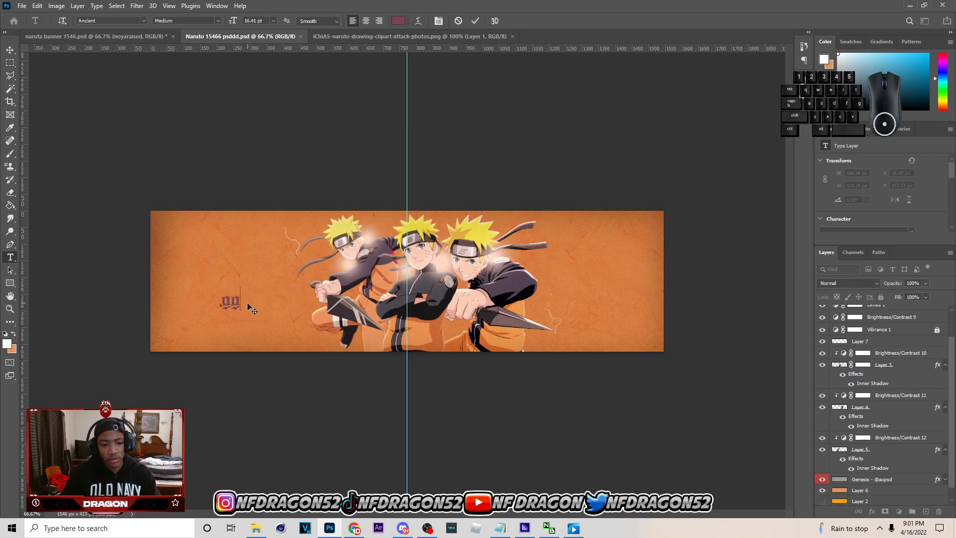
drag(242, 302, 215, 304)
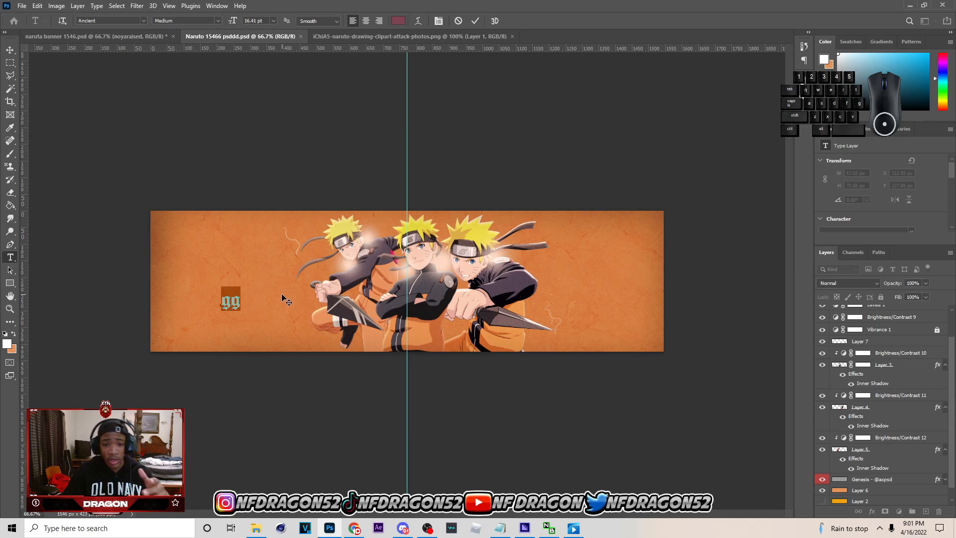
text(A)
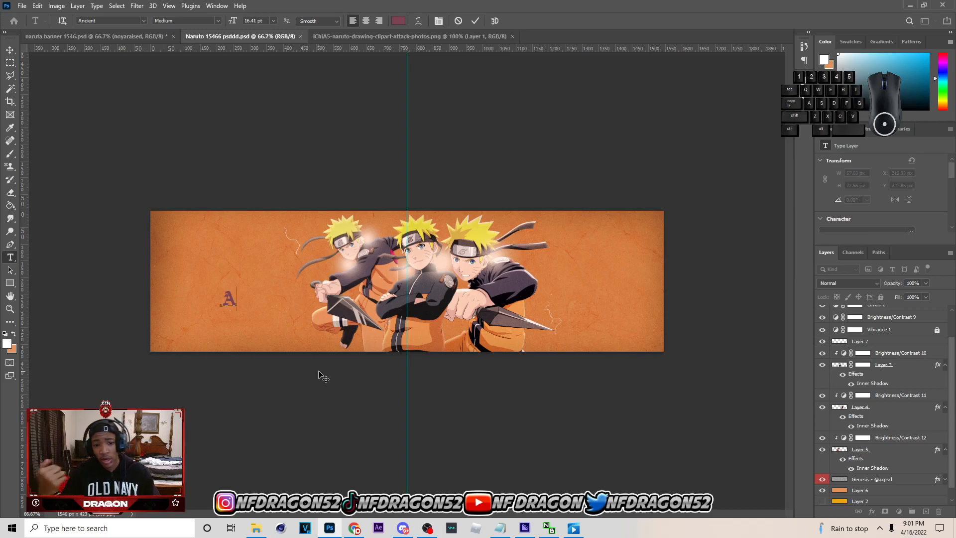
key(BackSpace)
text(DR)
key(BackSpace)
key(Caps_Lock)
text(ragon)
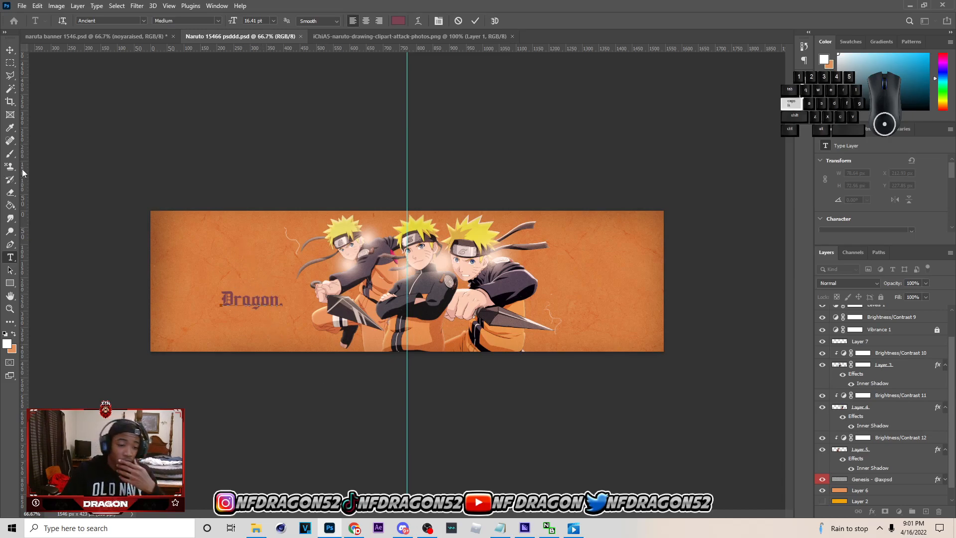
text(.)
click(10, 50)
mouse_move(269, 301)
mouse_down()
mouse_move(257, 289)
mouse_move(263, 294)
mouse_up()
- Set the anti-aliasing of the "Dragon." text to Smooth
click(10, 257)
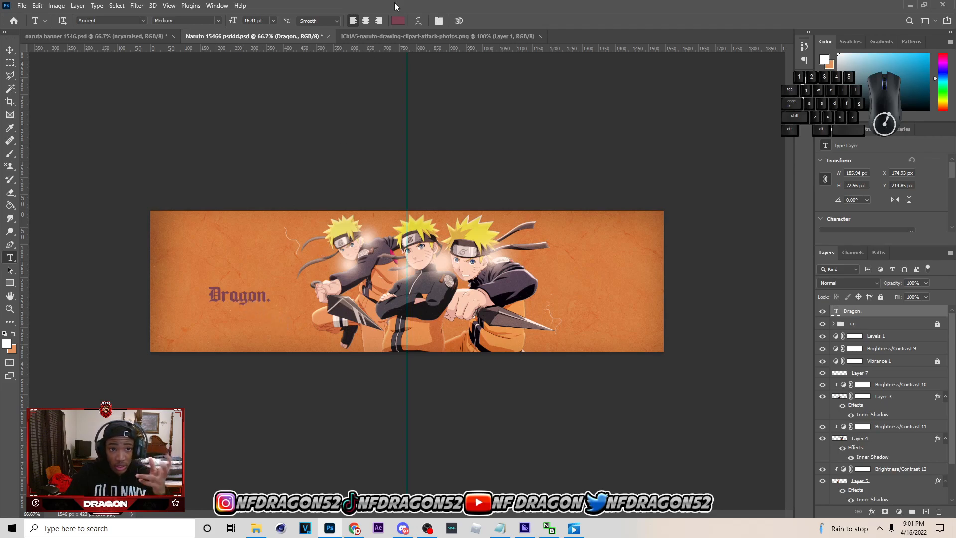
click(324, 21)
click(318, 57)
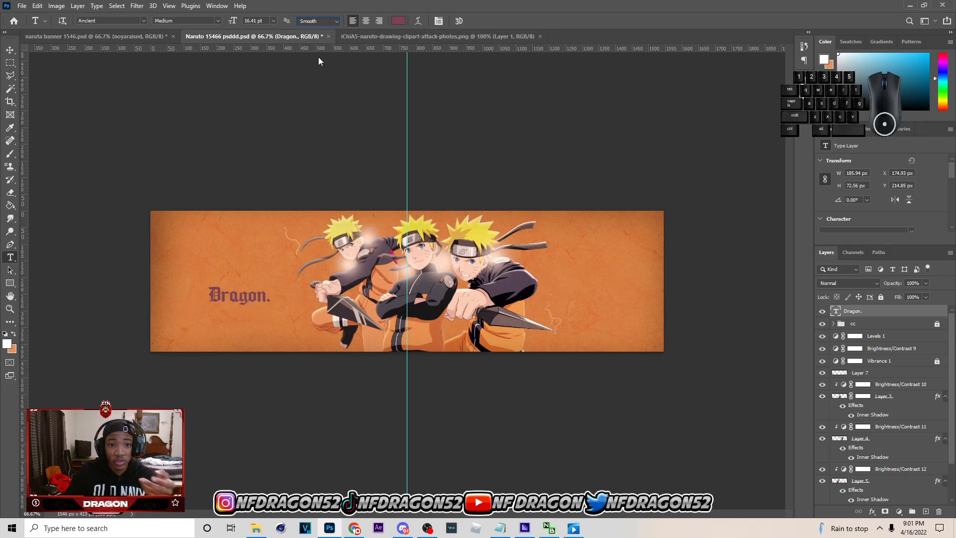
- Move the "Dragon." text layer below Layer 7 and put it into a new layer group
click(9, 50)
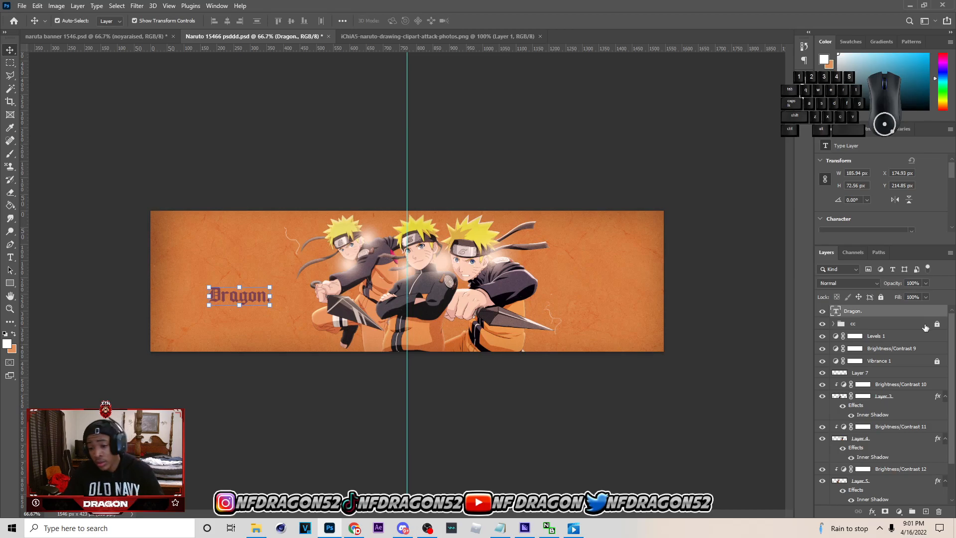
drag(893, 312, 859, 379)
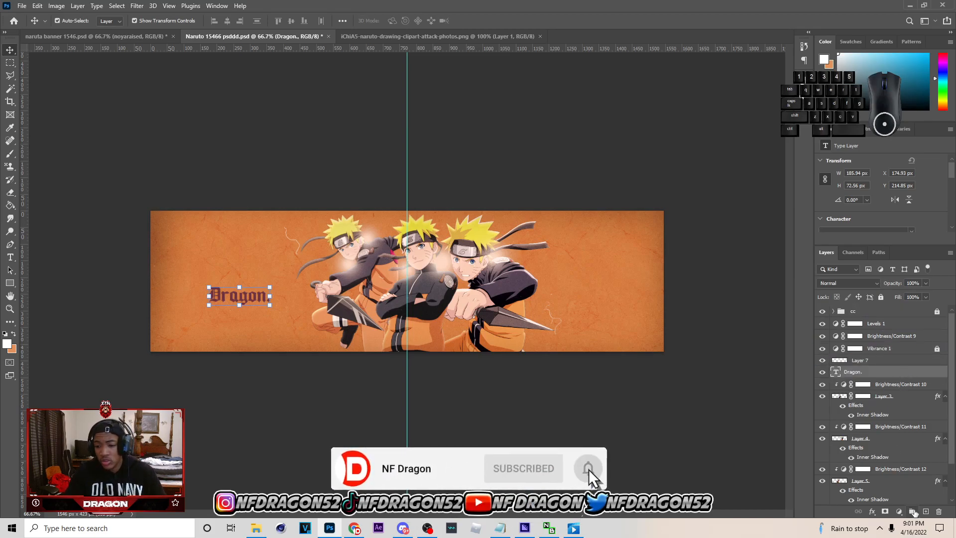
click(913, 511)
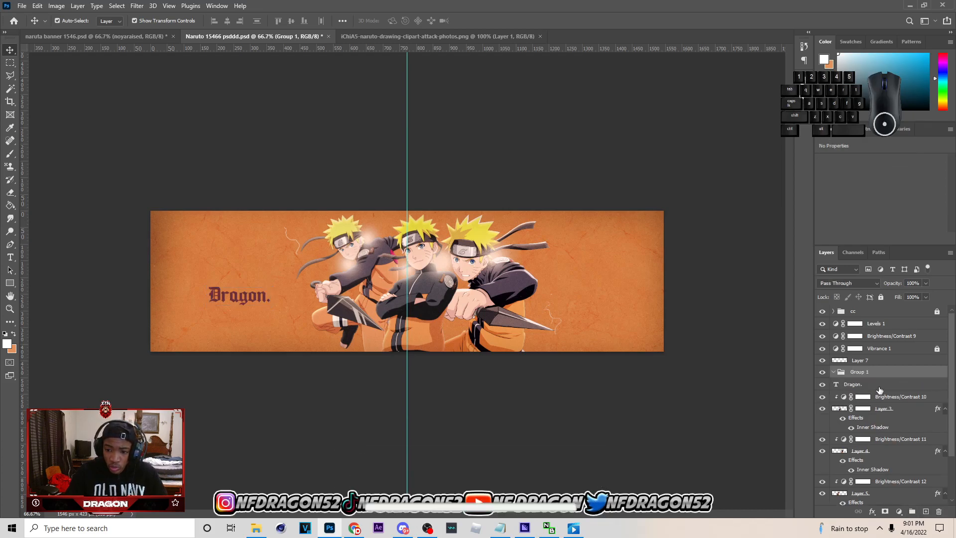
click(889, 385)
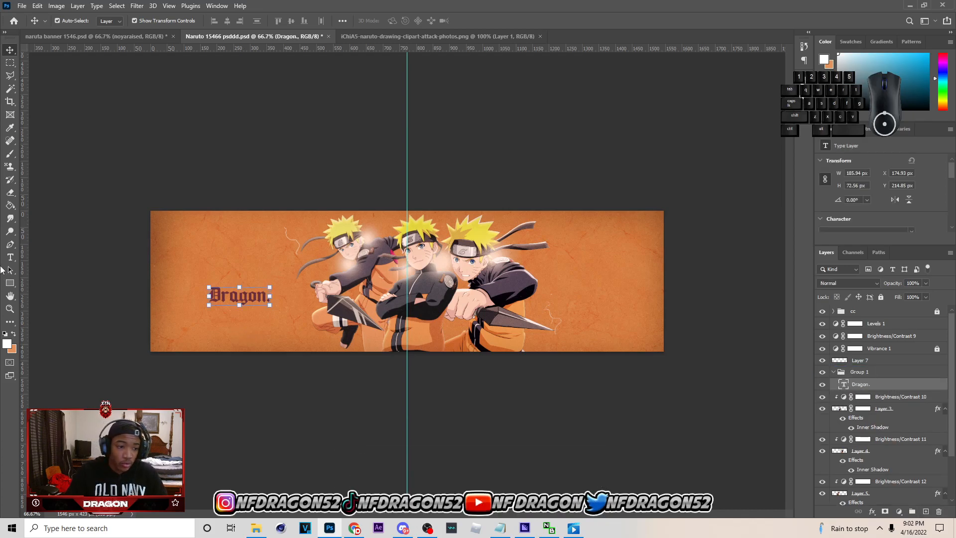
click(11, 257)
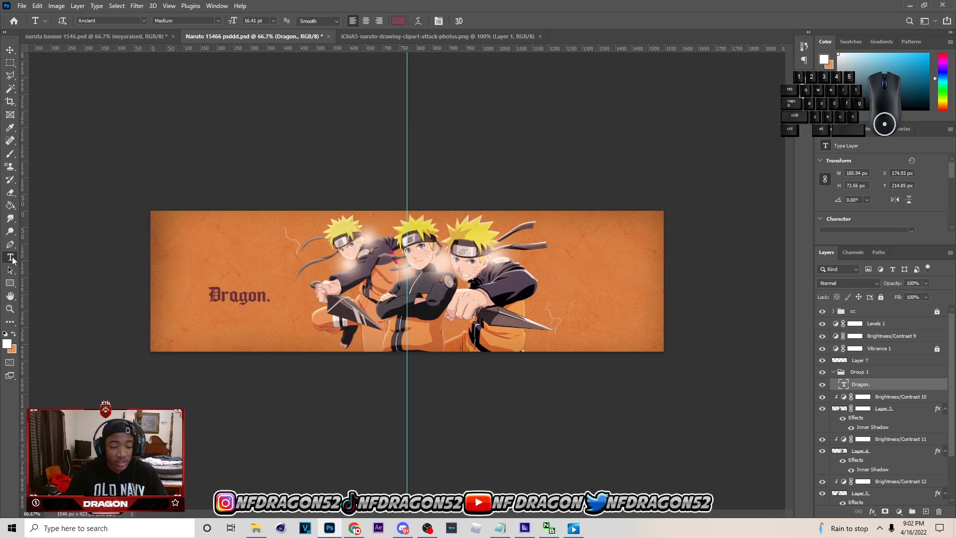
right_click(10, 258)
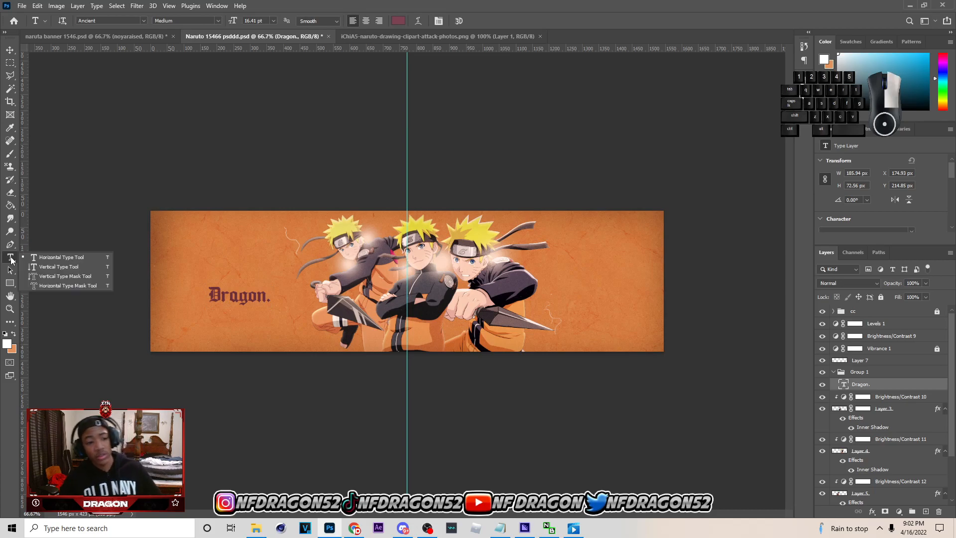
click(48, 254)
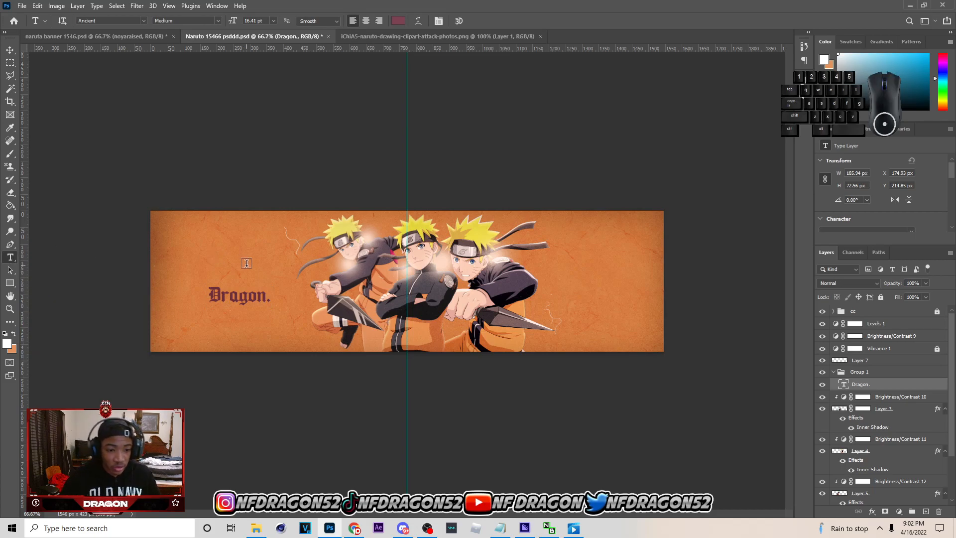
click(11, 55)
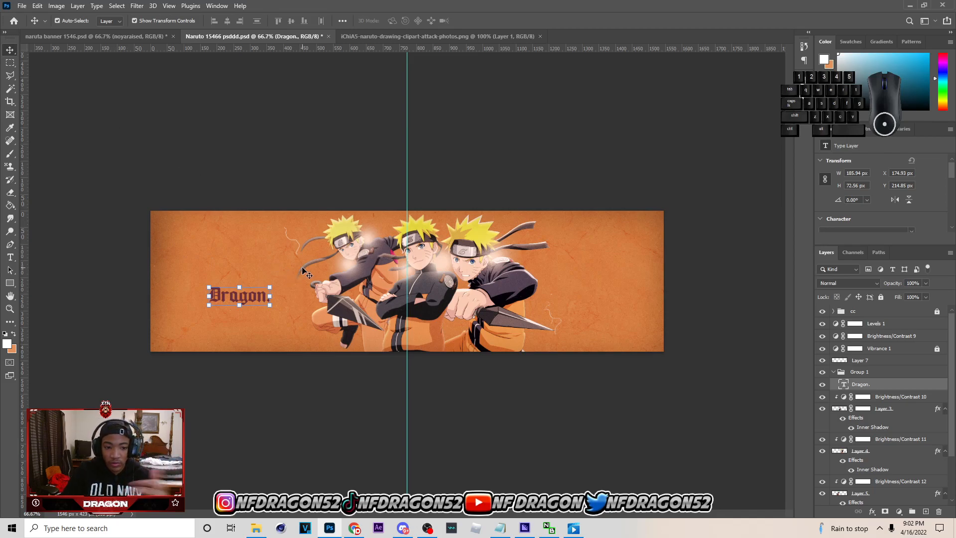
click(339, 180)
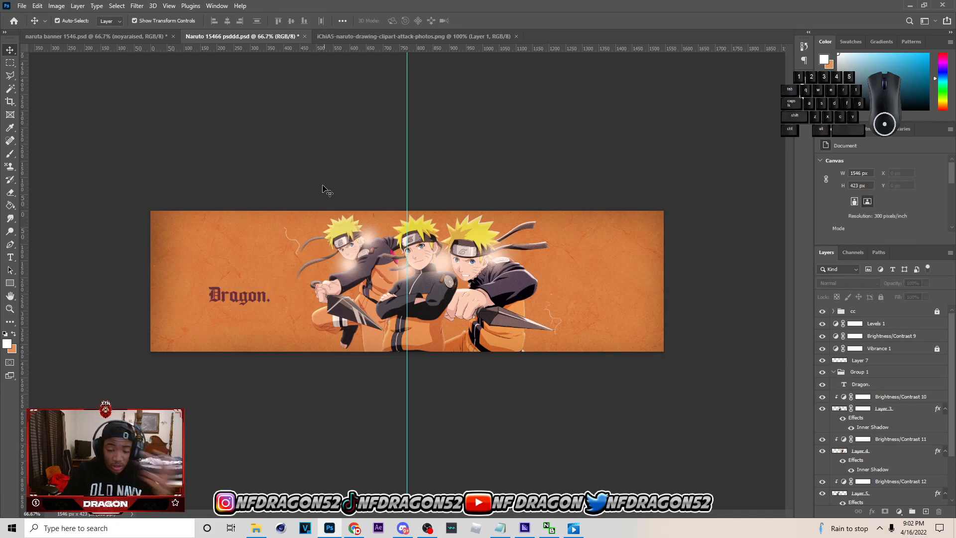
- Scale the "Dragon." text to 200% beside the leftmost character and paste the copied layer style onto it
click(259, 297)
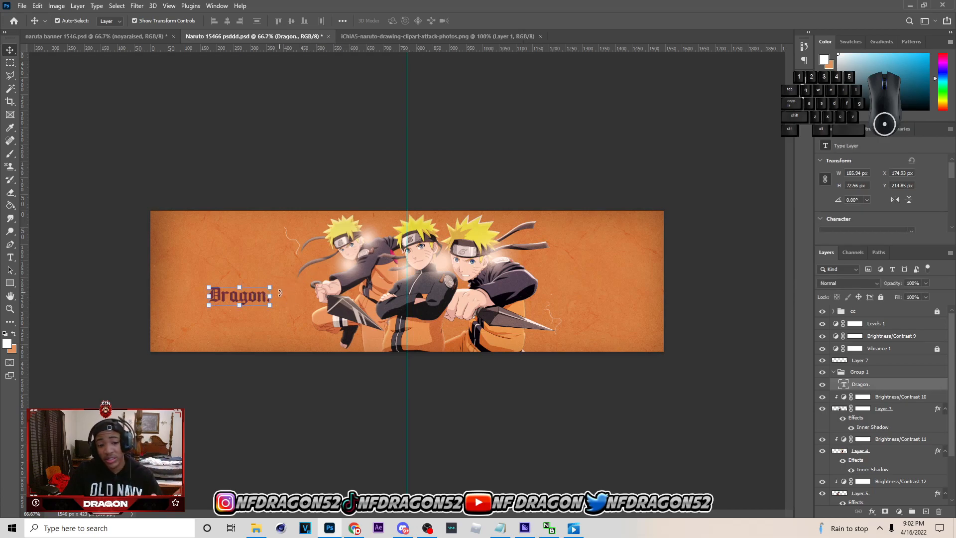
mouse_move(271, 294)
mouse_down()
mouse_move(315, 295)
mouse_move(266, 289)
mouse_move(308, 289)
mouse_move(269, 300)
mouse_up()
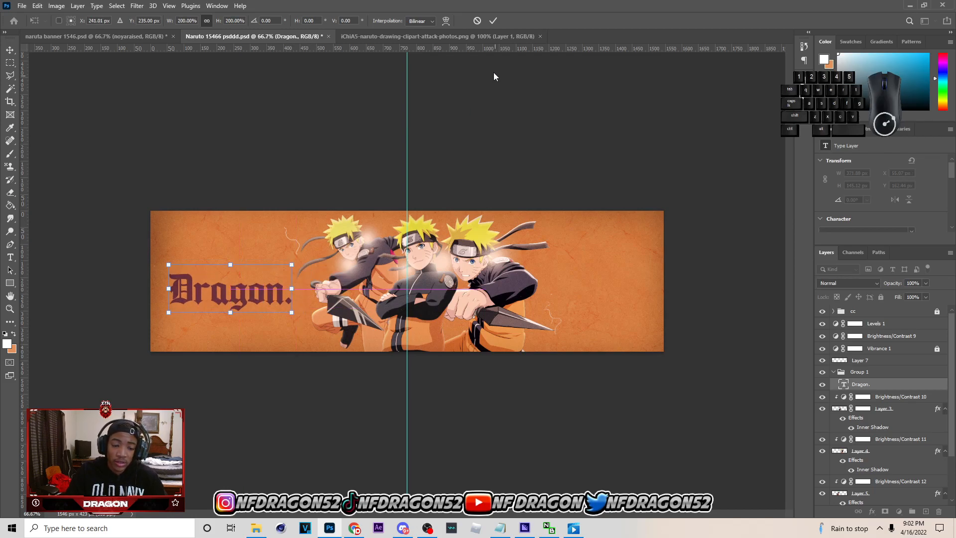
click(492, 21)
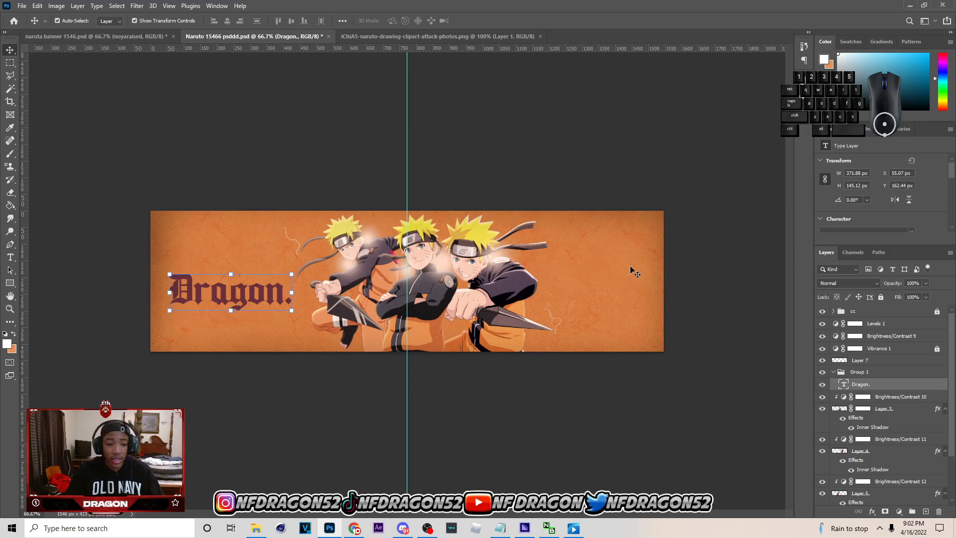
right_click(880, 403)
click(770, 408)
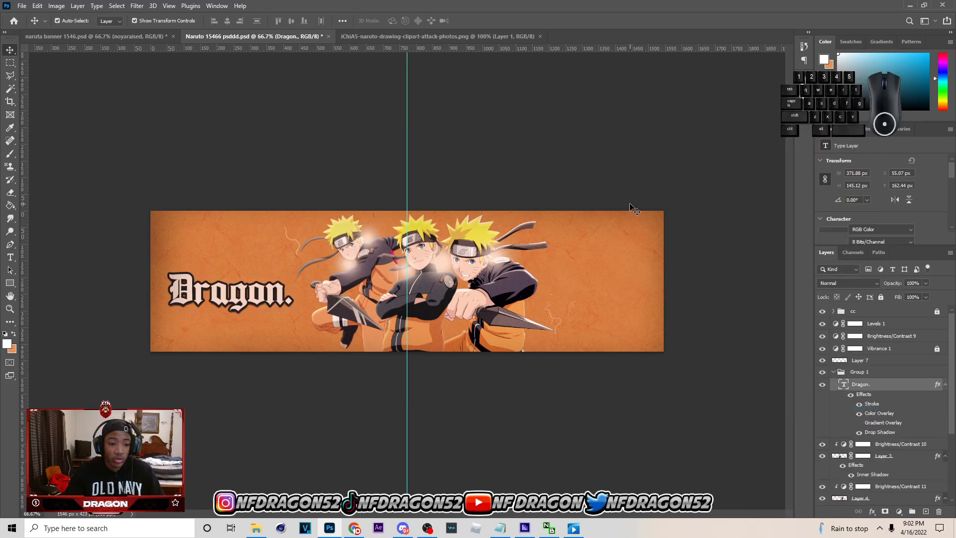
- Try black (000000) as the stroke colour of the "Dragon." text and cancel the colour choice
right_click(881, 388)
key(Escape)
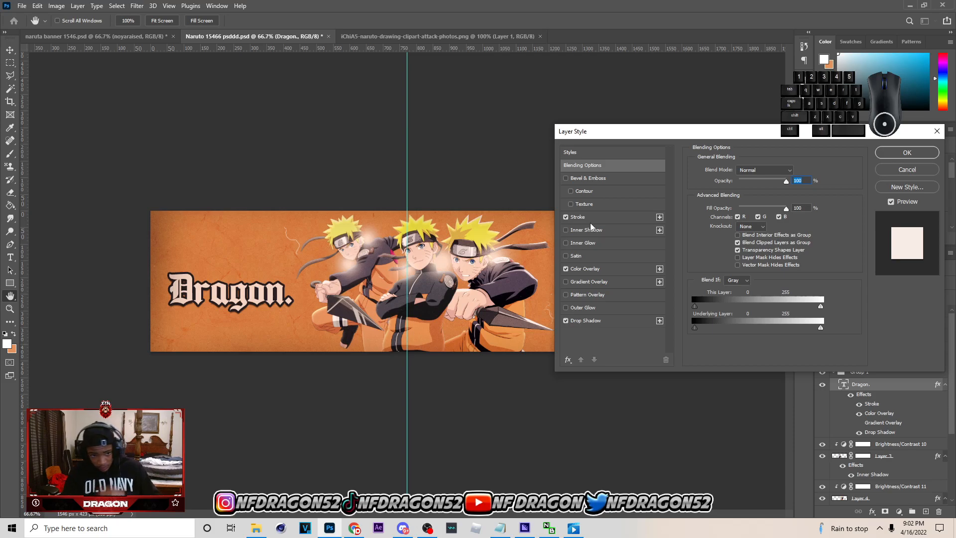
click(590, 221)
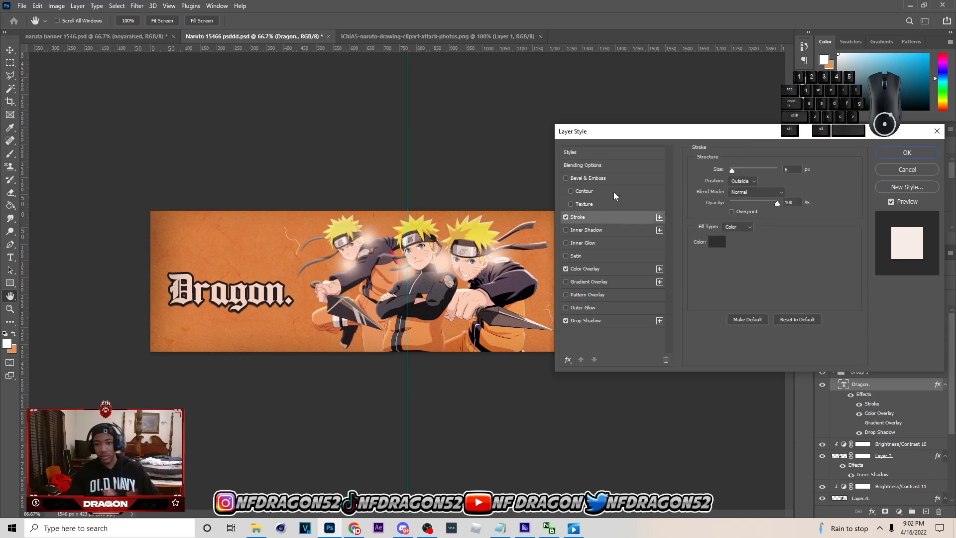
click(718, 241)
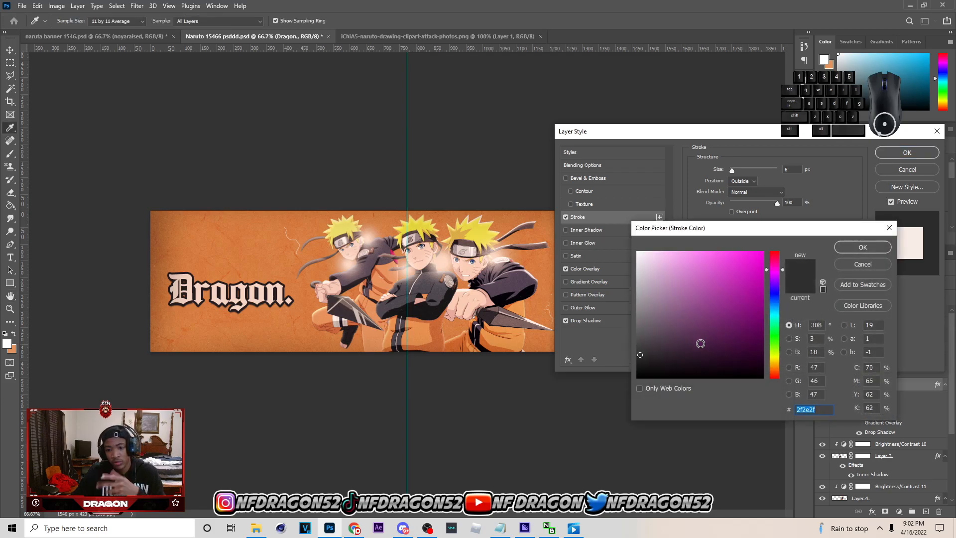
drag(666, 362, 595, 419)
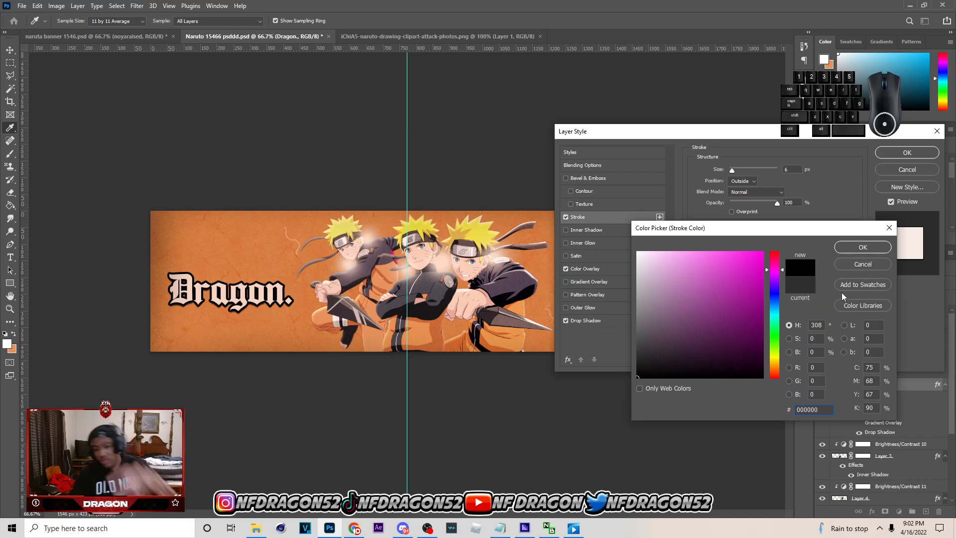
click(878, 264)
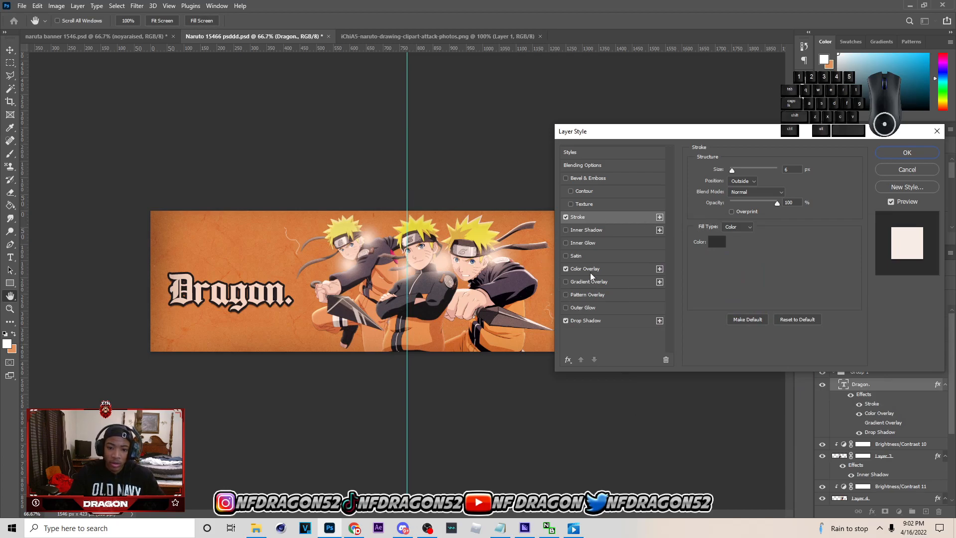
- Try a 10 px drop shadow distance on the "Dragon." text and discard the layer style changes
click(593, 320)
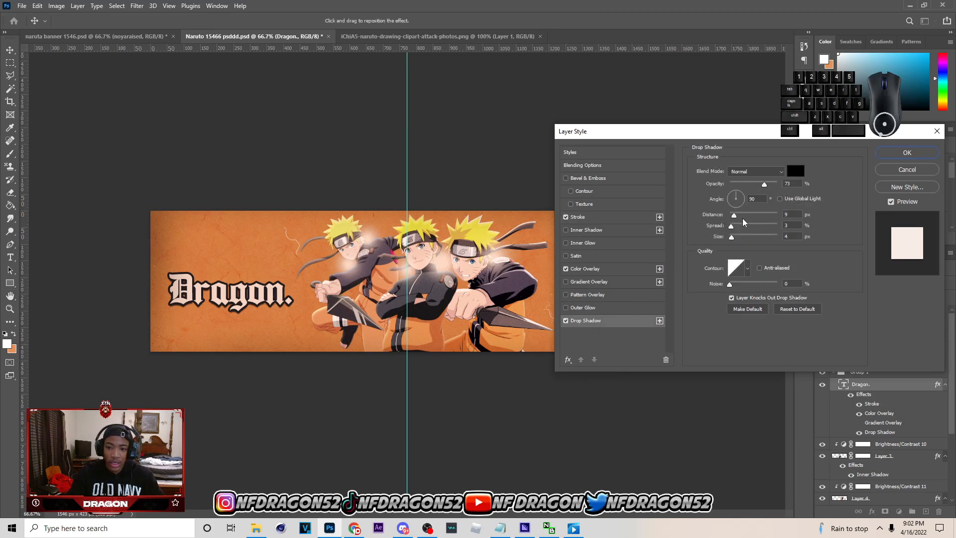
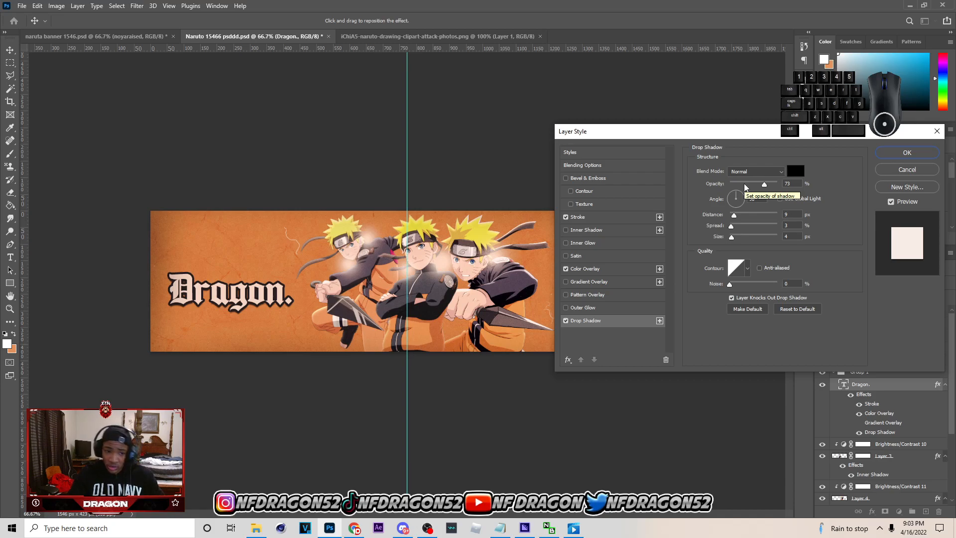
drag(734, 215, 734, 217)
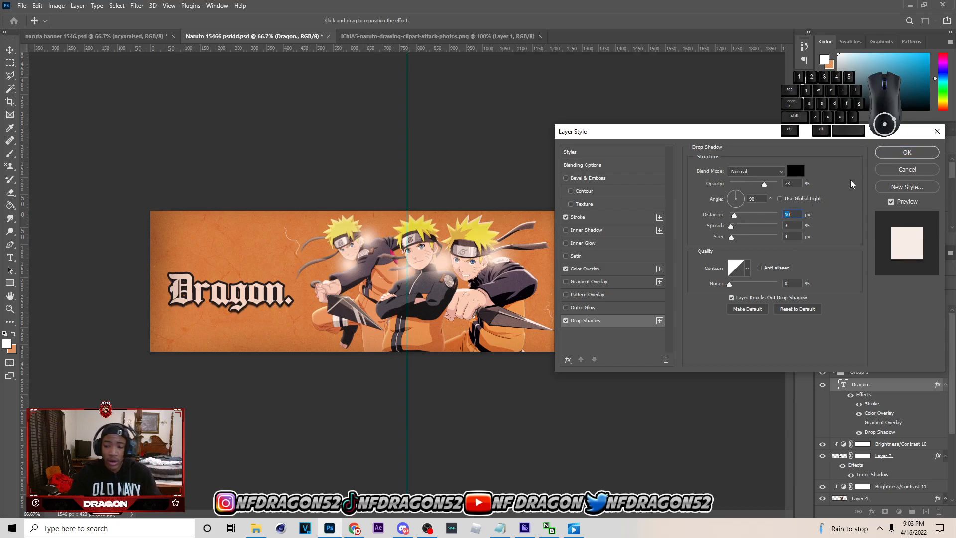
click(894, 171)
- Try the peach tones facbb4 and fbebe3 as the colour overlay of the "Dragon." text and cancel the choice
right_click(886, 379)
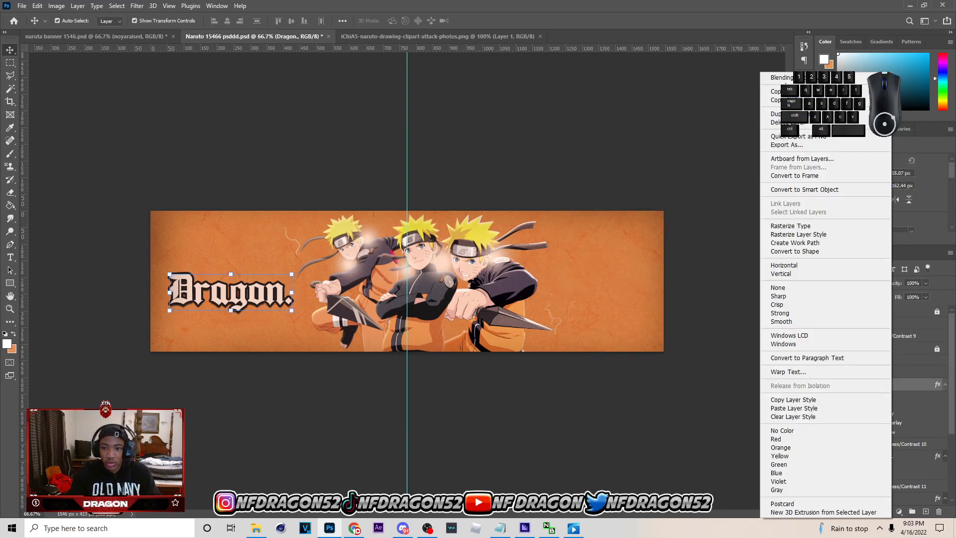
click(787, 77)
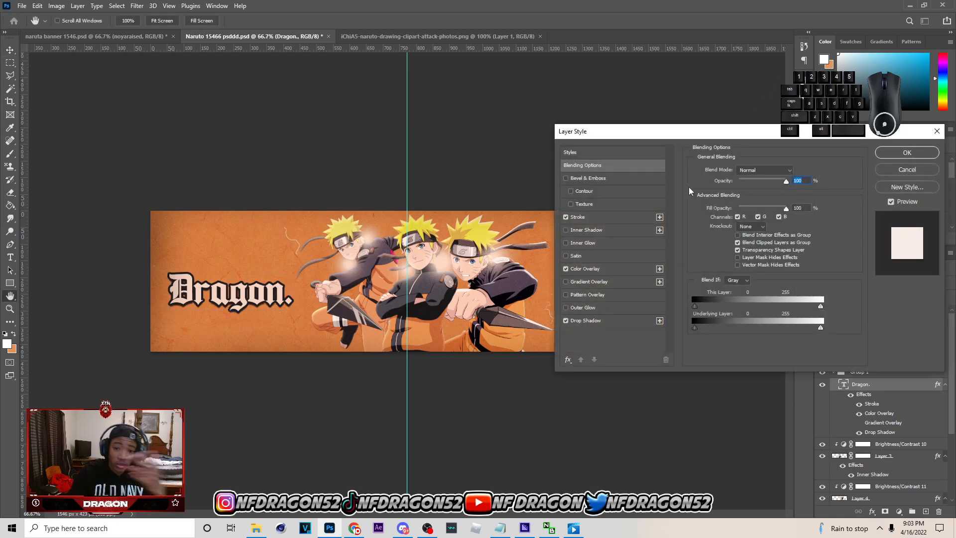
click(627, 270)
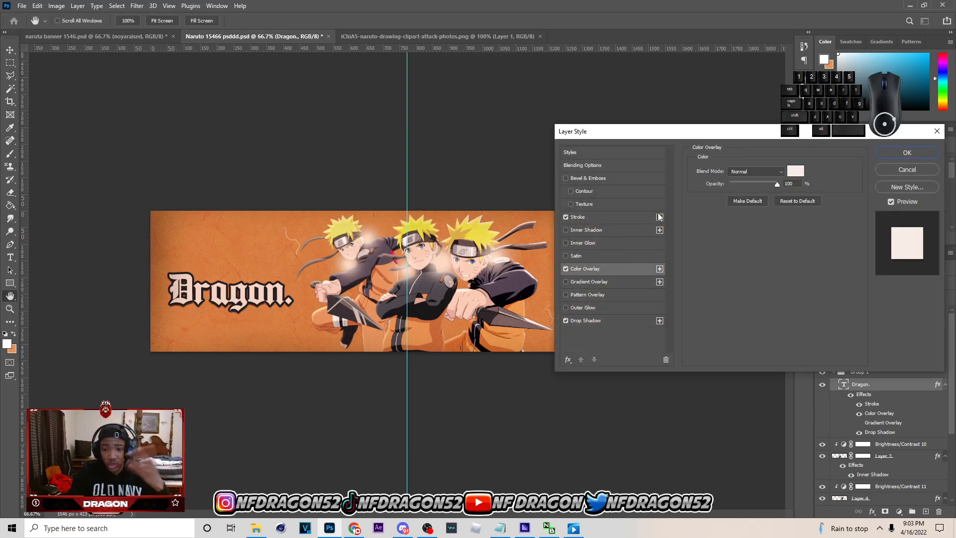
click(796, 171)
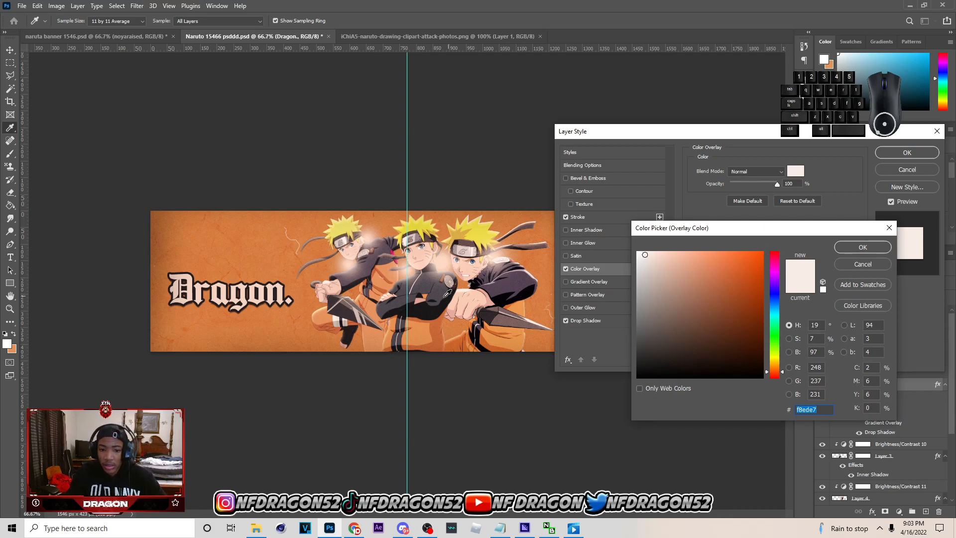
click(464, 301)
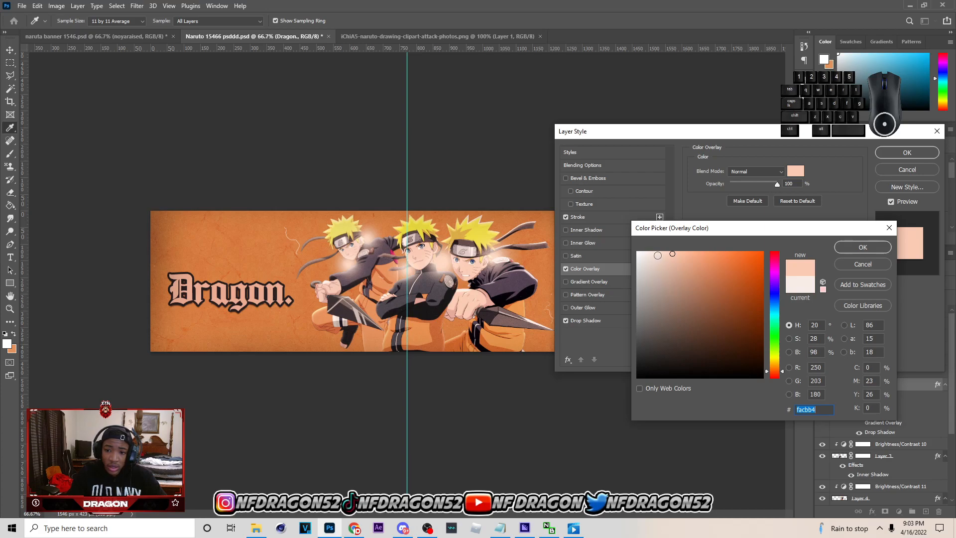
drag(672, 254, 648, 254)
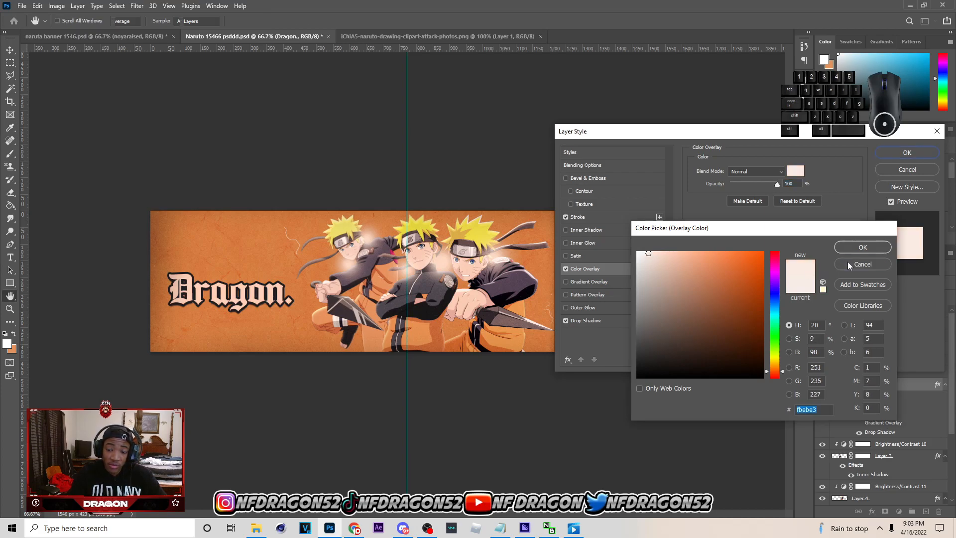
click(848, 262)
- Review the stroke, colour overlay and drop shadow settings of the "Dragon." text and close the layer style settings
drag(819, 129, 786, 125)
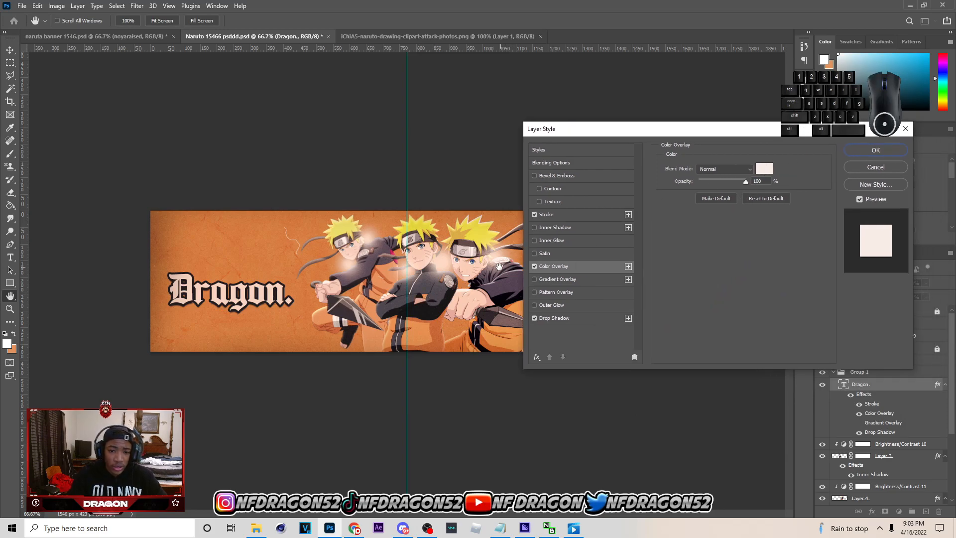
click(552, 216)
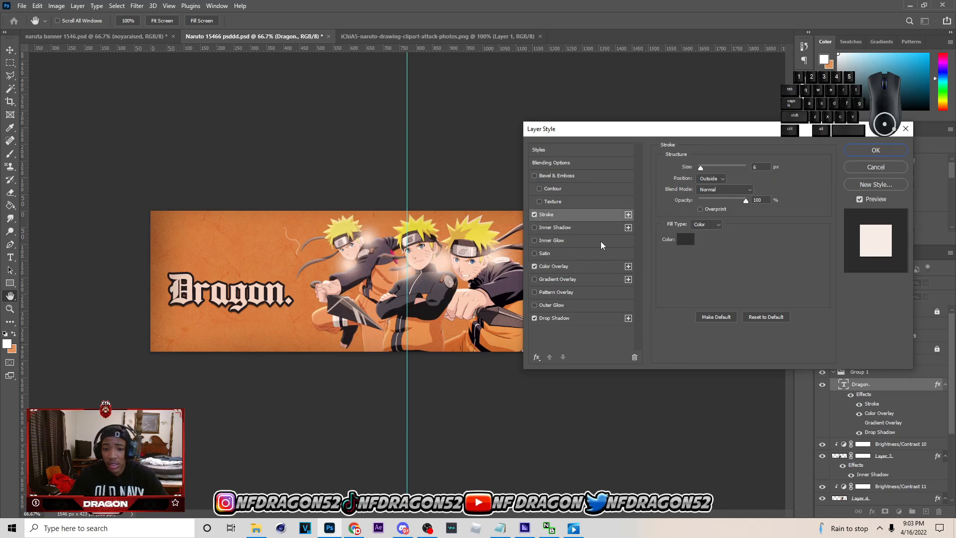
click(592, 270)
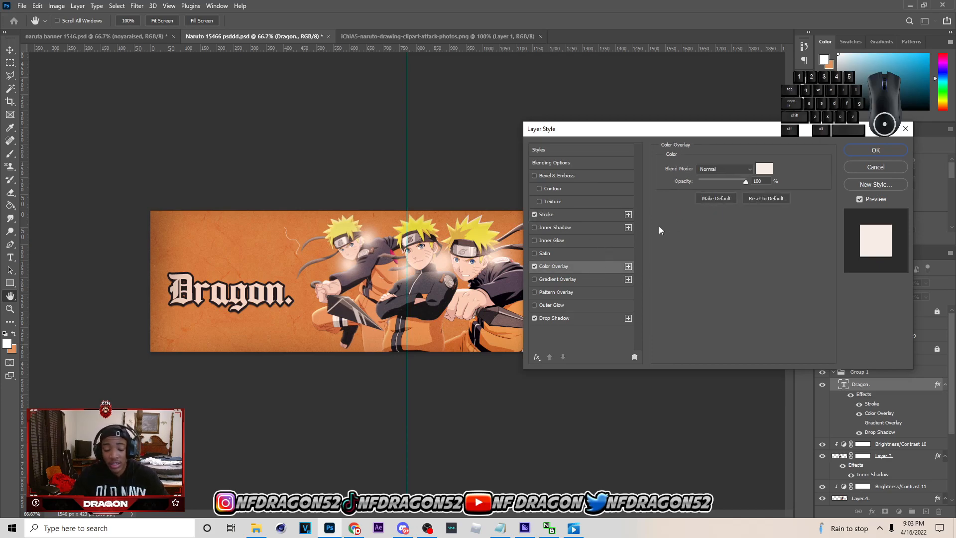
click(596, 319)
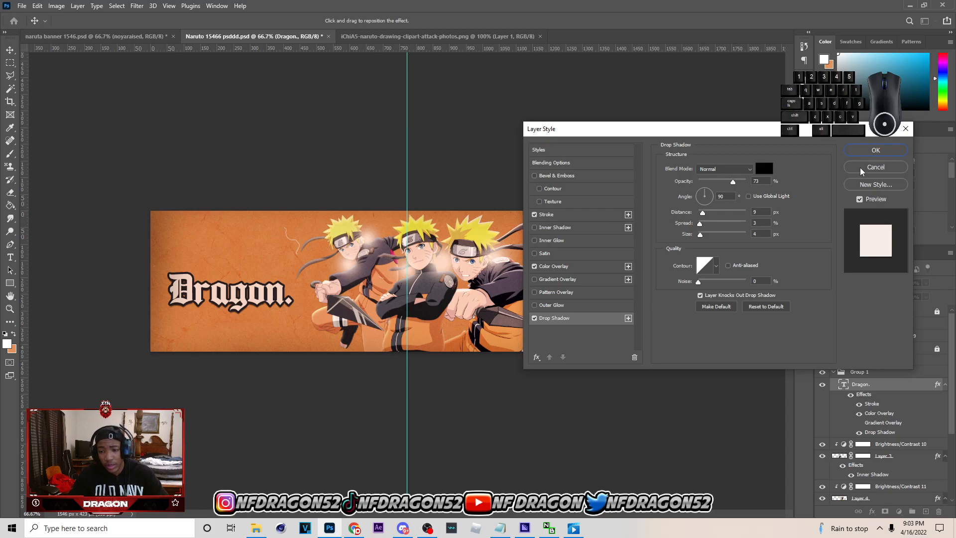
click(891, 156)
- Collapse the "Dragon." text layer's effects list and save the document
click(945, 384)
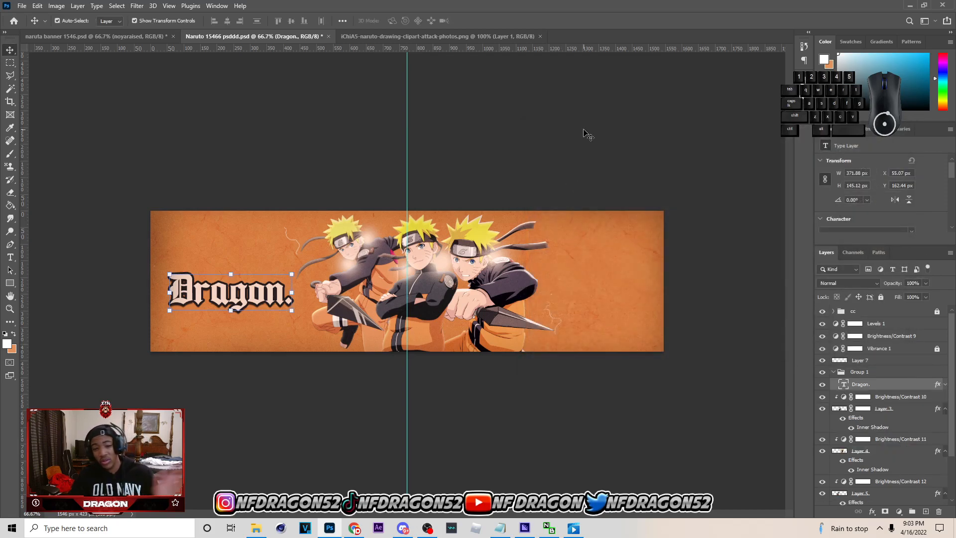
key(ctrl+s)
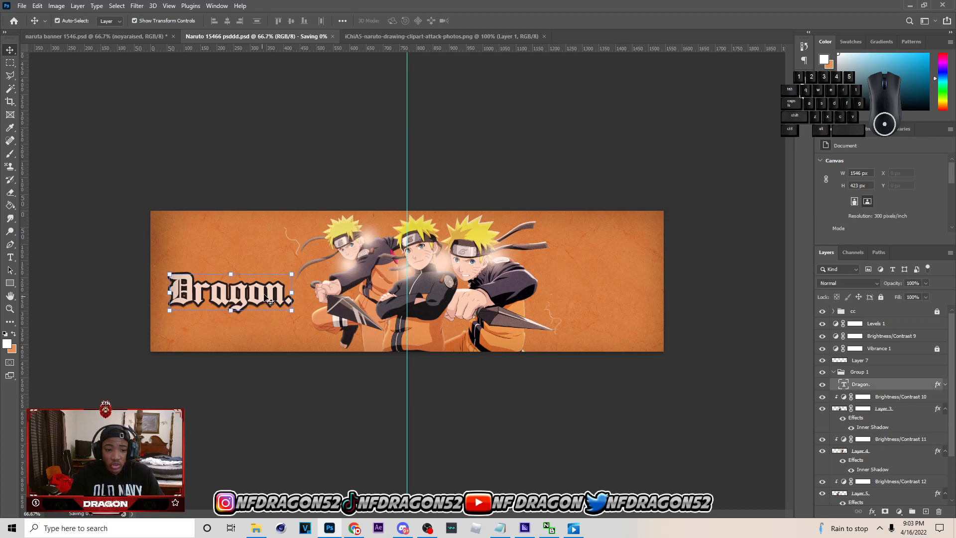
- Select the full-canvas orange background layer and place a horizontal guide at the banner's vertical centre
click(448, 378)
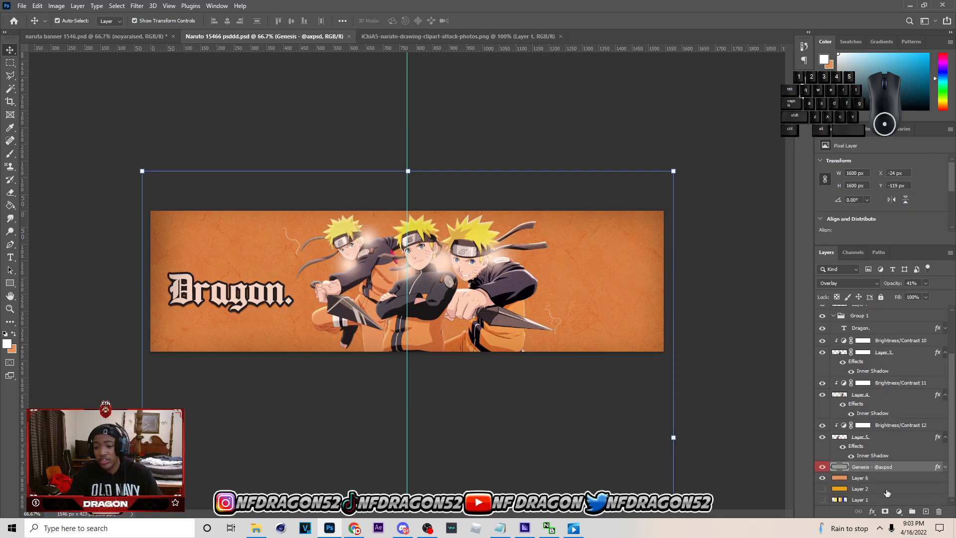
click(886, 479)
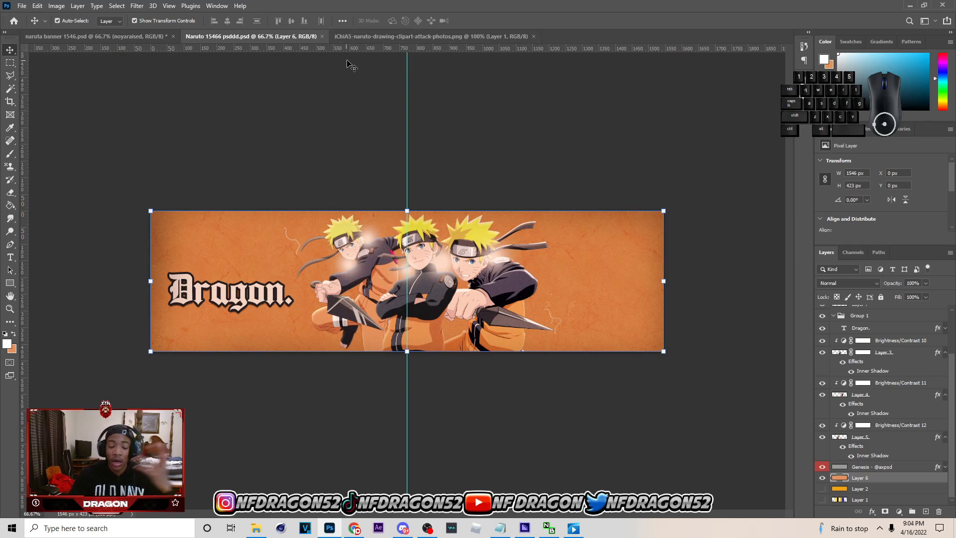
drag(395, 50, 563, 281)
- Move the "Dragon." text up to centre it on the horizontal guide and remove that guide
click(275, 292)
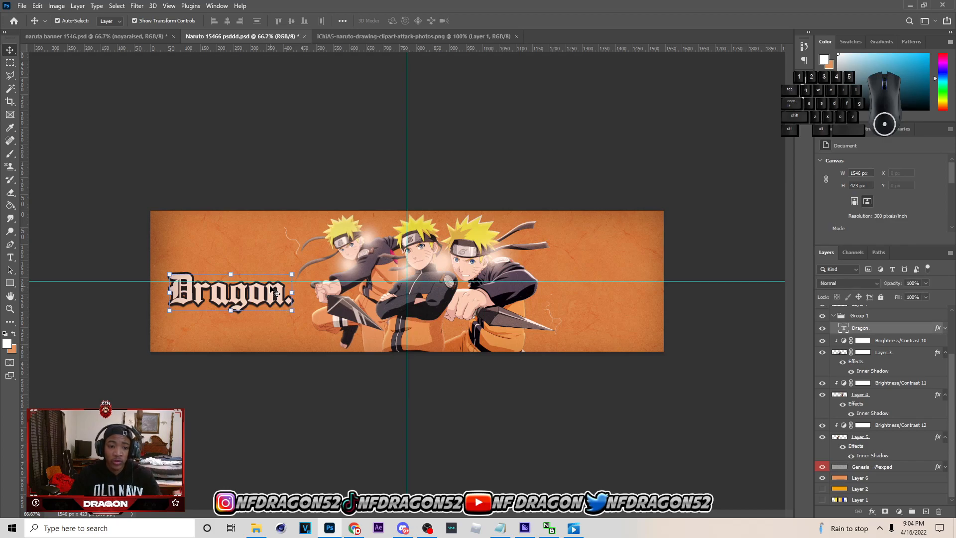
key(shift+Up)
key(shift+Up)
key(shift+Up)
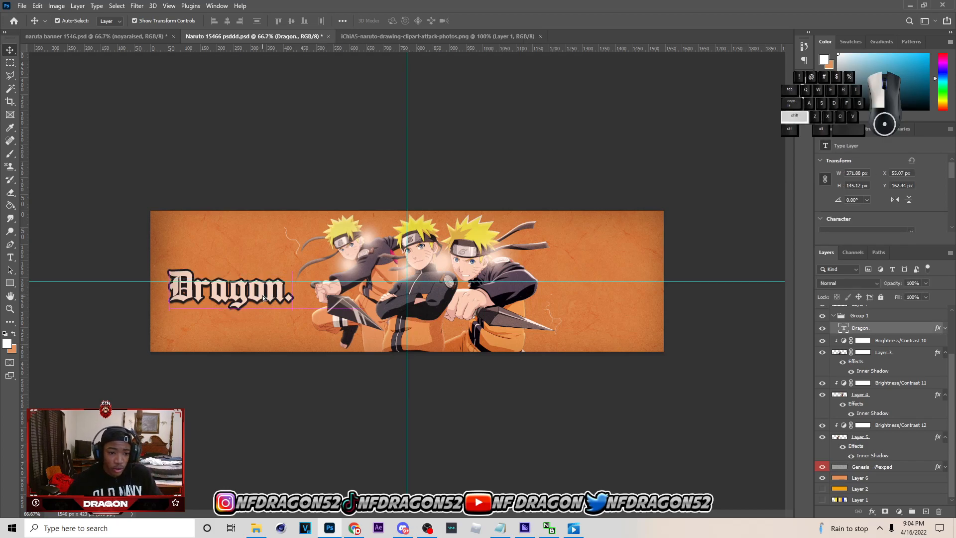
click(368, 192)
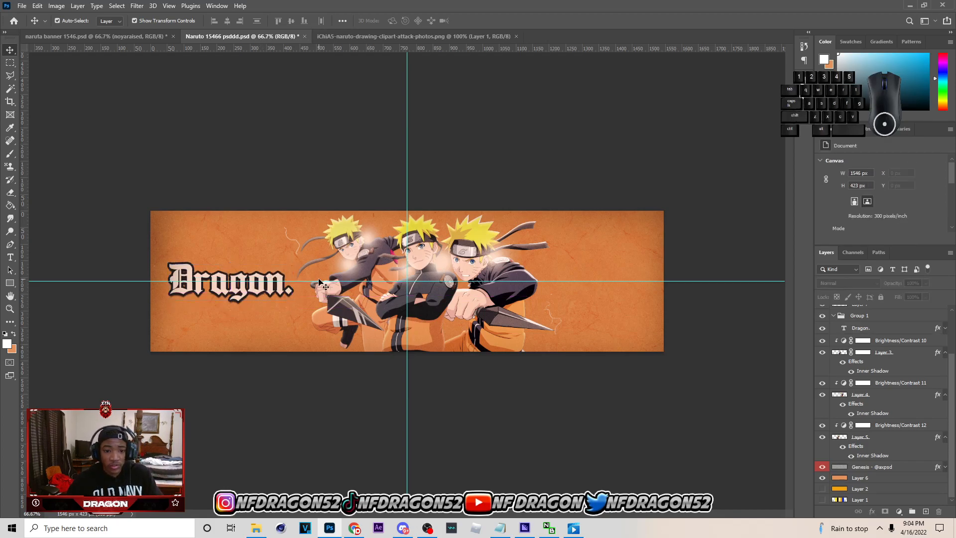
drag(323, 282, 361, 49)
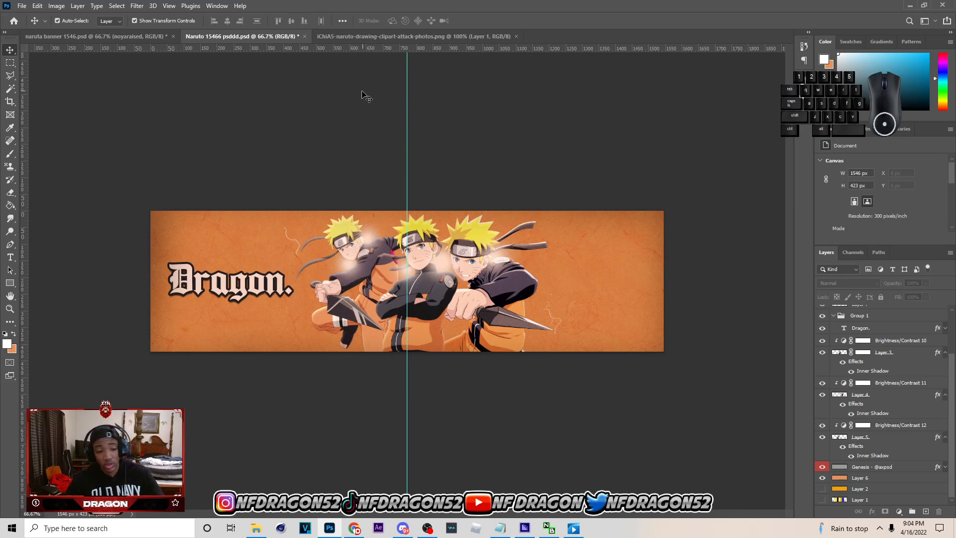
- Undo the "Dragon." text move, remove the restored horizontal guide and save the document
key(ctrl+z)
key(ctrl+z)
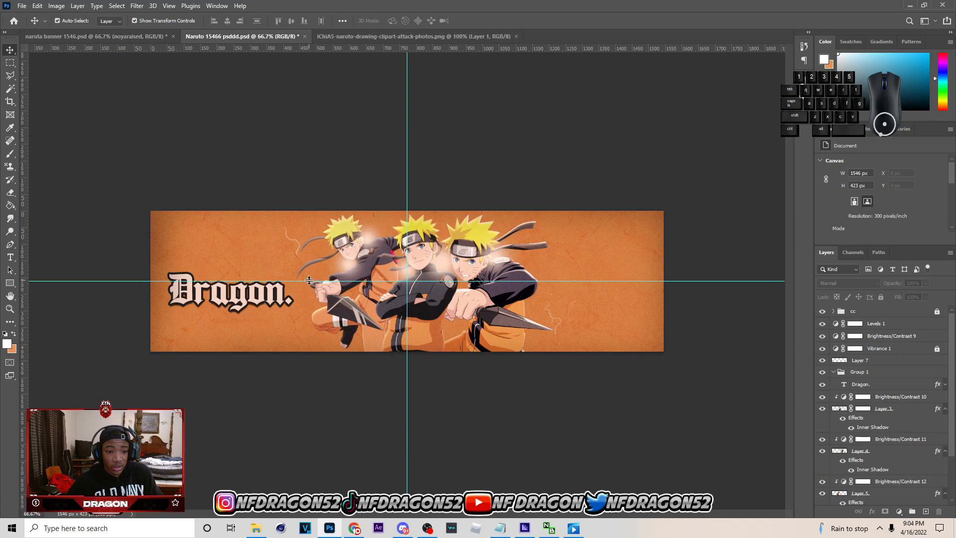
drag(310, 282, 359, 48)
key(ctrl+s)
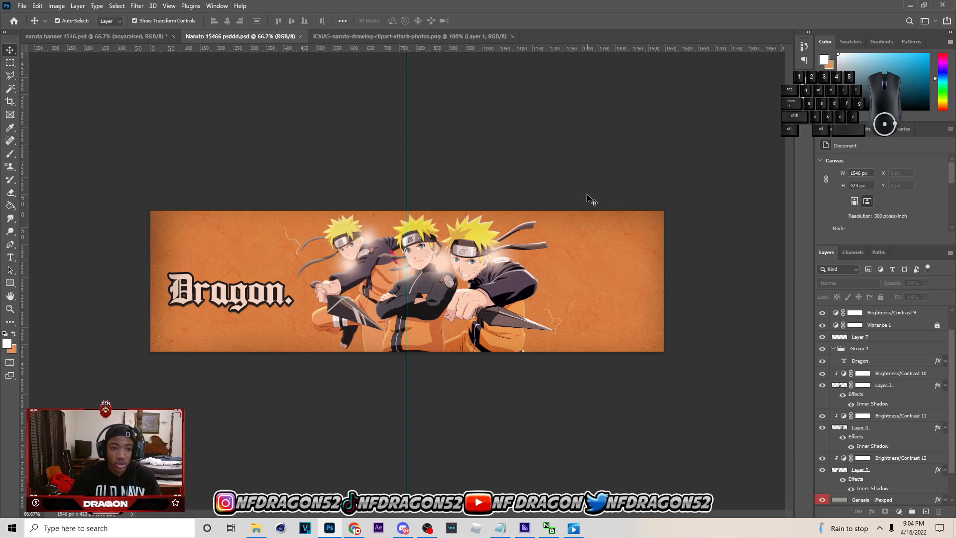
- Duplicate the "Dragon." text layer and place the copy directly below the original
click(273, 297)
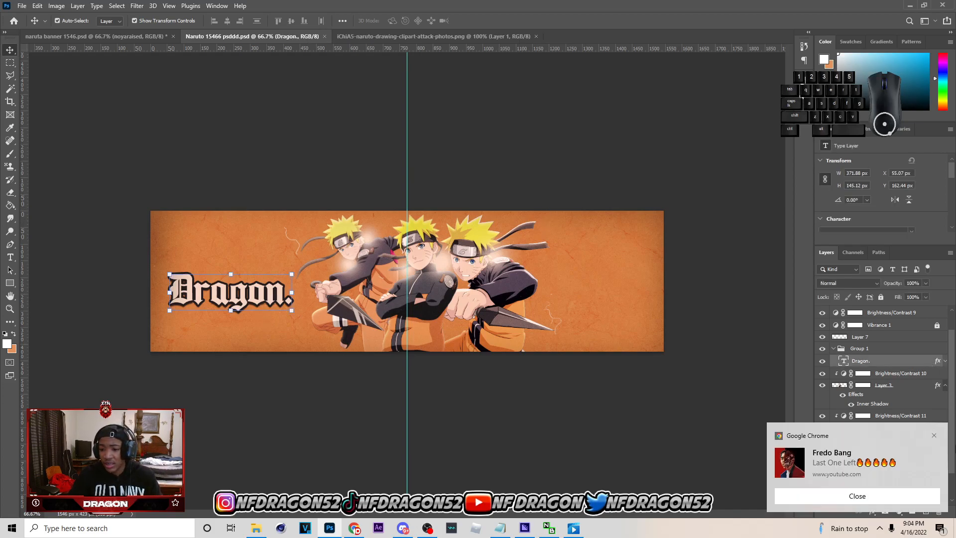
click(941, 529)
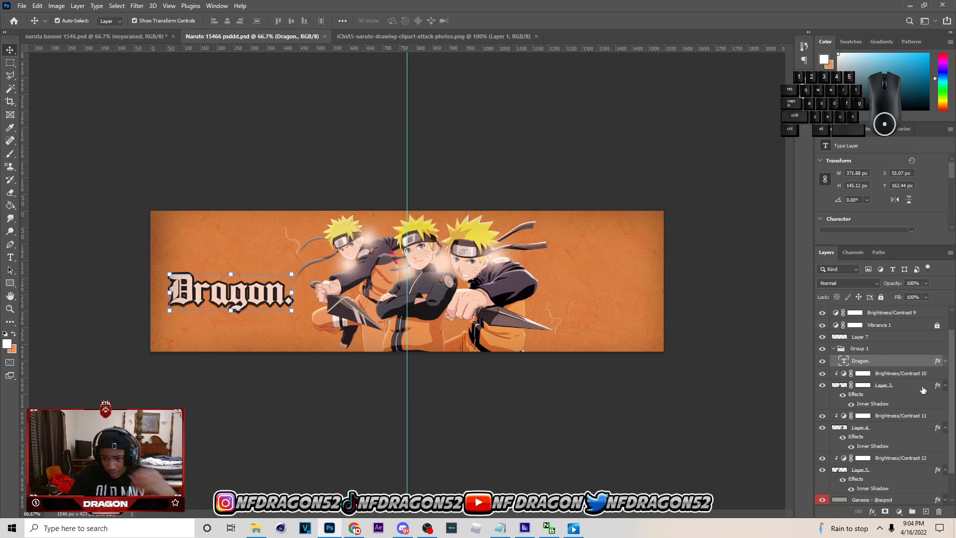
key(ctrl+j)
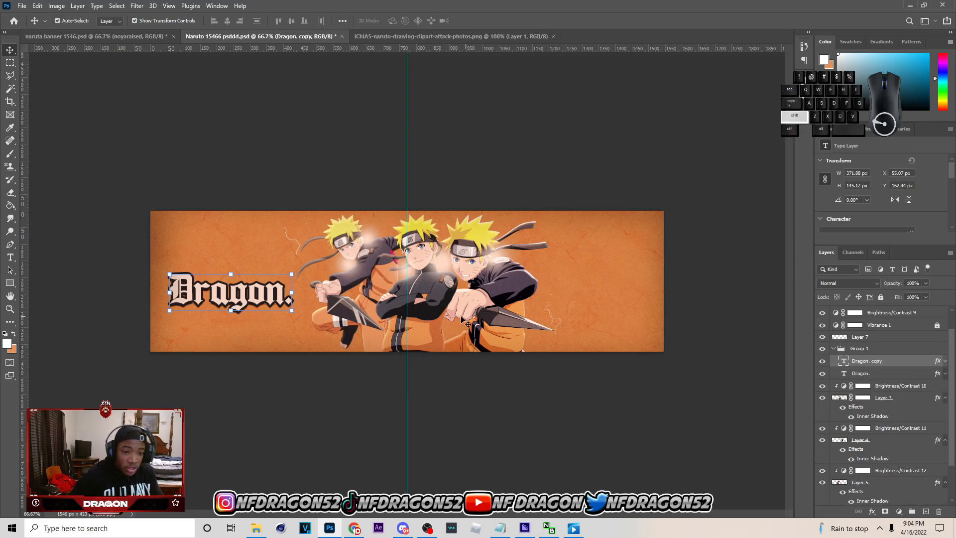
drag(255, 301, 257, 335)
- Replace the wording of the lower text copy with "content"
click(9, 259)
key(Return)
text(co)
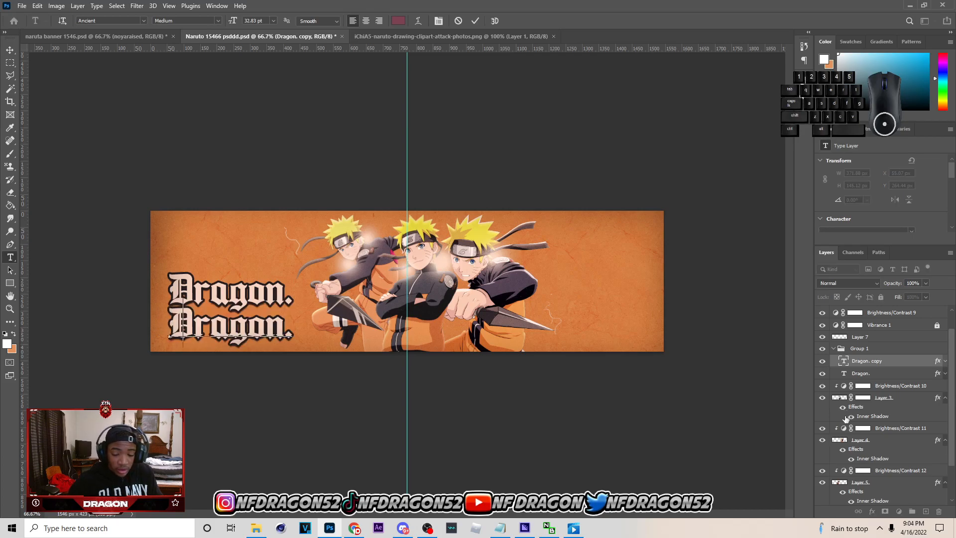
text(ntent)
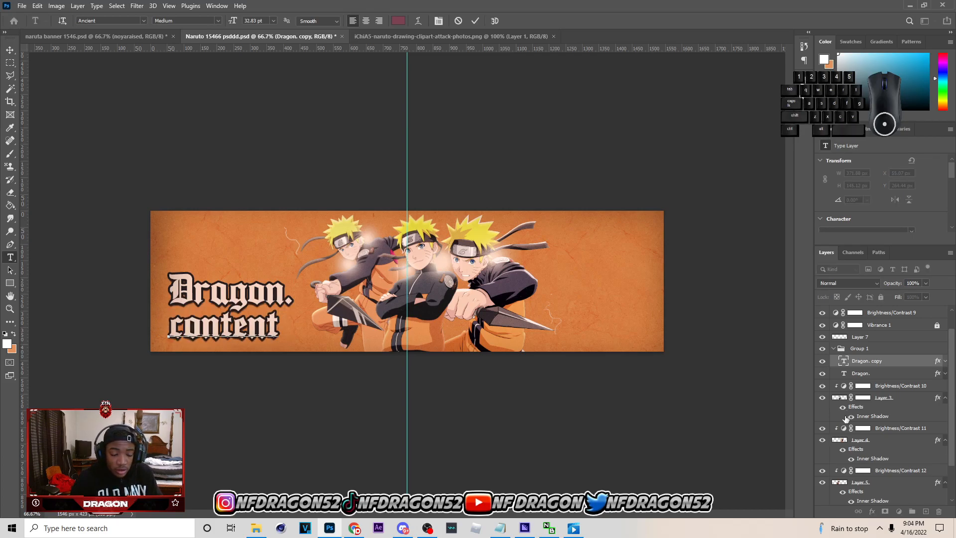
- Complete the second text line so it reads content creator, and commit the text
text( creator)
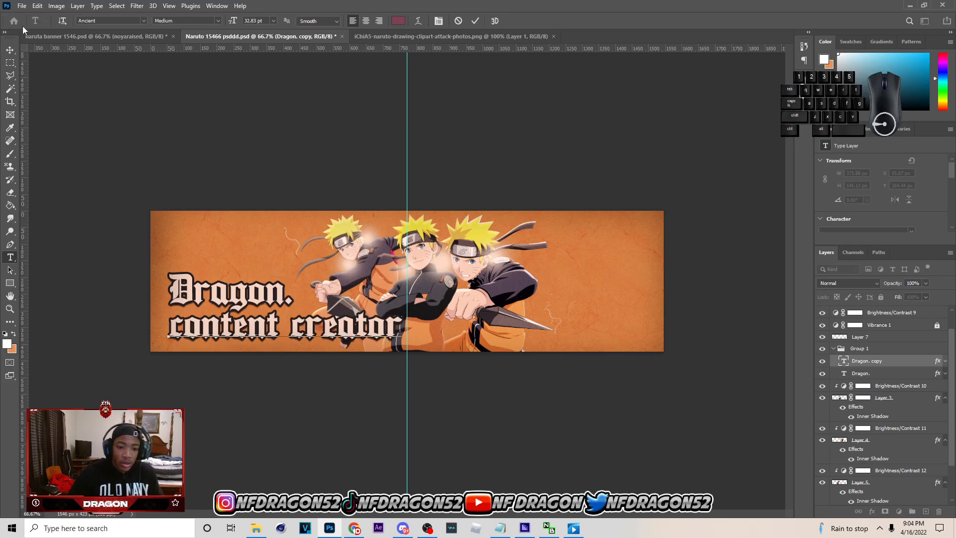
click(10, 50)
- Show the Layer 1 color palette above Group 1 and move it to about X 797 px, over the banner's right half
scroll(857, 366, up, 1)
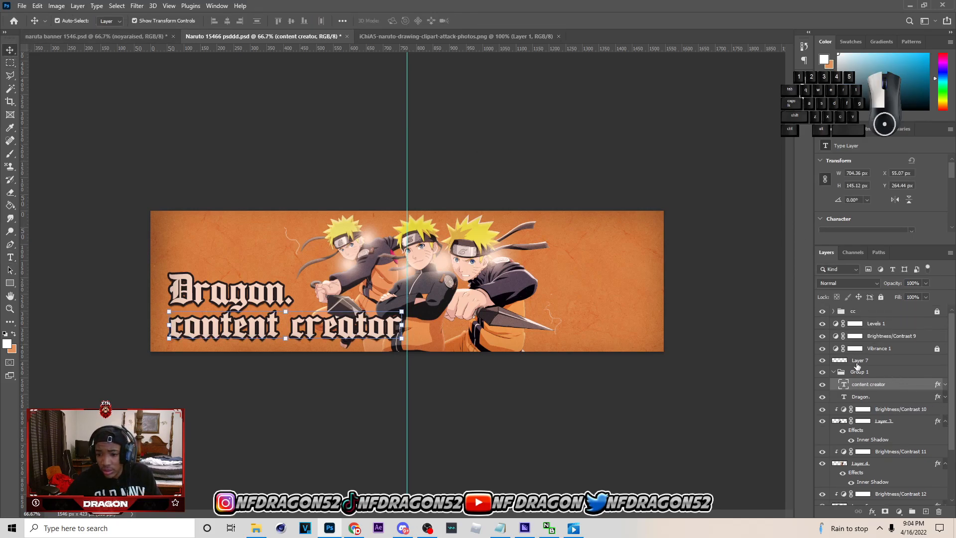
scroll(862, 379, down, 2)
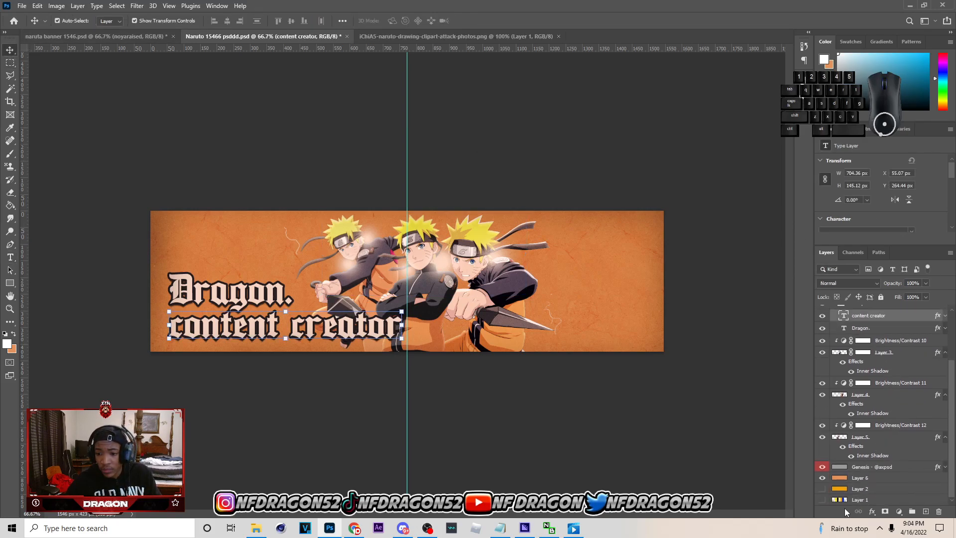
click(835, 500)
drag(862, 500, 872, 344)
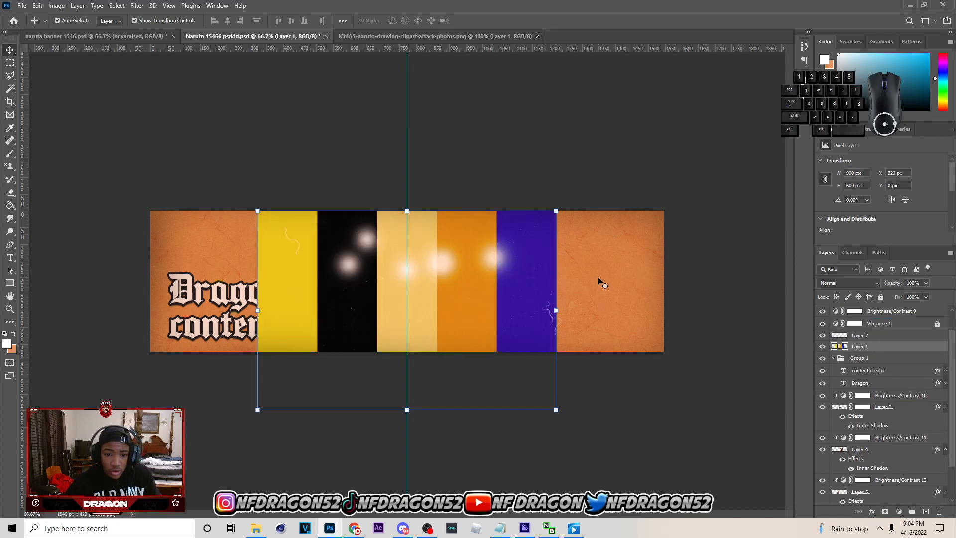
drag(556, 309, 678, 316)
click(493, 21)
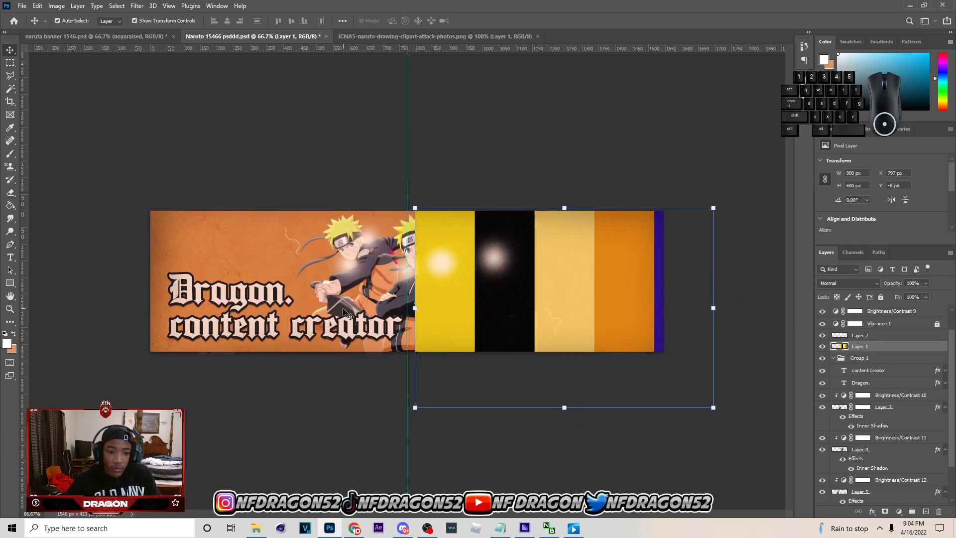
- Scale the content creator text down to about 338 px wide and place it centered beneath the Dragon. title
click(344, 326)
key(ctrl+t)
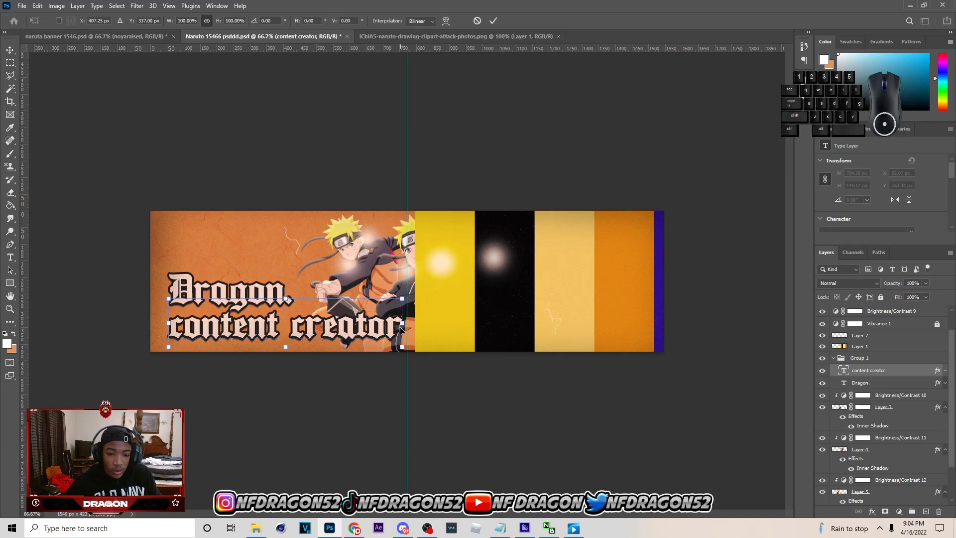
drag(288, 327, 251, 327)
click(494, 21)
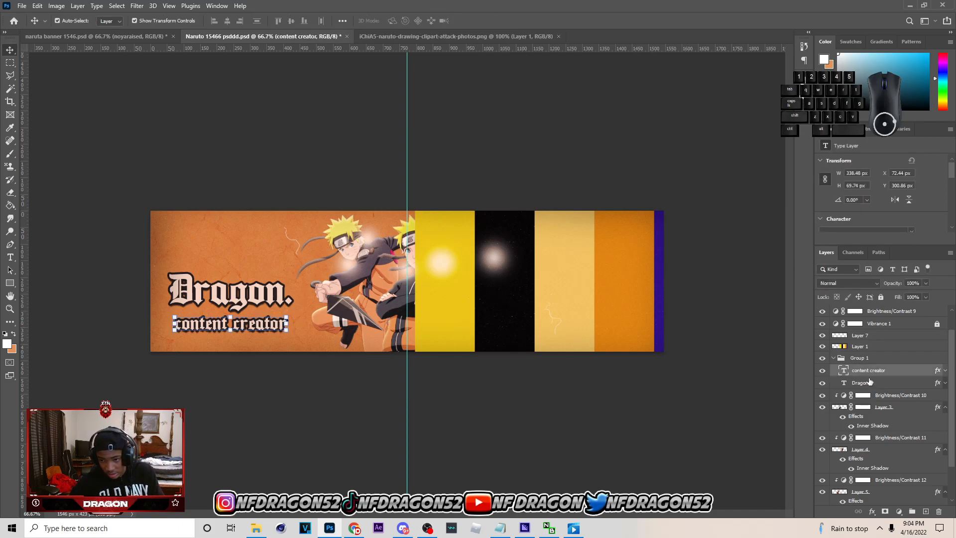
- Reduce the stroke size in the content creator text's layer style
right_click(867, 373)
click(771, 78)
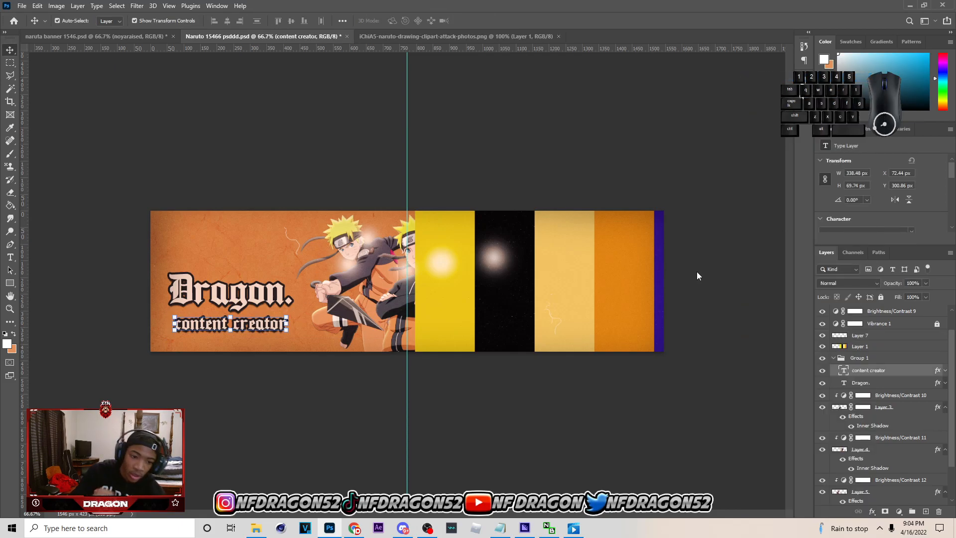
click(583, 215)
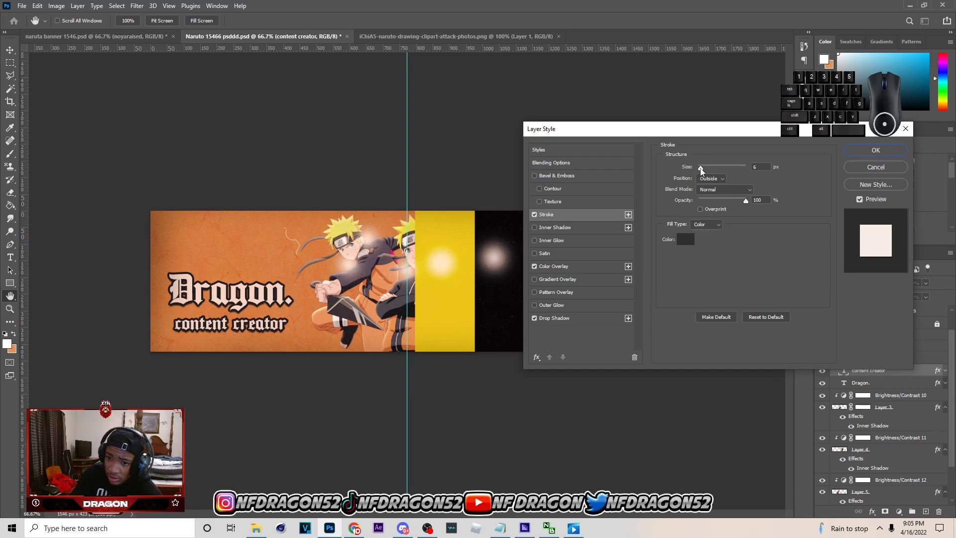
drag(702, 170, 698, 169)
key(Return)
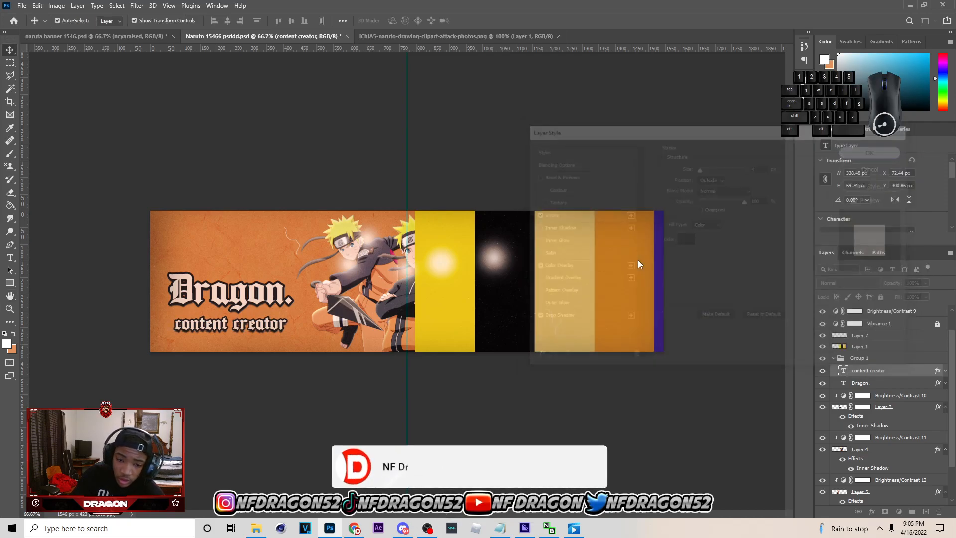
- Set the content creator text's drop shadow distance to 7 px and enlarge the text to about 354 px wide
right_click(897, 370)
click(787, 77)
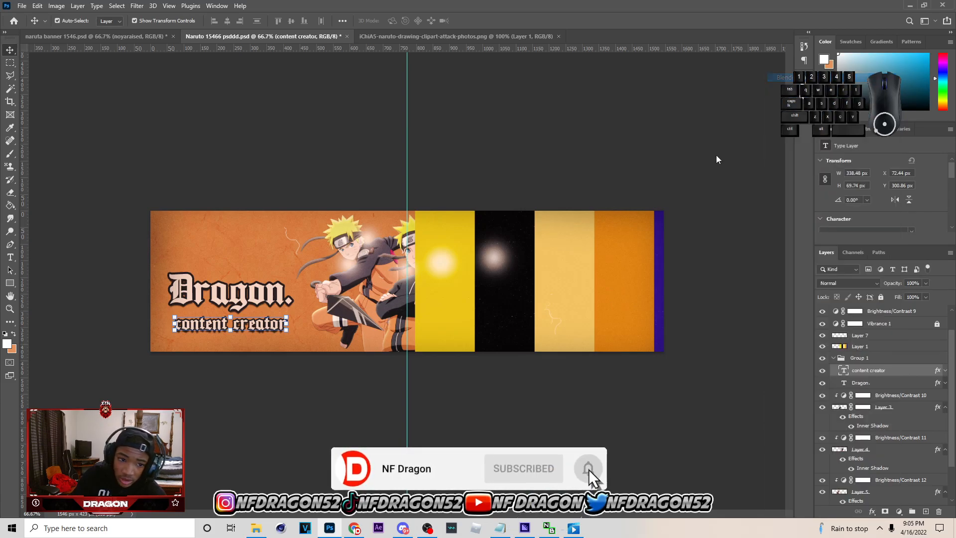
click(551, 318)
drag(704, 214, 703, 214)
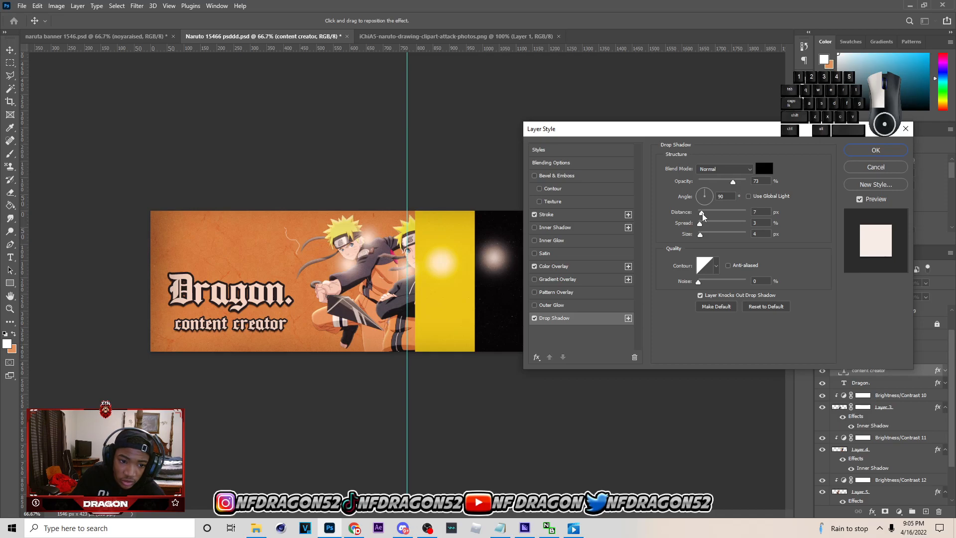
click(876, 151)
drag(291, 323, 267, 329)
click(493, 20)
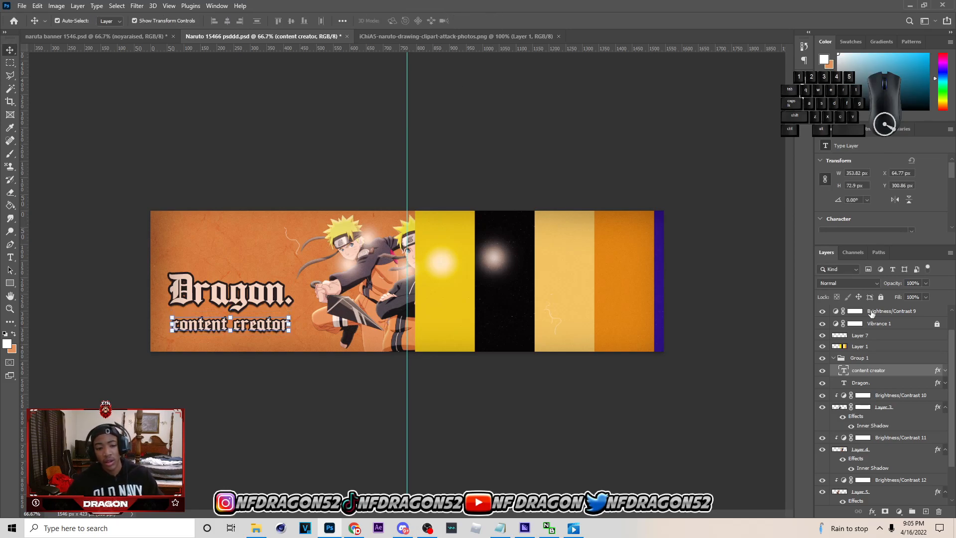
- Set the content creator text's Color Overlay to the palette's light tan, #ecbf61
right_click(875, 371)
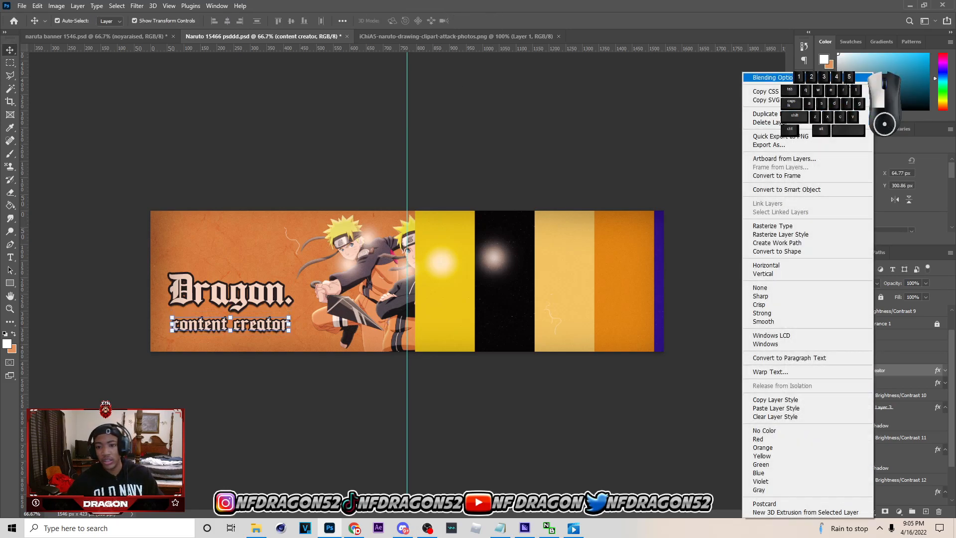
click(862, 77)
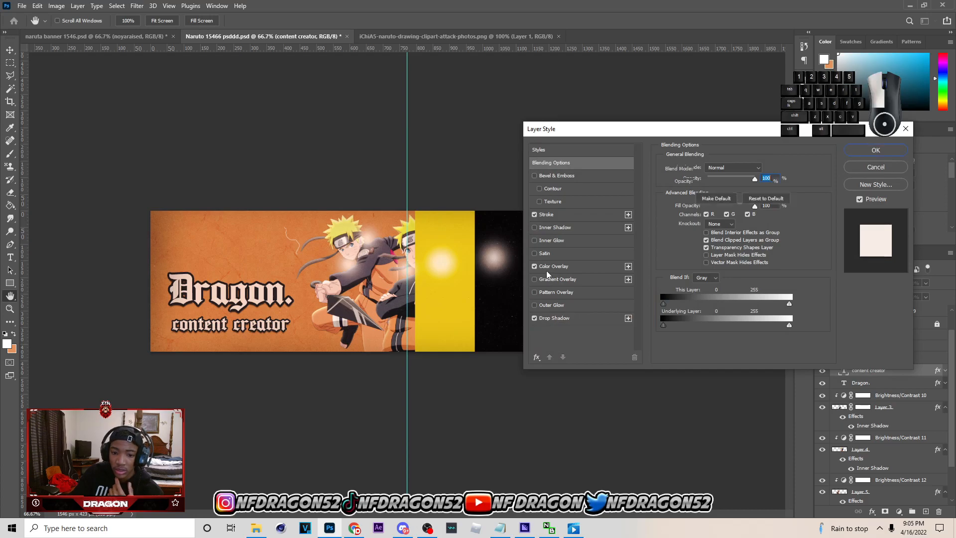
click(551, 266)
drag(683, 128, 781, 130)
click(862, 169)
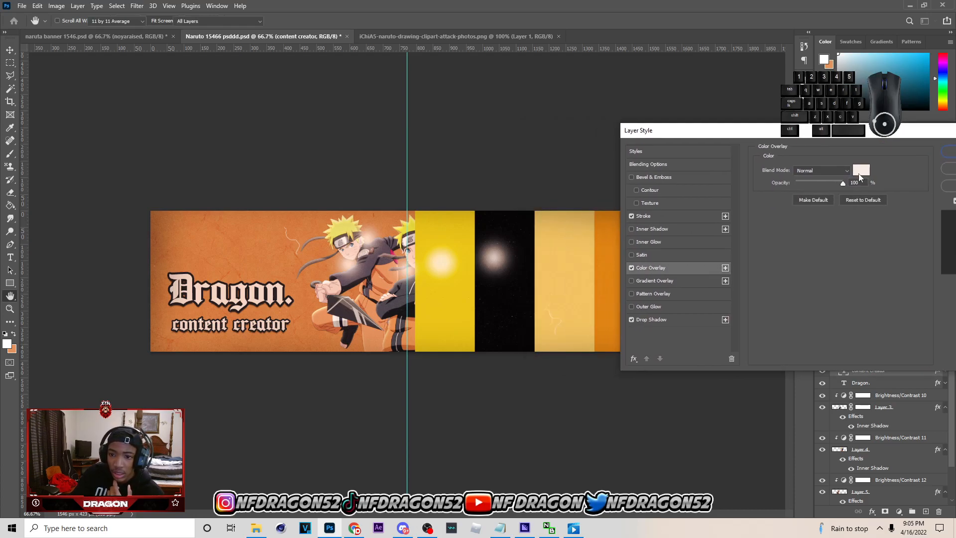
click(591, 236)
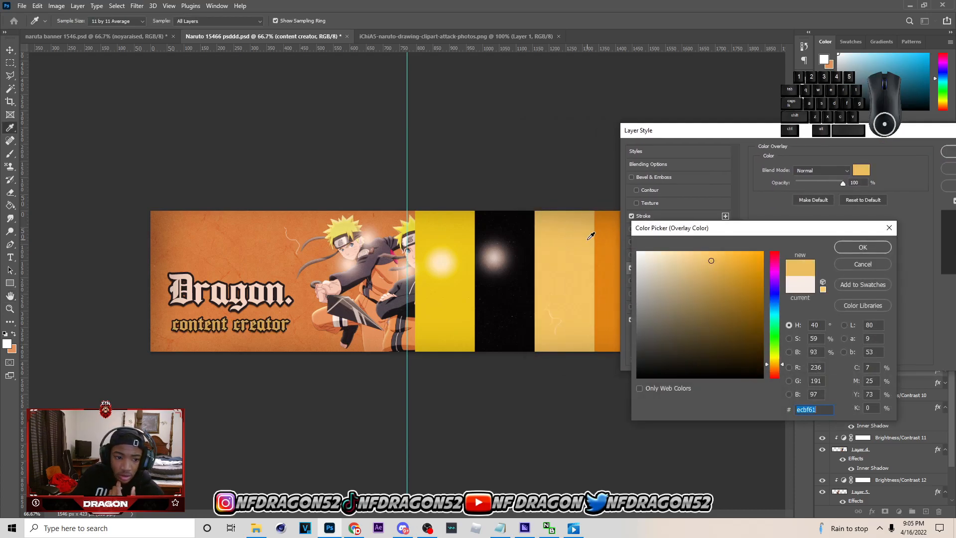
- Try other overlay colors sampled from the character artwork and from the palette's black, yellow, tan and orange stripes
click(370, 265)
click(342, 239)
click(345, 232)
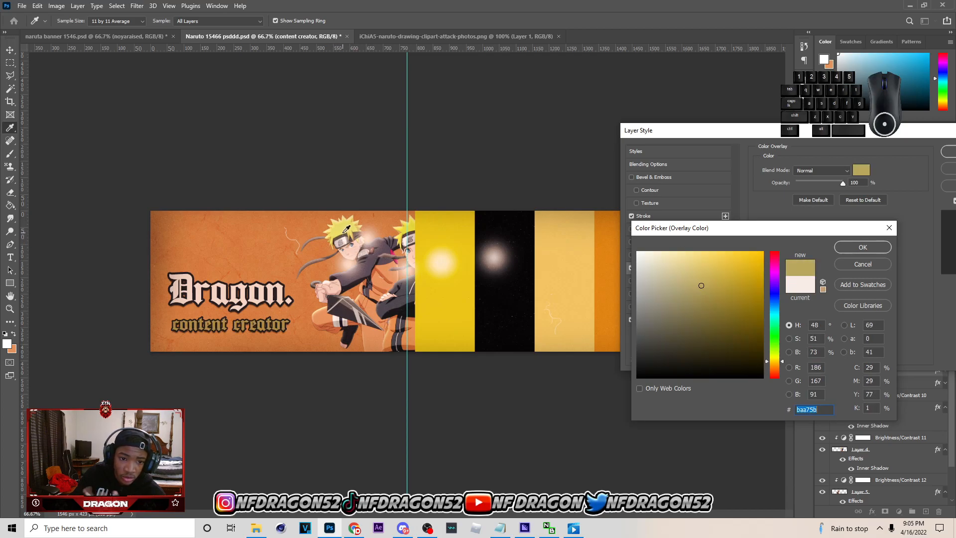
click(500, 275)
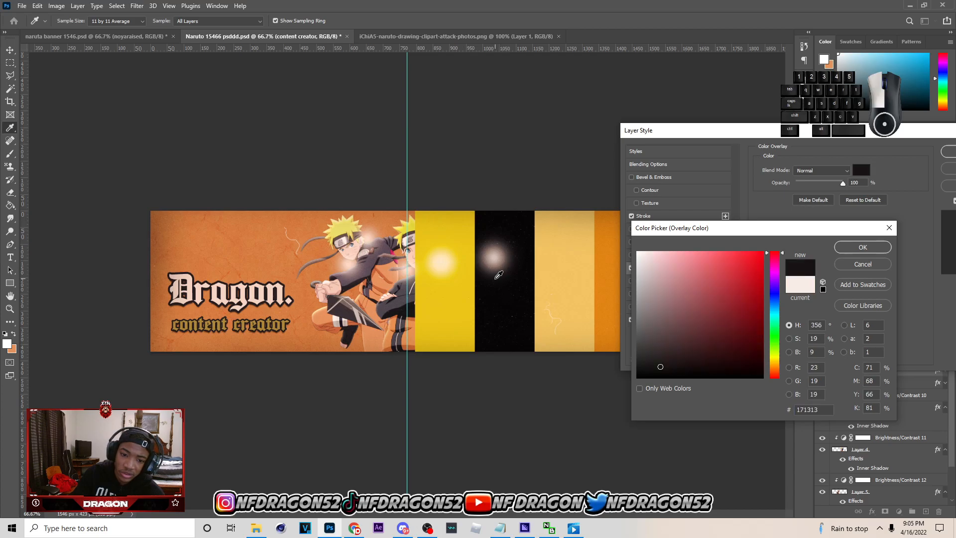
click(459, 277)
click(580, 311)
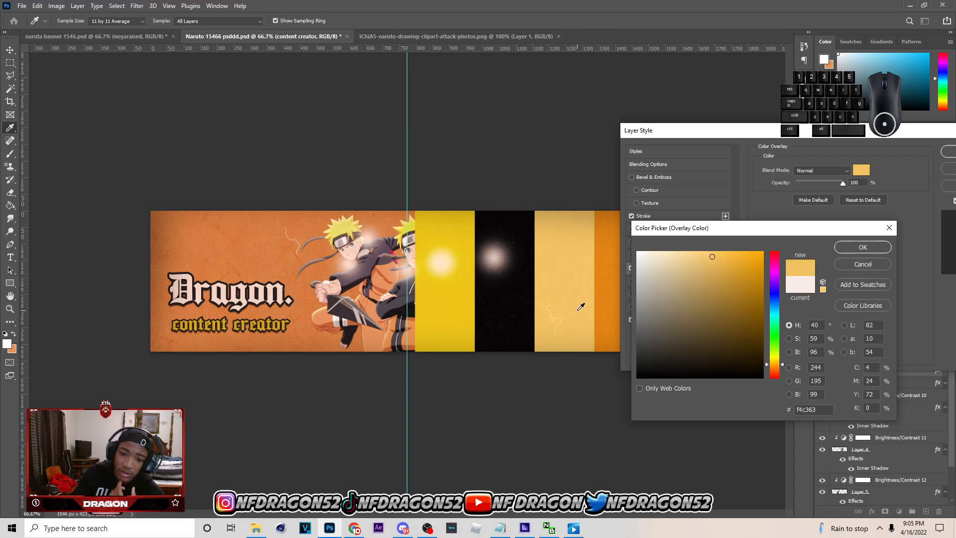
click(601, 260)
- Apply the palette's tan #f4c364 as the text's overlay color and hide the Layer 1 palette
click(584, 260)
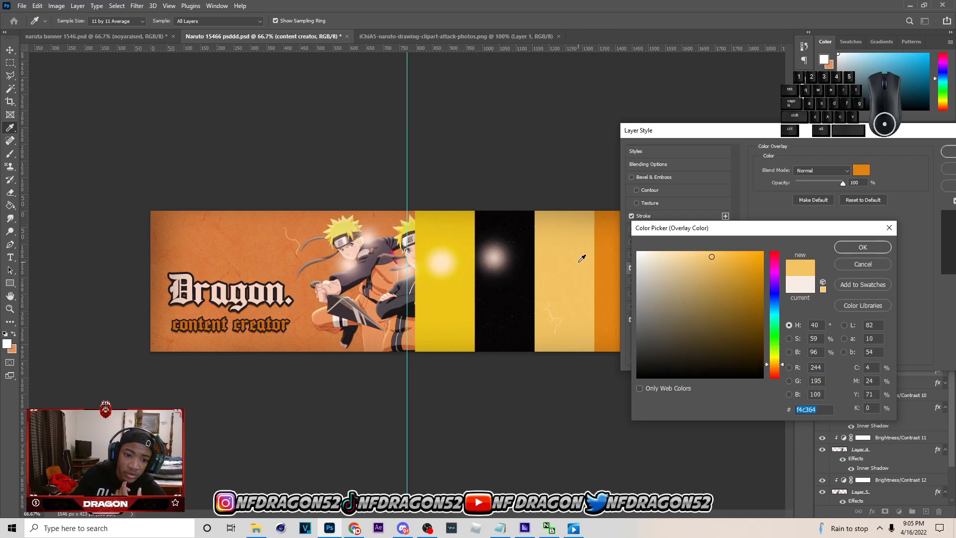
click(869, 249)
key(Return)
click(519, 180)
click(292, 164)
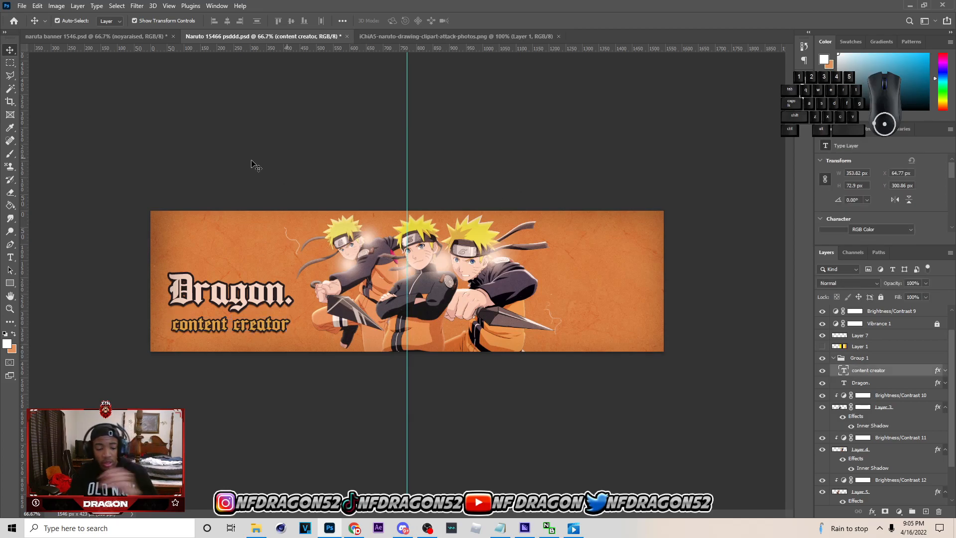
- Set the drop shadow distance of the content creator text to 8 px
scroll(897, 349, down, 2)
click(907, 329)
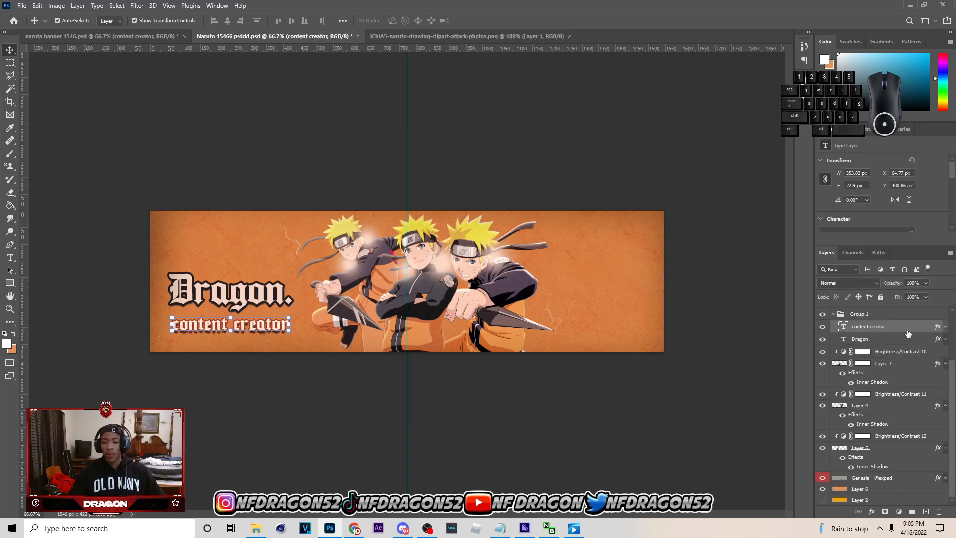
right_click(898, 331)
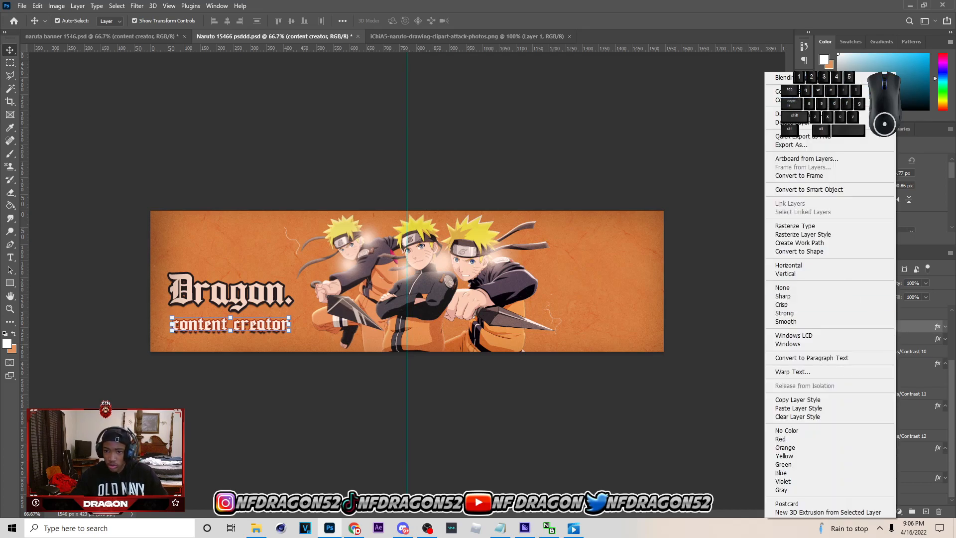
key(Escape)
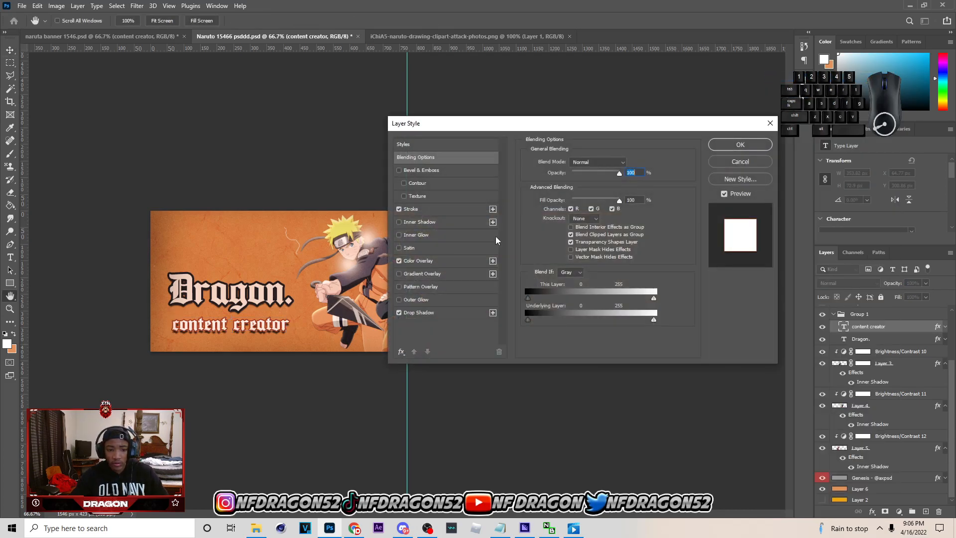
click(476, 314)
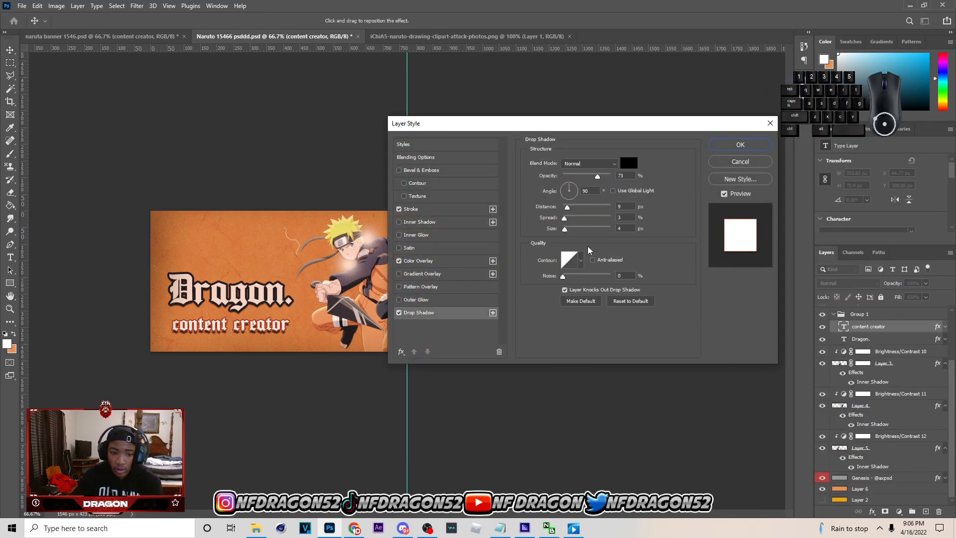
drag(571, 215, 565, 211)
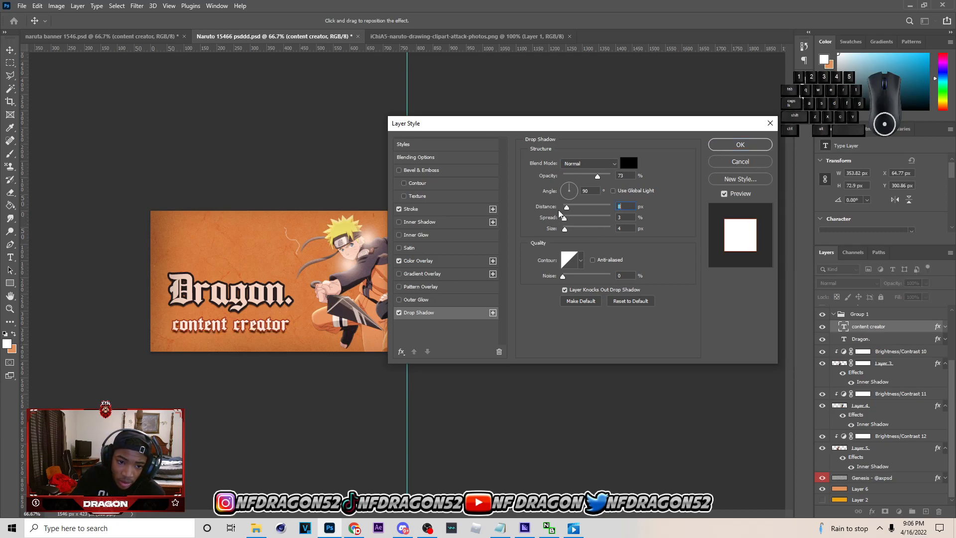
click(416, 260)
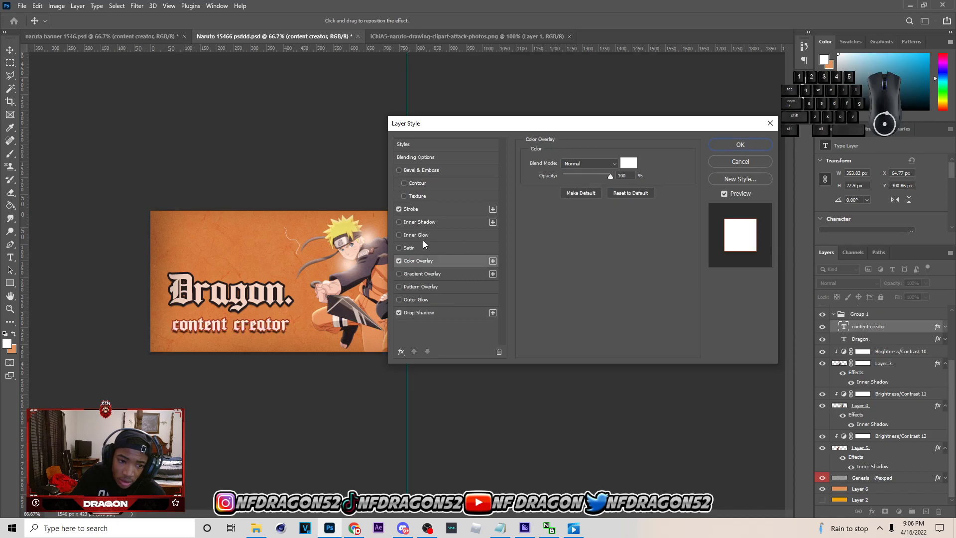
click(427, 212)
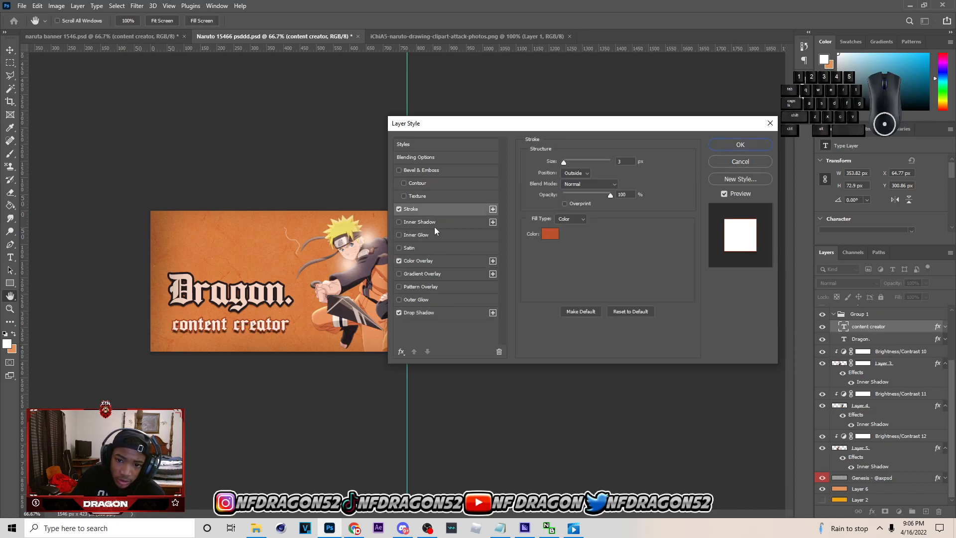
click(440, 264)
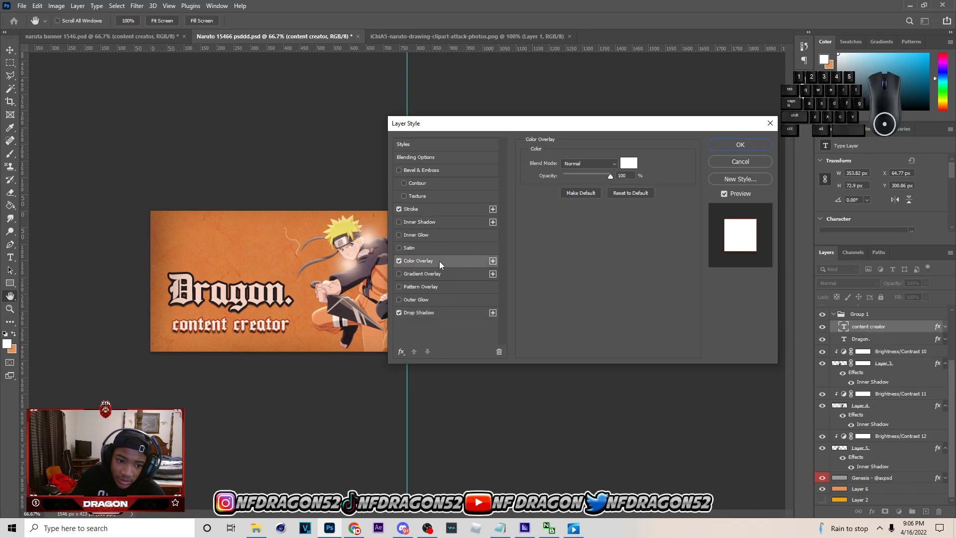
click(628, 165)
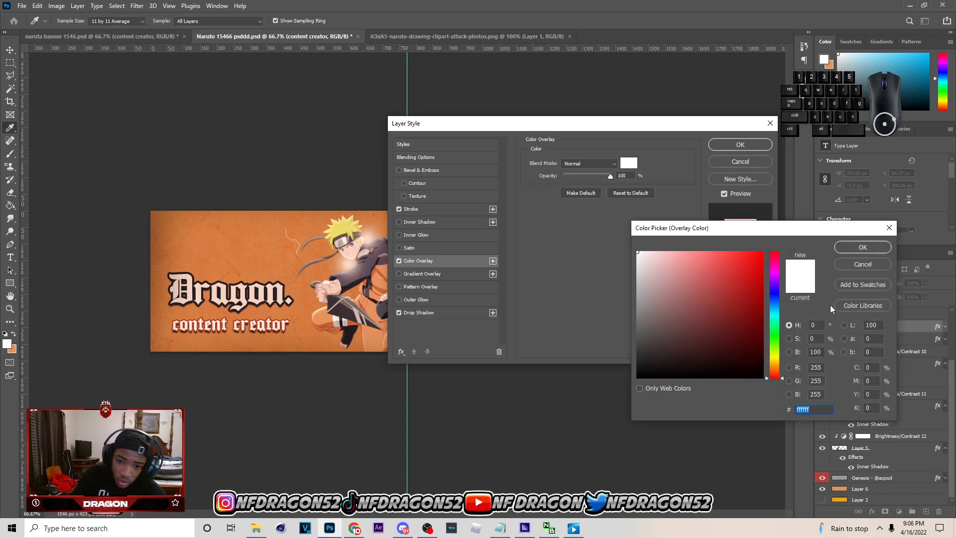
click(847, 265)
- Set the content creator text's stroke color to the banner background's orange, #d7793f
click(411, 210)
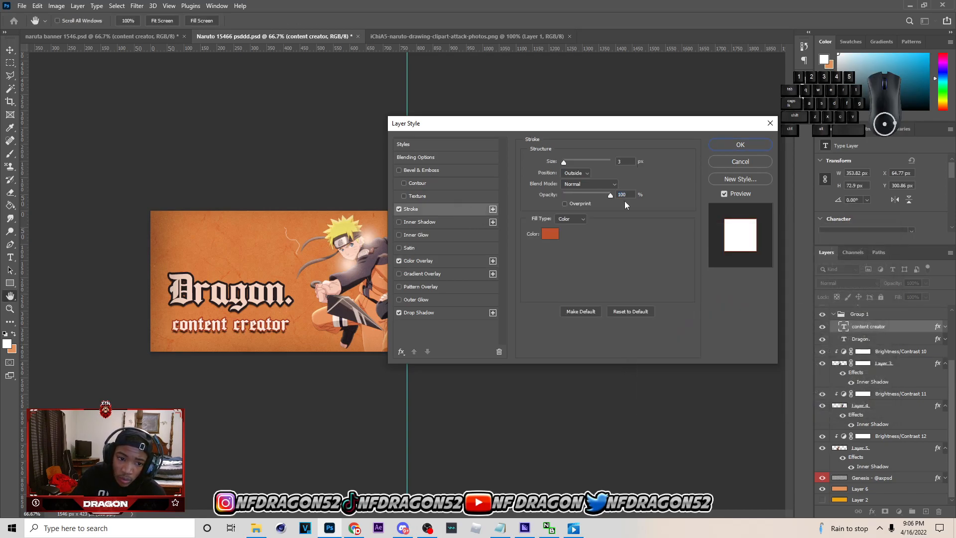
click(557, 233)
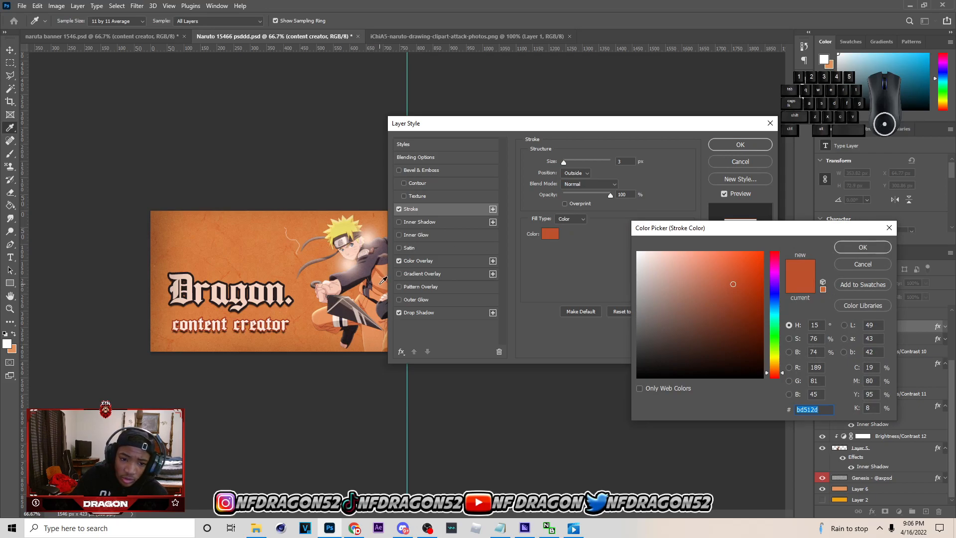
click(305, 290)
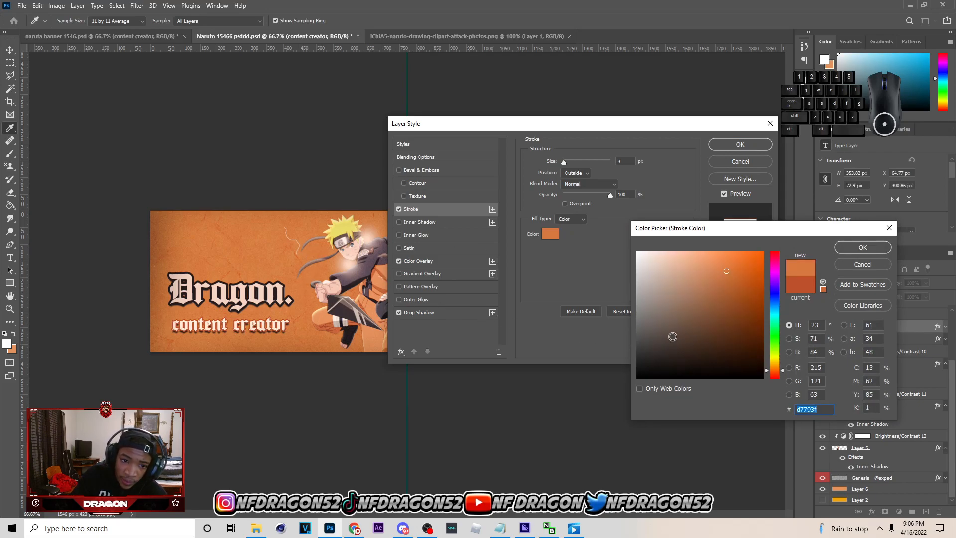
click(848, 248)
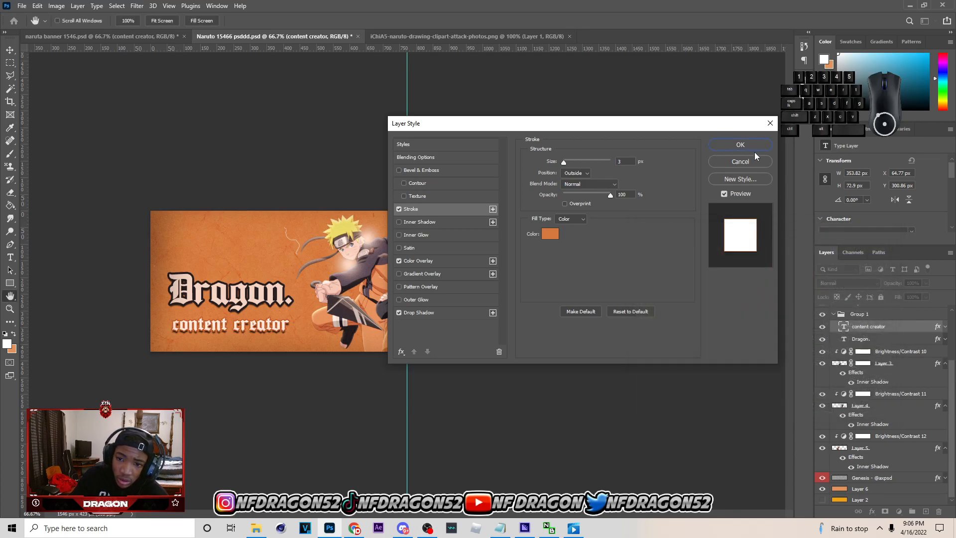
- Apply the stroke settings and nudge the content creator text slightly up toward the Dragon. title
click(748, 150)
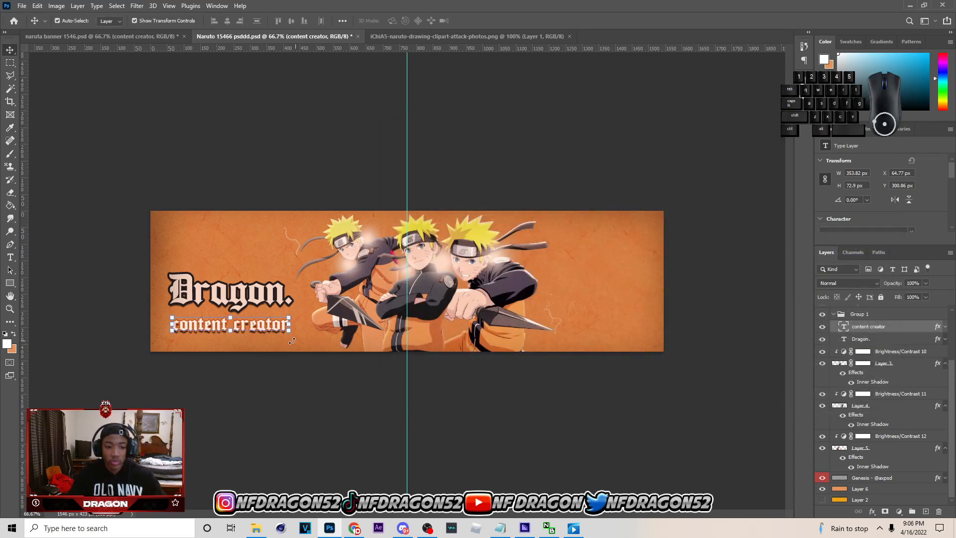
key(Up)
key(Up)
key(Up)
key(Up)
key(Up)
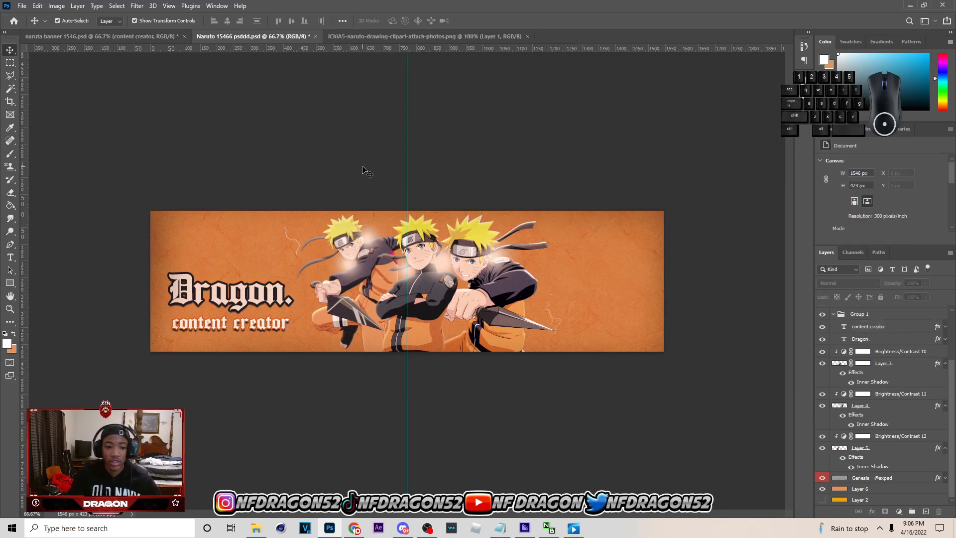
- Move the Dragon. title and the content creator text up together by about 17 px and save the banner
shift+click(279, 294)
key(ctrl+t)
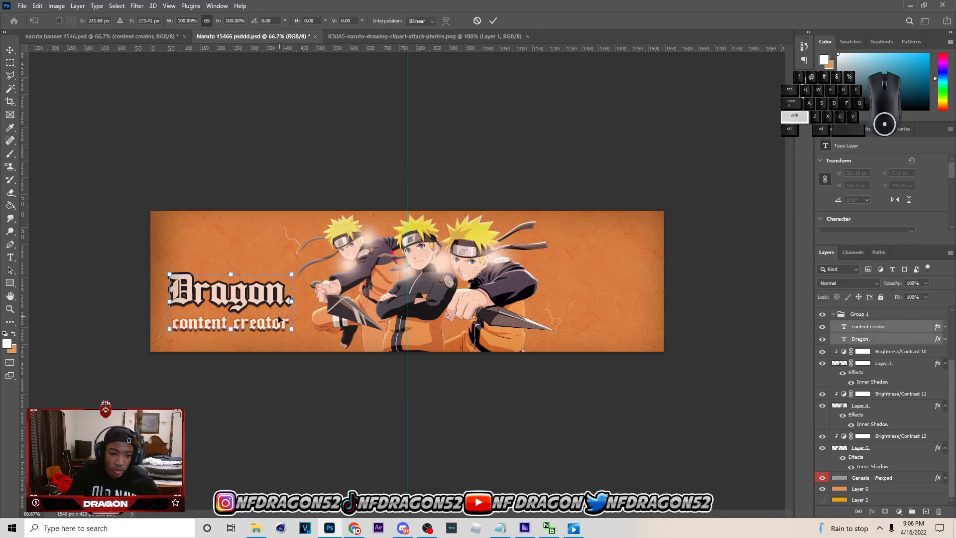
drag(272, 326, 272, 320)
click(495, 21)
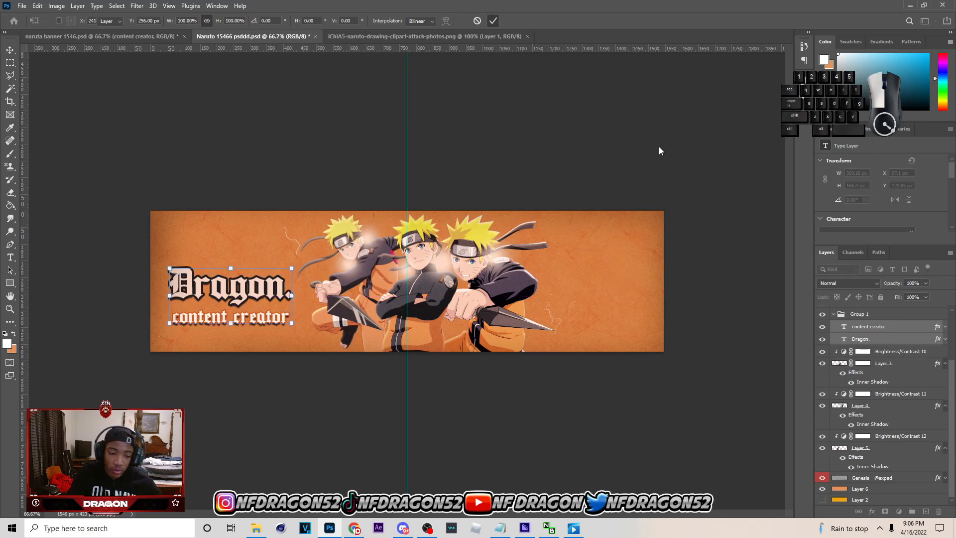
click(604, 186)
key(ctrl+s)
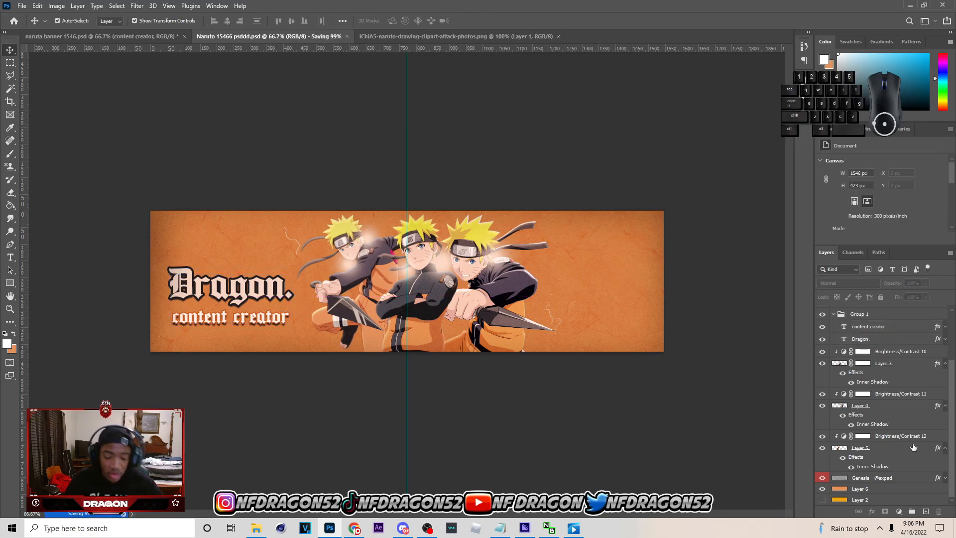
click(853, 480)
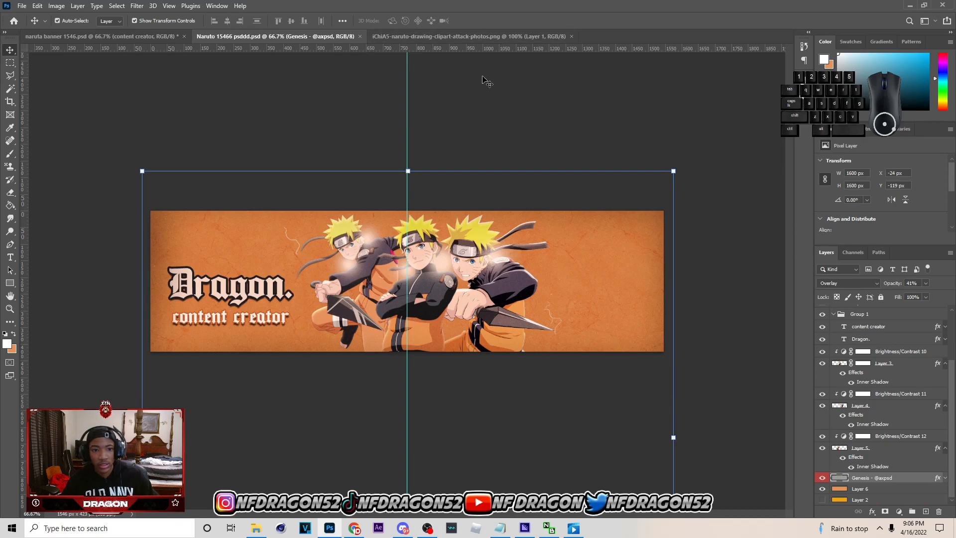
click(862, 491)
drag(571, 50, 697, 281)
key(ctrl+z)
click(674, 191)
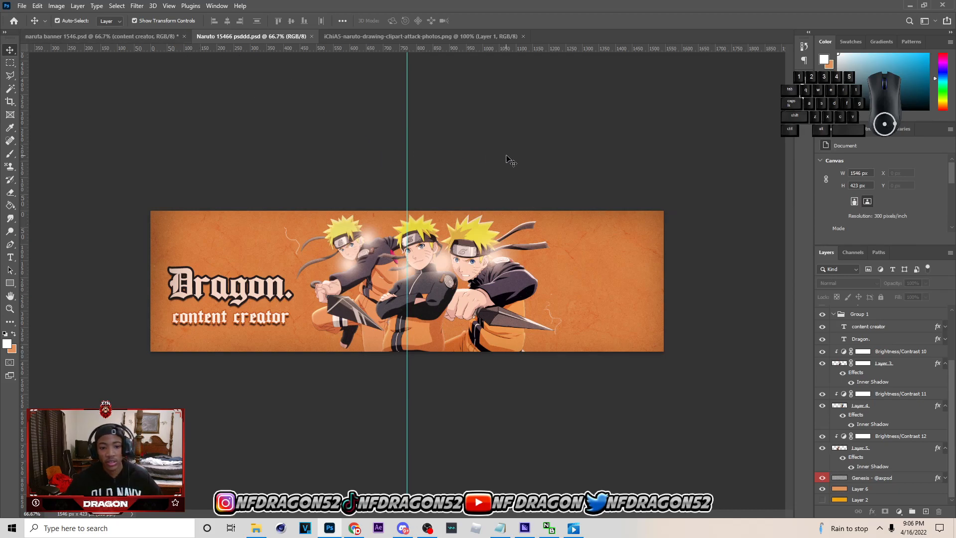
- Collapse Group 1 and browse for images to open in the 2K Logos folder of GFXPACKS' Recycled GFX Pack
scroll(860, 329, up, 1)
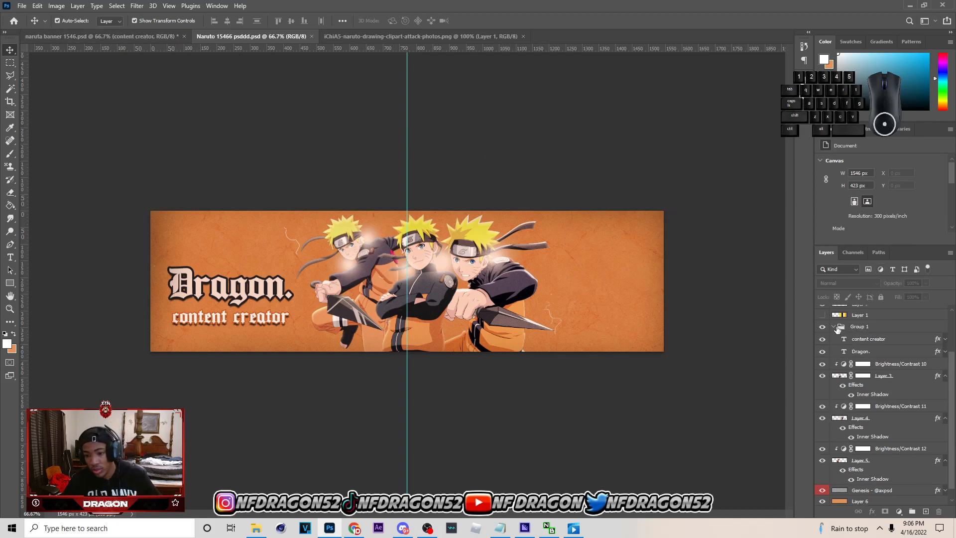
click(834, 327)
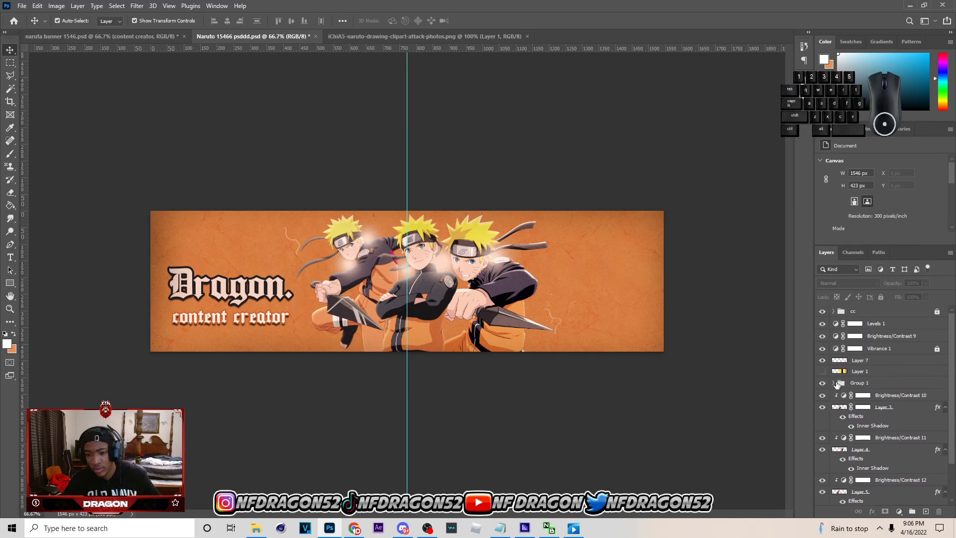
click(21, 5)
click(30, 28)
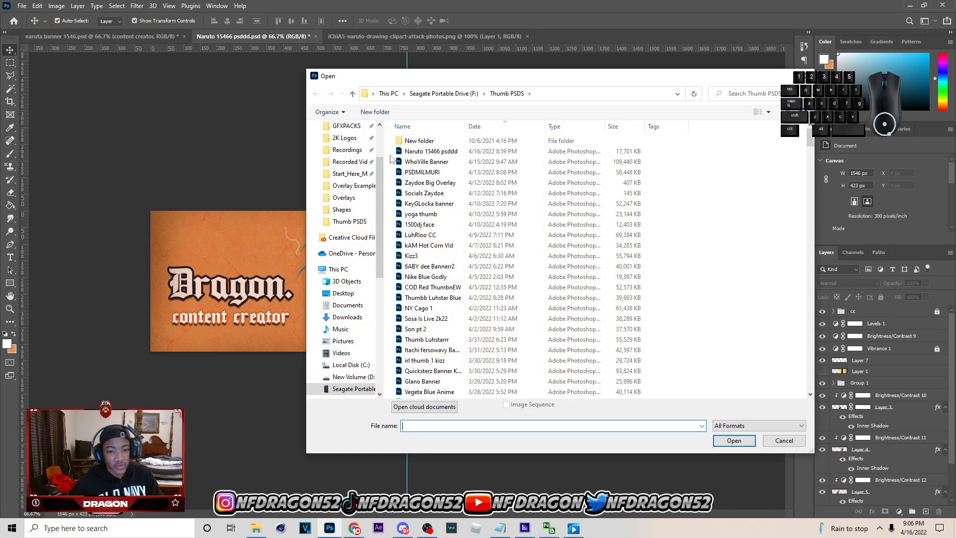
click(344, 127)
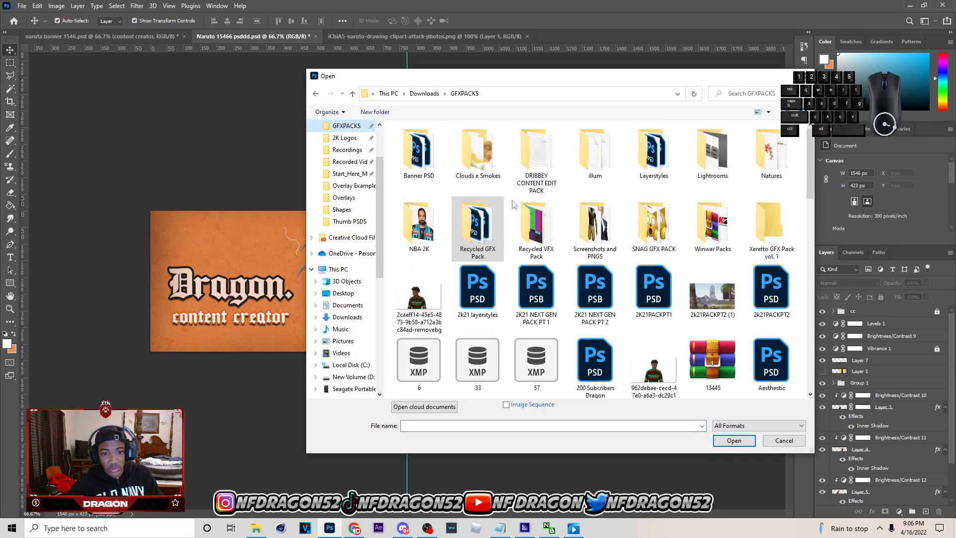
double_click(495, 247)
double_click(418, 149)
scroll(568, 281, down, 10)
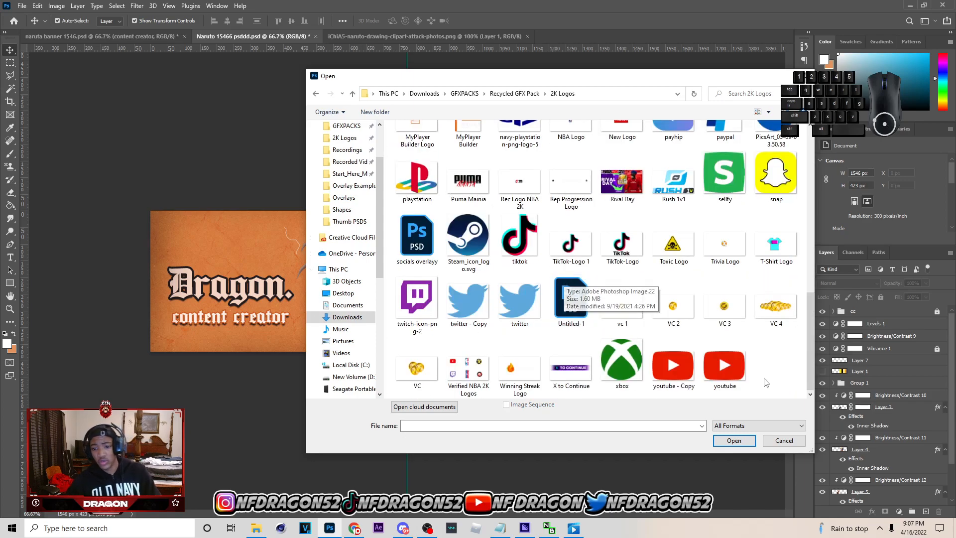
- Open the youtube, twitter and instagram logo images together from the 2K Logos folder
click(724, 368)
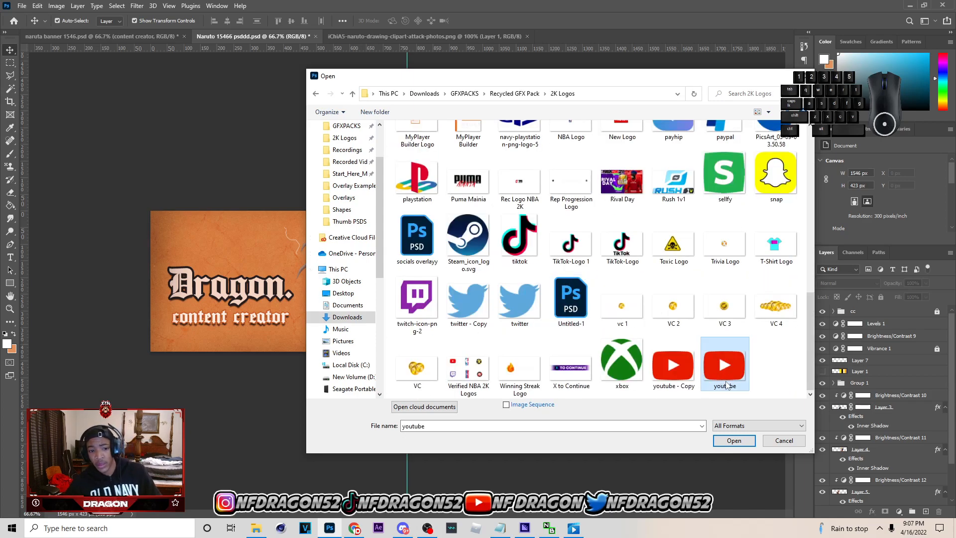
ctrl+click(512, 321)
scroll(640, 366, up, 3)
scroll(640, 366, down, 3)
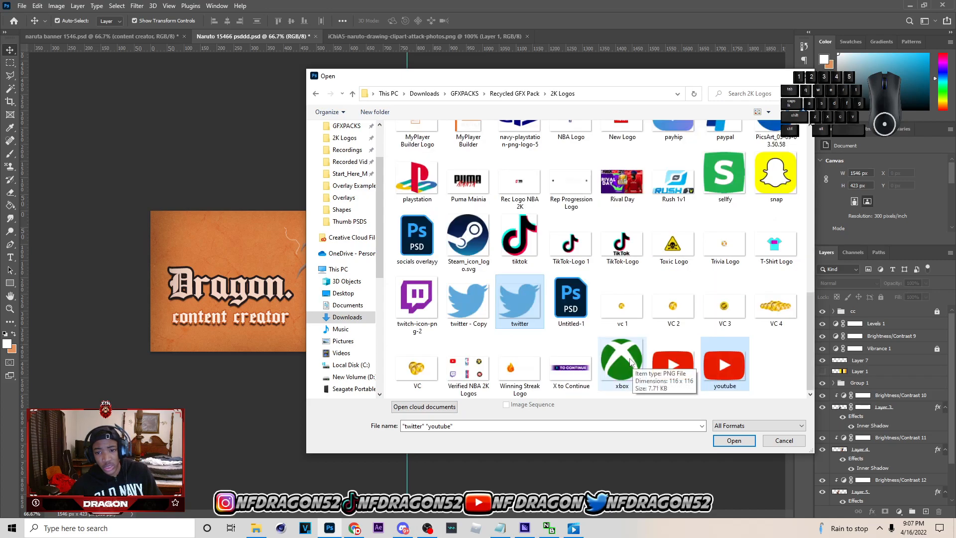
scroll(630, 362, up, 8)
ctrl+click(418, 326)
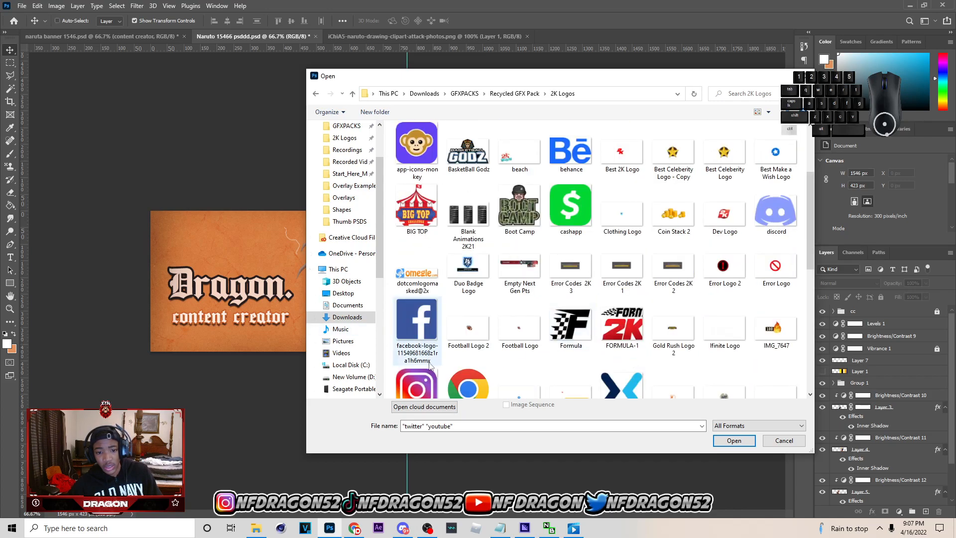
ctrl+click(417, 345)
ctrl+click(418, 386)
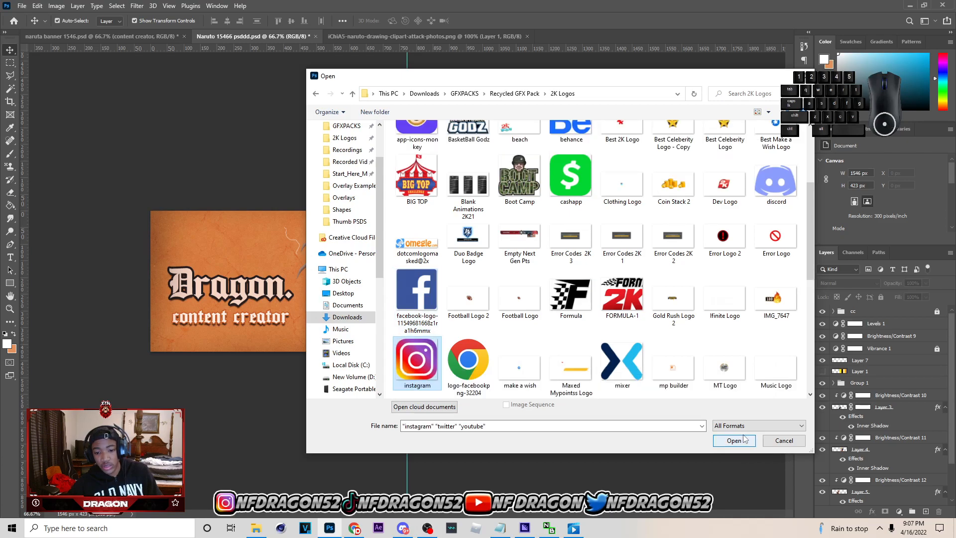
click(749, 441)
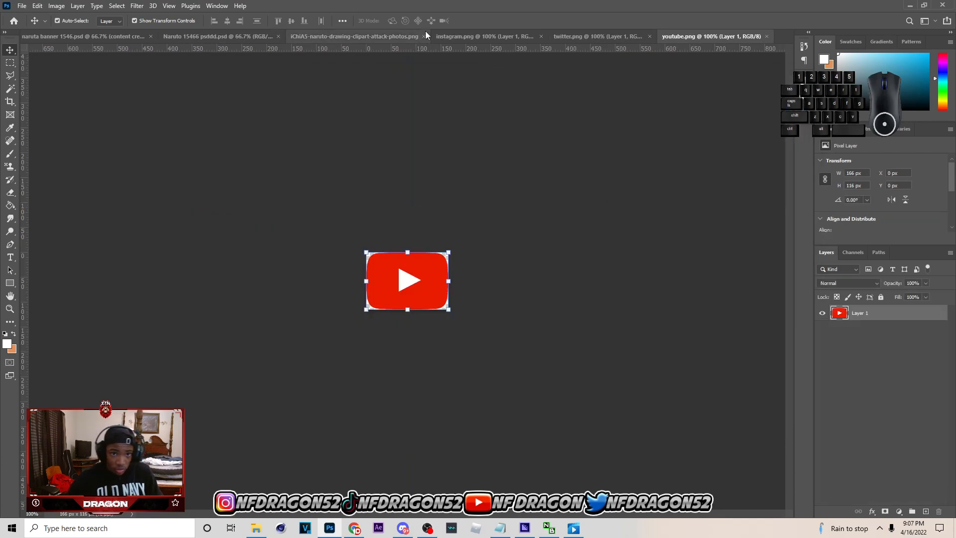
- Close the Naruto clip-art image and copy the YouTube, Instagram and Twitter logos into the Naruto 15466 banner
click(425, 37)
click(441, 36)
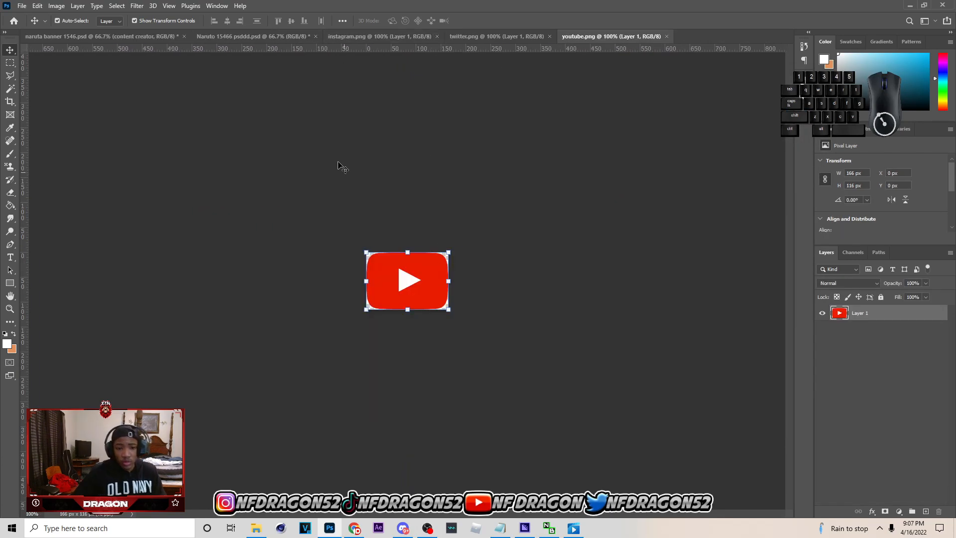
drag(302, 59, 405, 37)
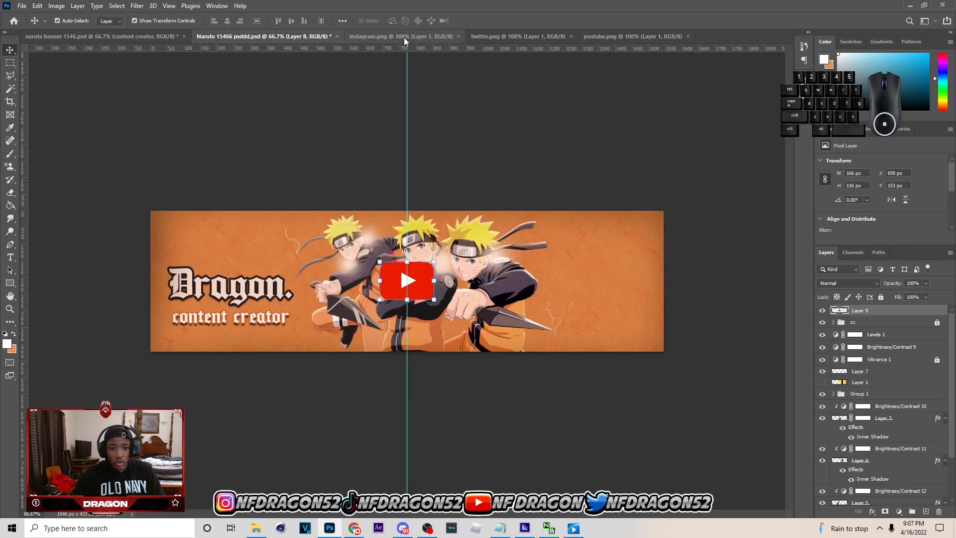
click(394, 38)
drag(349, 57, 516, 40)
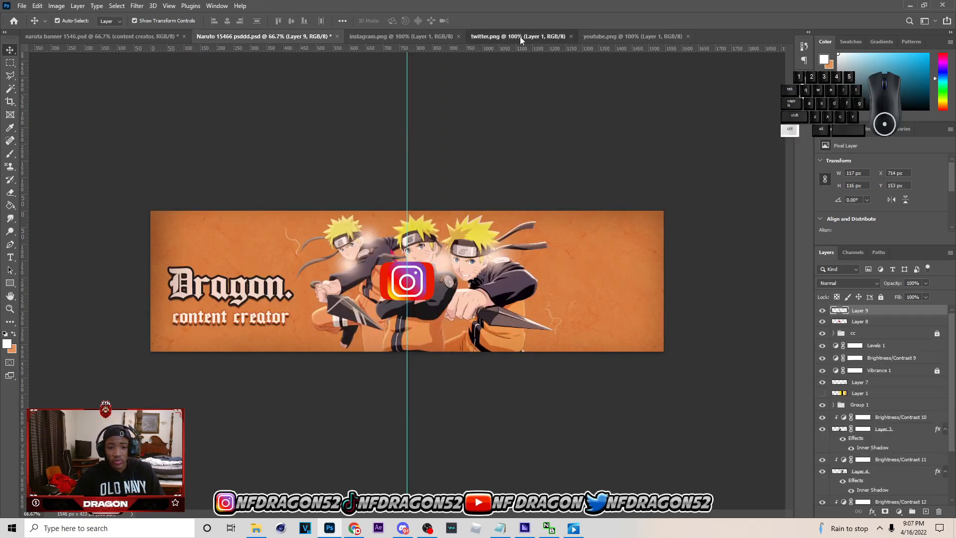
click(520, 37)
drag(316, 43, 523, 155)
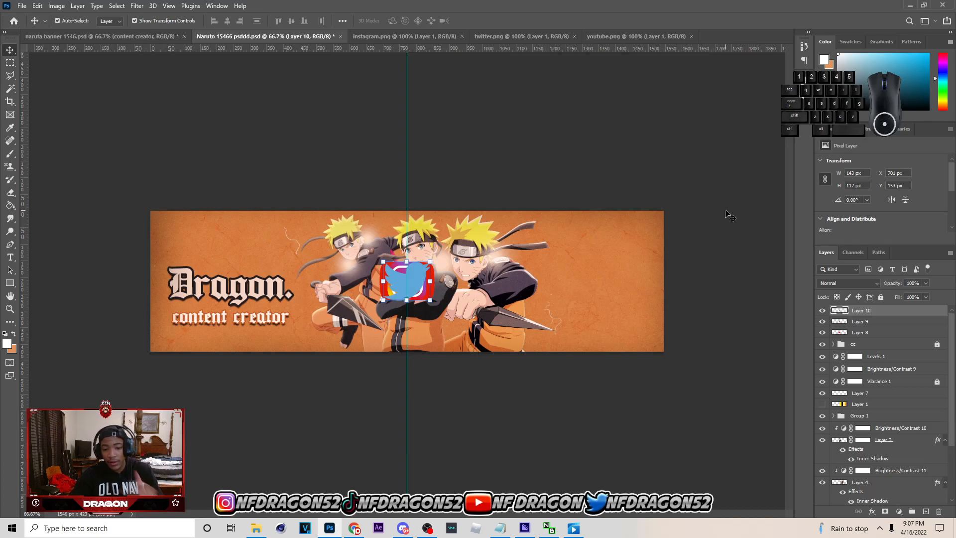
- Move the three logo layers, Layer 8, Layer 9 and Layer 10, down the stack to directly above Group 1
shift+click(869, 322)
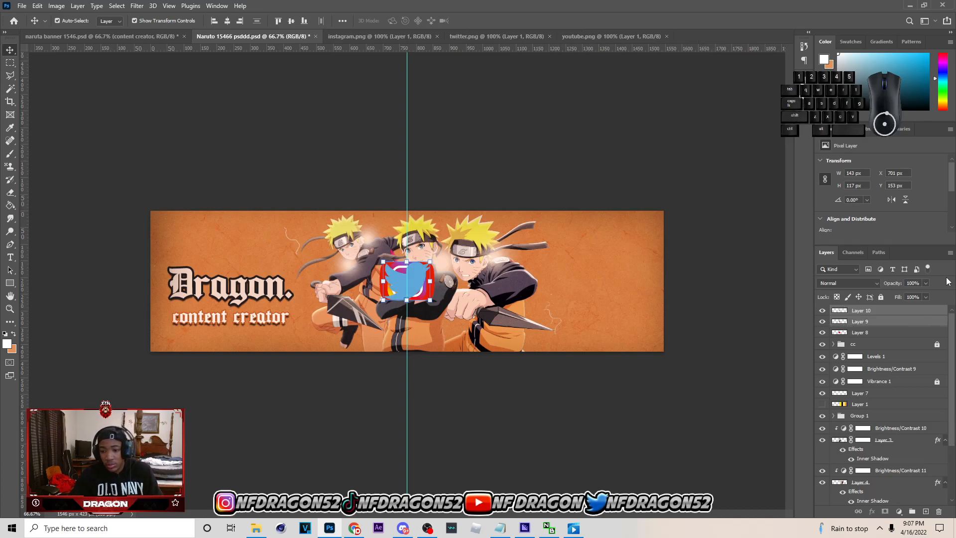
click(882, 332)
shift+click(875, 310)
drag(875, 311, 841, 407)
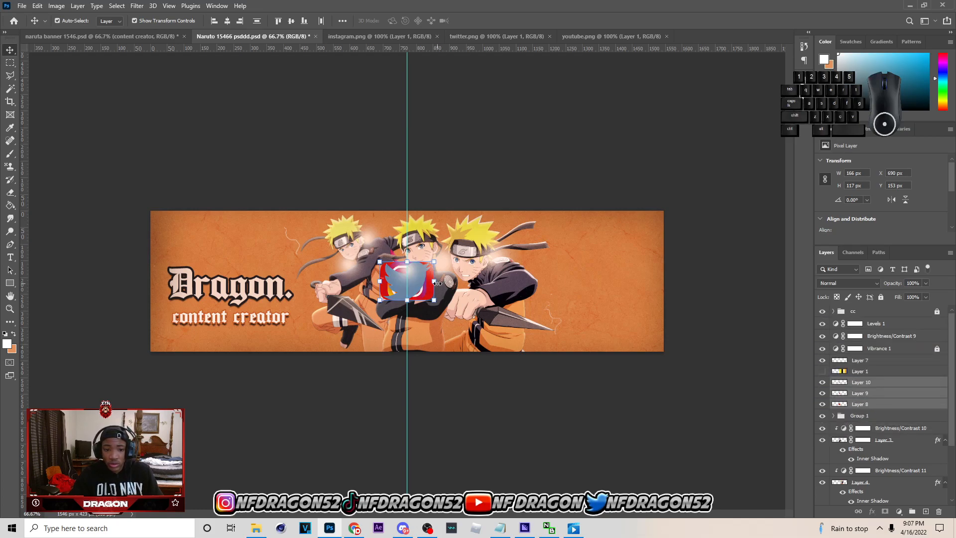
- Scale the three logos down to about 48 px high and stack them vertically in the empty area beside the rightmost character
key(ctrl+t)
drag(434, 300, 572, 301)
key(Return)
click(568, 277)
click(587, 154)
drag(568, 263, 569, 277)
- Undo the last logo moves and rearrange the column as Instagram, Twitter and YouTube from top to bottom
ctrl+click(840, 383)
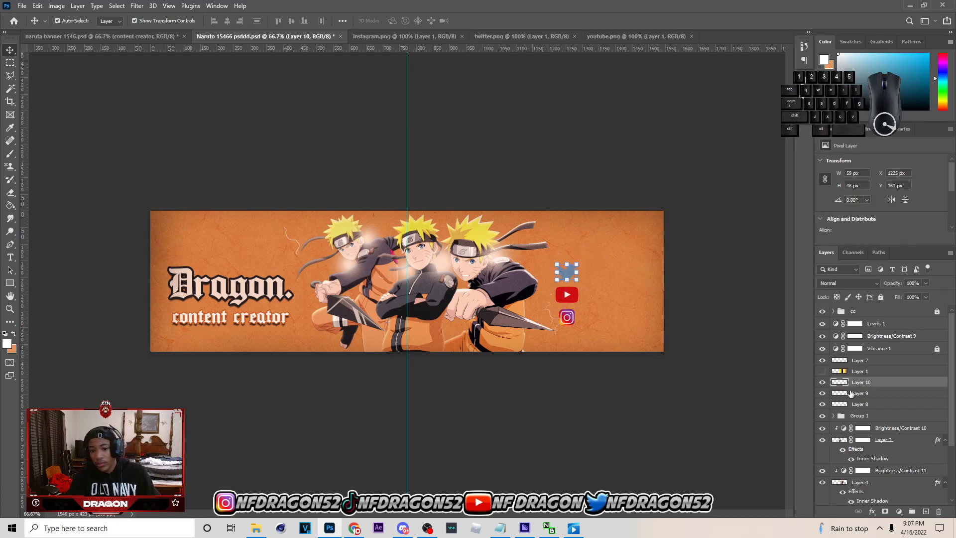
key(ctrl+z)
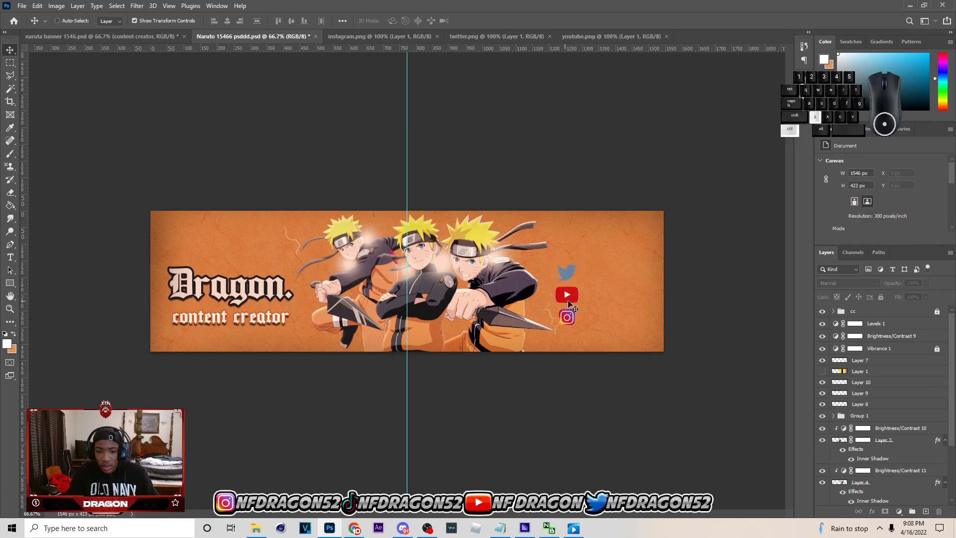
key(ctrl+z)
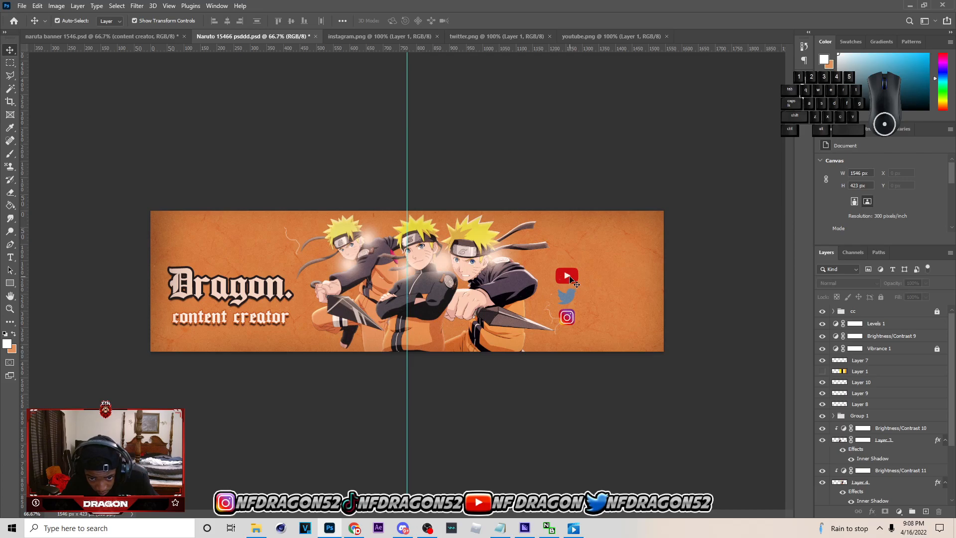
mouse_move(572, 280)
mouse_down()
mouse_move(571, 316)
mouse_move(572, 280)
mouse_up()
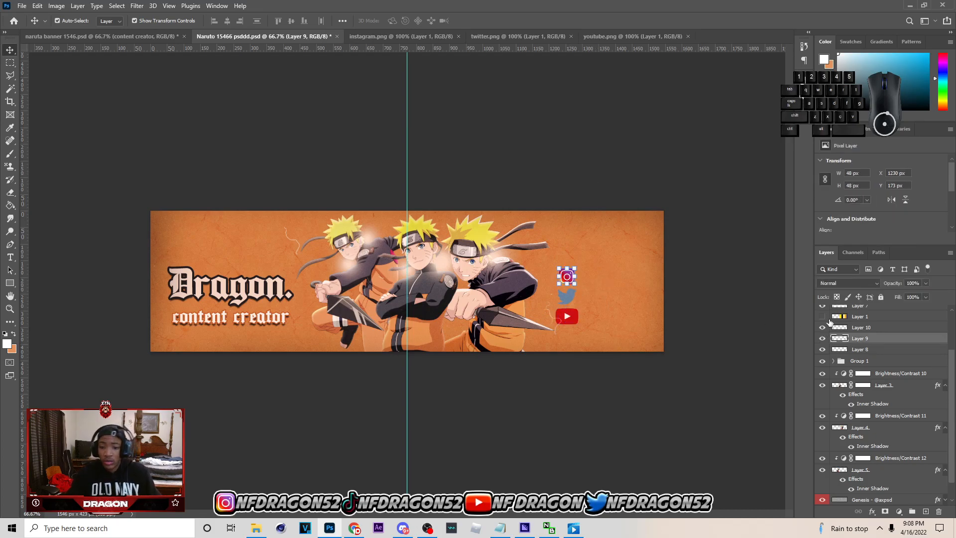
- Move the three social logos up together by 6 px and save the banner
click(862, 328)
shift+click(862, 349)
drag(573, 299, 573, 303)
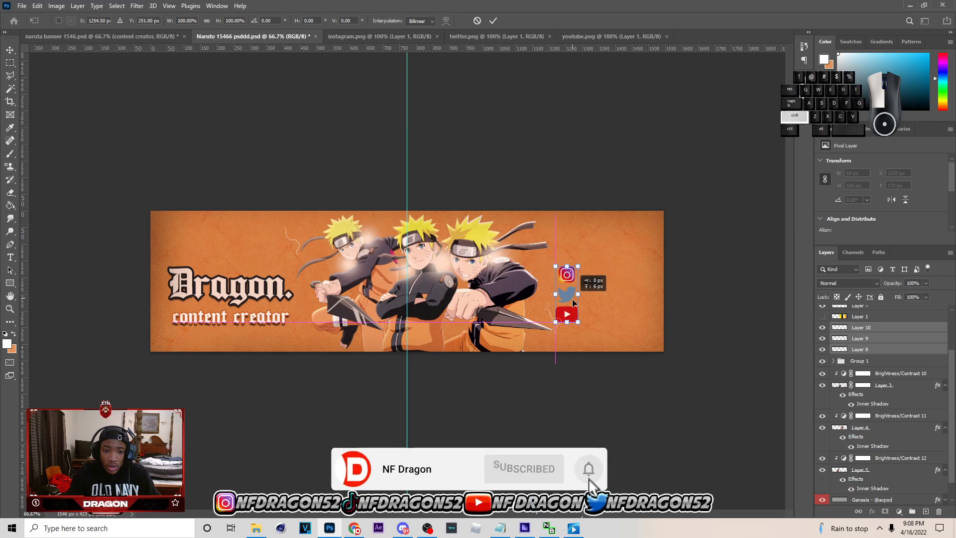
click(493, 20)
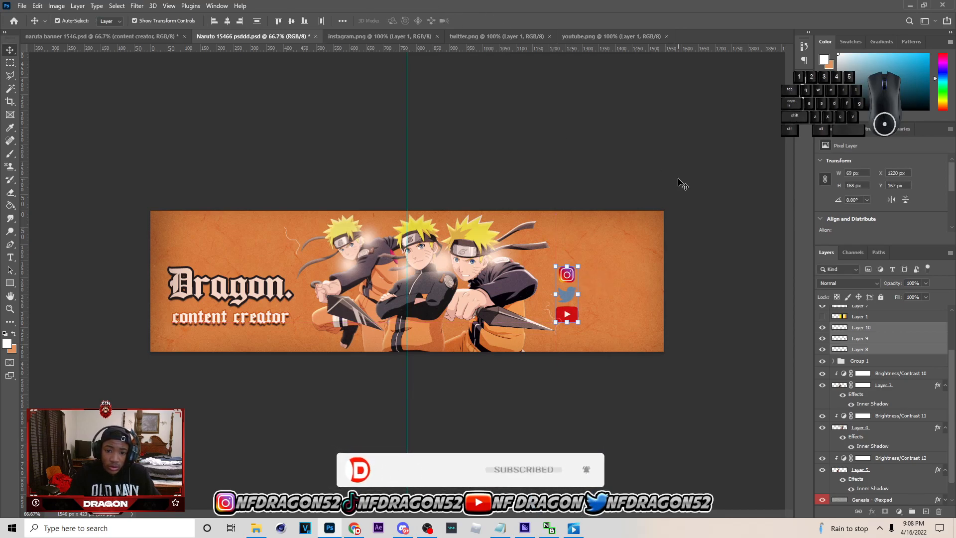
key(ctrl+s)
- Group Layer 8, Layer 9 and Layer 10 and name the group Socials
shift+click(862, 328)
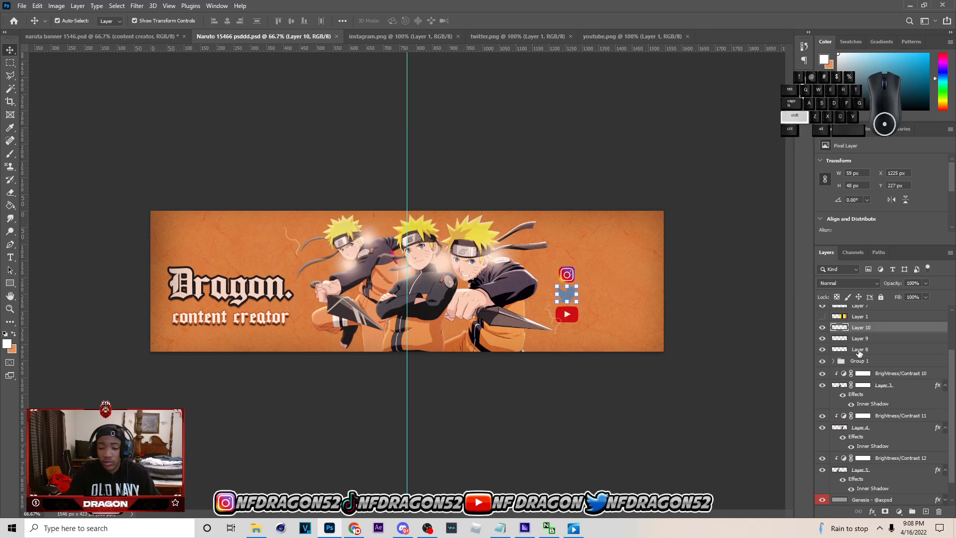
shift+click(859, 351)
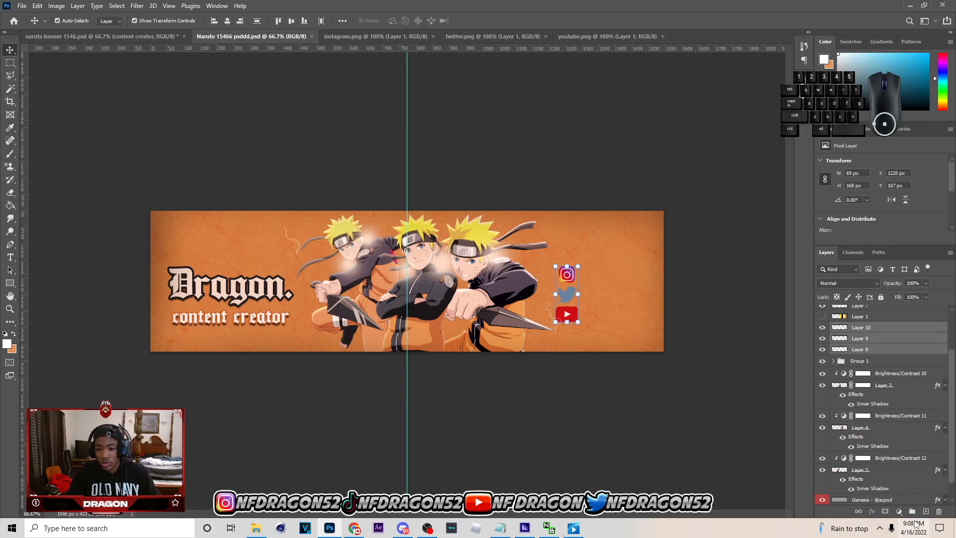
key(ctrl+g)
double_click(855, 328)
key(Caps_Lock)
text(S)
key(Caps_Lock)
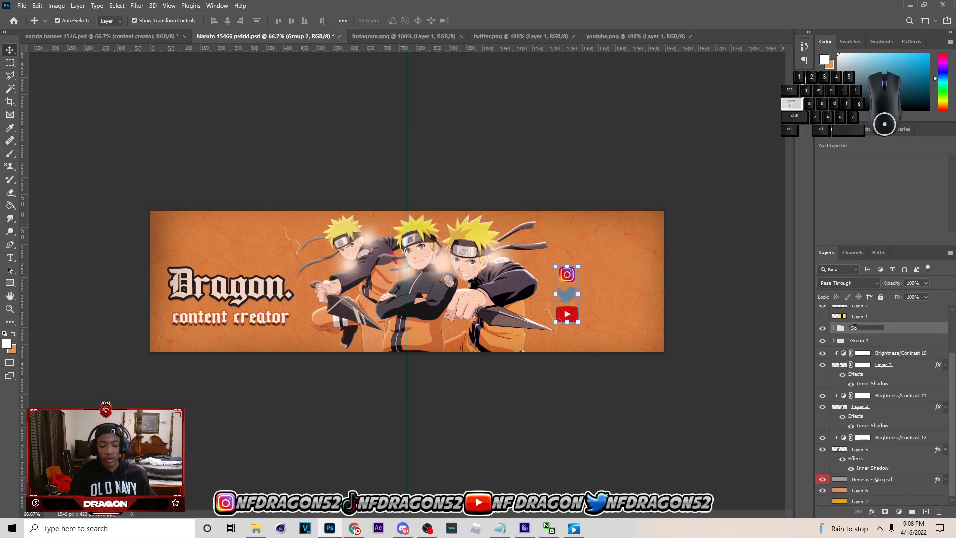
key(Return)
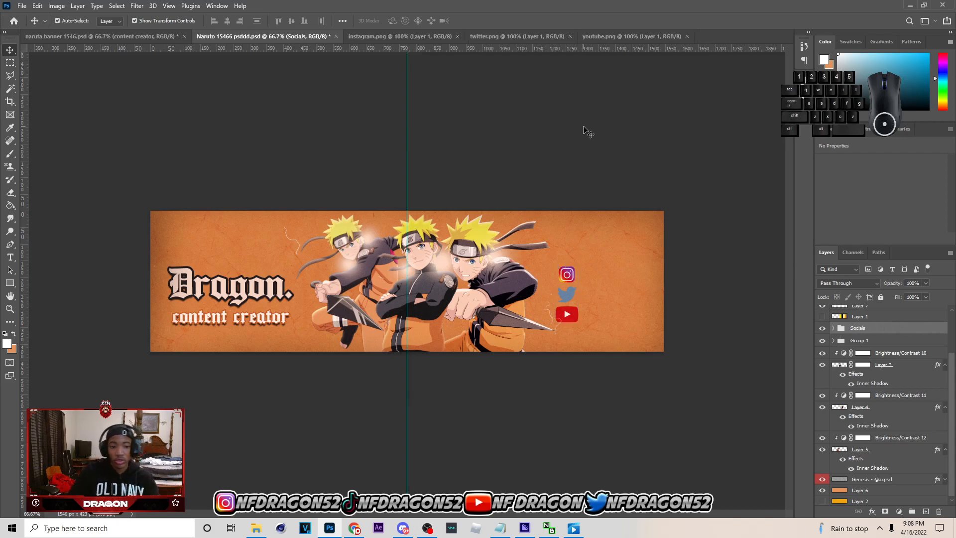
- Apply the drop shadow layer style from the naruta banner 1546 document's socials group to the Socials group
click(589, 132)
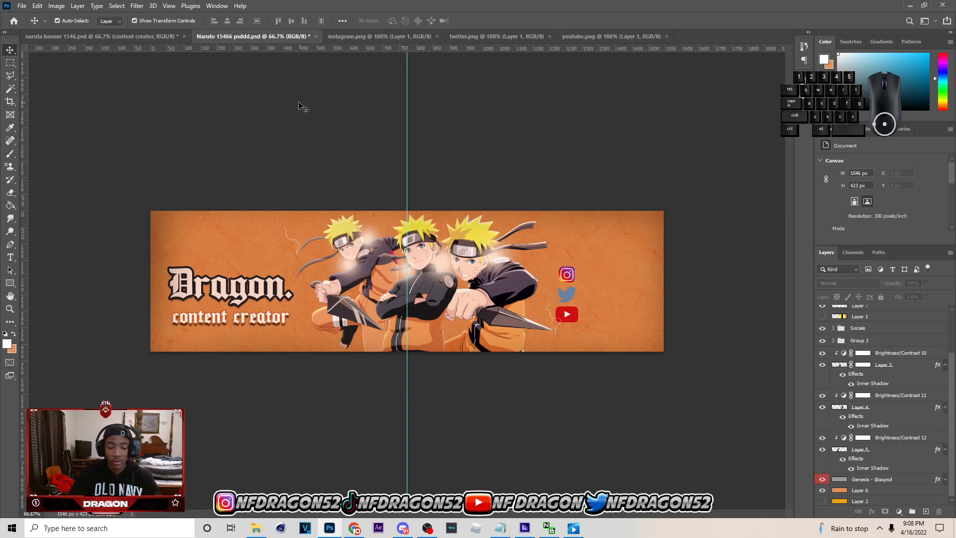
click(890, 374)
click(752, 336)
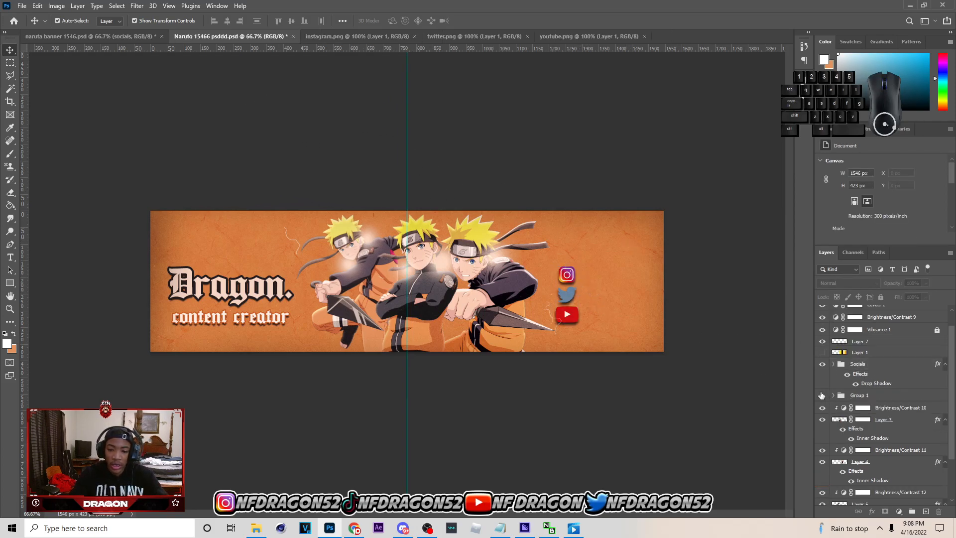
- Expand the Socials group and add the horizontal text NFDRAGON52 beside the Instagram logo
click(833, 364)
click(10, 257)
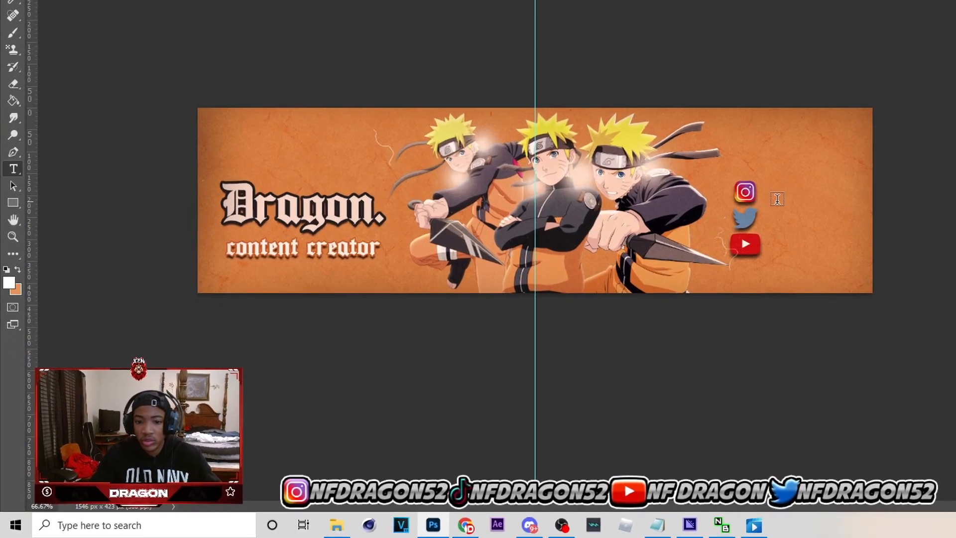
click(593, 280)
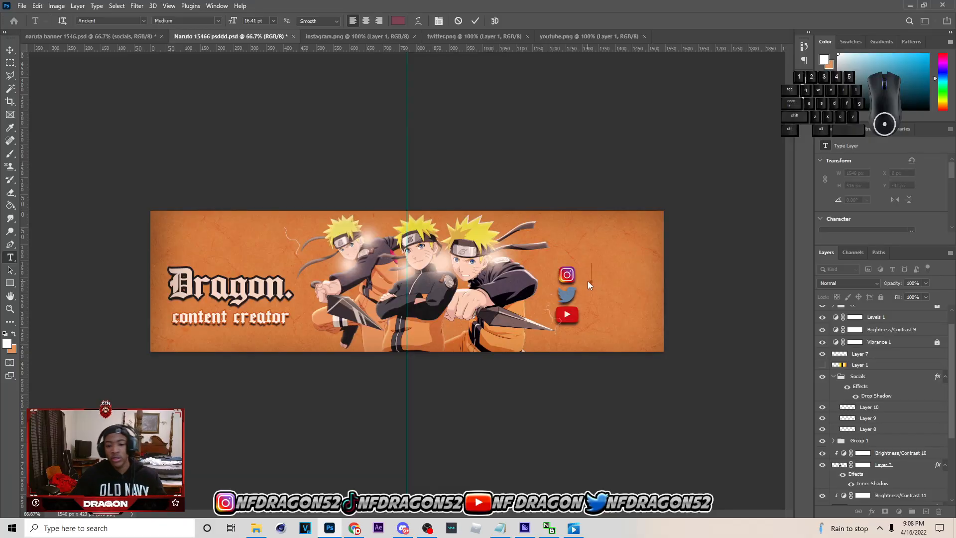
right_click(16, 259)
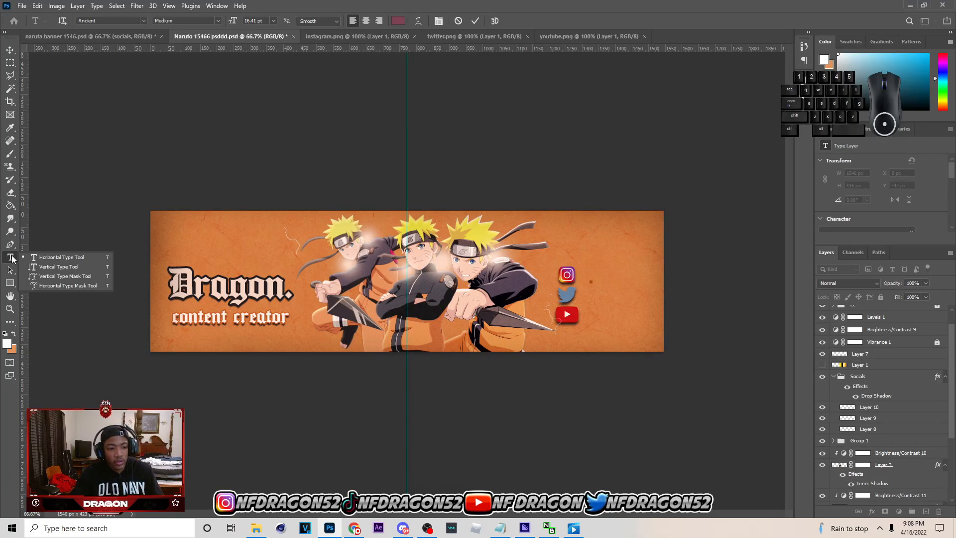
click(58, 259)
text(f)
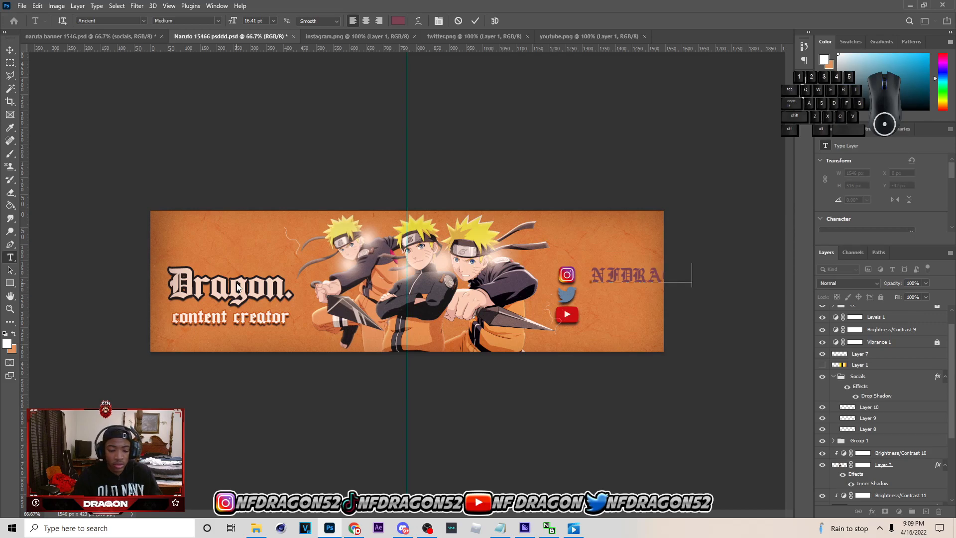
text(drag)
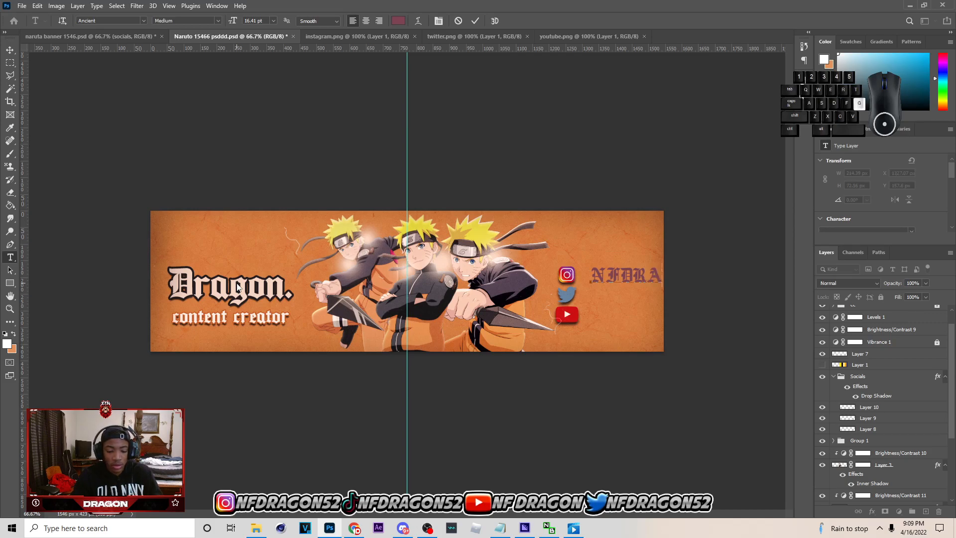
- Change the NFDRAGON52 text's font to Bebas Neue and its colour to white (ffffff)
double_click(642, 270)
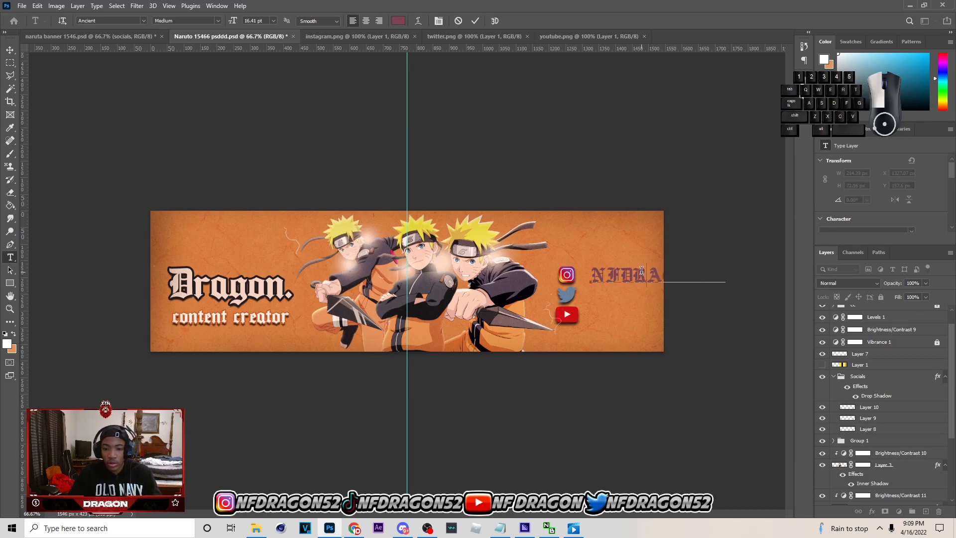
click(145, 20)
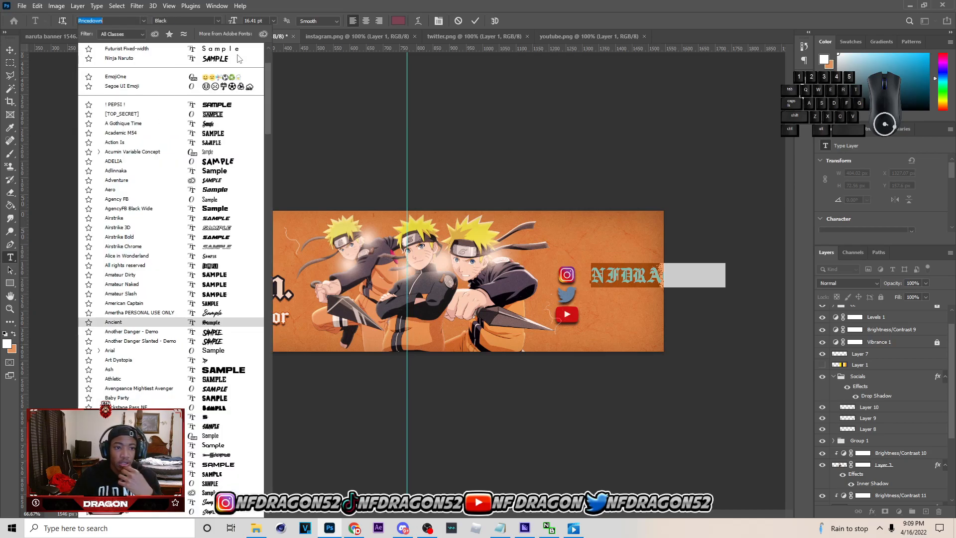
scroll(264, 90, up, 10)
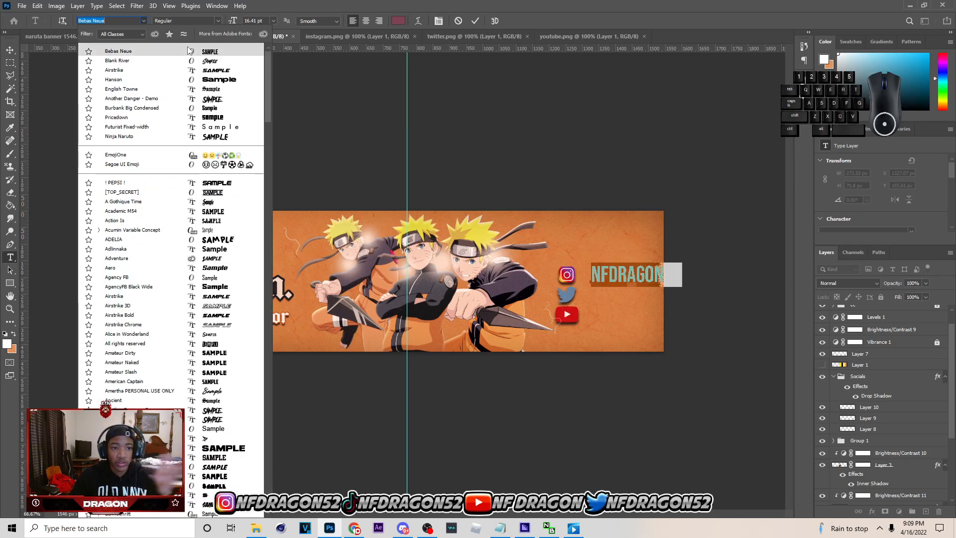
click(174, 50)
click(396, 20)
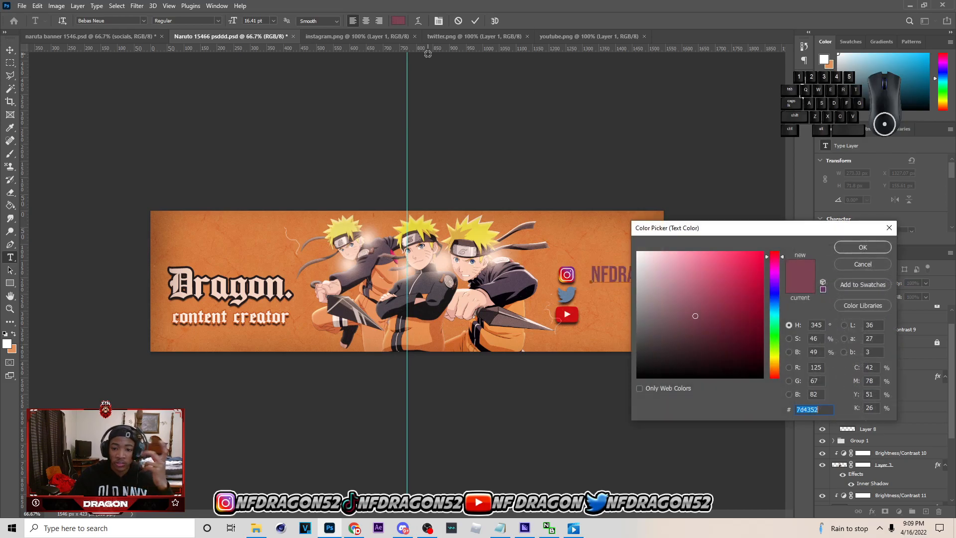
text(ffffff)
click(863, 248)
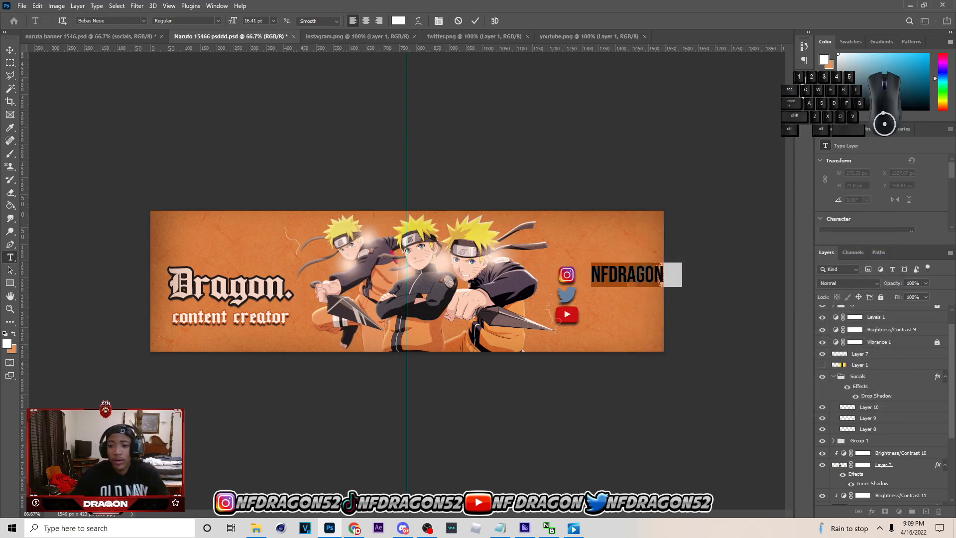
- Apply faux italic to the NFDRAGON52 text and commit the edit
click(806, 113)
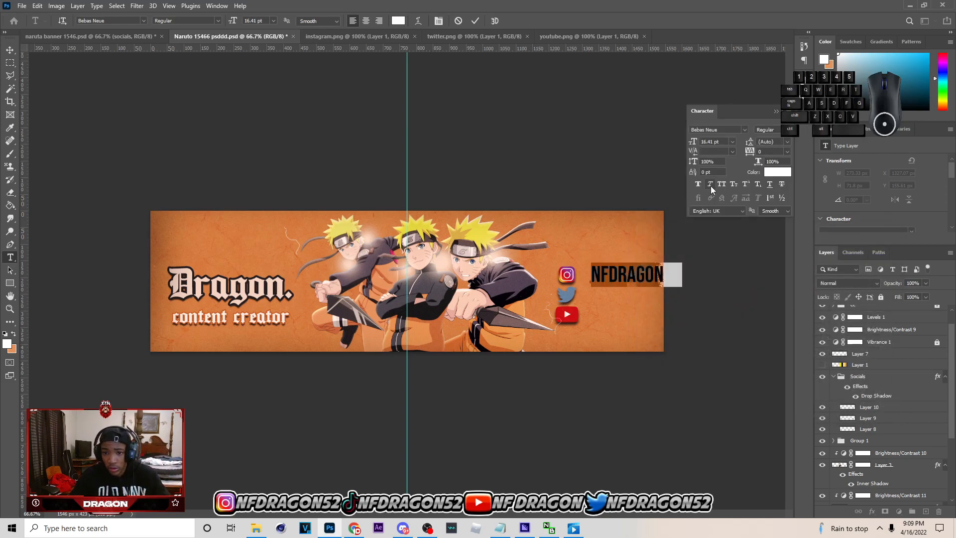
click(711, 186)
click(10, 50)
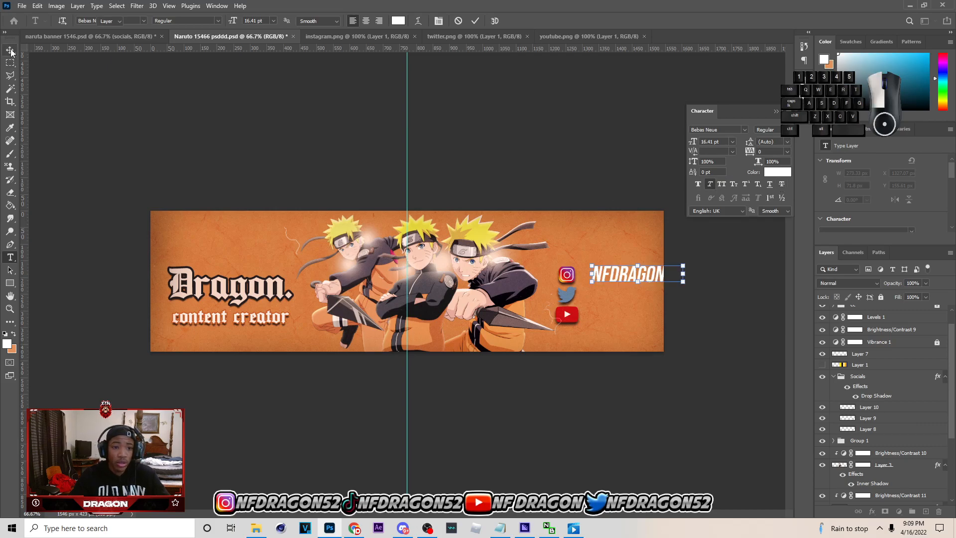
- Hide the Character panel and show it again
click(217, 6)
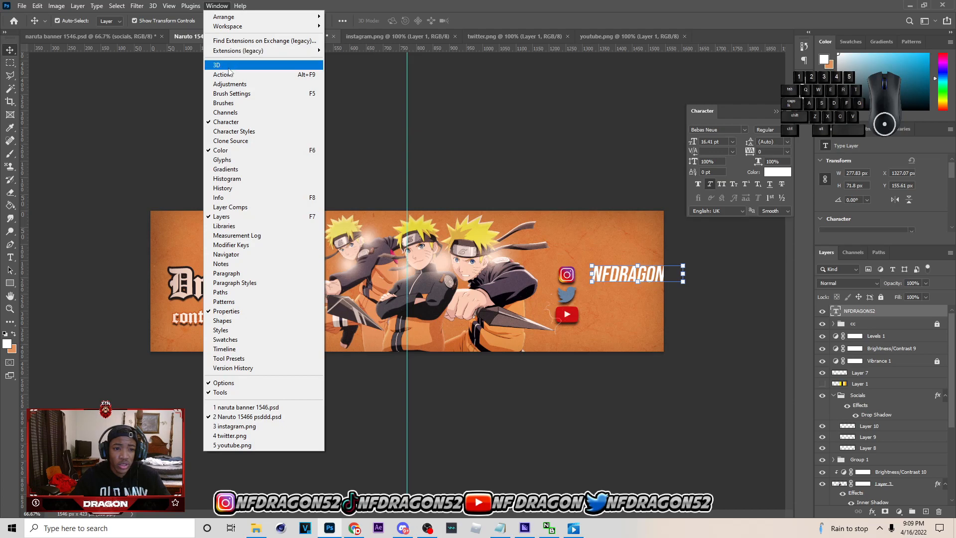
click(227, 121)
click(216, 6)
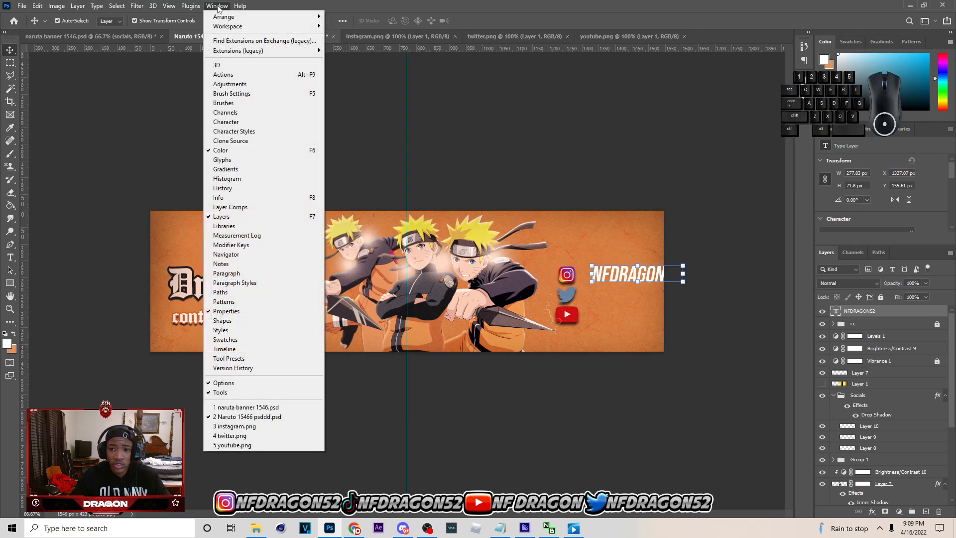
click(244, 121)
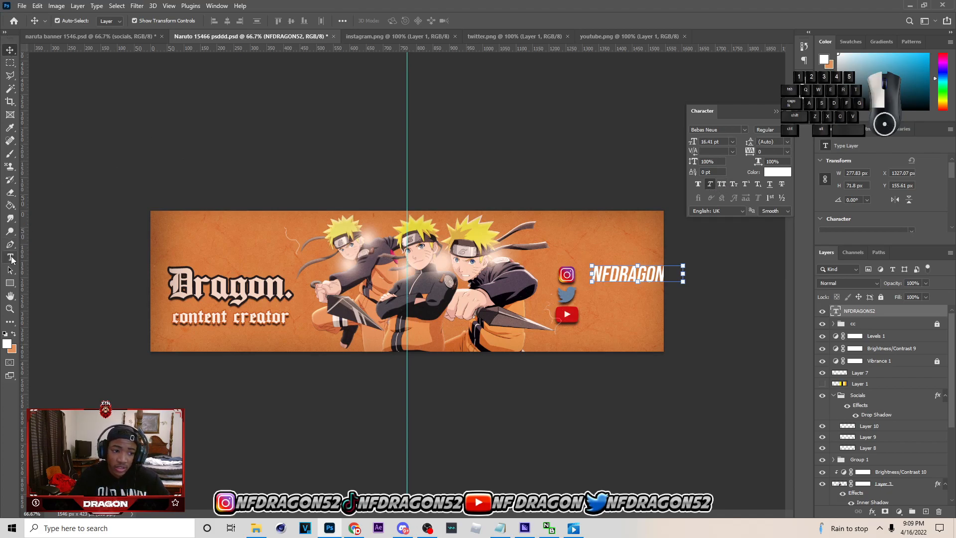
- Insert a slash in front of the handle so the text reads /NFDRAGON52
click(11, 258)
click(586, 275)
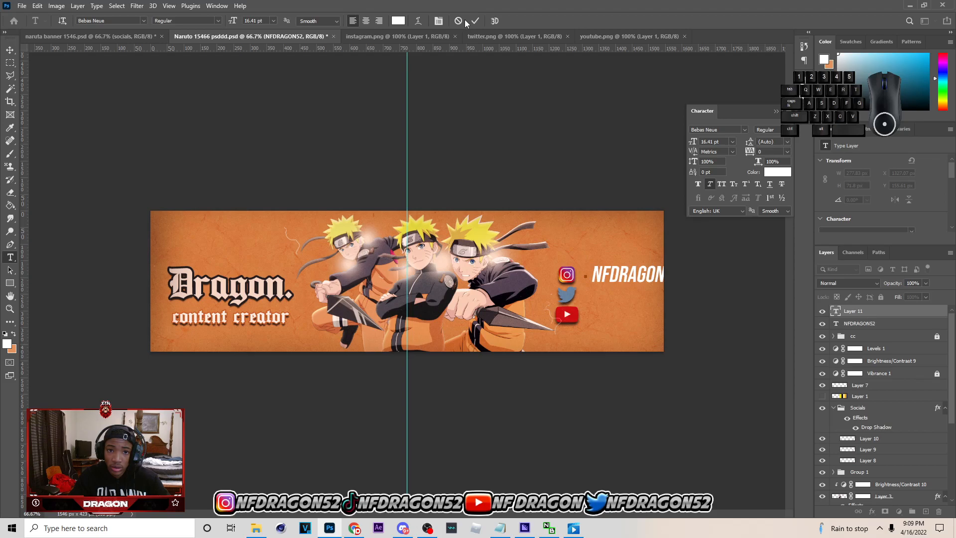
click(593, 273)
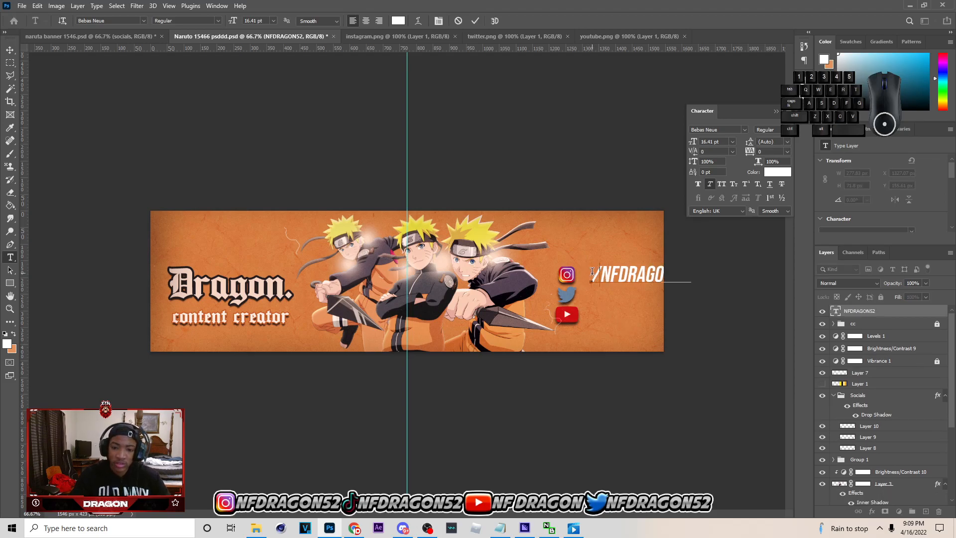
text(/)
click(476, 21)
- Scale the /NFDRAGON52 text down to about 67% and place it directly beside the Instagram logo
key(ctrl+t)
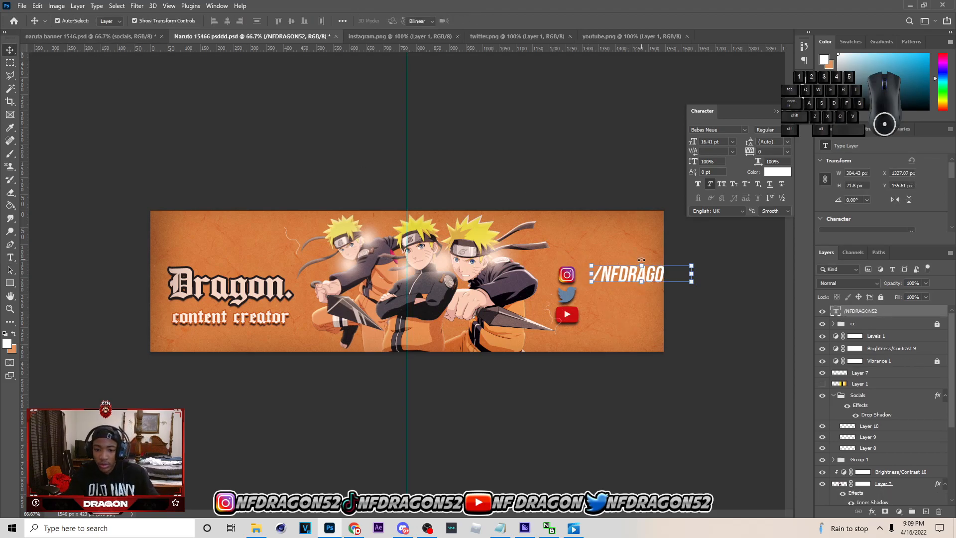
drag(644, 262, 629, 277)
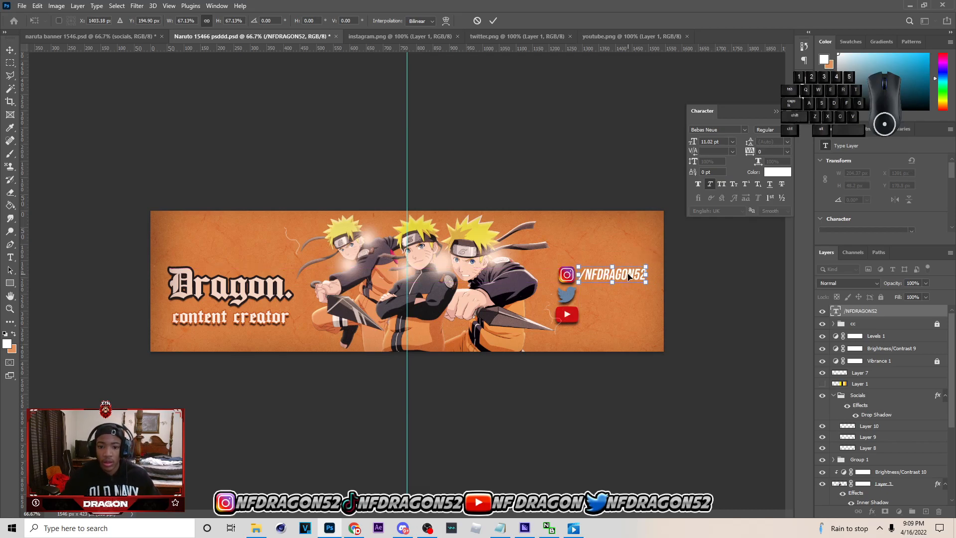
click(493, 21)
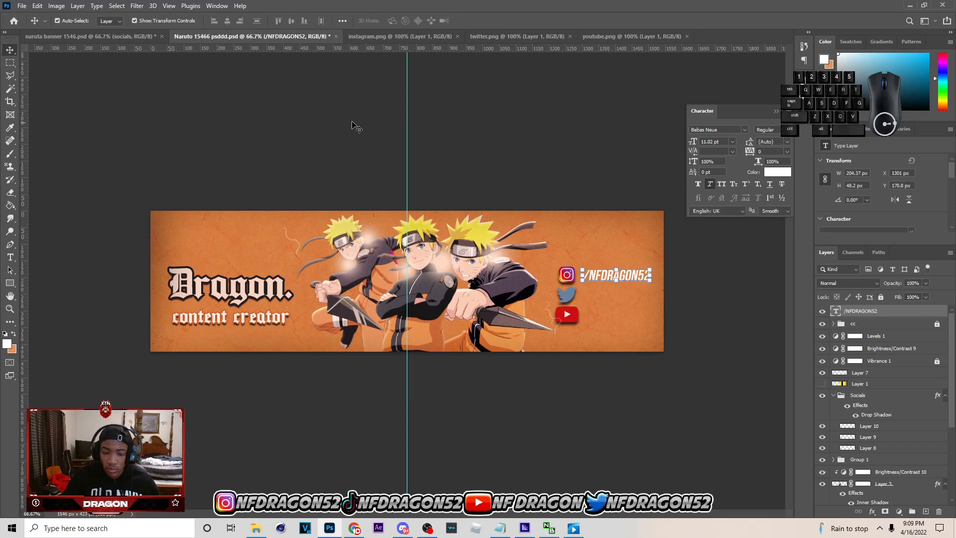
- Duplicate the /NFDRAGON52 text twice and line the copies up beside the Twitter and YouTube logos
key(ctrl+j)
drag(608, 278, 614, 295)
key(ctrl+j)
drag(615, 297, 618, 316)
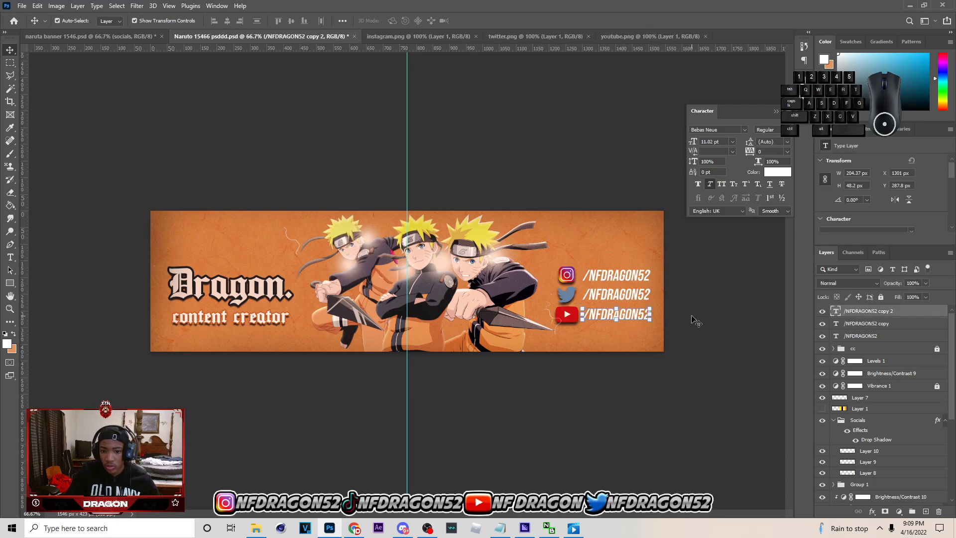
click(600, 297)
click(898, 337)
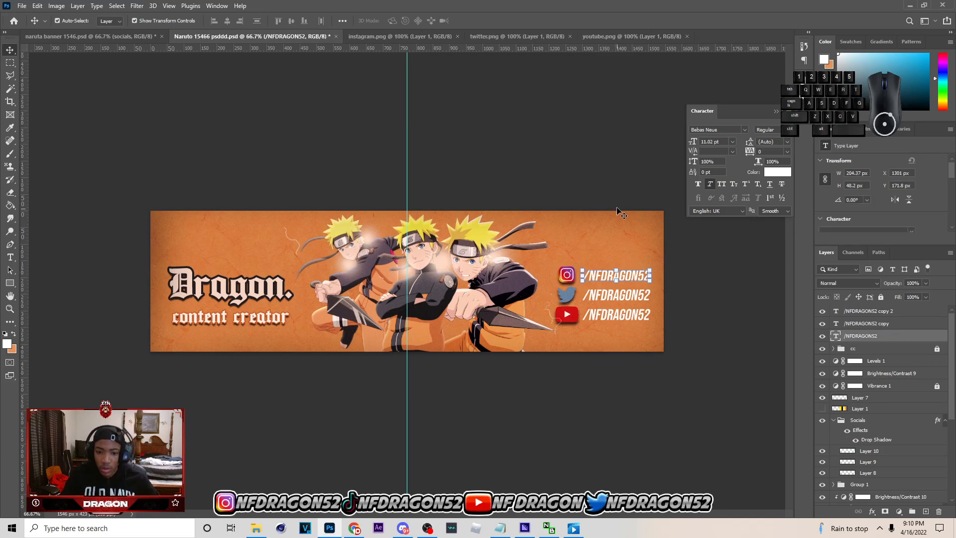
- Move the three /NFDRAGON52 text layers into the Socials group
shift+click(869, 314)
drag(902, 324, 886, 420)
click(734, 343)
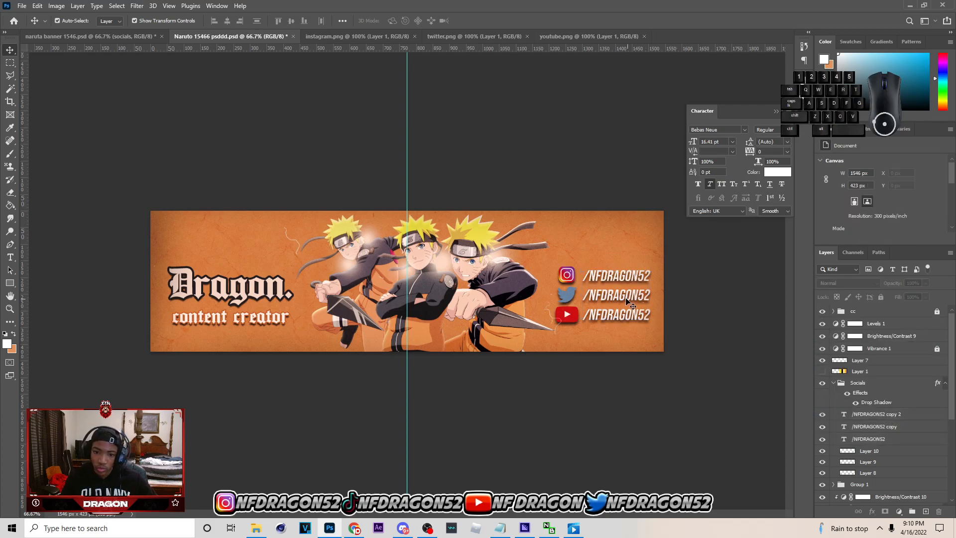
- Save the banner and collapse the Character panel
click(871, 394)
click(877, 414)
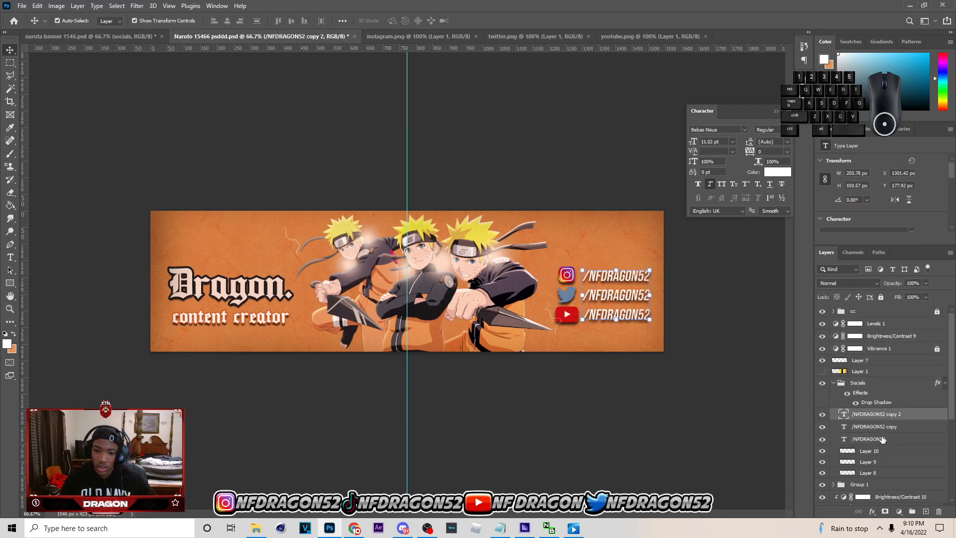
shift+click(883, 439)
click(721, 232)
key(ctrl+s)
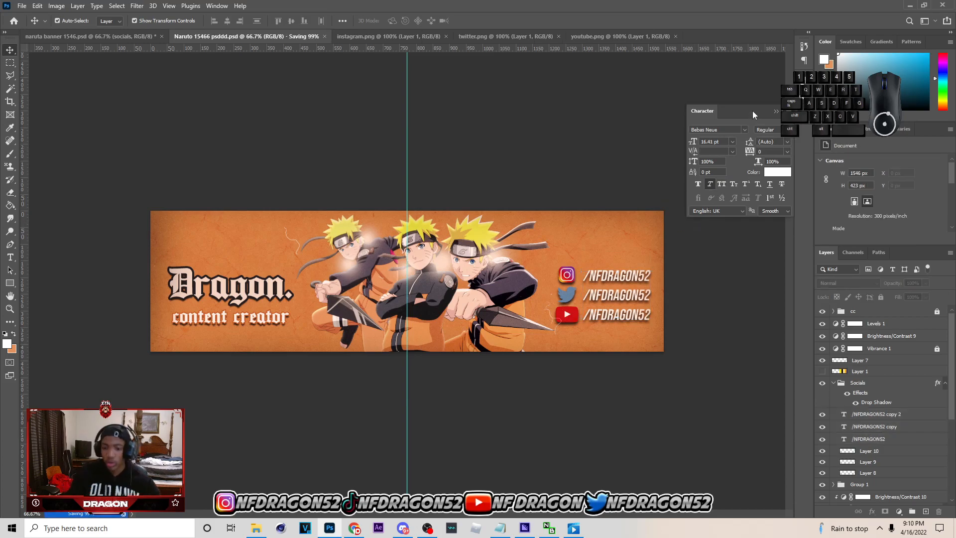
click(776, 112)
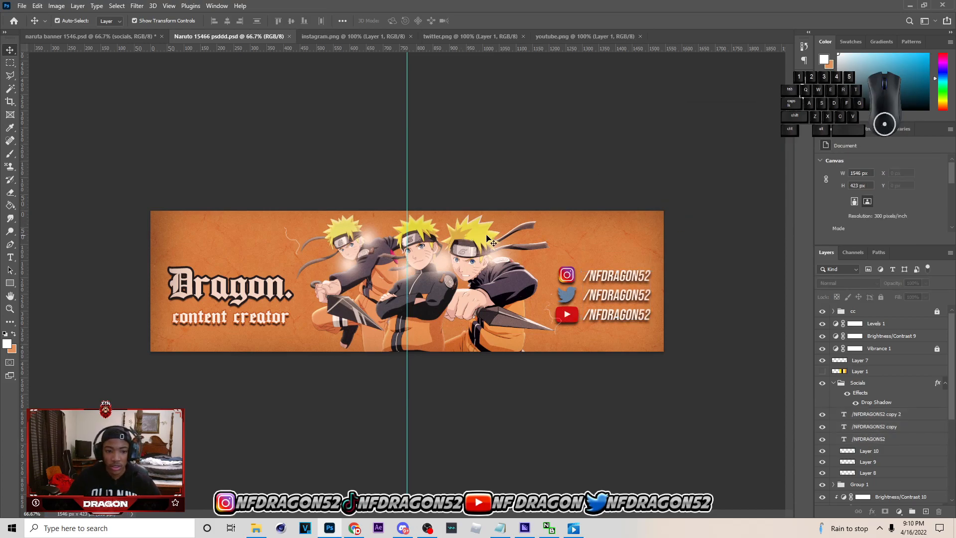
- Raise the saturation of the Vibrance 1 adjustment layer slightly
click(884, 348)
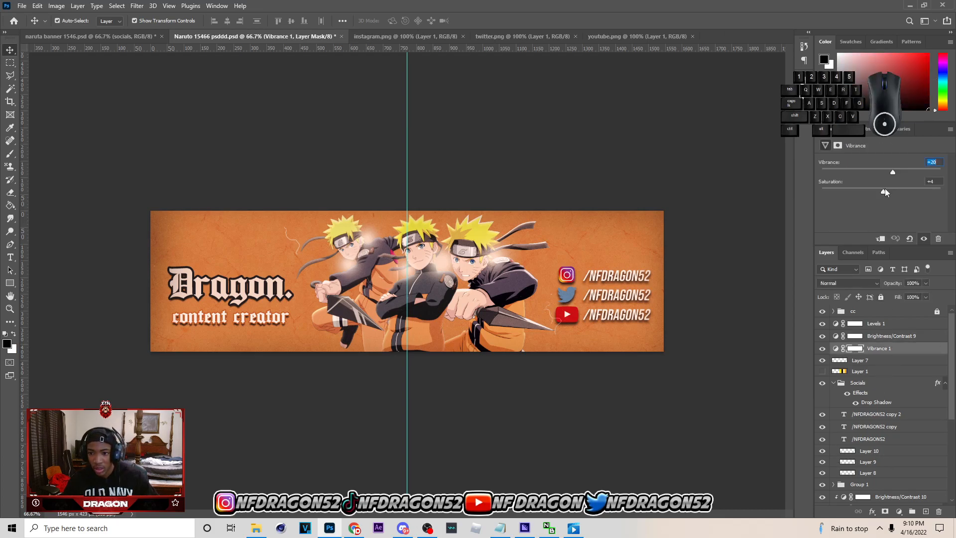
drag(885, 190, 887, 190)
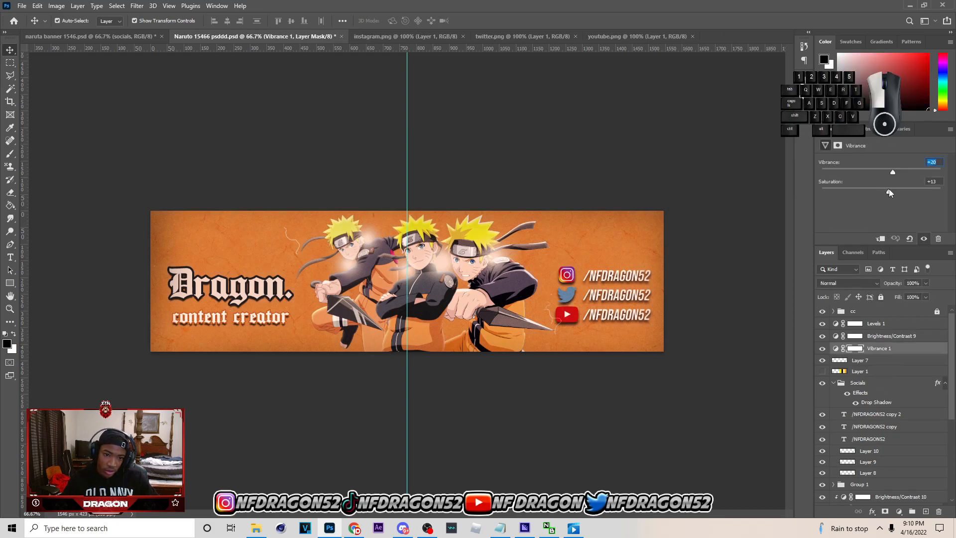
drag(890, 191, 887, 190)
click(249, 301)
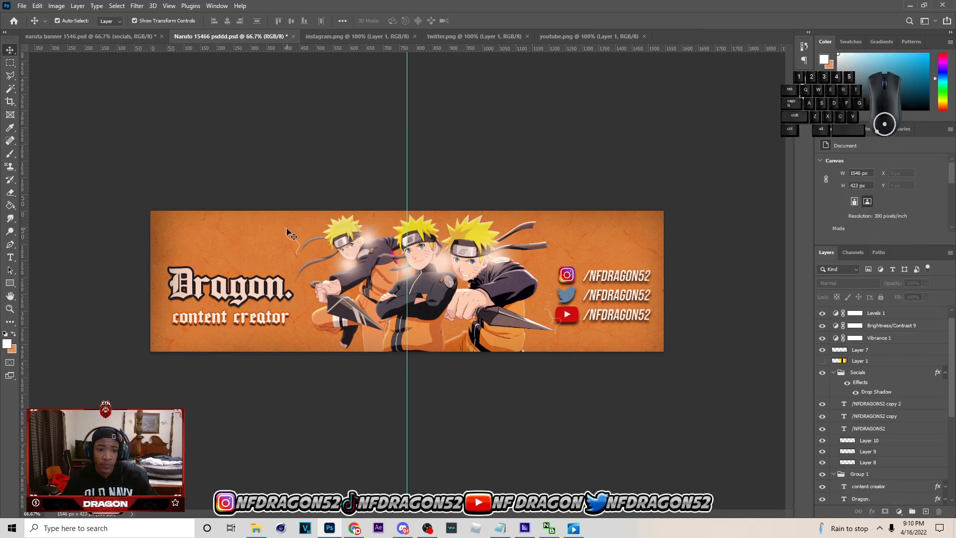
- Switch to Chrome, search Google Images for "naruto Images" and open the Narutopedia portrait's preview
mouse_move(363, 531)
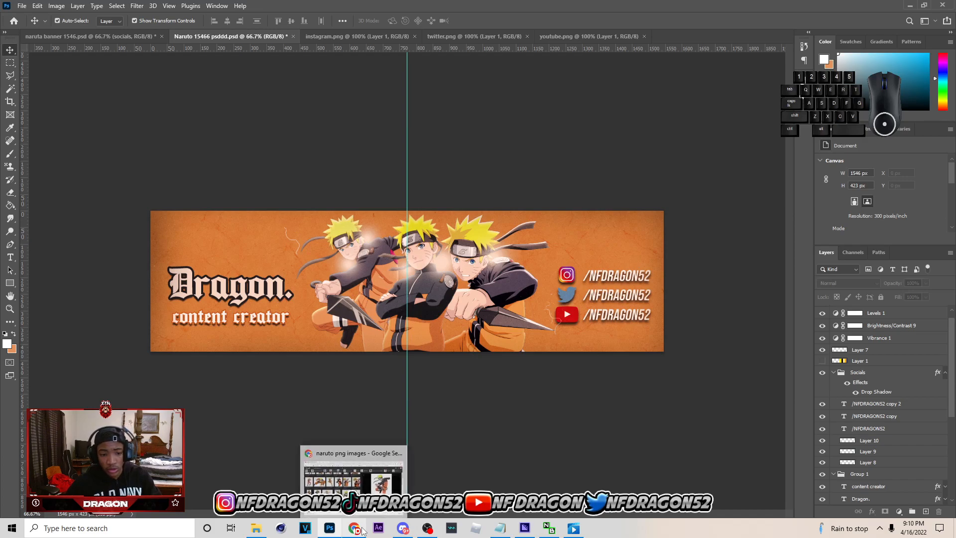
click(369, 482)
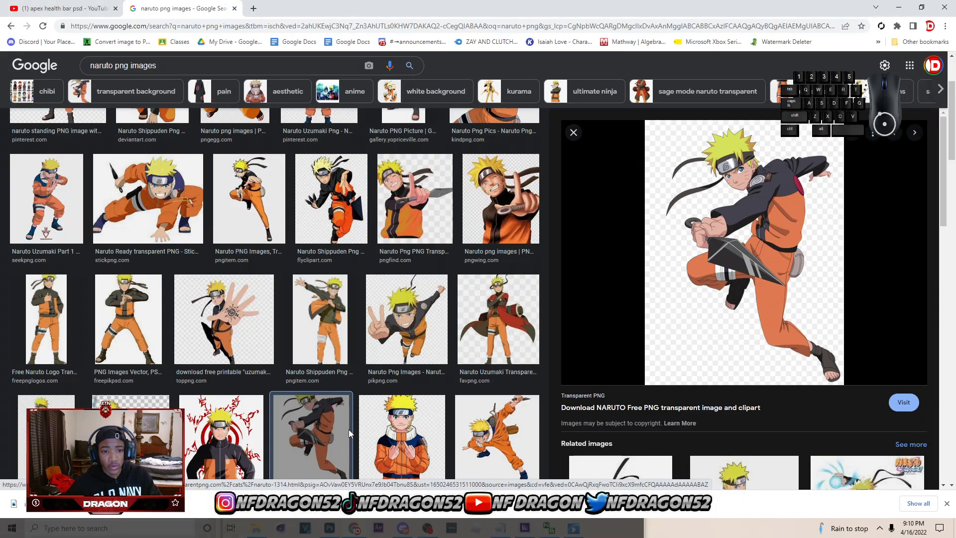
scroll(319, 249, up, 2)
drag(157, 73, 115, 75)
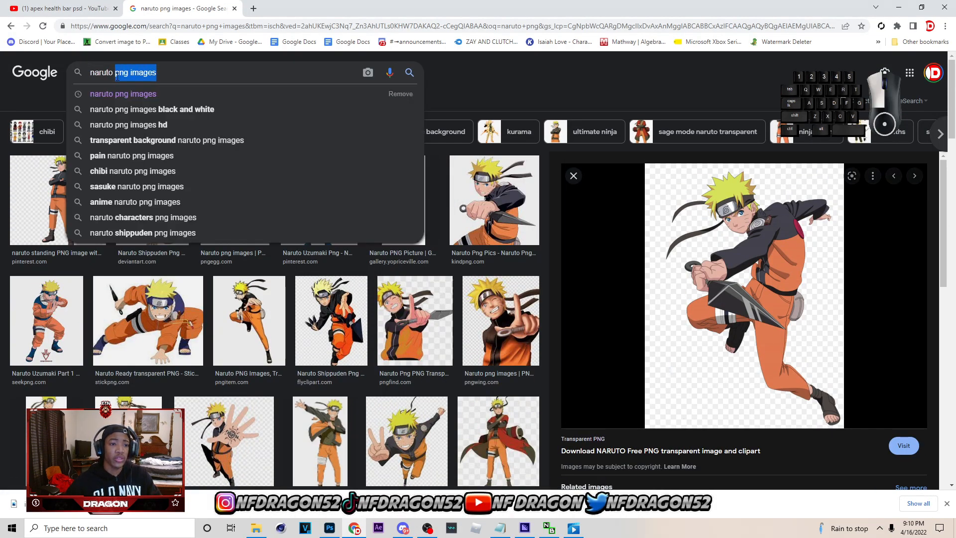
text(IMA)
key(BackSpace)
key(BackSpace)
key(BackSpace)
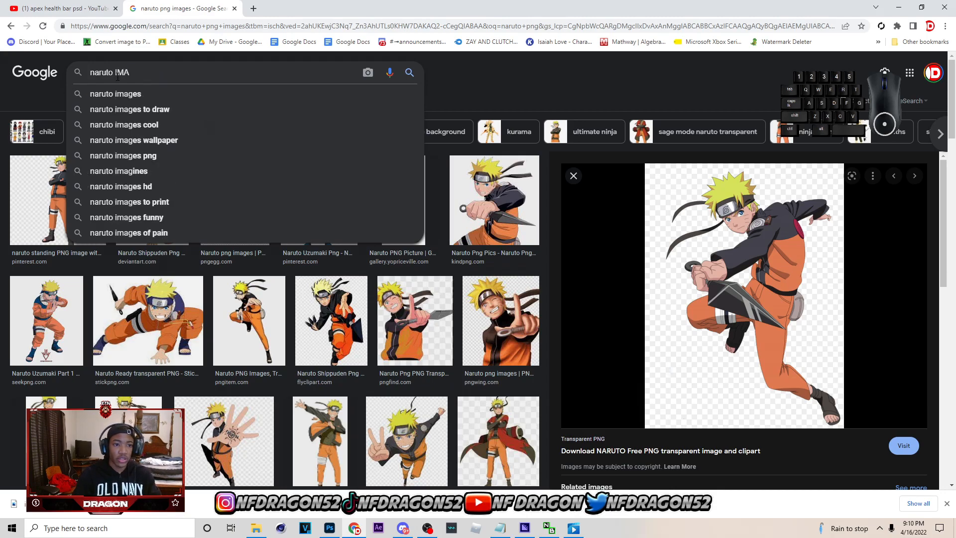
text(mages)
key(Return)
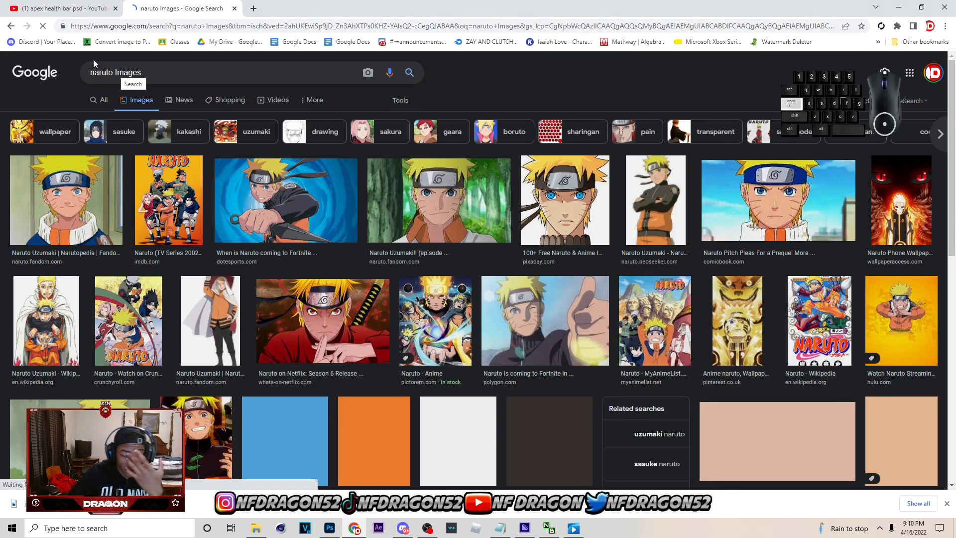
click(65, 200)
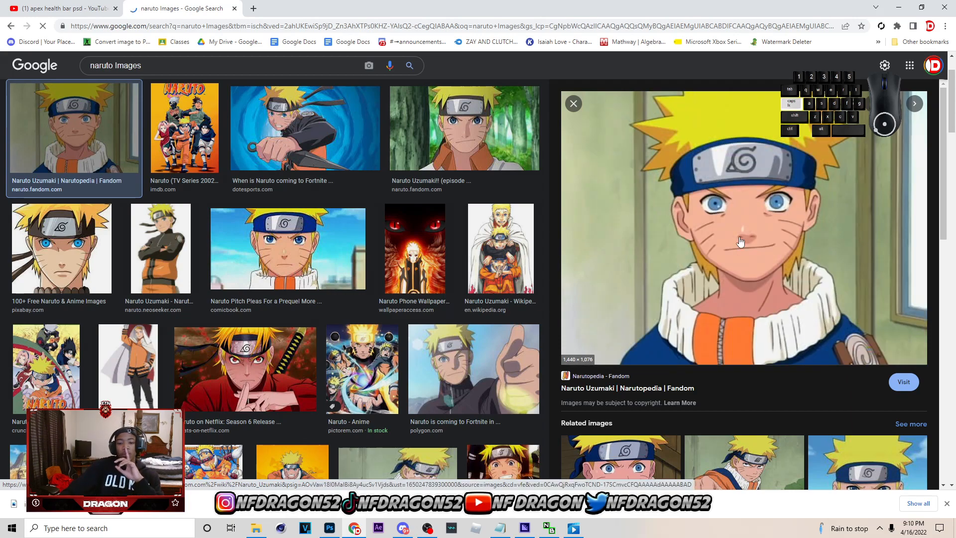
- Copy the previewed Narutopedia portrait image and switch to Photoshop
right_click(754, 270)
click(769, 379)
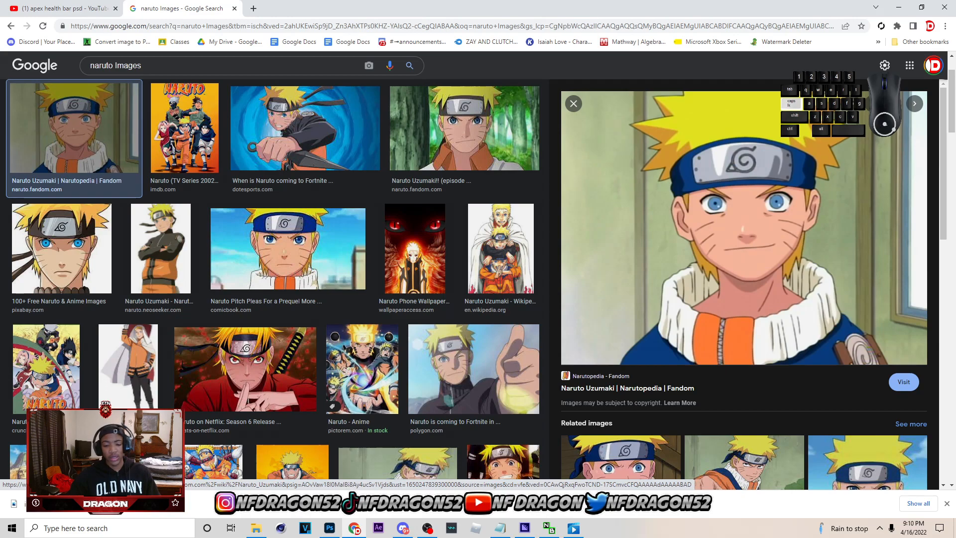
click(329, 529)
- Collapse the Socials and Group 1 groups in the layer stack
scroll(866, 418, down, 1)
click(835, 360)
click(834, 360)
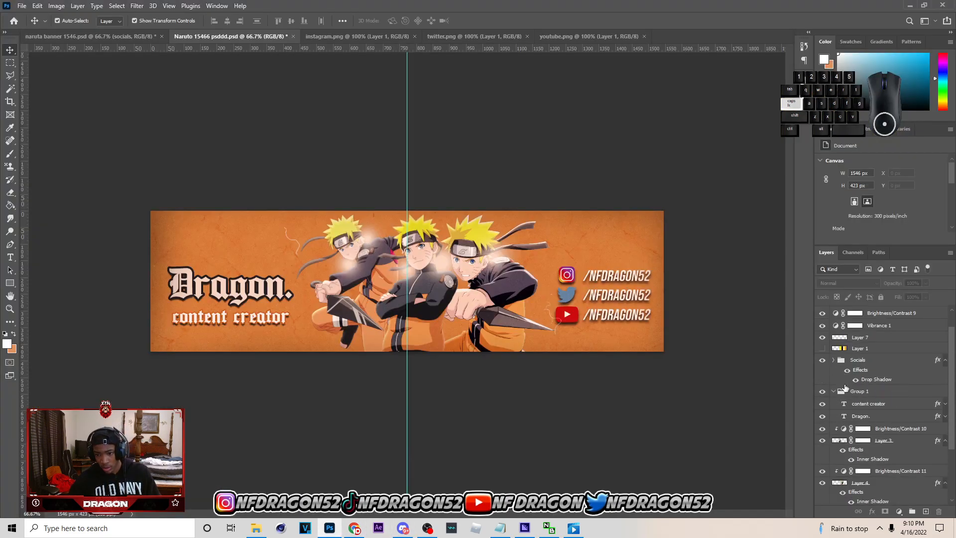
click(834, 392)
click(859, 393)
- Paste the copied portrait into the banner and move its layer directly below the Genesis texture layer
click(861, 480)
key(ctrl+v)
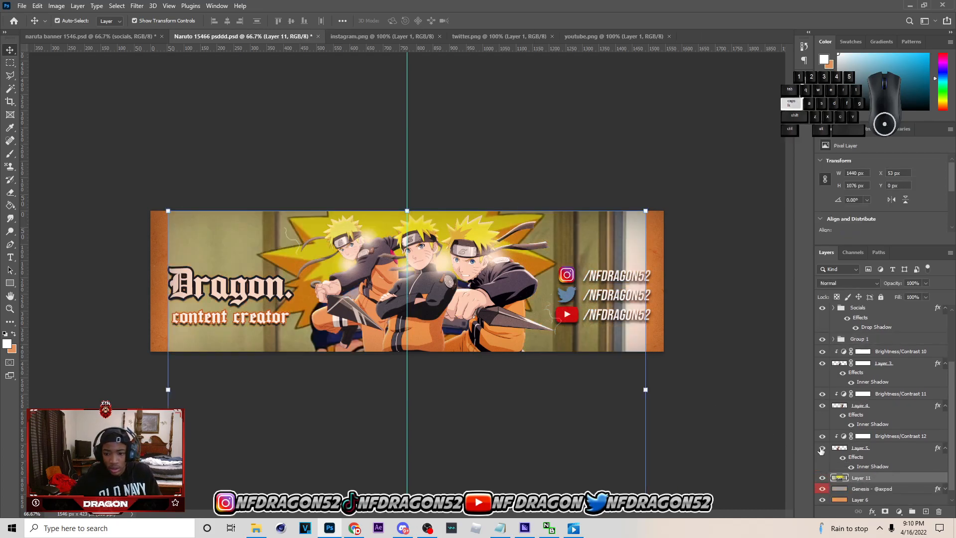
drag(883, 483, 884, 496)
- Scale the pasted portrait to about 454 × 340 px and place it behind the Dragon. title
drag(646, 390, 309, 371)
drag(269, 343, 314, 273)
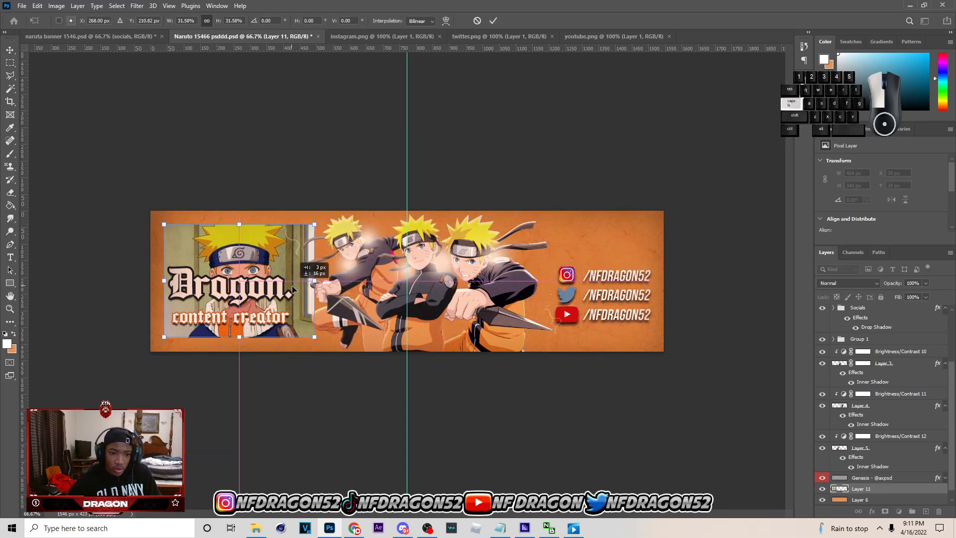
click(494, 20)
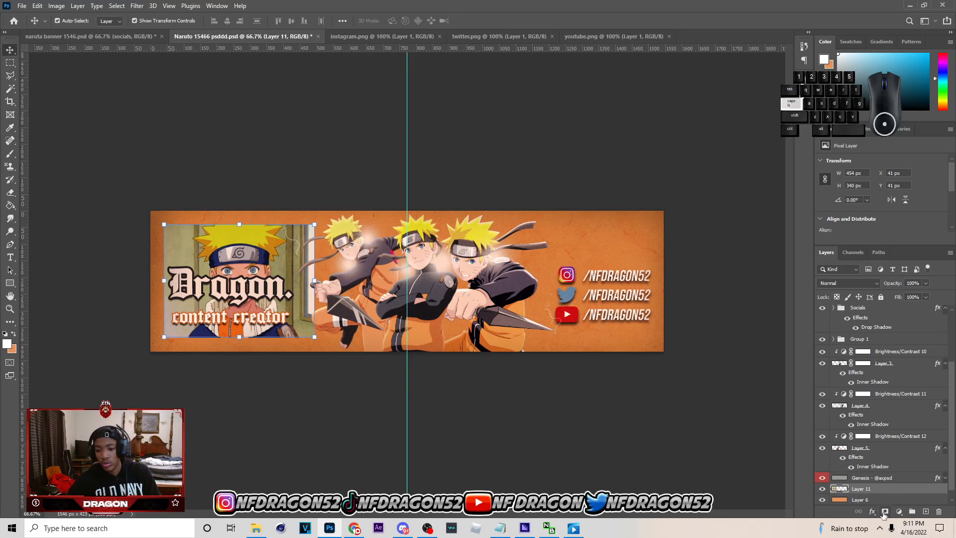
- Add a layer mask to the portrait and fade its edges with a 200 px soft black brush
click(884, 511)
key(b)
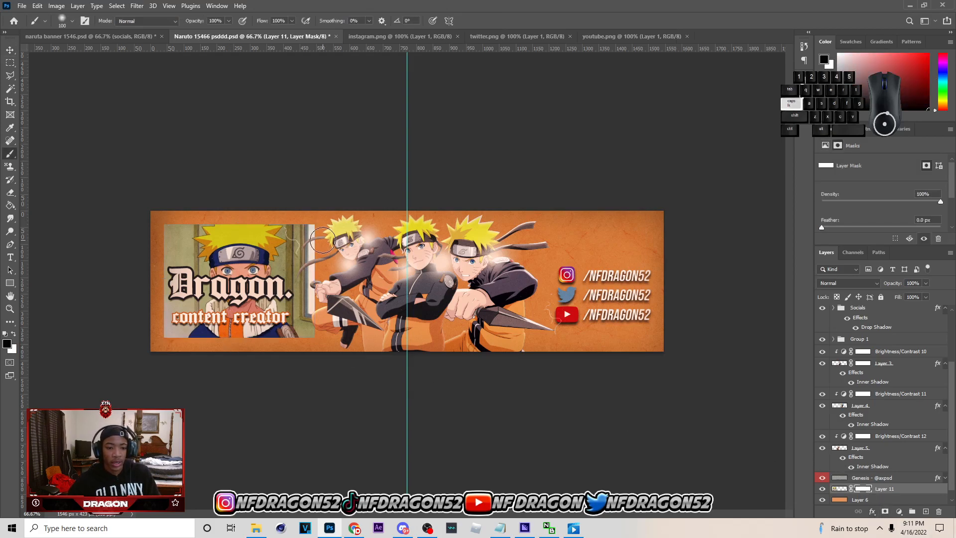
key(bracketright)
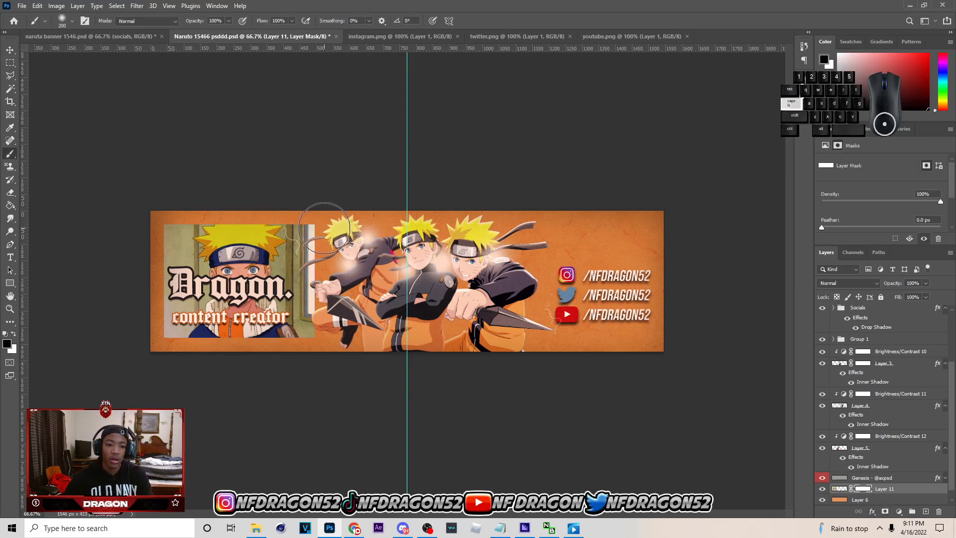
mouse_move(324, 224)
mouse_down()
mouse_move(323, 316)
mouse_move(304, 354)
mouse_move(235, 353)
mouse_move(175, 348)
mouse_move(148, 285)
mouse_move(150, 219)
mouse_move(196, 205)
mouse_move(293, 205)
mouse_move(334, 275)
mouse_move(312, 367)
mouse_move(189, 348)
mouse_move(144, 233)
mouse_move(228, 192)
mouse_move(299, 192)
mouse_move(209, 197)
mouse_move(137, 335)
mouse_up()
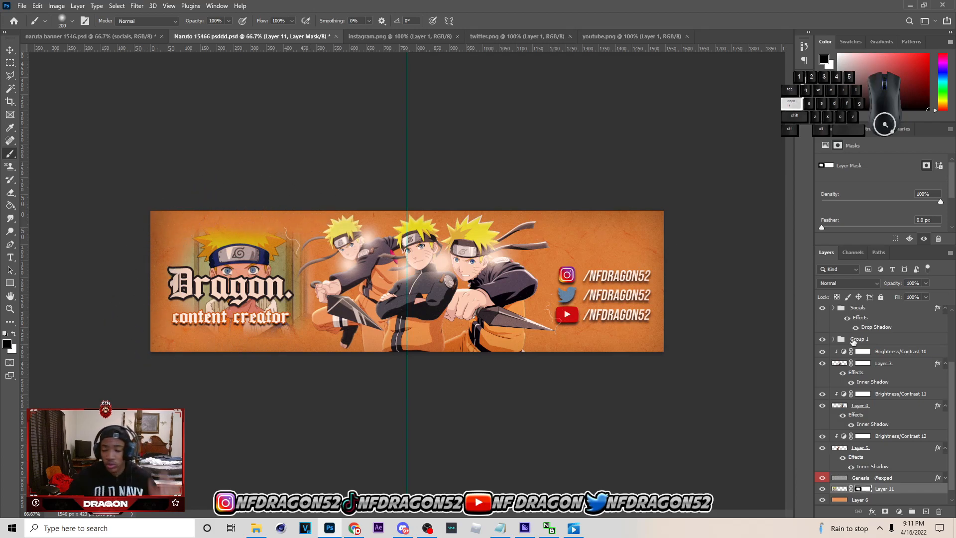
- Lower the opacity of the masked portrait layer to 26% and save the banner
click(926, 283)
drag(920, 295, 892, 295)
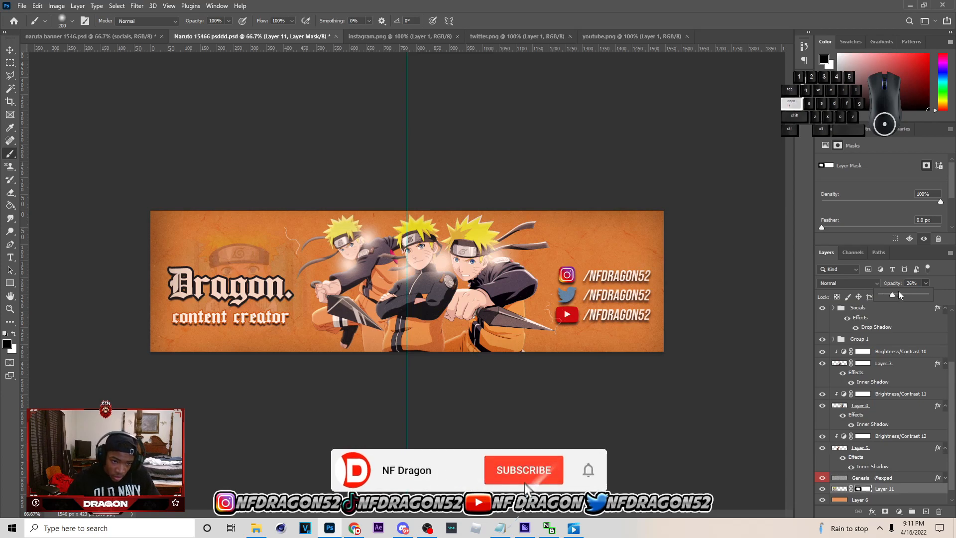
key(v)
key(ctrl+s)
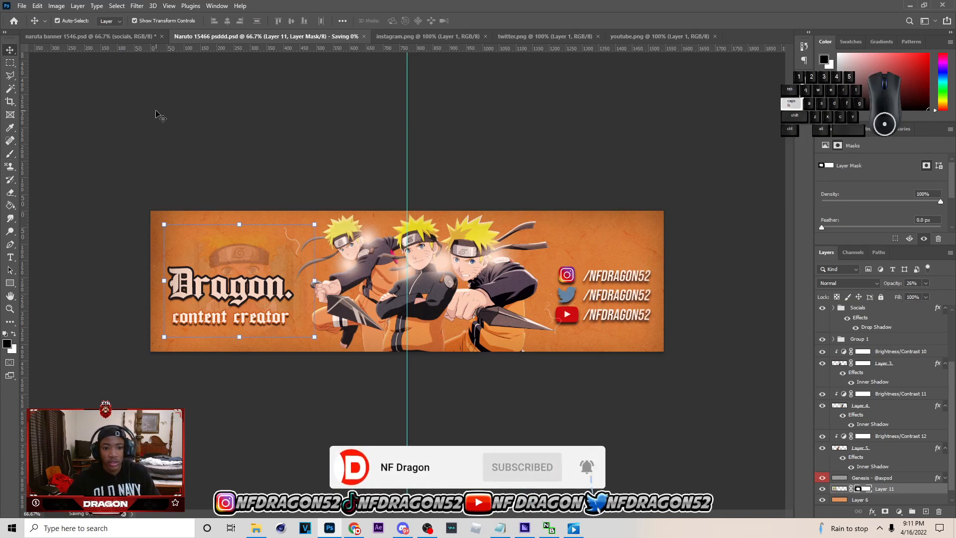
- Switch to Chrome, copy the ComicBook.com Naruto portrait from the image results and return to Photoshop
key(alt+Tab)
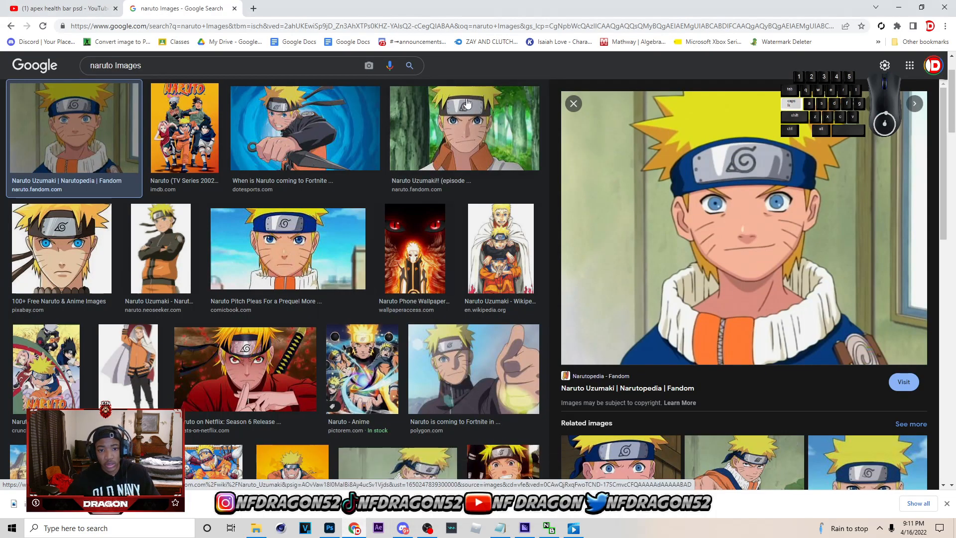
scroll(300, 184, down, 10)
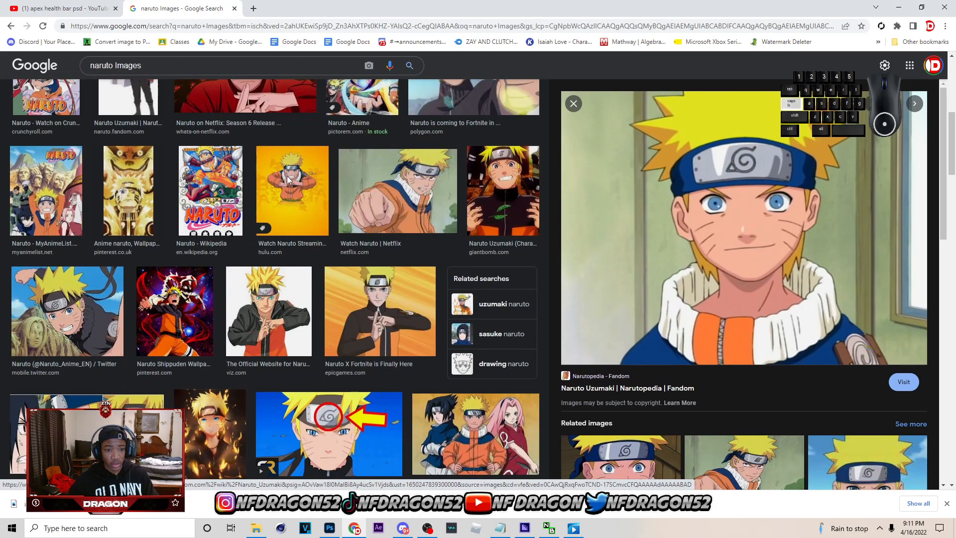
scroll(297, 187, up, 10)
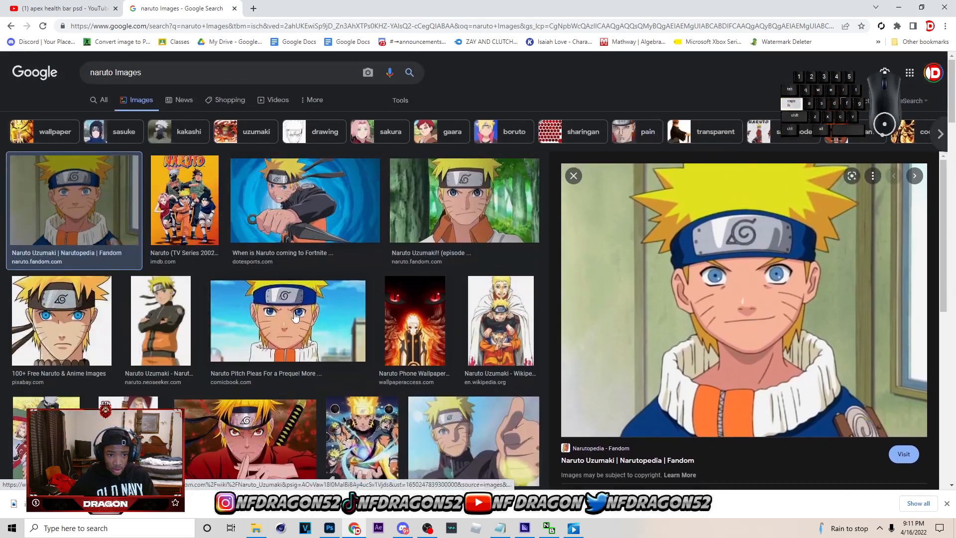
click(295, 317)
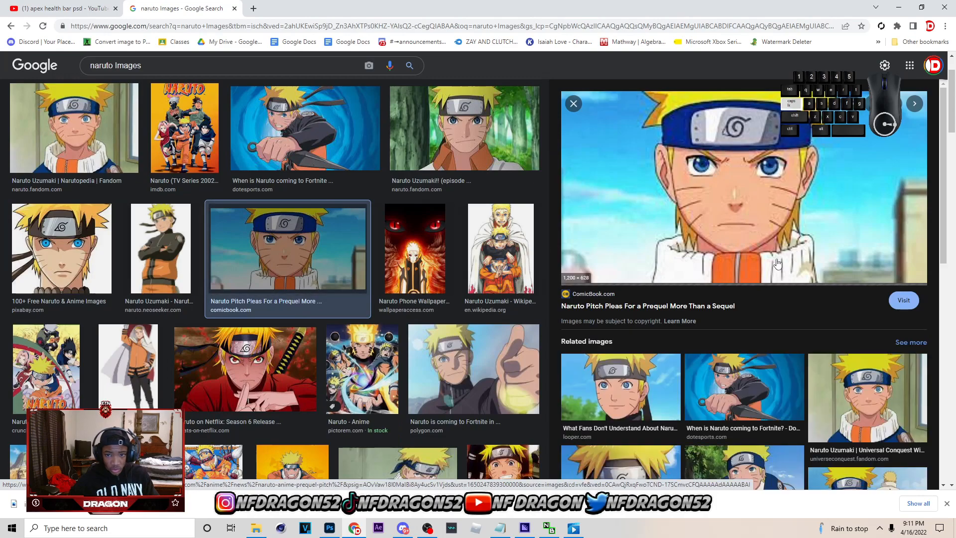
right_click(724, 228)
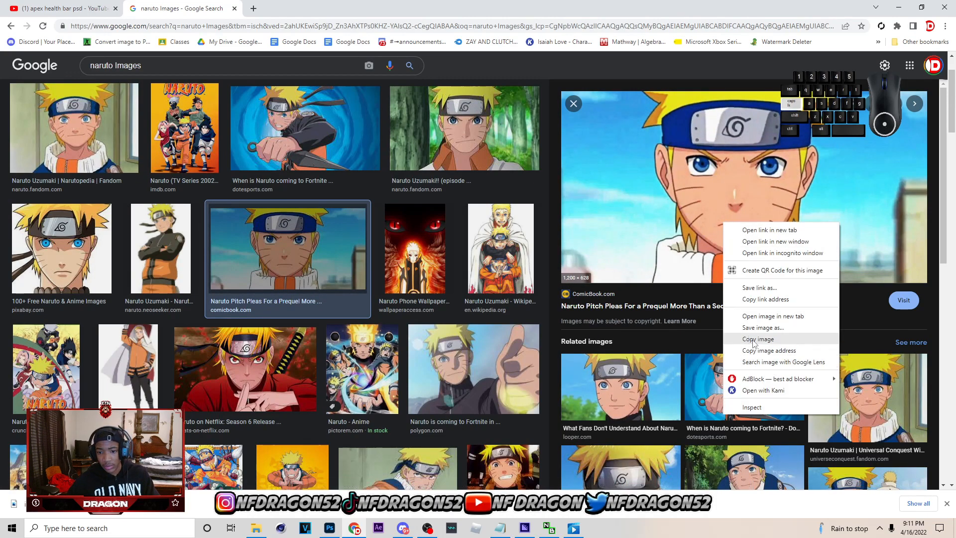
click(738, 341)
click(357, 530)
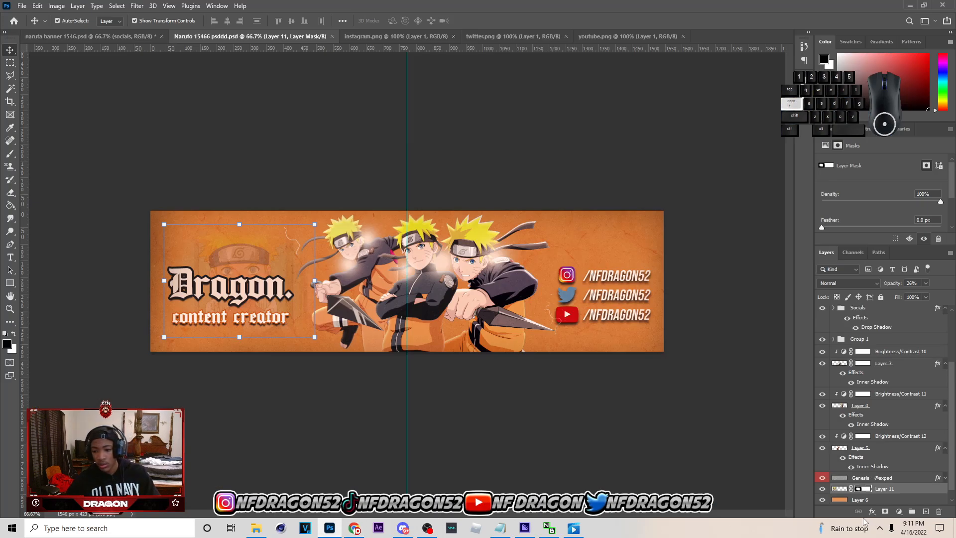
- Paste the second portrait just above Layer 6, scaled to about 559 × 293 px behind the /NFDRAGON52 handles
click(866, 500)
key(ctrl+v)
key(ctrl+t)
drag(607, 419, 589, 306)
key(Return)
- Mask the second portrait, fade its edges with the black brush and set the layer opacity to 20%
click(886, 512)
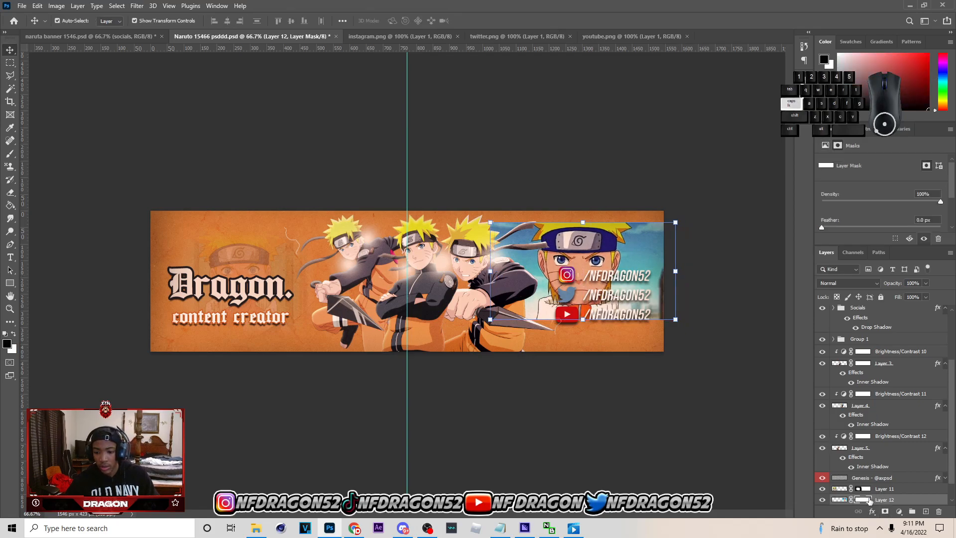
key(b)
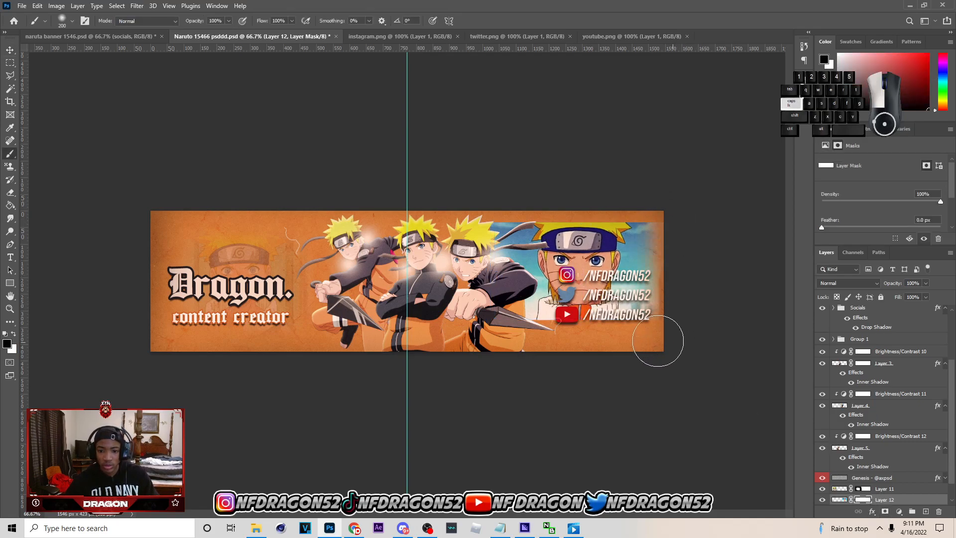
drag(534, 330, 518, 296)
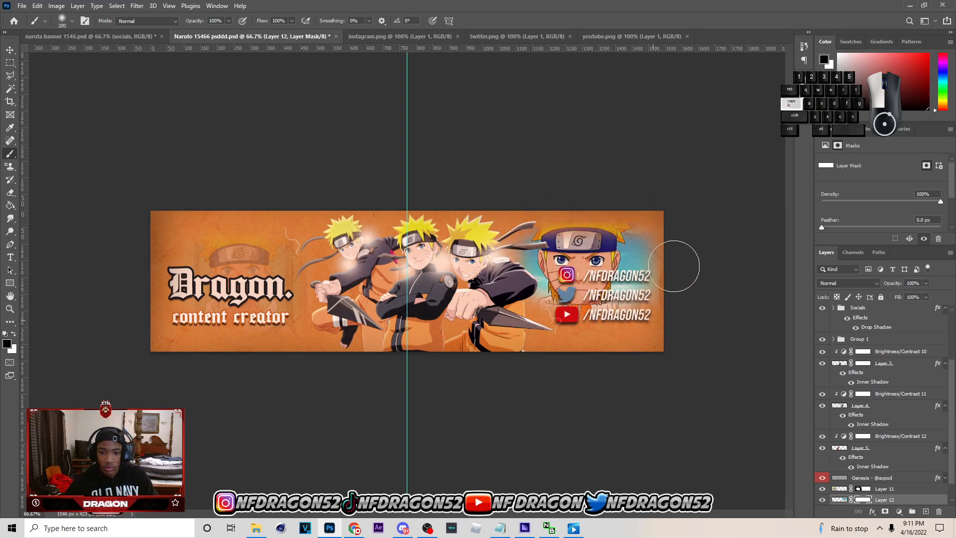
click(620, 194)
drag(890, 301, 893, 298)
key(v)
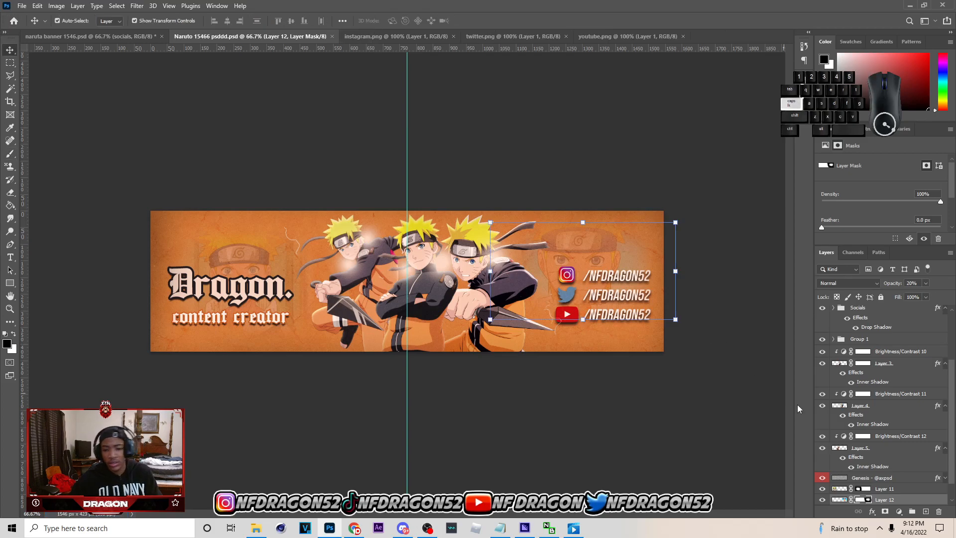
- Raise the opacity of the second portrait, Layer 12, slightly and save the banner
click(904, 499)
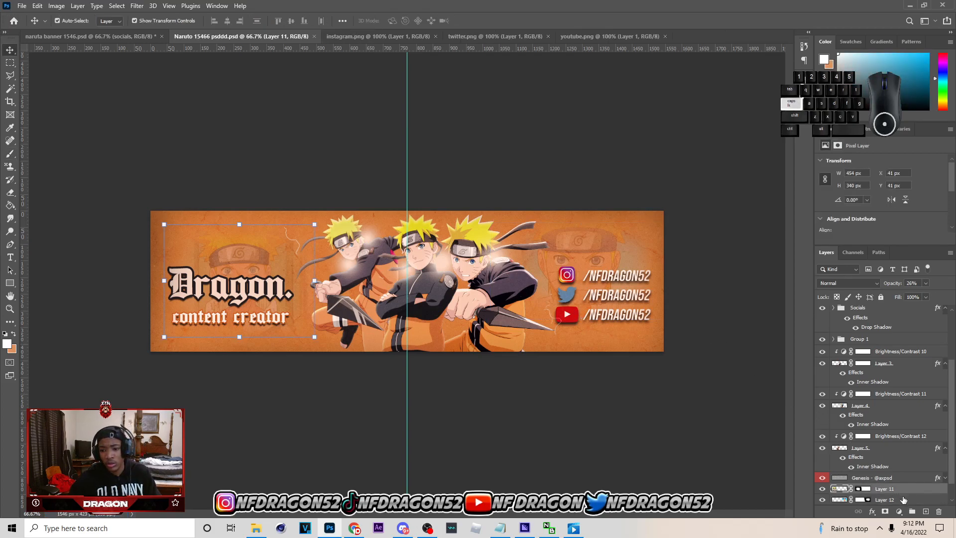
click(926, 282)
drag(911, 295, 913, 295)
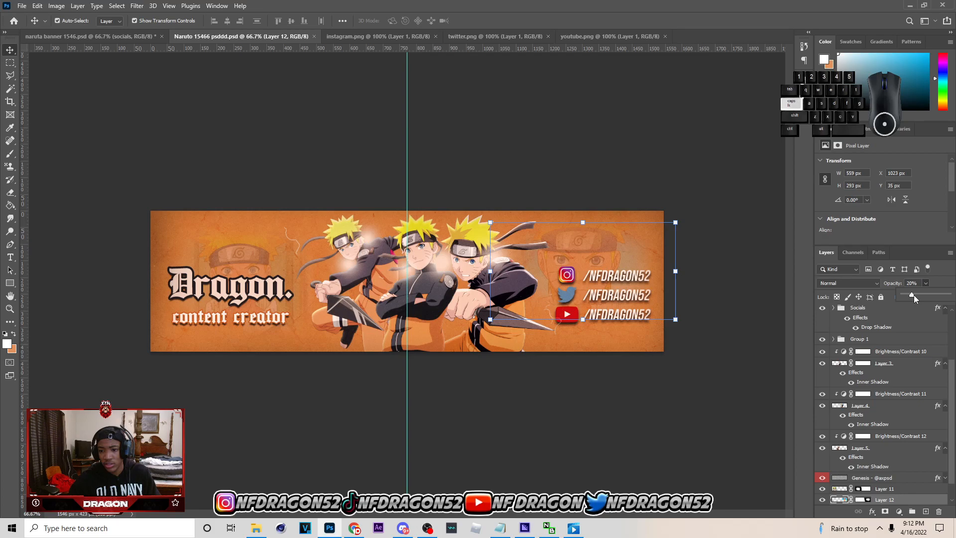
drag(915, 295, 916, 295)
key(ctrl+s)
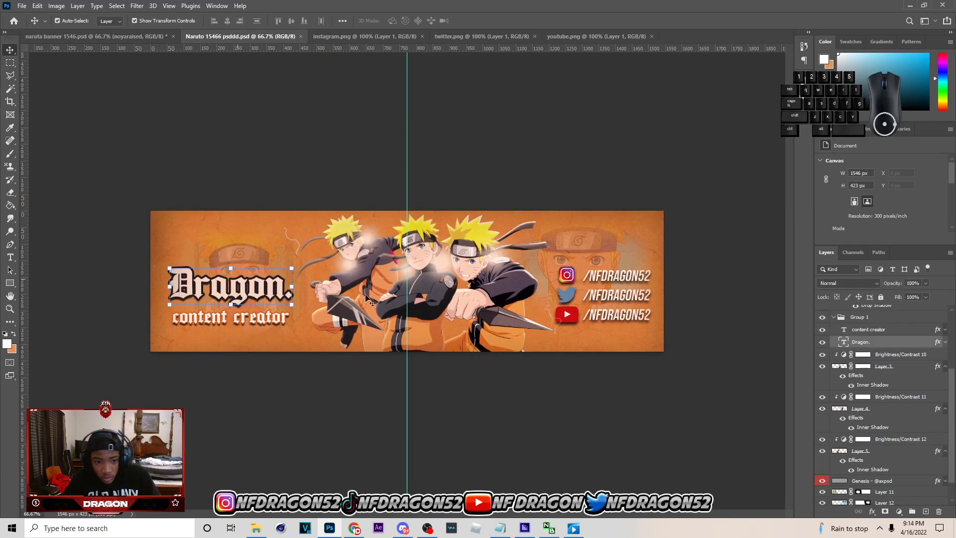
- Duplicate the Dragon. text layer, move the copy directly below Layer 5 and set its blend mode to Overlay
scroll(934, 409, up, 3)
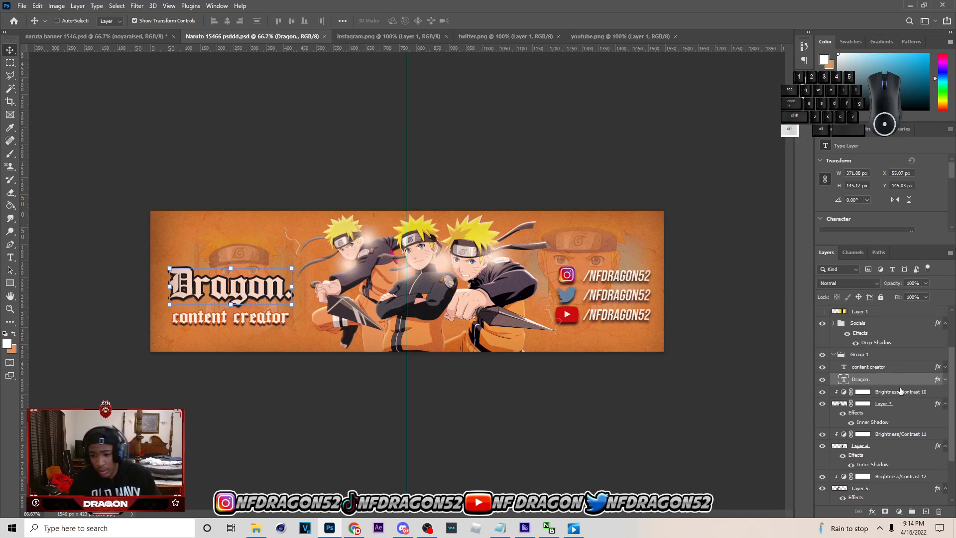
key(ctrl+j)
drag(897, 391, 897, 471)
click(849, 283)
click(830, 392)
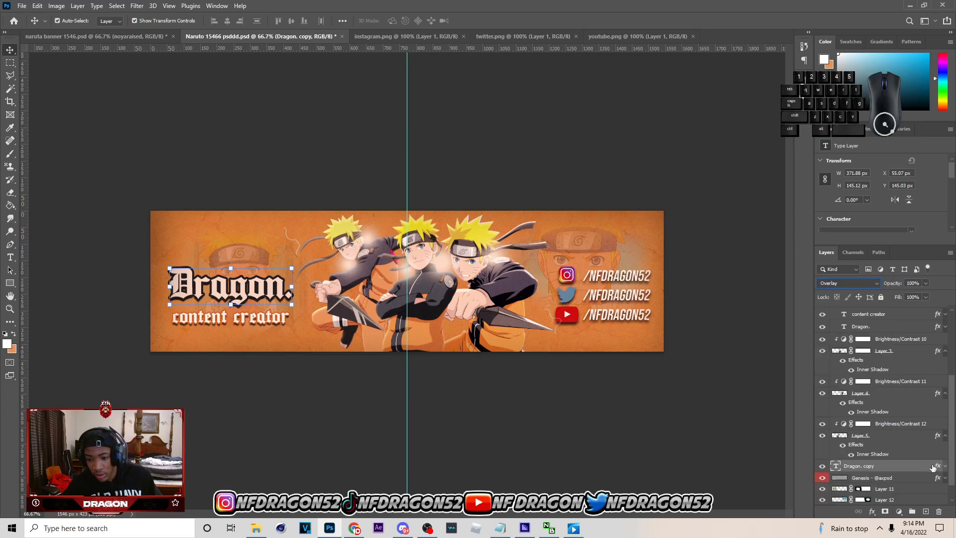
- Hide the Stroke, Color Overlay, Gradient Overlay and Drop Shadow effects of the Dragon. copy and reduce its fill to 0%
click(945, 466)
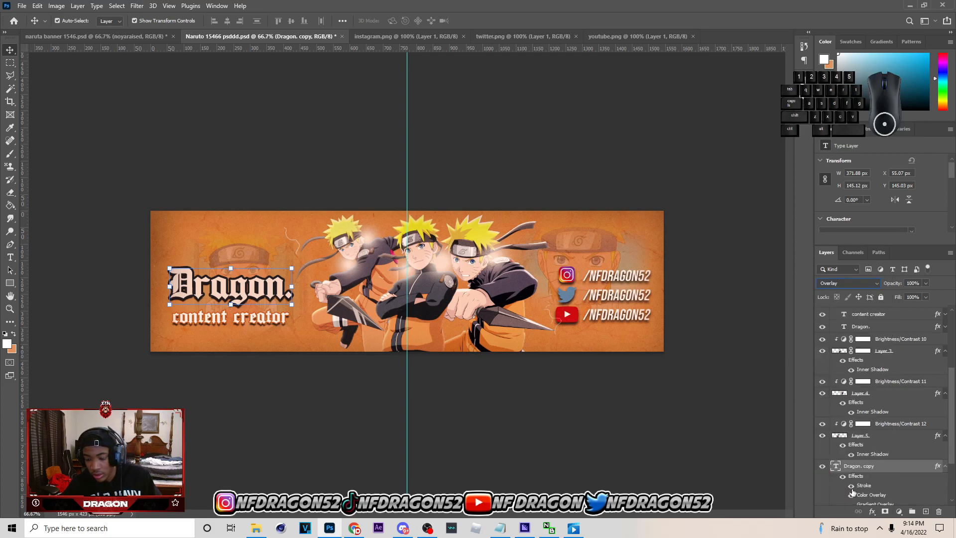
scroll(856, 493, down, 3)
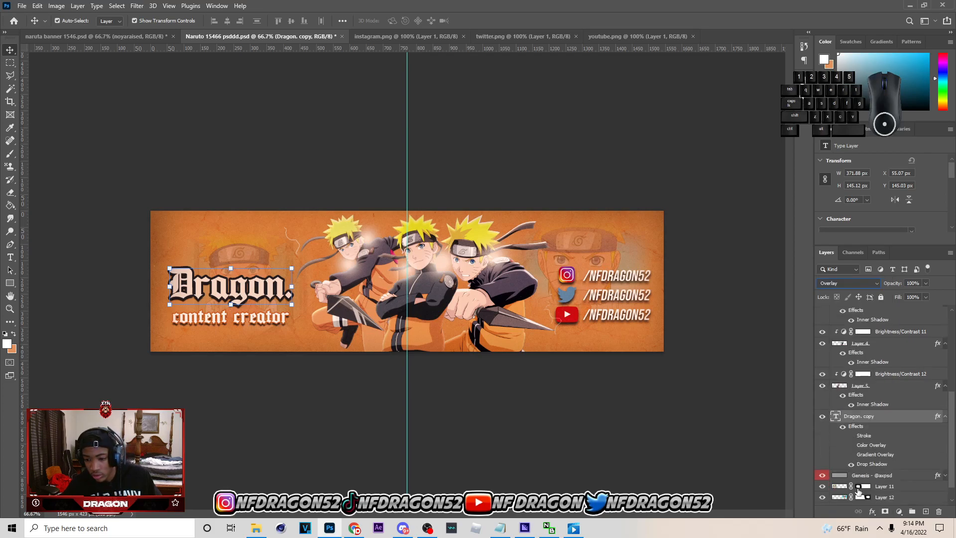
click(926, 298)
drag(913, 313, 627, 319)
- Set the fill of the Dragon. copy to 100% and enlarge the text to about 782% across the banner
key(ctrl+t)
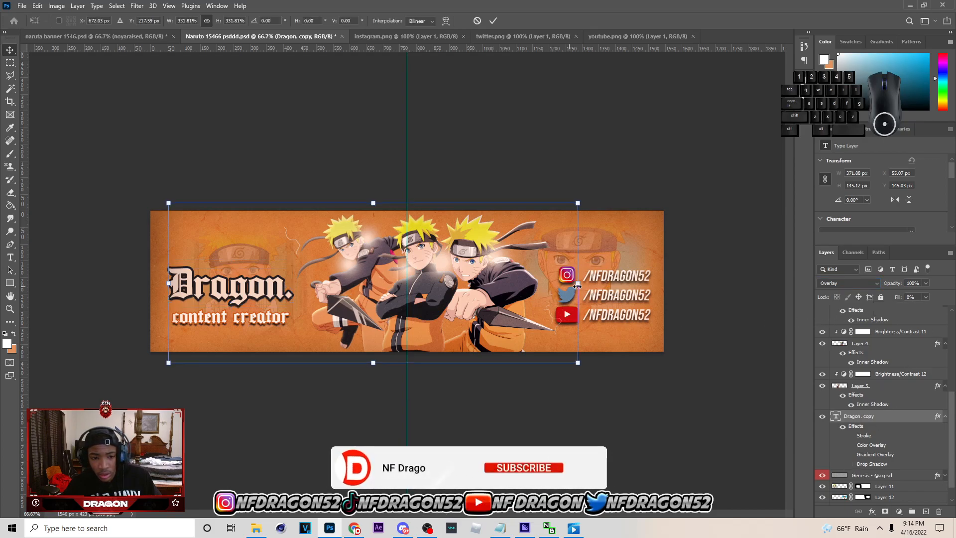
drag(927, 309, 954, 310)
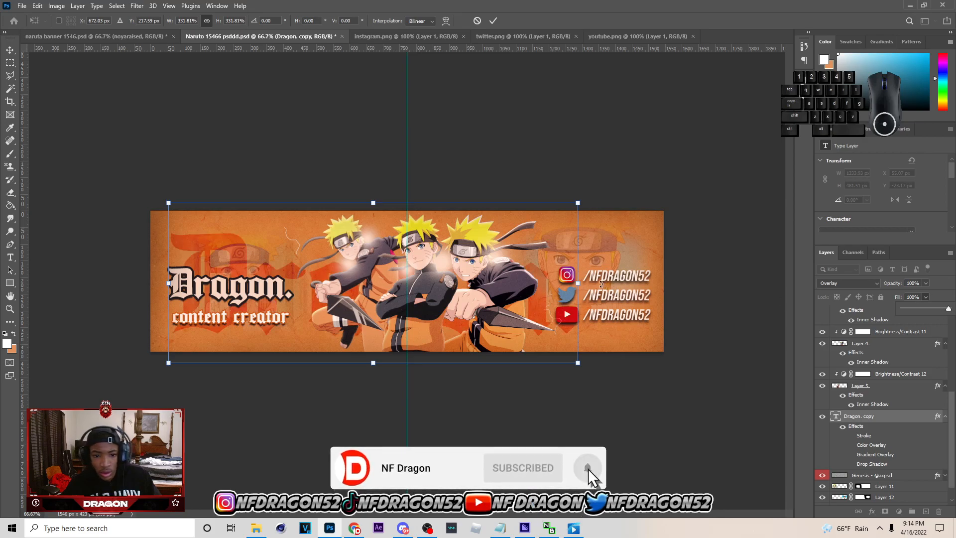
drag(579, 283, 953, 287)
drag(683, 318, 633, 249)
drag(511, 366, 509, 437)
drag(552, 316, 528, 340)
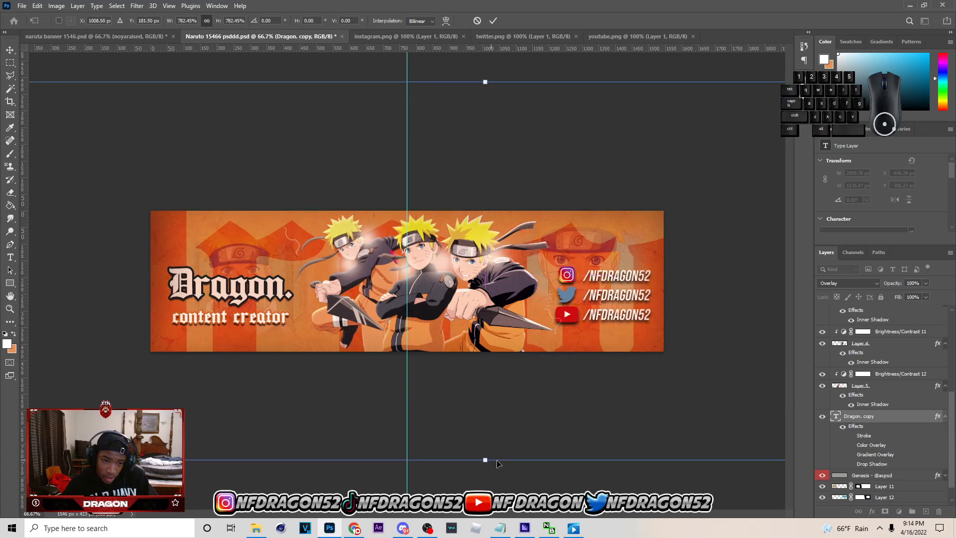
- Resize the Dragon. copy to about 763%, position its letters behind the characters and apply the transform
drag(486, 459, 487, 498)
drag(486, 435, 359, 380)
key(ctrl+minus)
key(ctrl+minus)
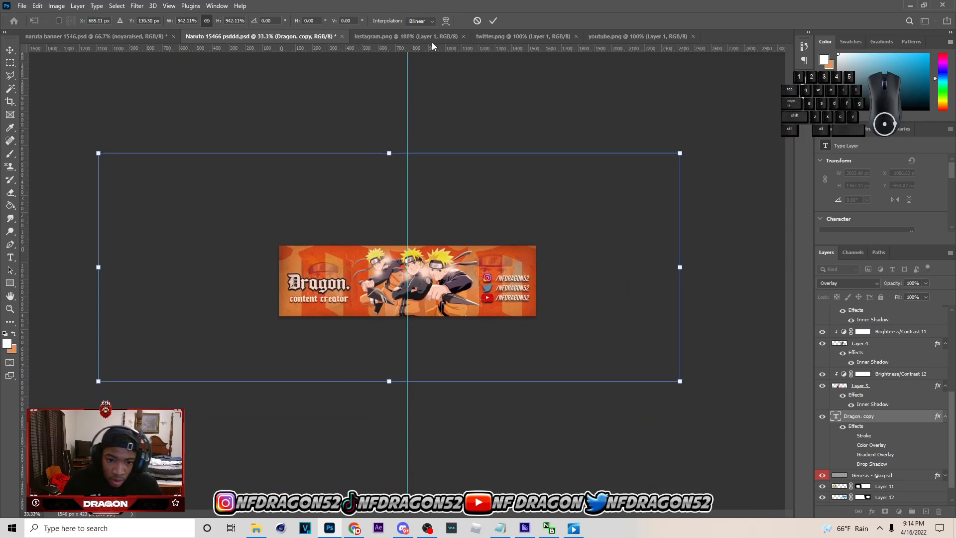
drag(389, 147, 382, 195)
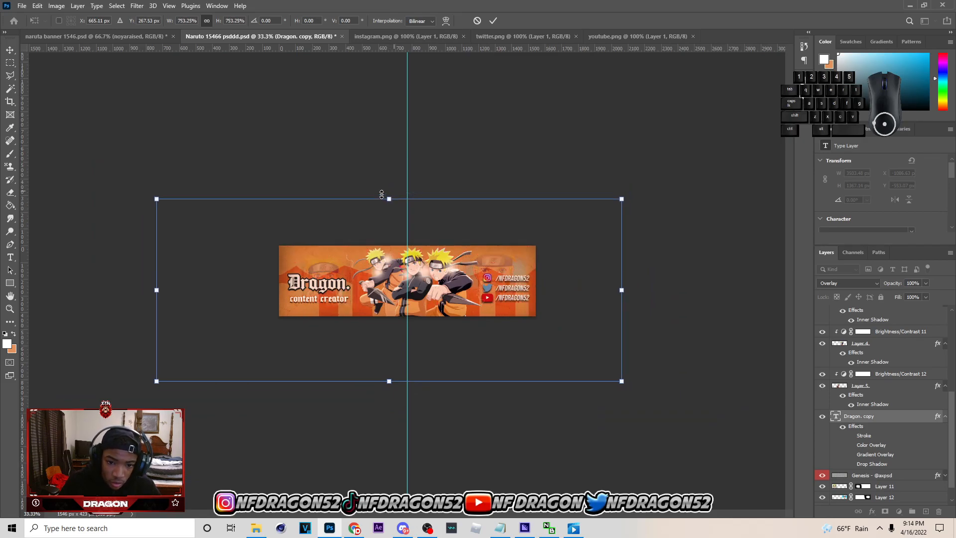
drag(460, 337, 415, 316)
drag(572, 360, 581, 359)
key(Up)
key(Up)
key(Up)
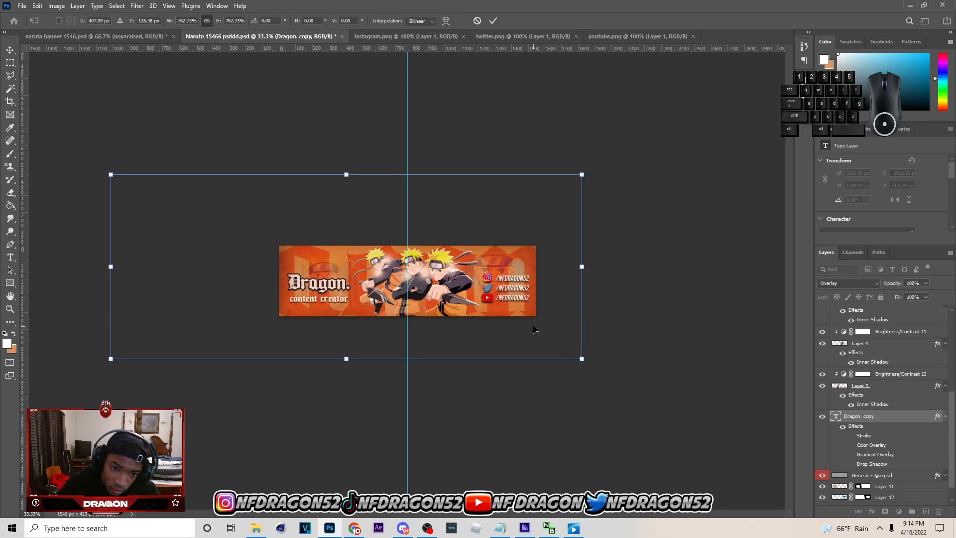
click(489, 22)
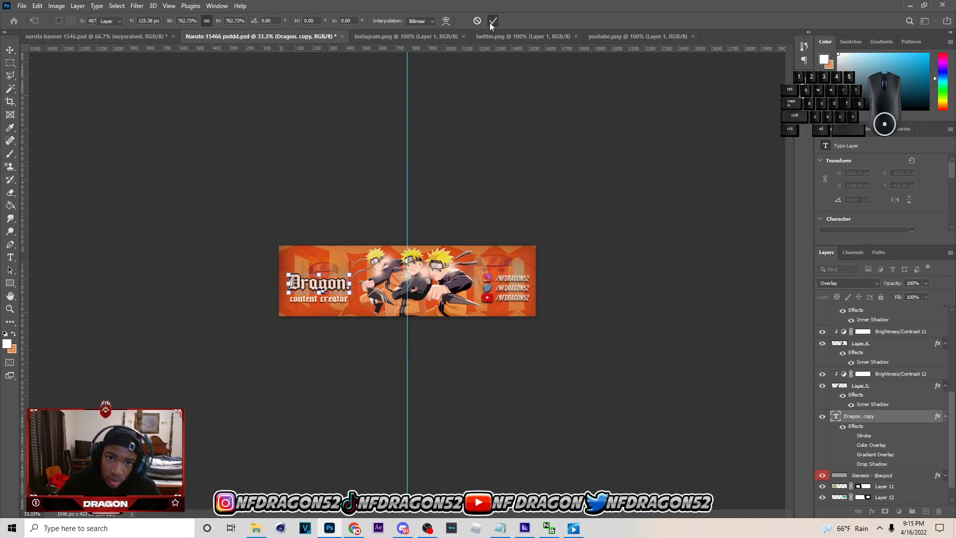
key(ctrl+1)
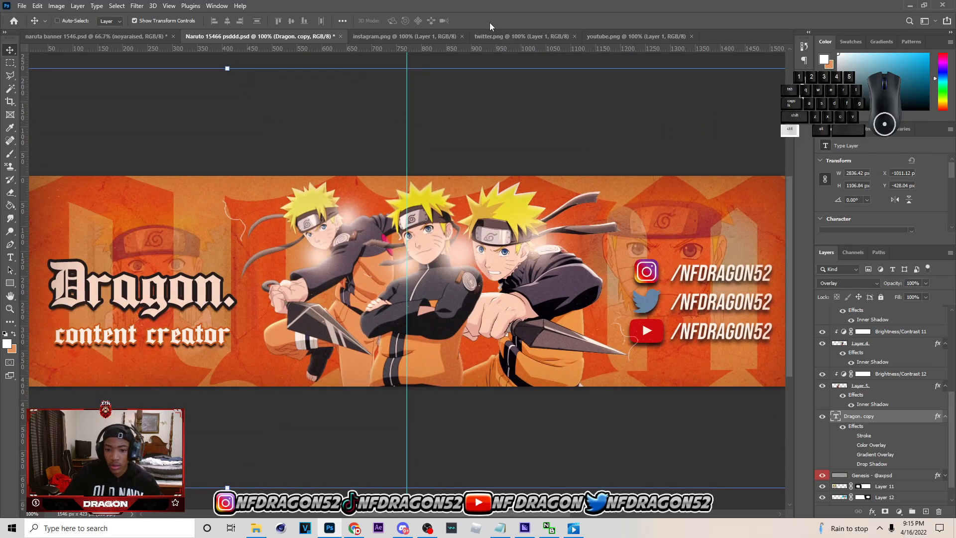
- Set the opacity of the Dragon. copy layer to 59% and save the document
key(ctrl+minus)
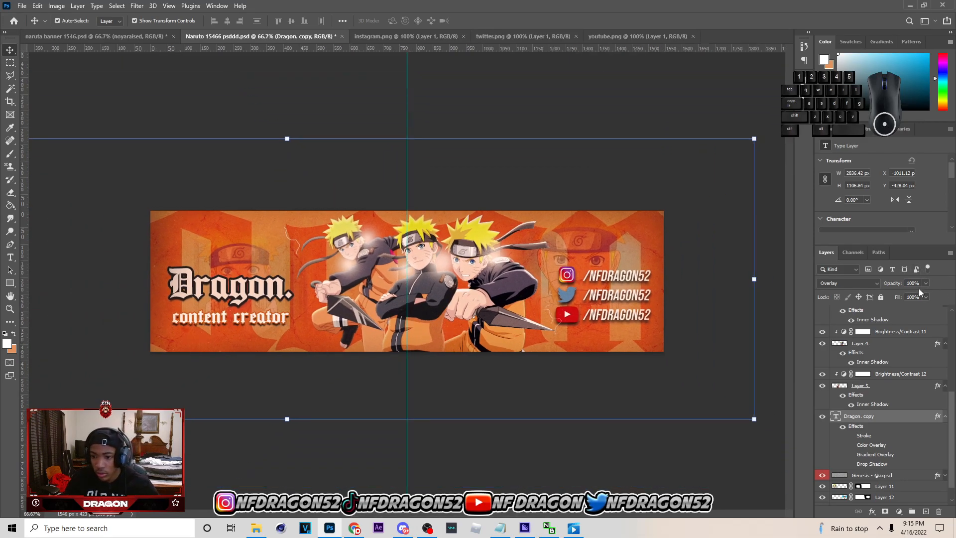
click(905, 295)
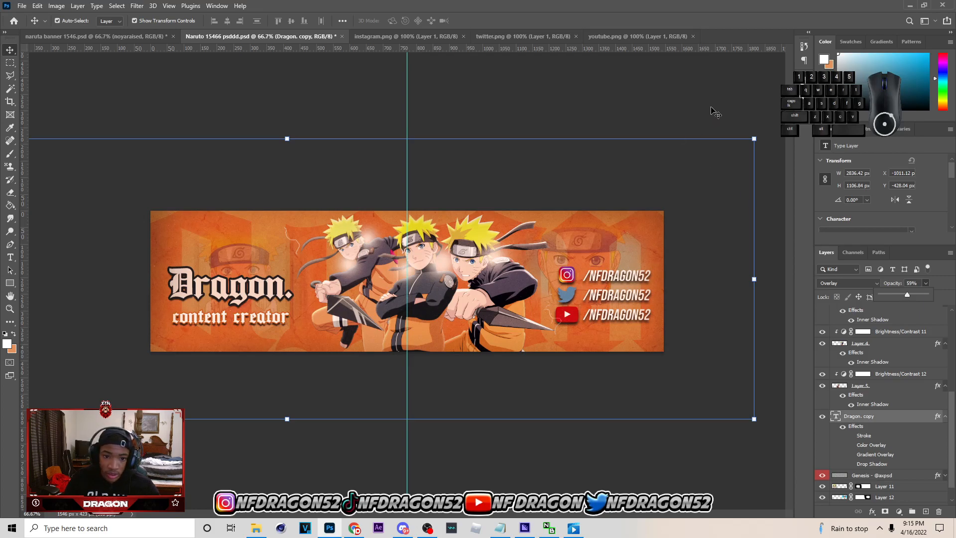
click(883, 408)
click(886, 419)
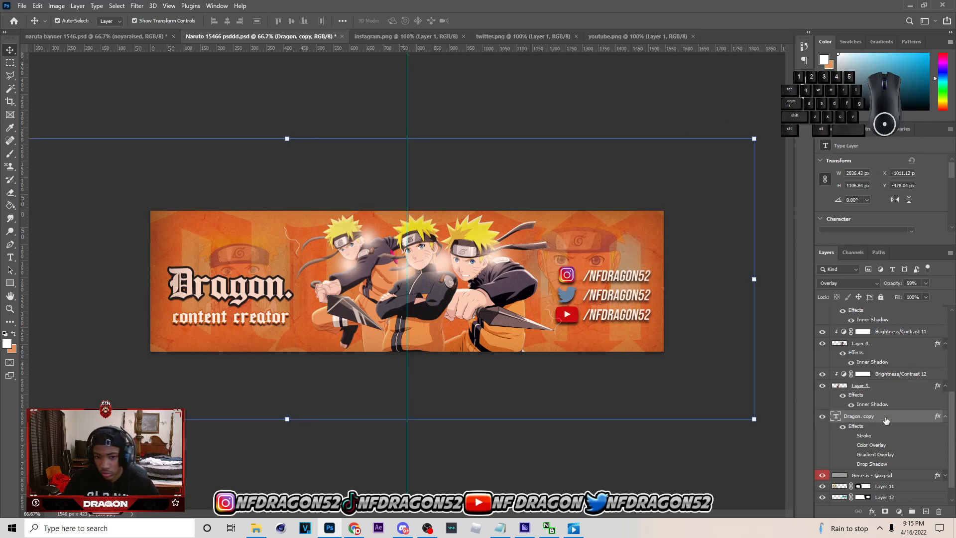
click(641, 118)
key(ctrl+s)
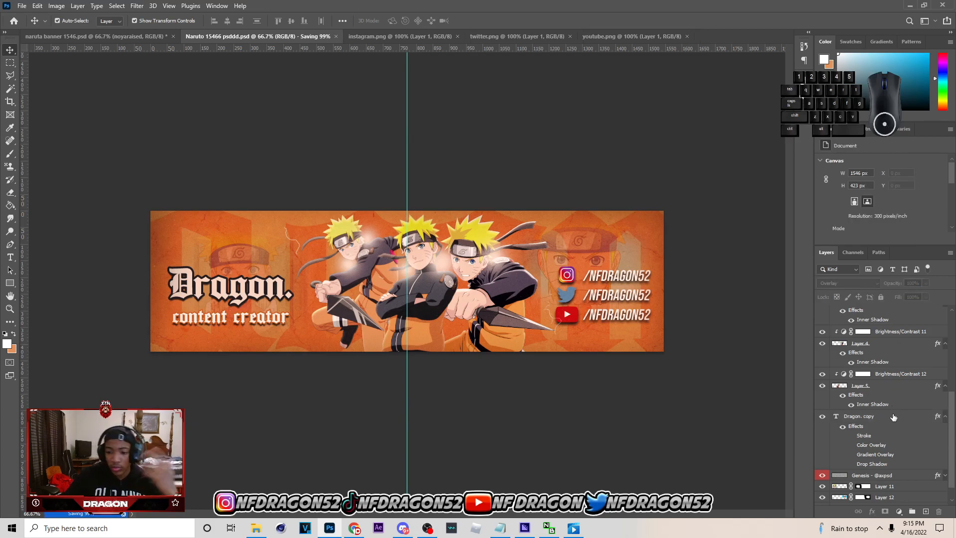
- Fully lock the oversized Dragon. copy text layer
click(895, 419)
click(882, 297)
click(876, 475)
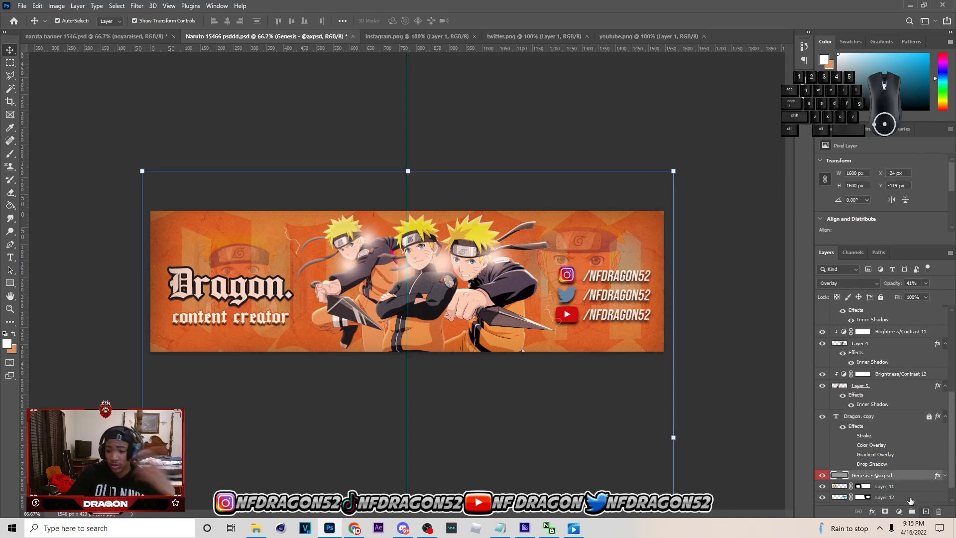
- Group the two faded portrait layers, Layer 11 and Layer 12
scroll(883, 467, down, 1)
click(883, 468)
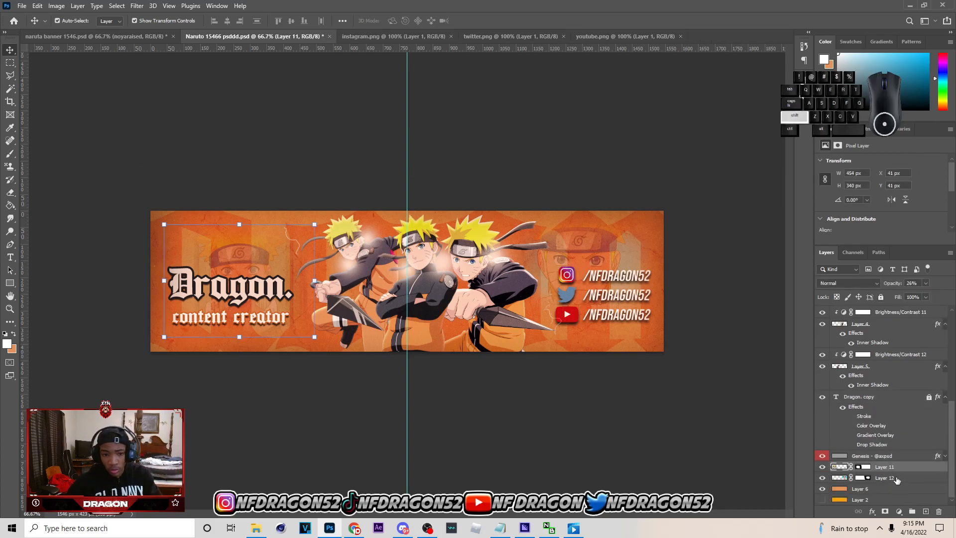
shift+click(886, 477)
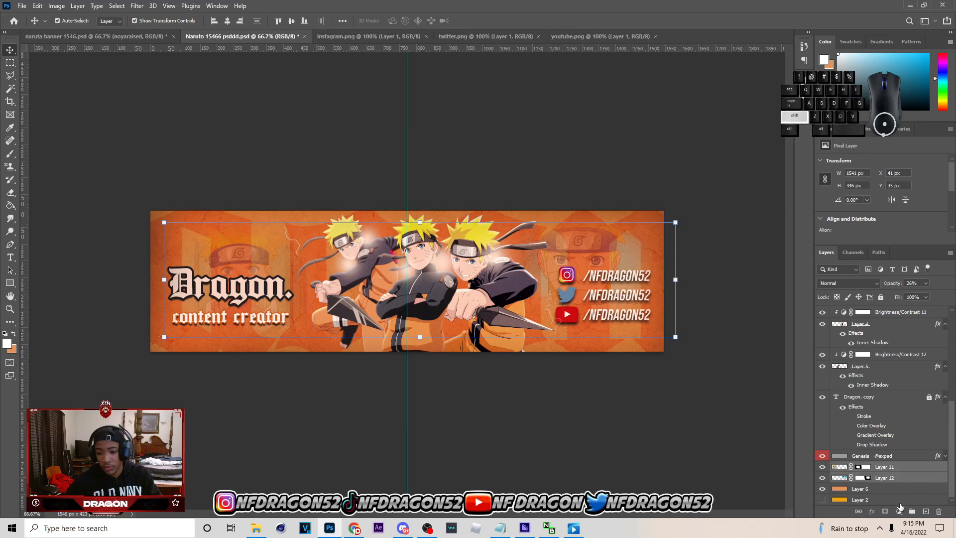
key(ctrl+g)
- Add a Hue/Saturation adjustment clipped to the portrait group, set Saturation to -46 and save the document
click(899, 511)
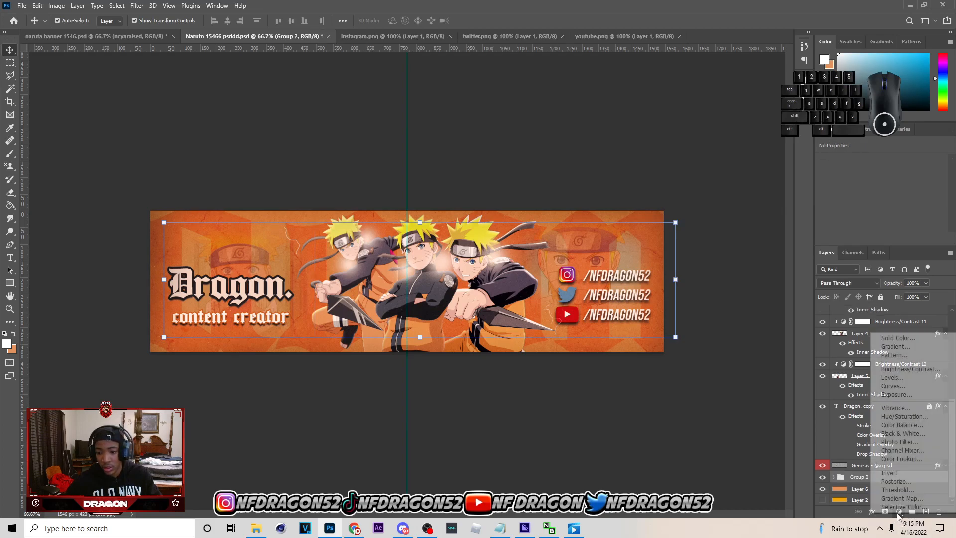
click(902, 418)
click(881, 239)
scroll(897, 181, down, 2)
drag(872, 175, 858, 180)
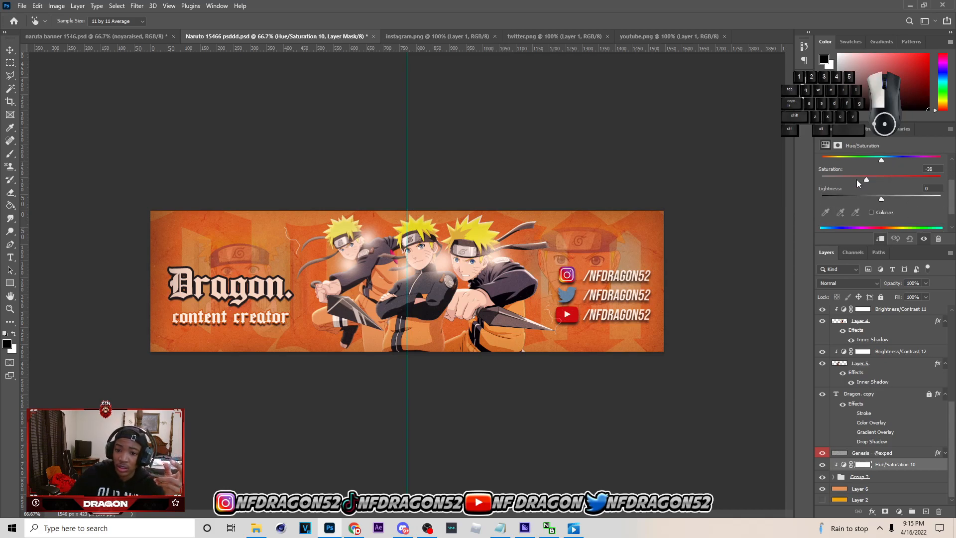
drag(848, 181, 836, 180)
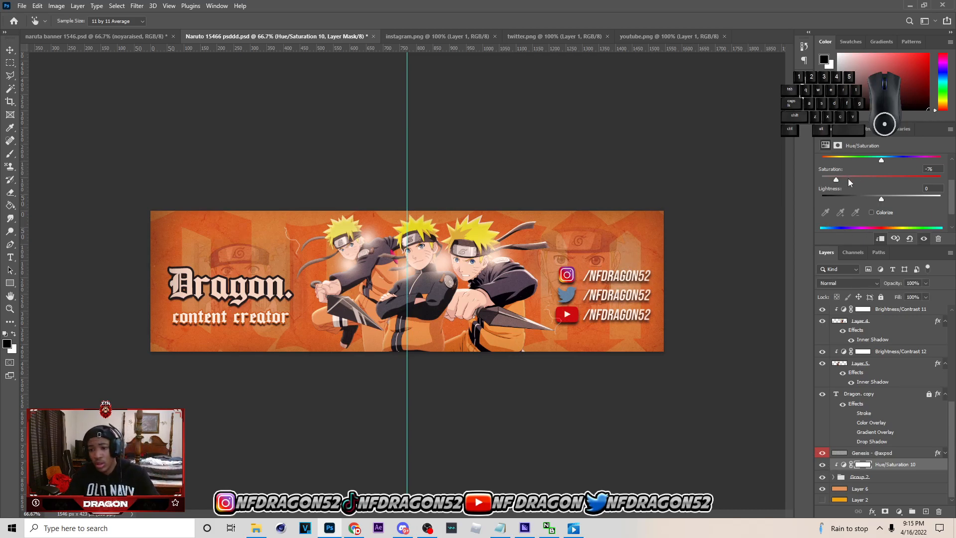
drag(837, 179, 854, 179)
key(ctrl+s)
key(v)
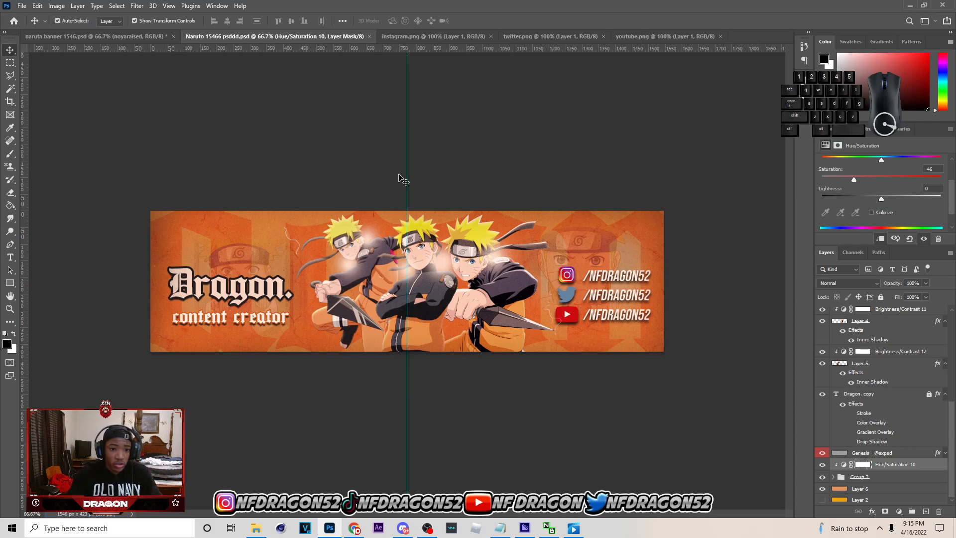
click(252, 296)
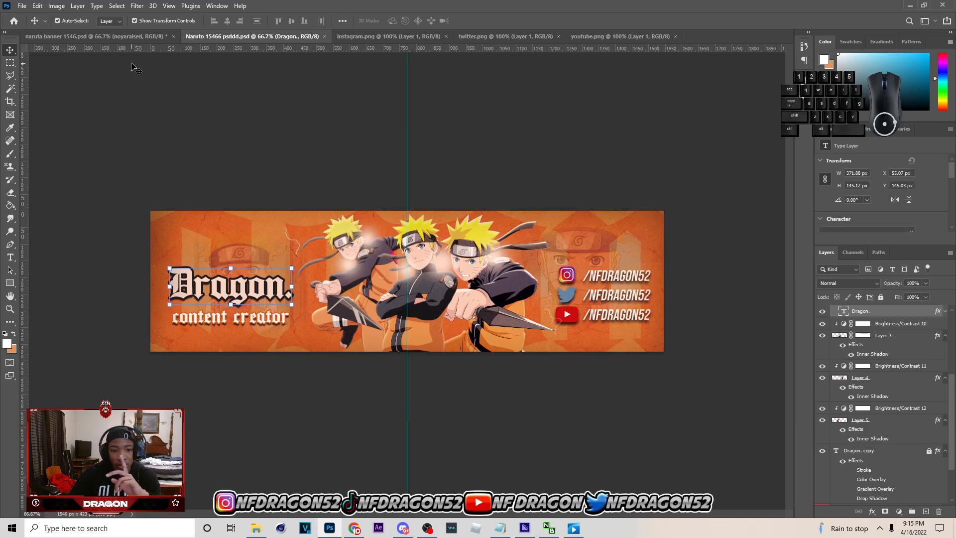
scroll(879, 423, down, 2)
click(882, 454)
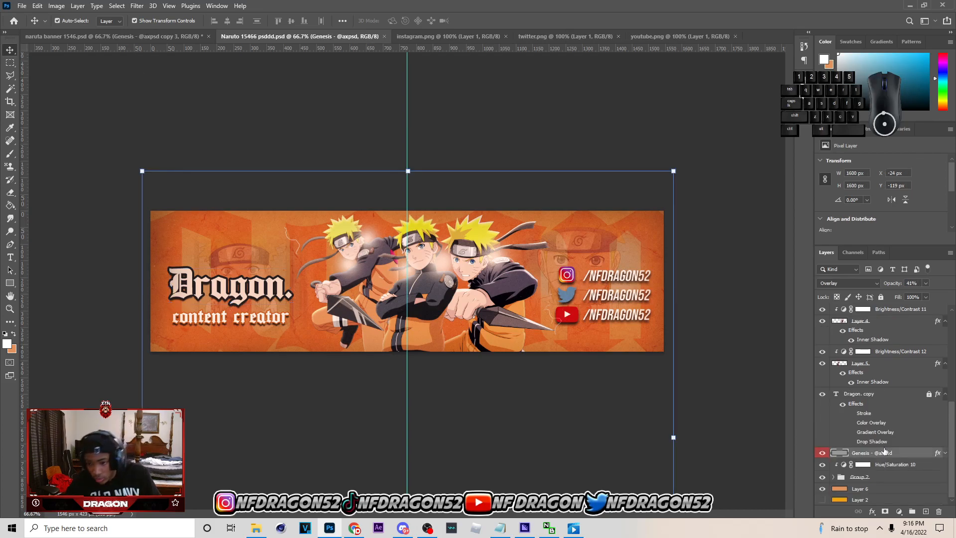
key(ctrl+v)
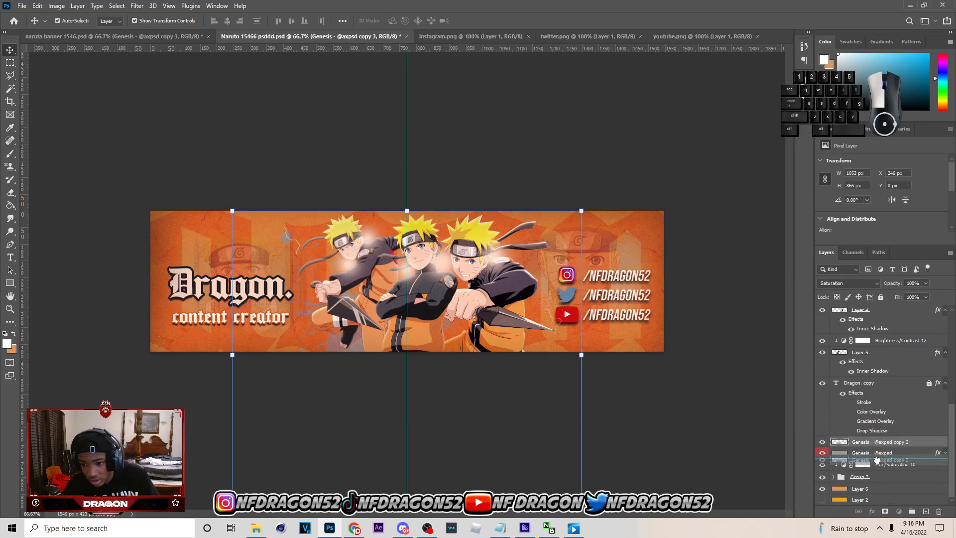
key(ctrl+t)
drag(504, 387, 367, 338)
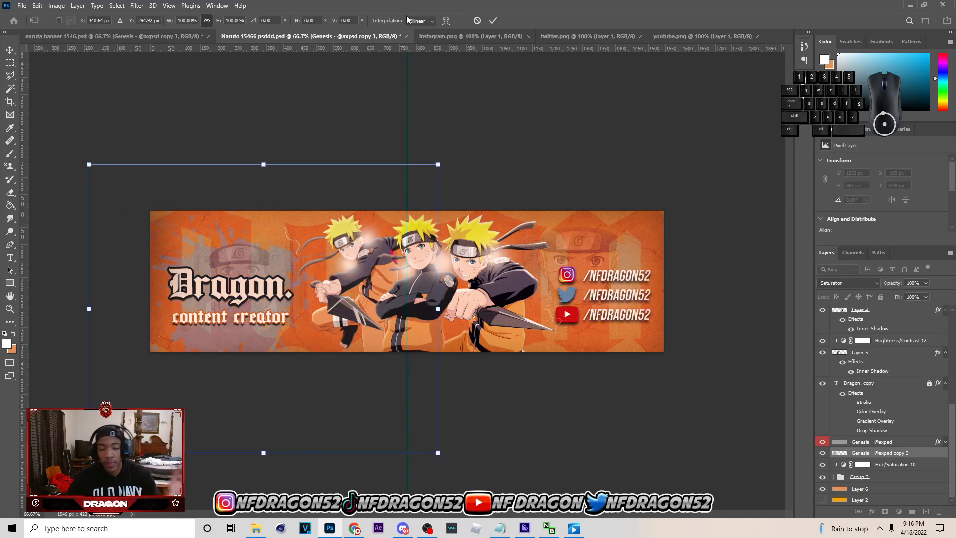
click(493, 20)
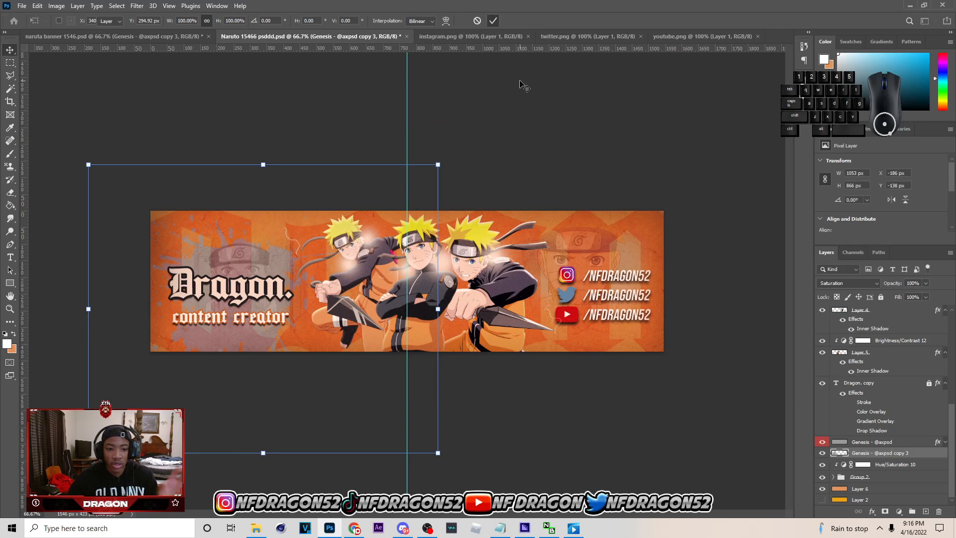
click(855, 288)
click(852, 280)
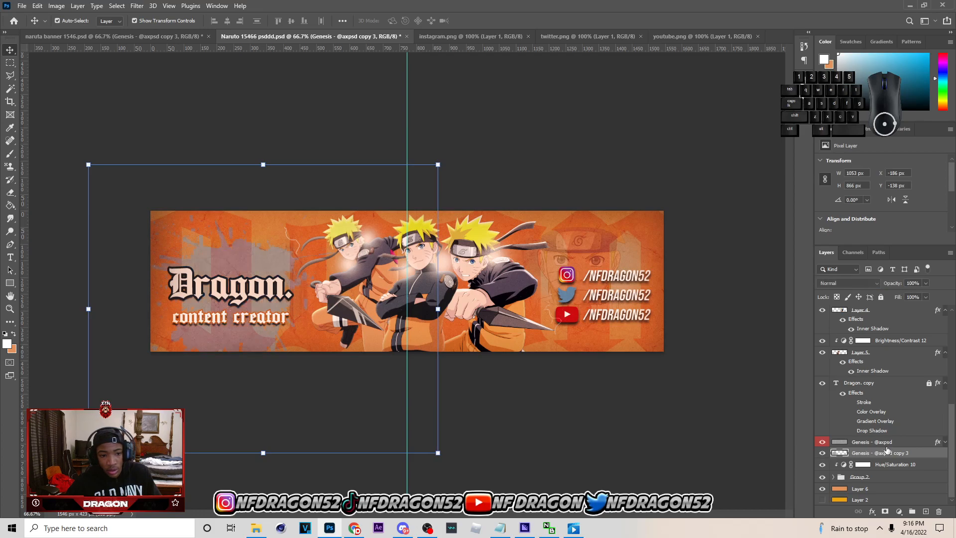
key(ctrl+bracketright)
key(ctrl+bracketright)
key(ctrl+u)
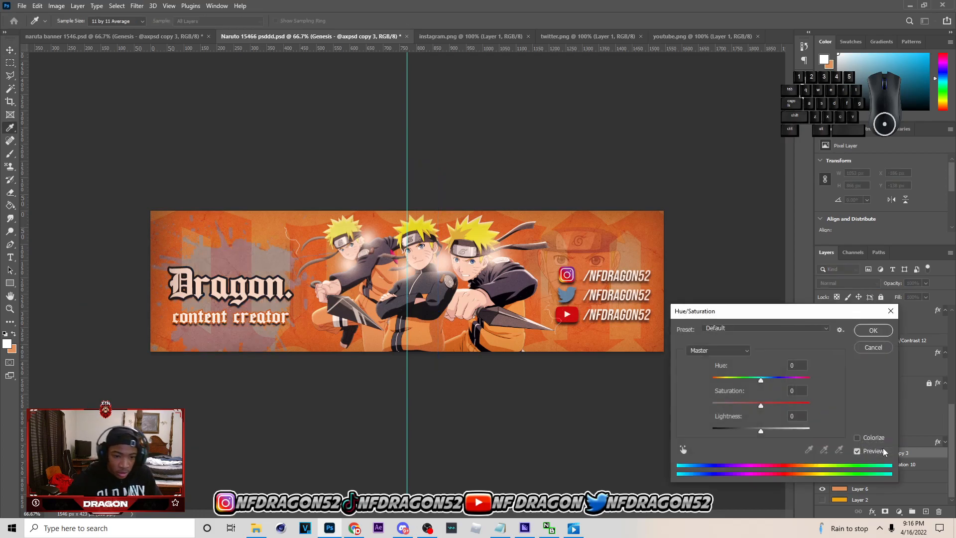
key(Escape)
click(855, 283)
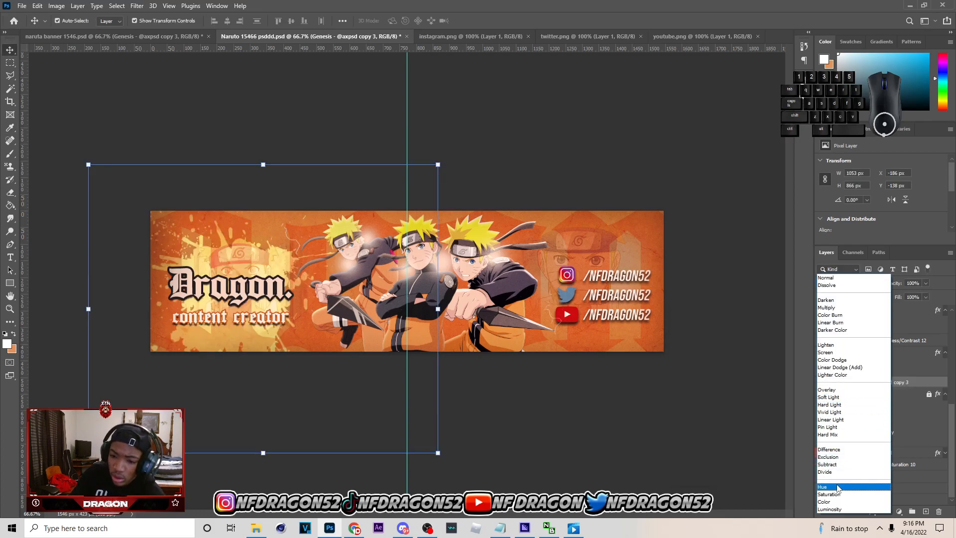
click(845, 495)
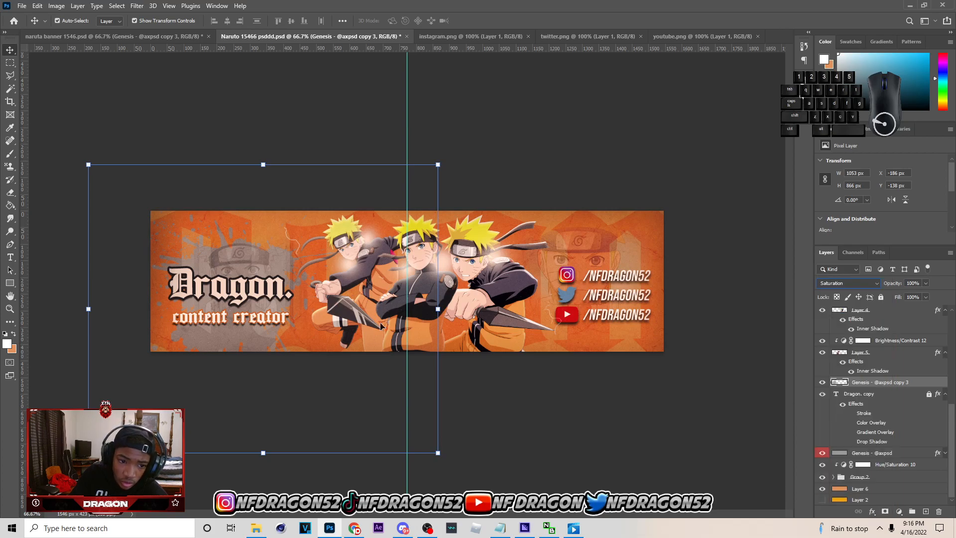
- Shift the splatter slightly up and left to about X -200, Y -176 px, apply the transform and save the document
click(437, 313)
drag(370, 345, 338, 295)
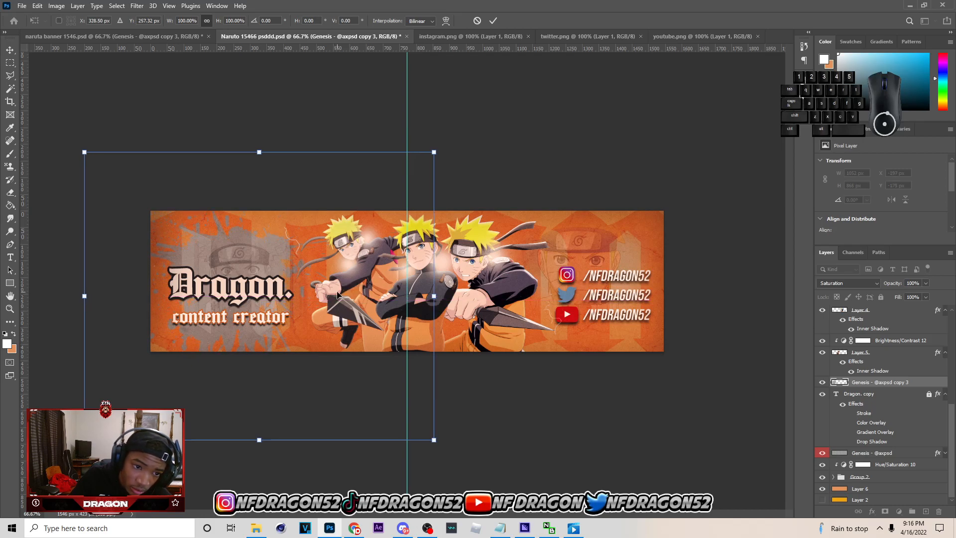
click(493, 21)
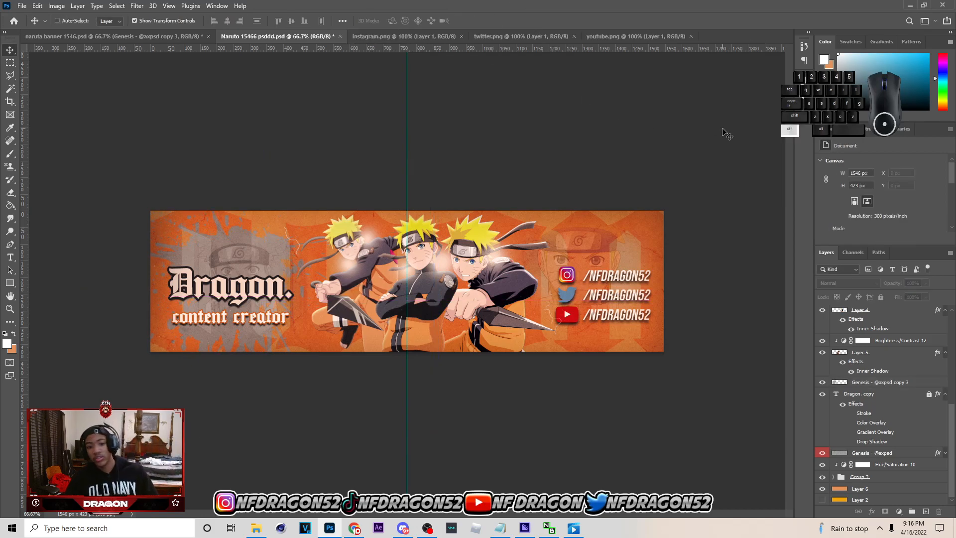
key(ctrl+s)
click(236, 154)
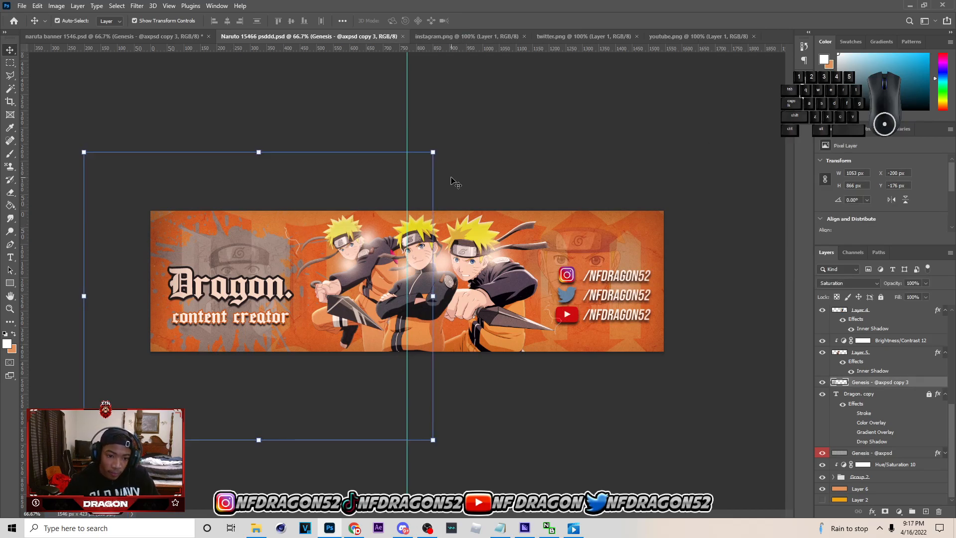
click(585, 158)
key(ctrl+s)
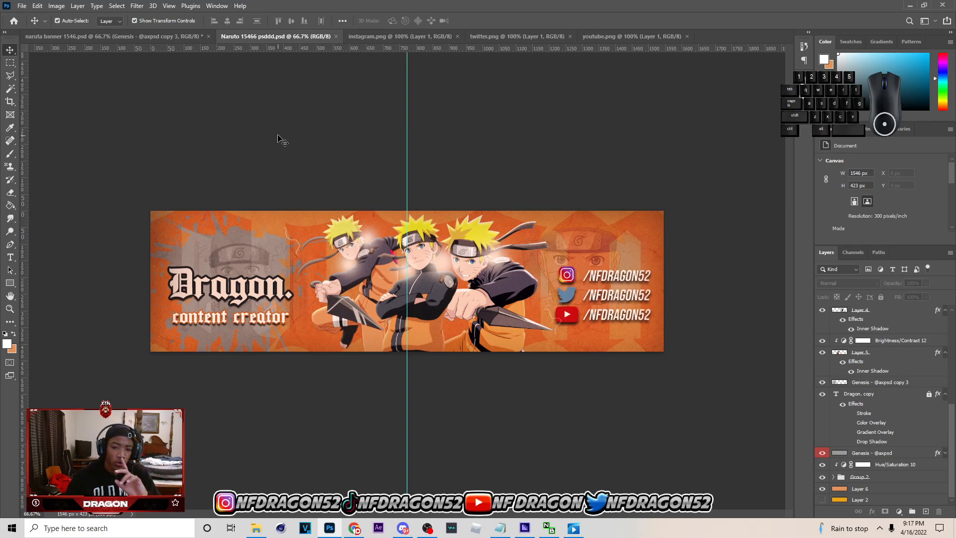
key(ctrl+s)
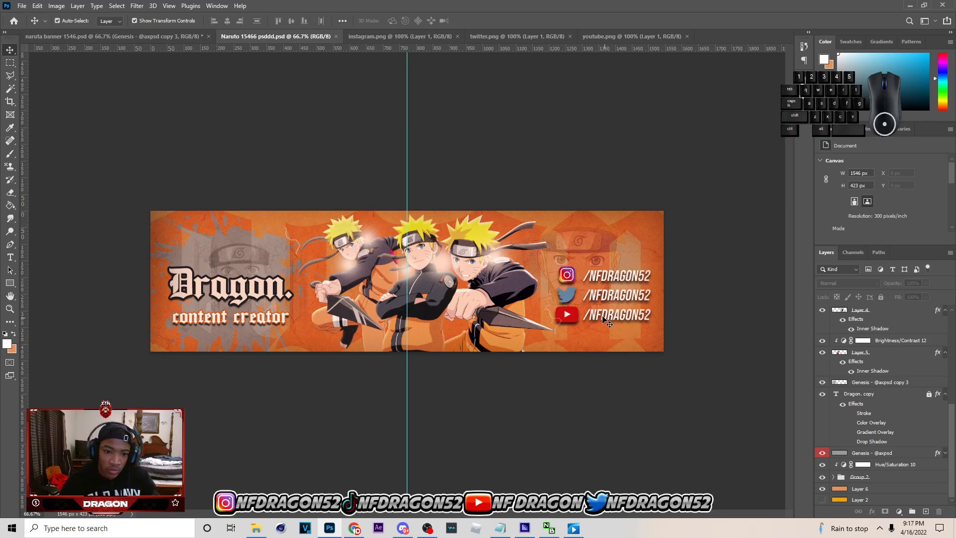
- Merge each social icon layer with its matching /NFDRAGON52 text layer inside the Socials group
click(570, 315)
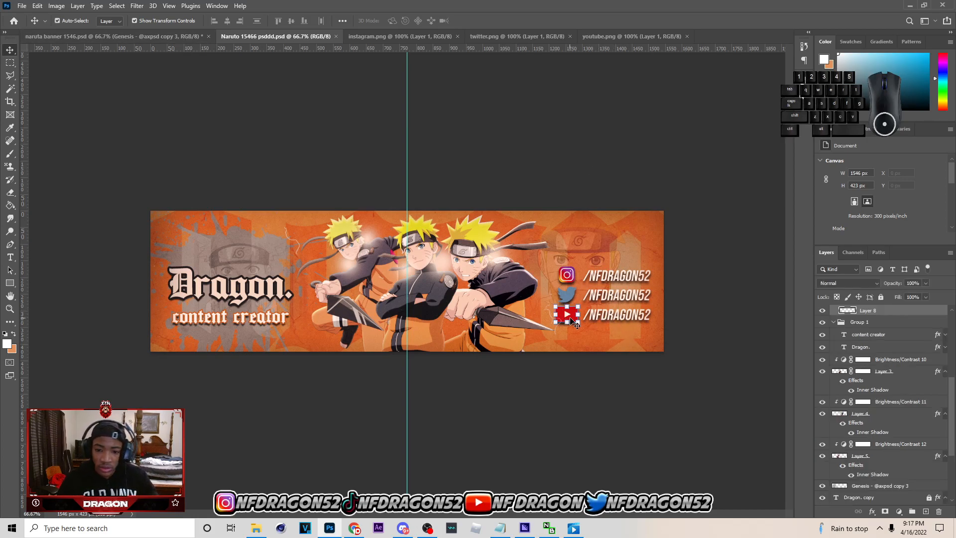
scroll(867, 359, up, 3)
scroll(880, 416, up, 2)
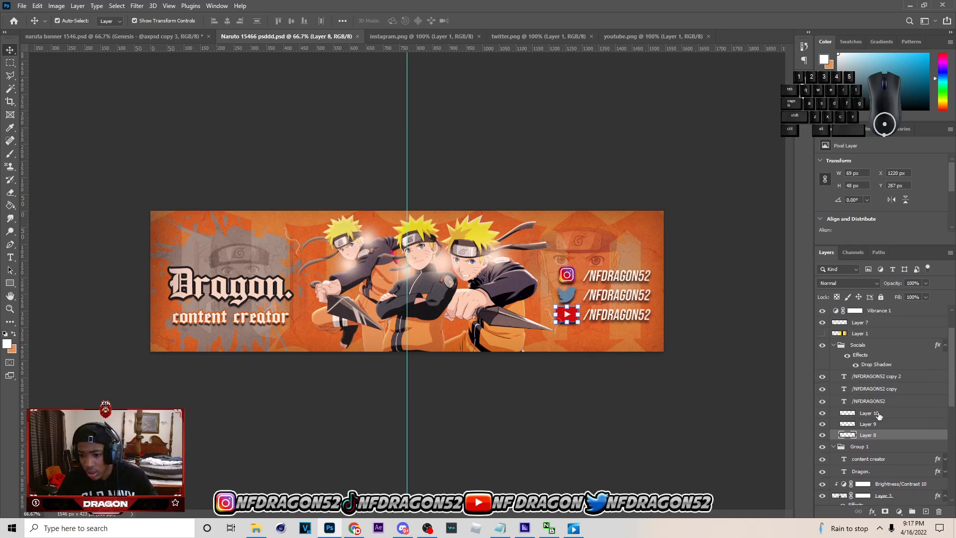
key(ctrl)
click(874, 406)
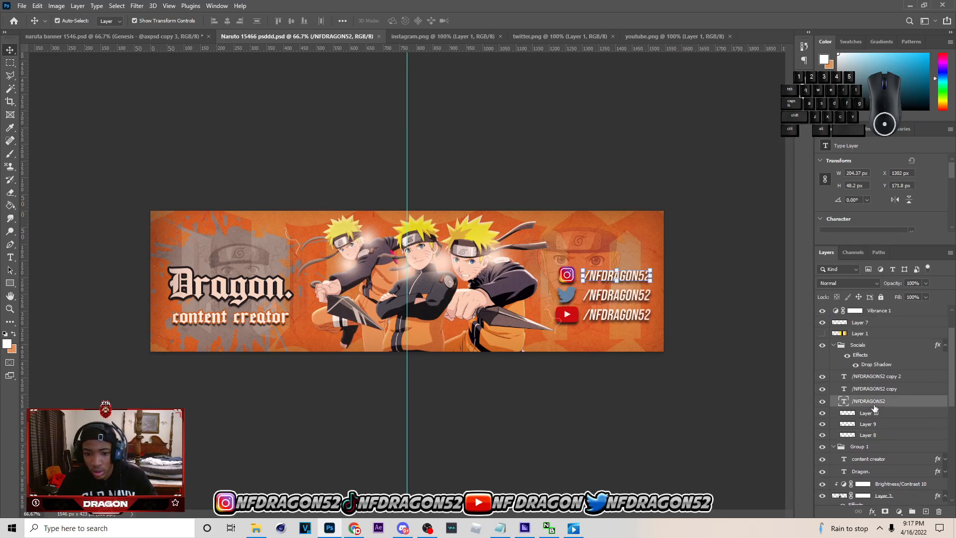
key(alt+bracketright)
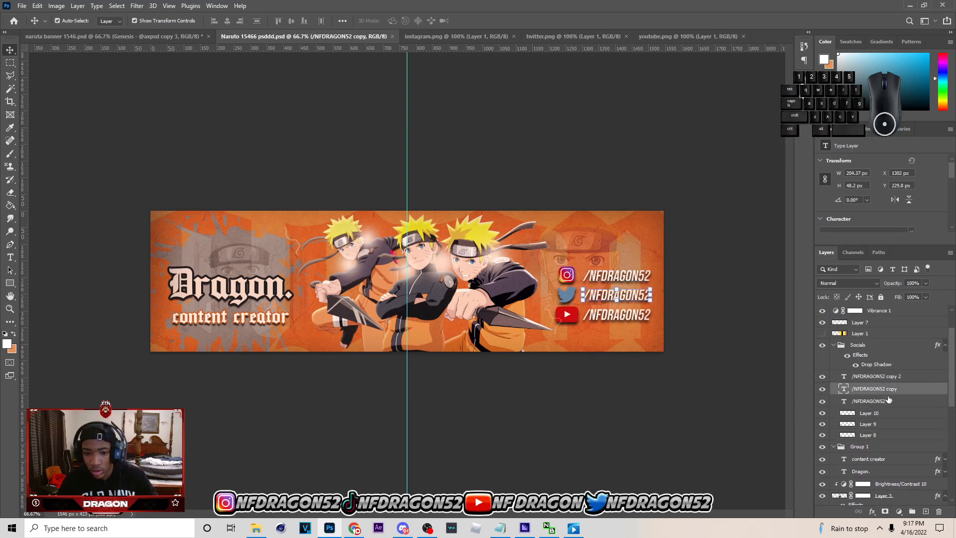
click(869, 377)
ctrl+click(872, 437)
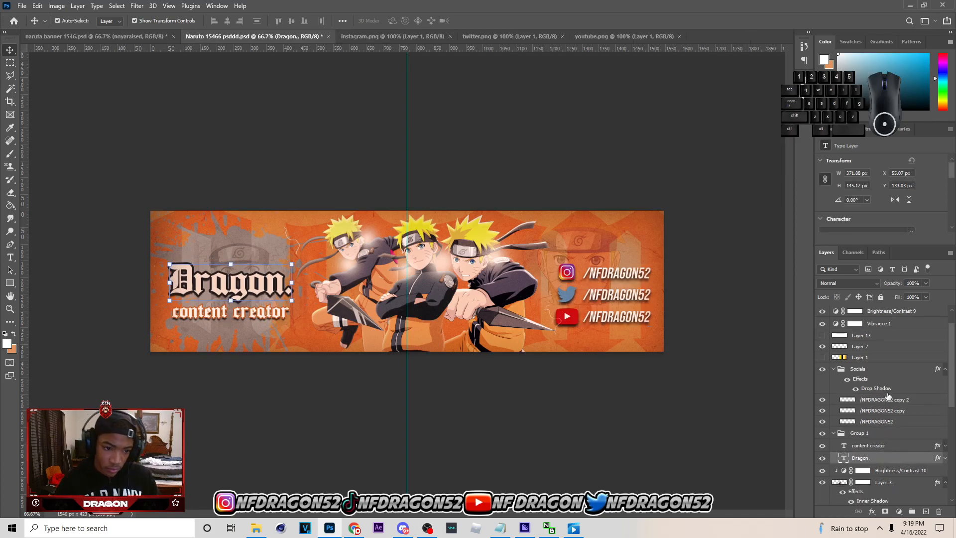
- Nudge Group 1, holding the Dragon. title and content creator subtitle, slightly down
click(596, 201)
key(ctrl+s)
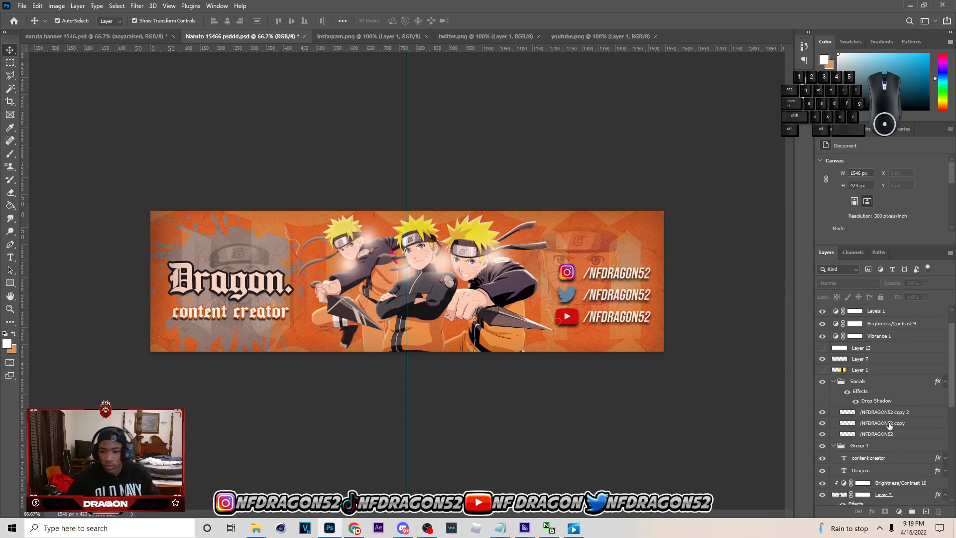
click(873, 434)
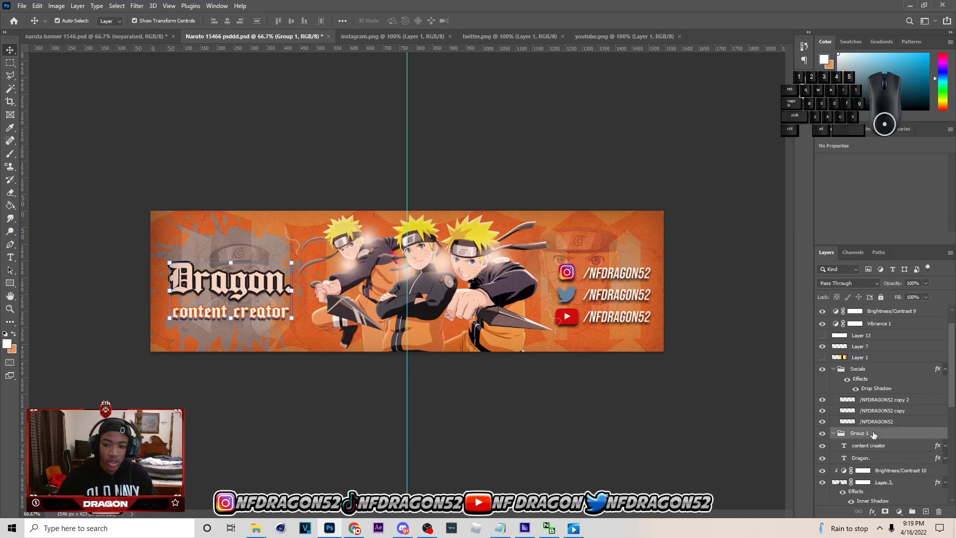
click(779, 340)
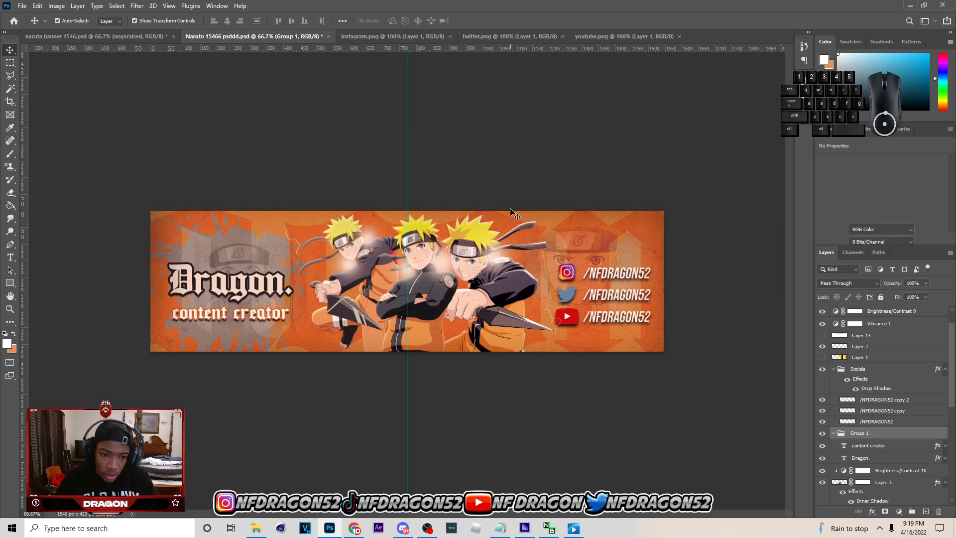
- Hide the guides on the banner and save the document
key(ctrl+s)
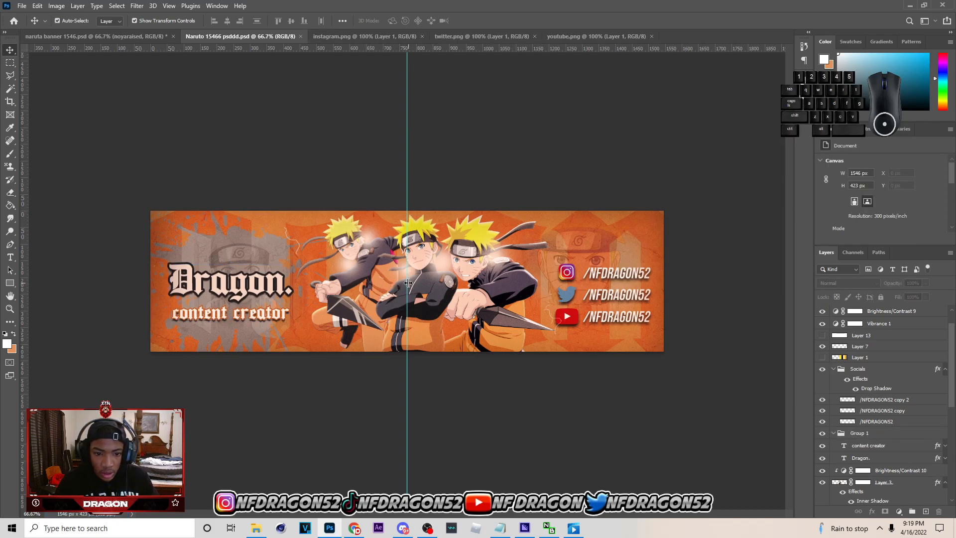
key(ctrl+semicolon)
key(ctrl+s)
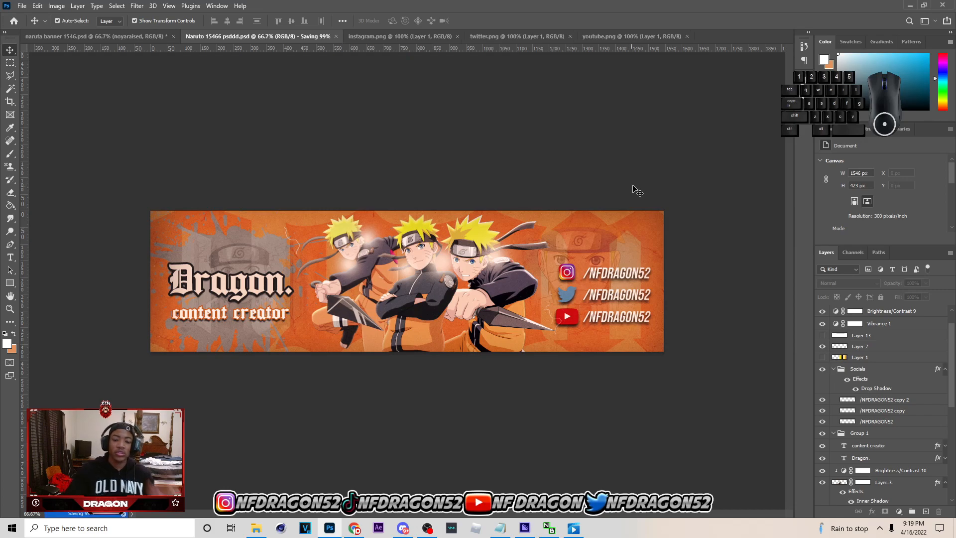
- Group all layers from cc down to Layer 2, duplicate that group and merge the duplicate into a single layer
scroll(882, 356, up, 1)
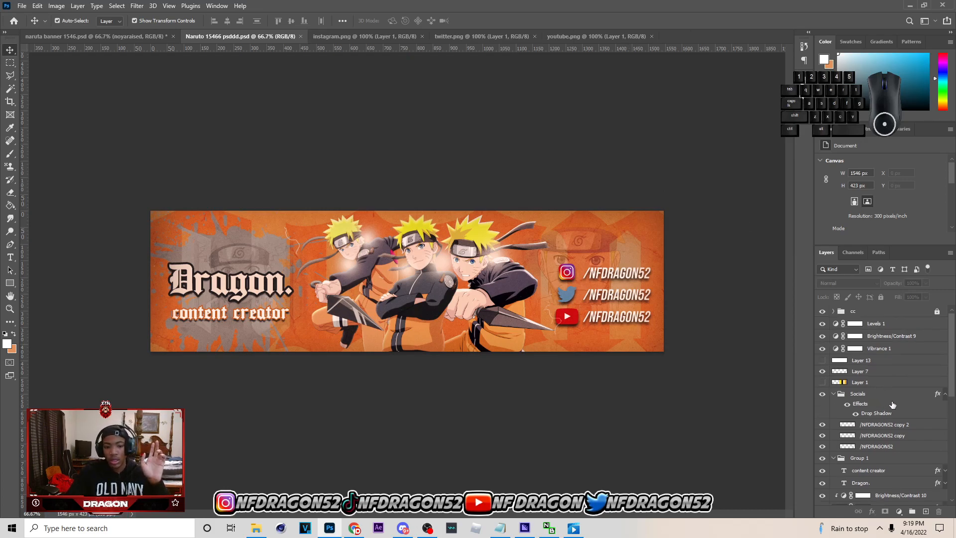
click(892, 311)
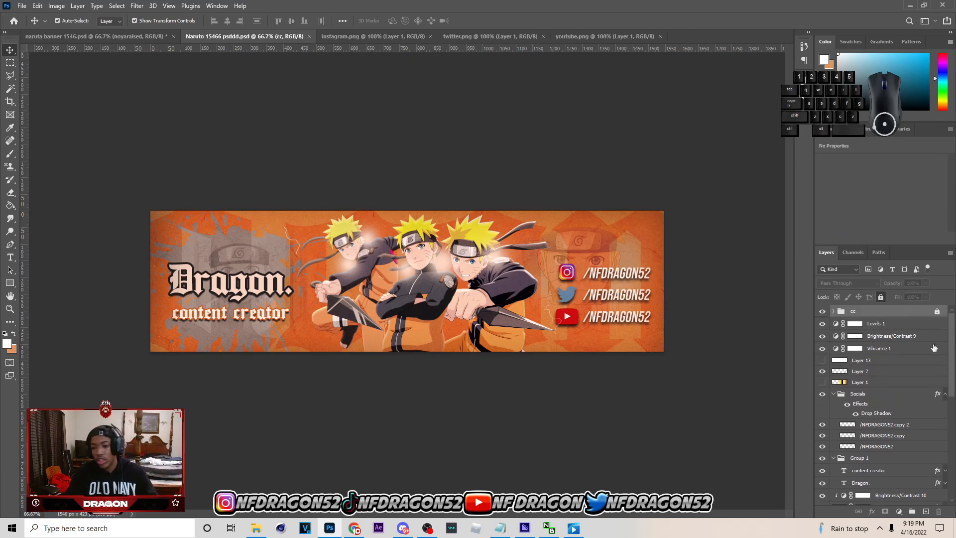
scroll(921, 399, down, 5)
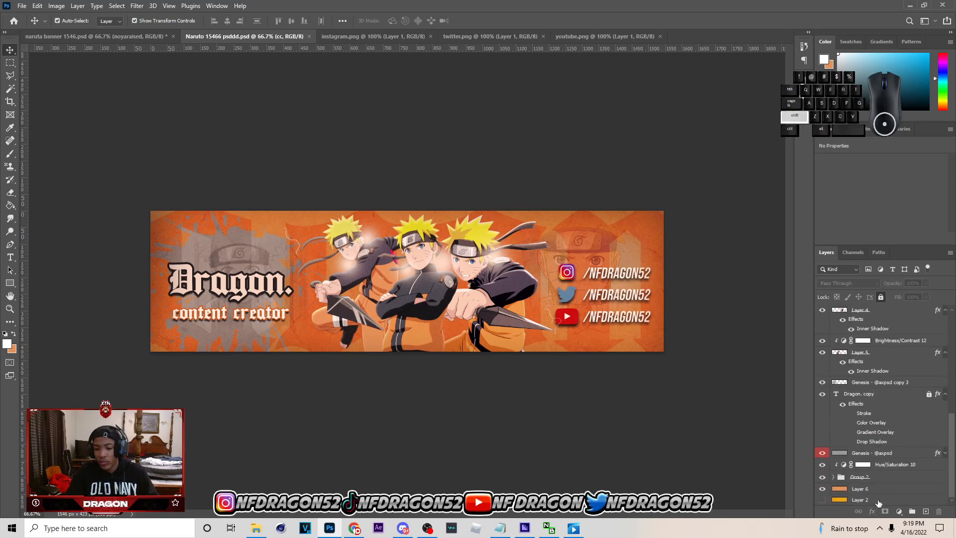
shift+click(879, 501)
click(913, 511)
key(ctrl+j)
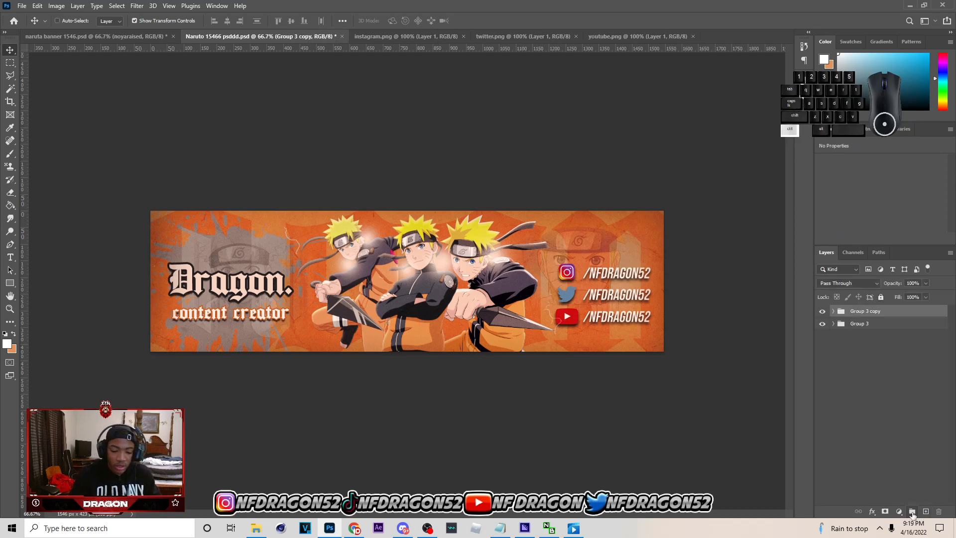
key(ctrl+e)
- Select the full 1546 x 423 px canvas area of the merged copy and copy it to a new layer
key(m)
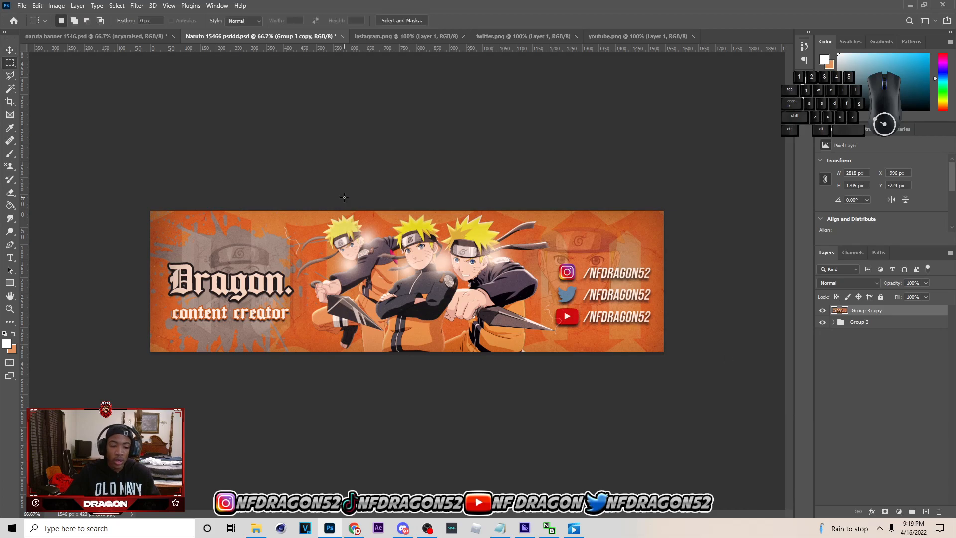
drag(107, 188, 931, 479)
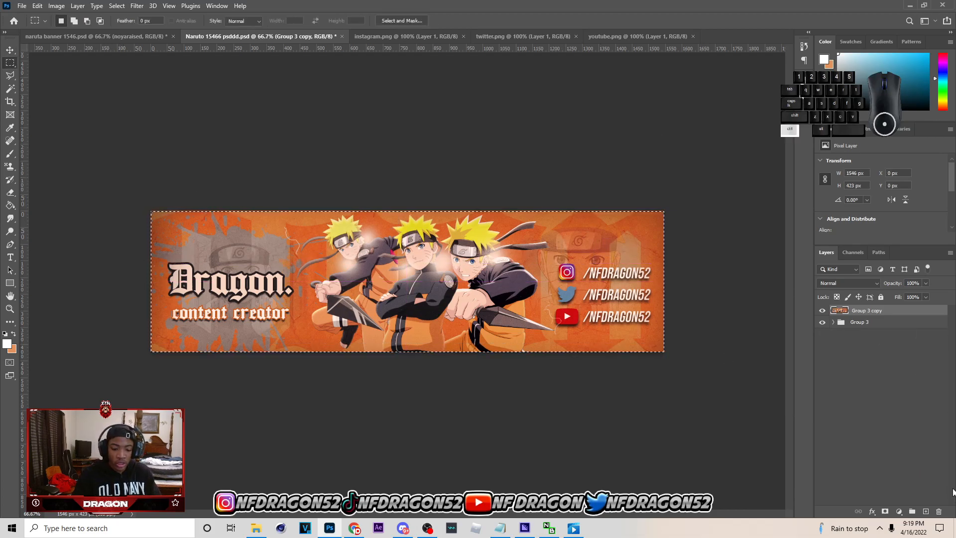
key(ctrl+d)
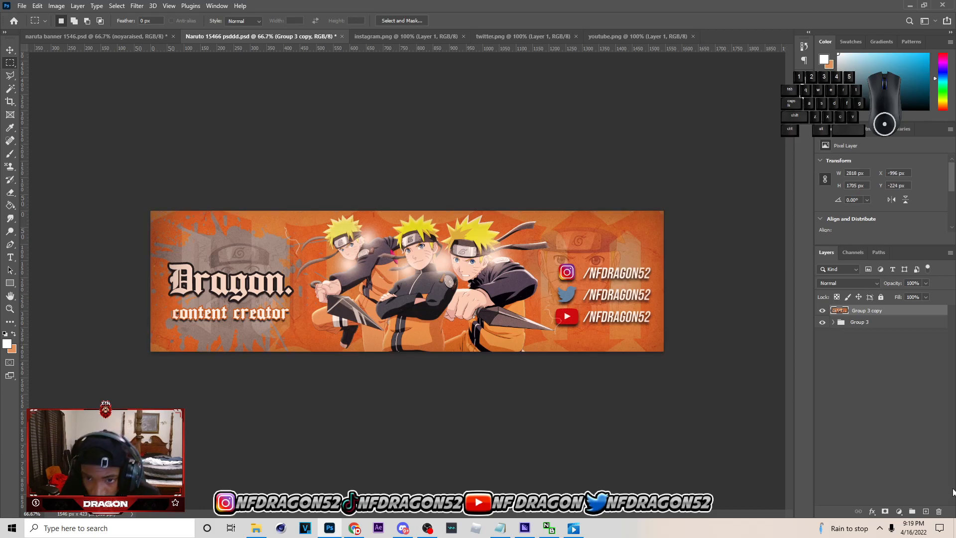
drag(149, 137, 948, 532)
key(ctrl+j)
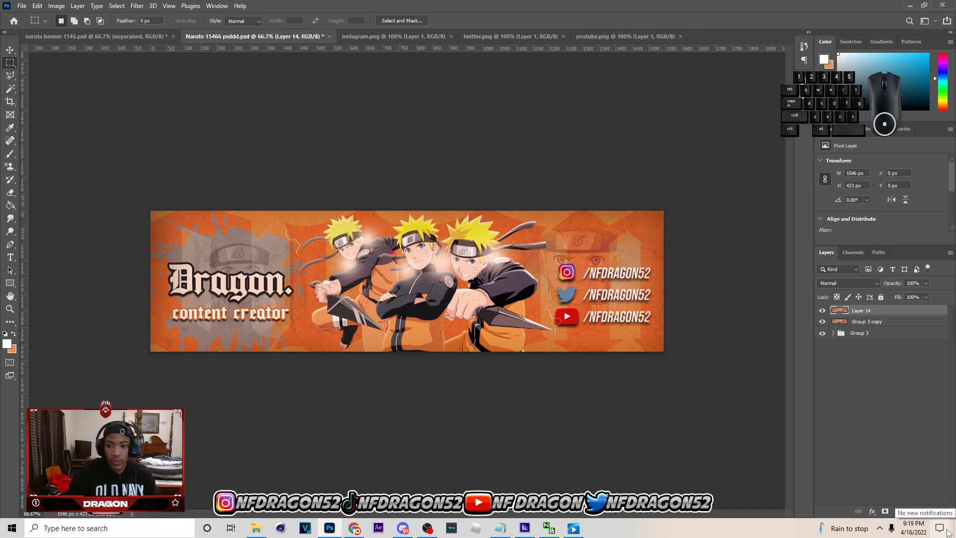
- Convert Layer 14 to a smart object and switch to the Move tool
right_click(869, 301)
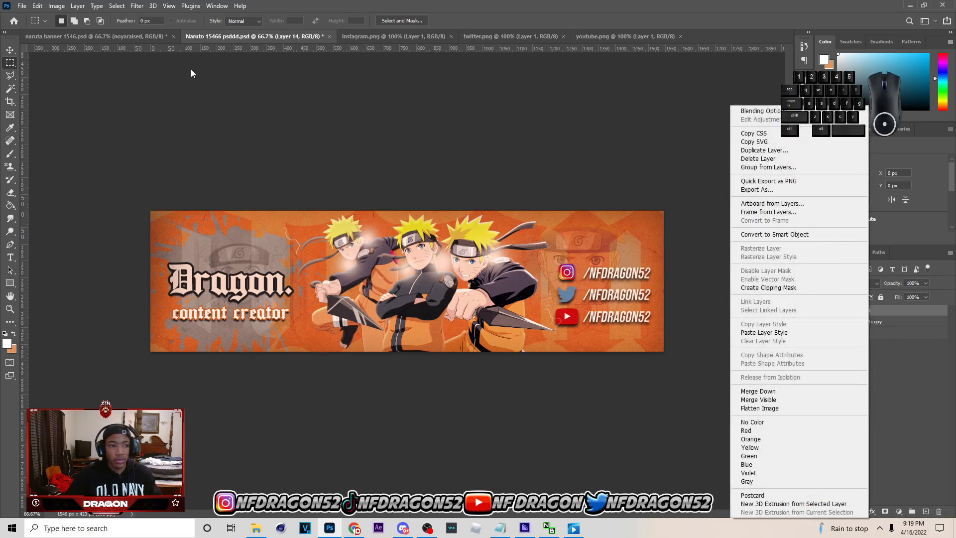
click(774, 234)
click(10, 50)
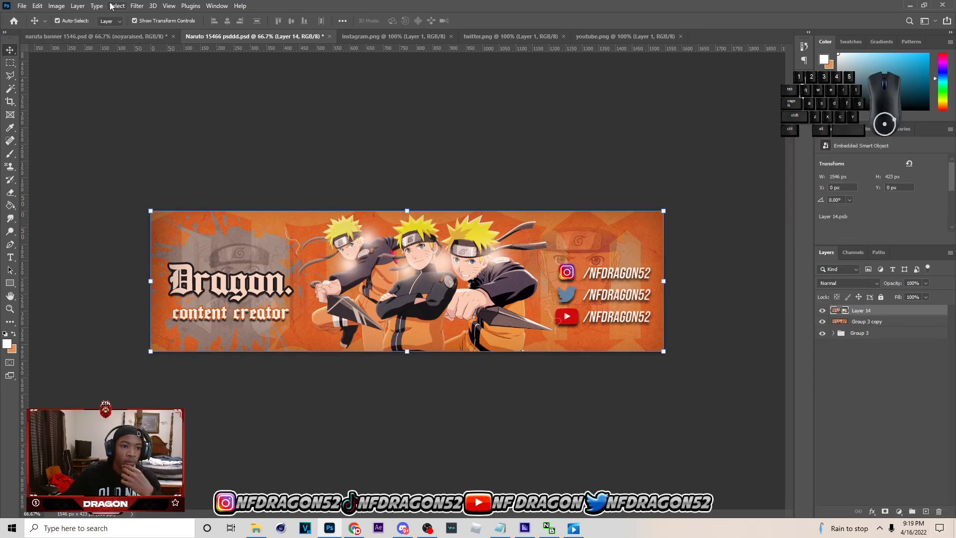
- Open the Camera Raw filter for the Layer 14 smart object
click(117, 5)
mouse_move(133, 5)
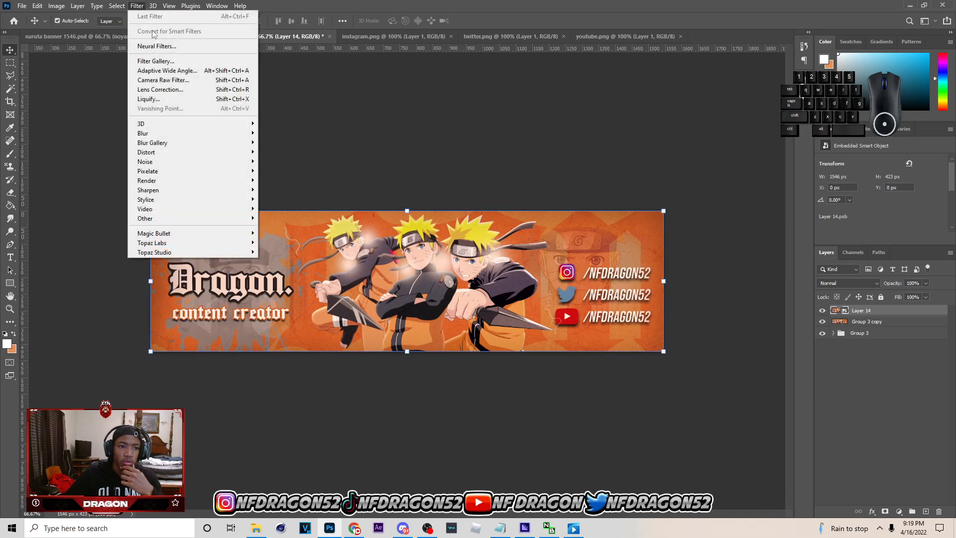
click(162, 77)
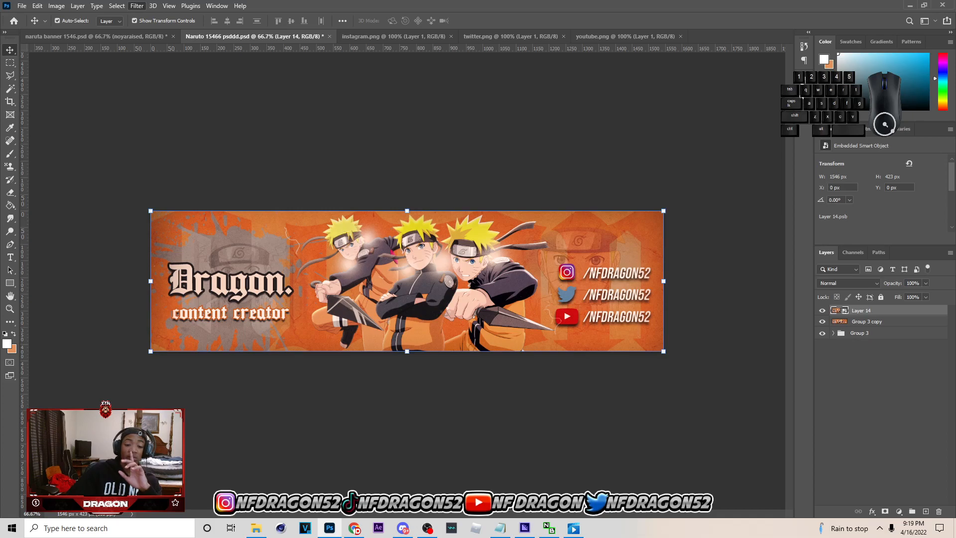
key(alt+Tab)
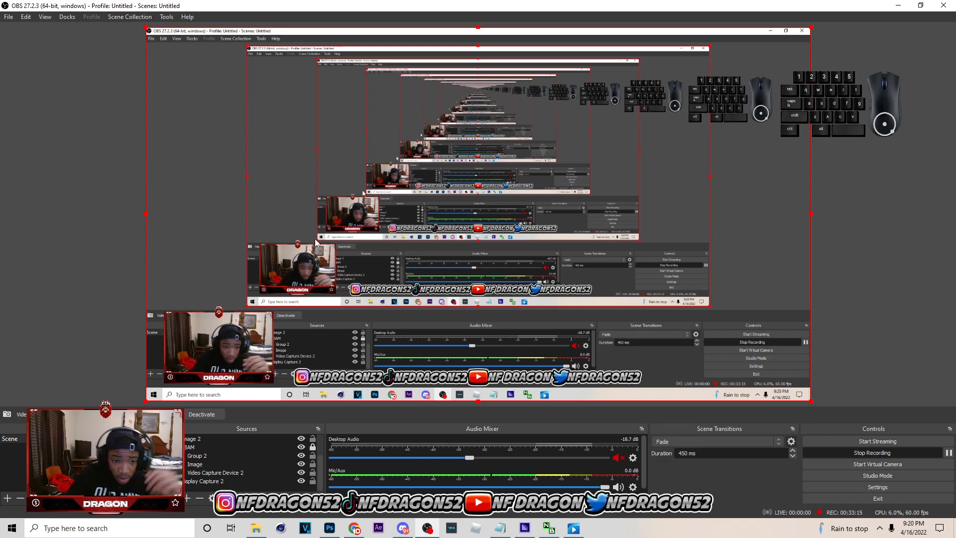
click(354, 528)
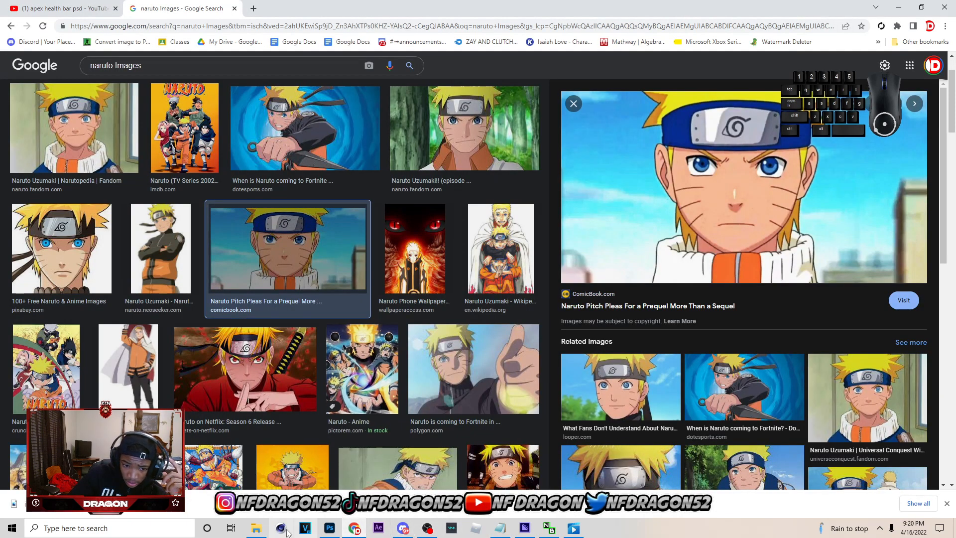
click(329, 527)
- Apply user preset 57 to the banner in Camera Raw
click(745, 146)
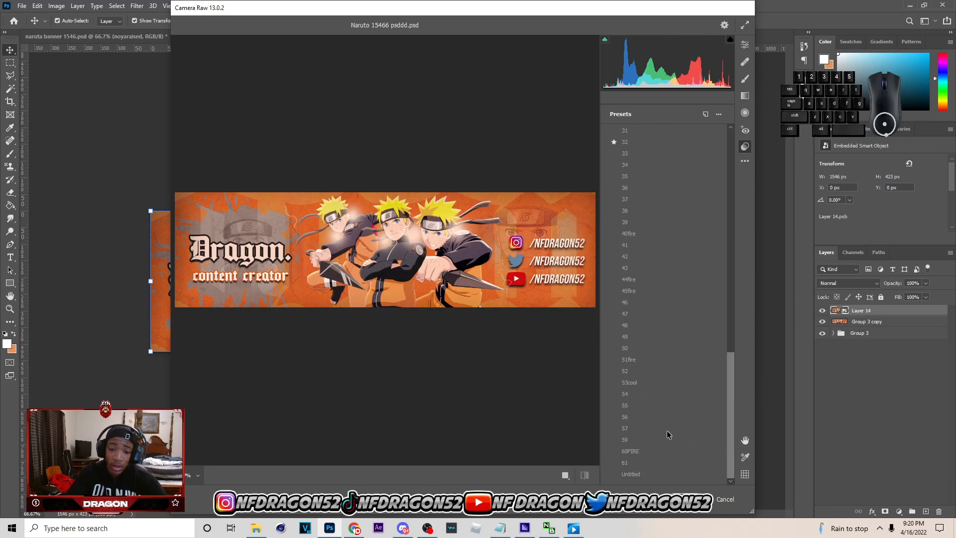
click(668, 431)
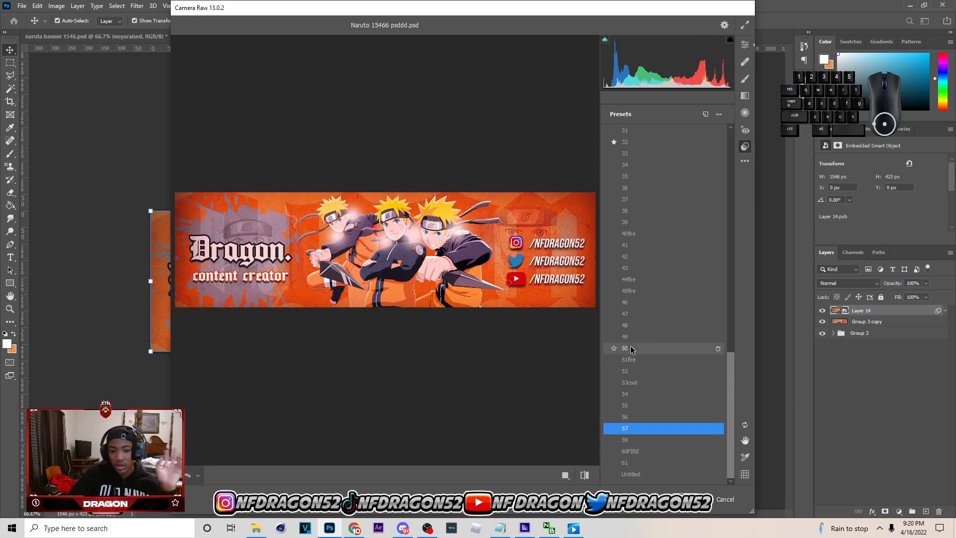
- Try user presets 14 and 4 on the banner for comparison, returning to preset 57
scroll(641, 410, up, 9)
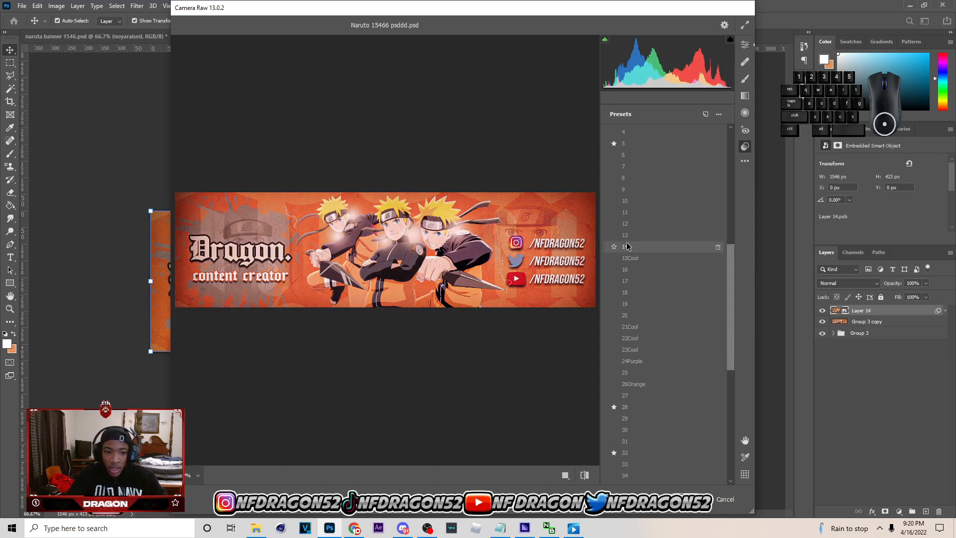
click(627, 246)
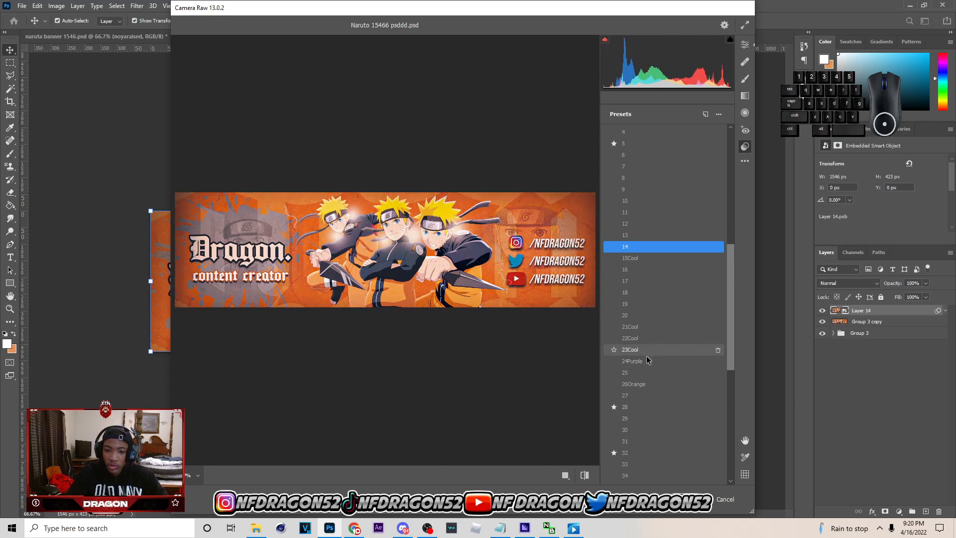
scroll(662, 364, up, 2)
scroll(670, 354, down, 10)
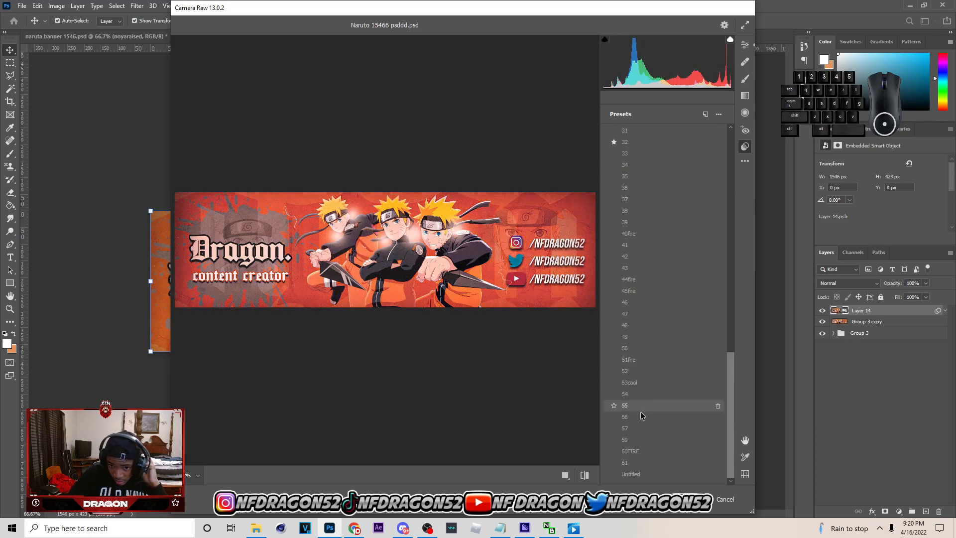
click(642, 429)
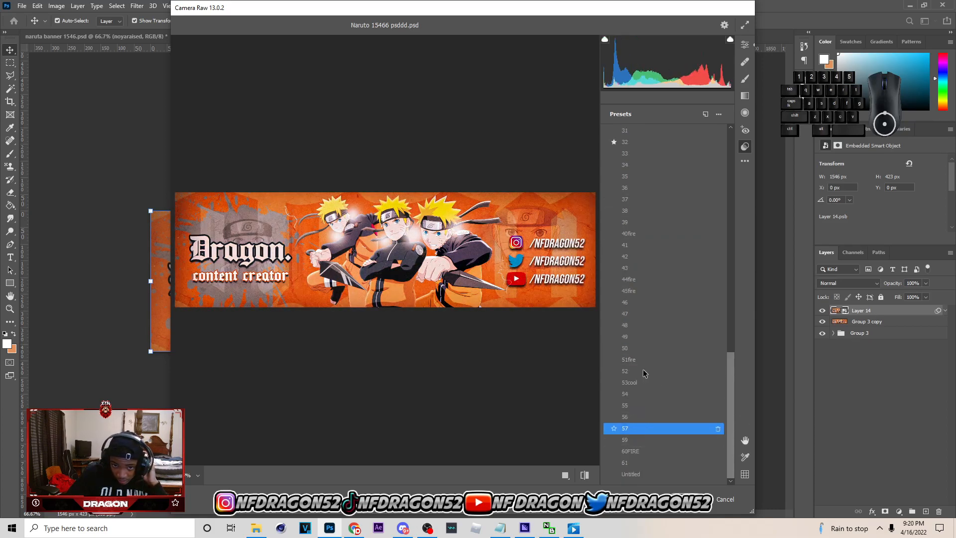
scroll(667, 348, up, 15)
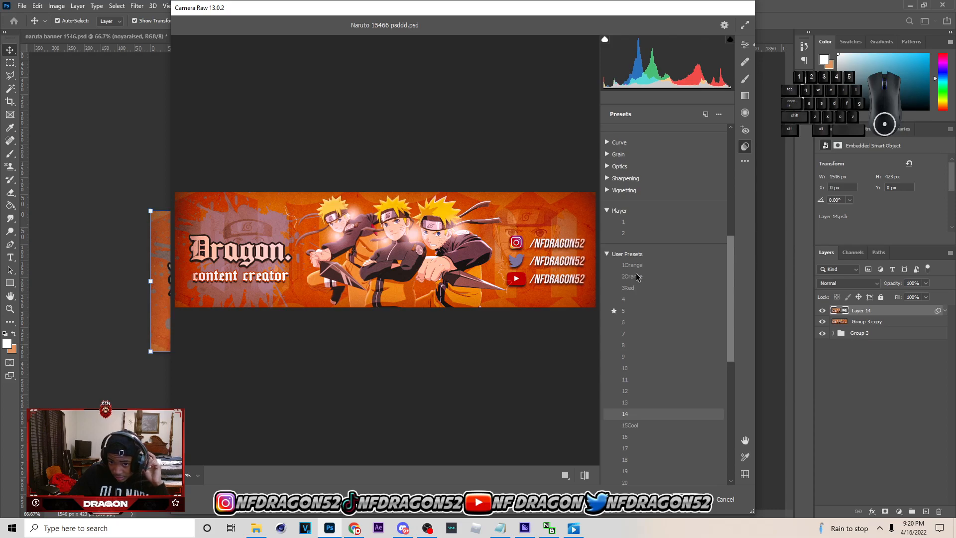
click(639, 298)
scroll(641, 309, down, 2)
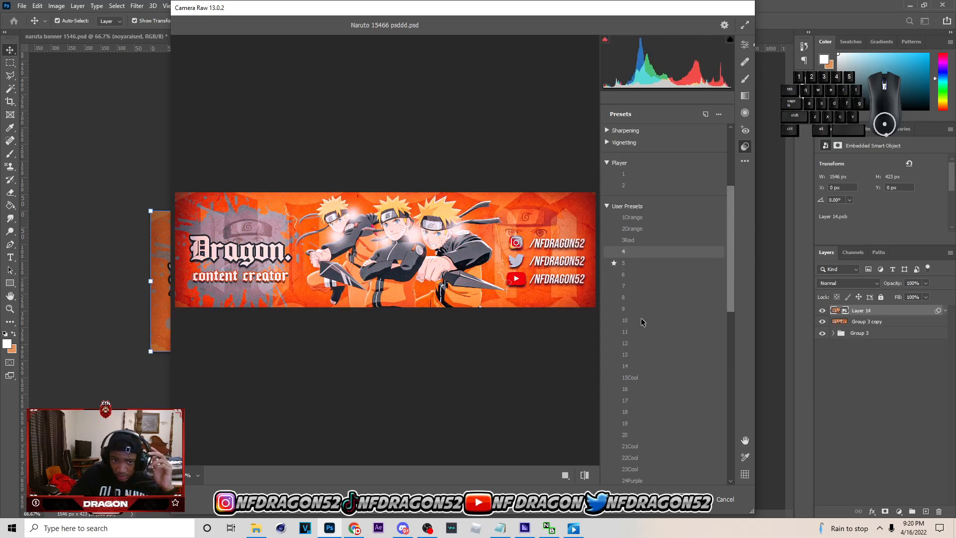
scroll(662, 349, down, 10)
scroll(650, 414, down, 3)
click(650, 429)
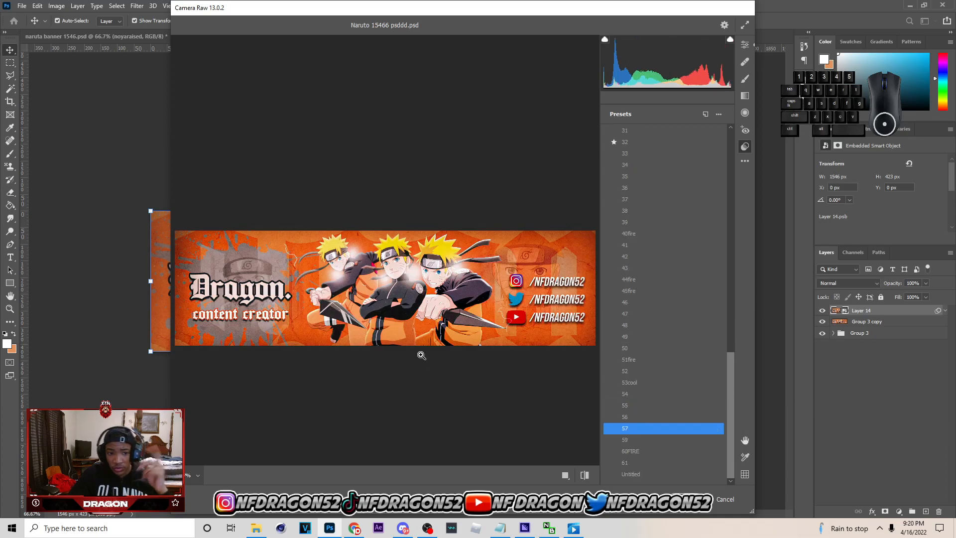
- Check the edit settings of the applied Camera Raw preset and commit the filter
click(745, 44)
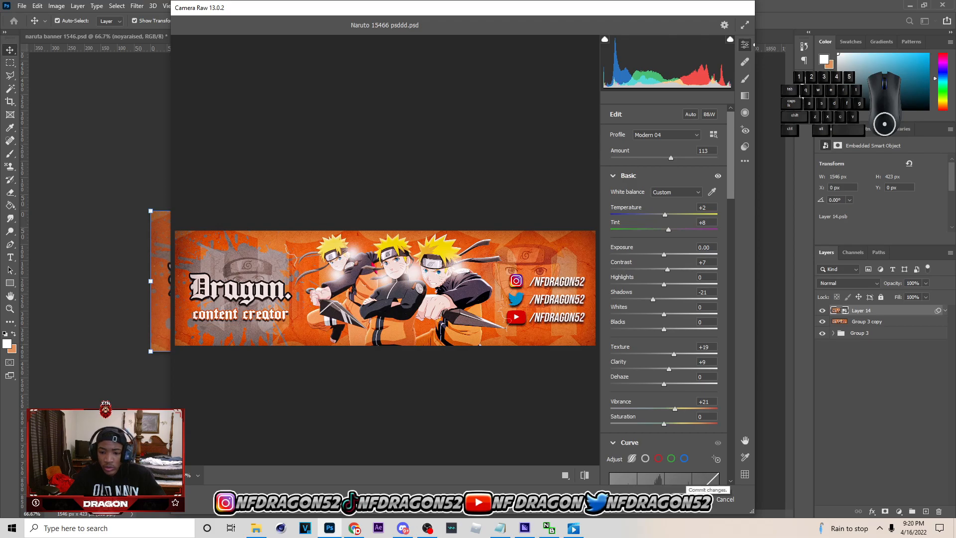
click(746, 146)
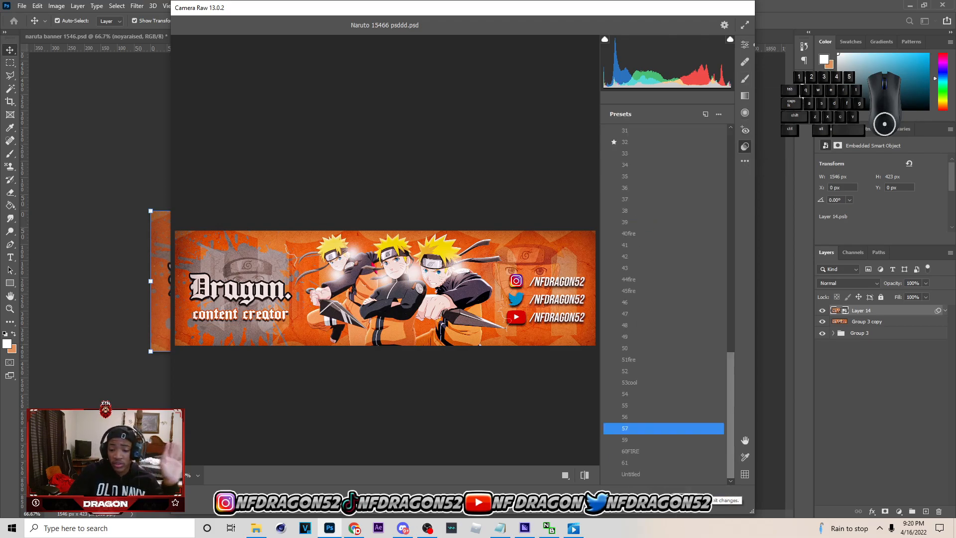
click(732, 500)
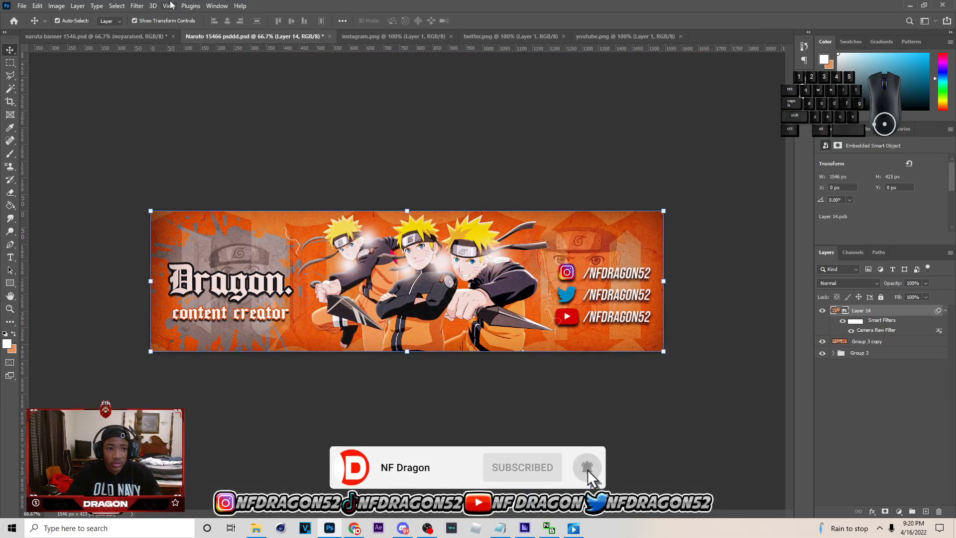
- Apply the Magic Bullet Looks filter to Layer 14 with Chromatic Aberration Green/Magenta set to +0.150
click(137, 6)
key(Escape)
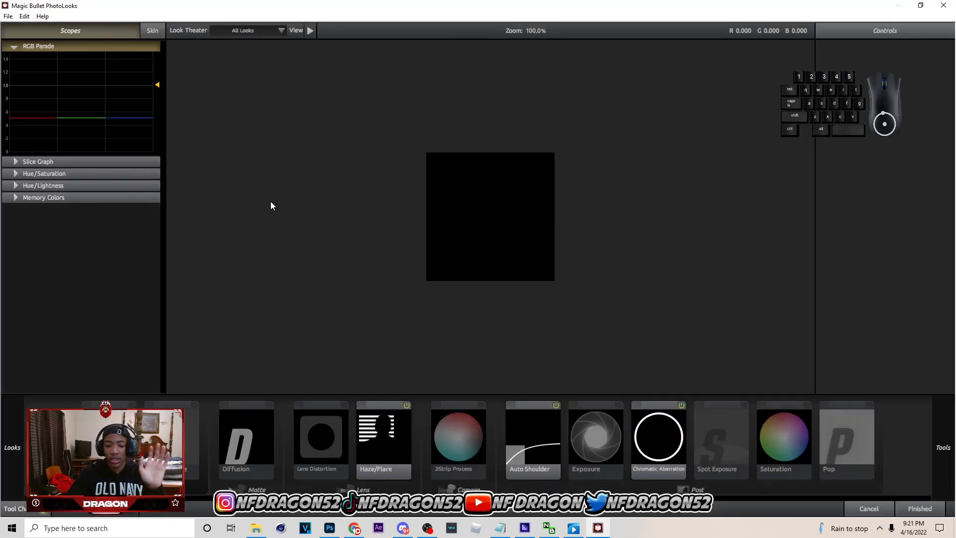
click(685, 446)
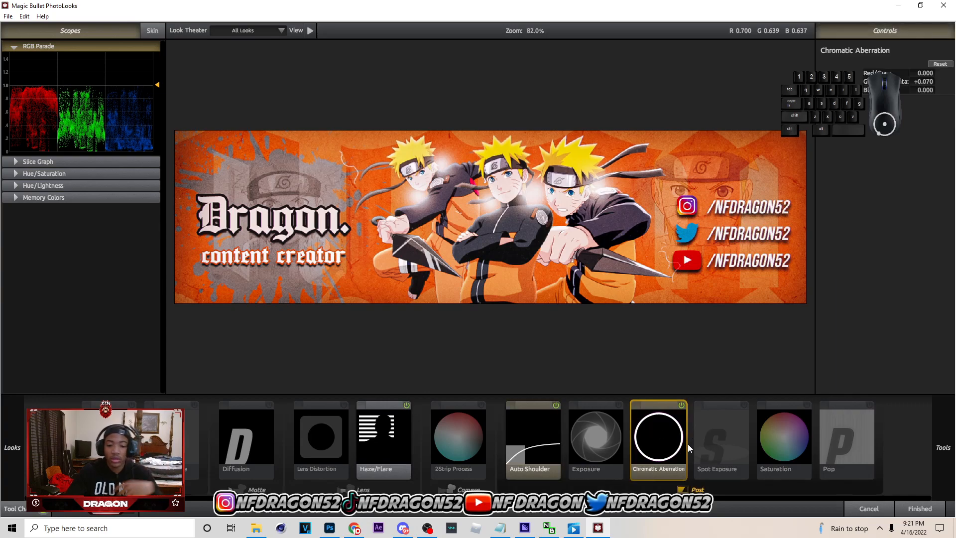
mouse_move(924, 82)
mouse_down()
mouse_move(941, 82)
mouse_move(922, 81)
mouse_up()
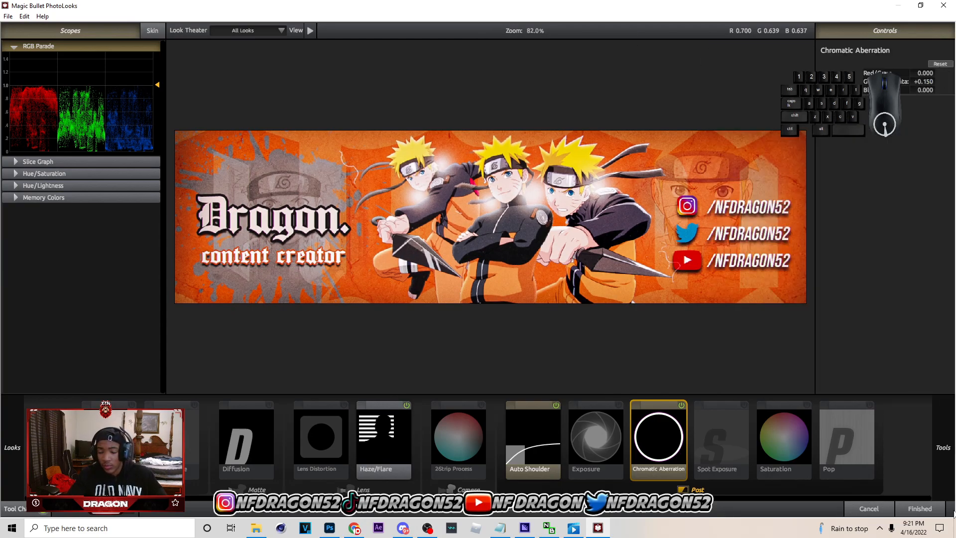
click(924, 512)
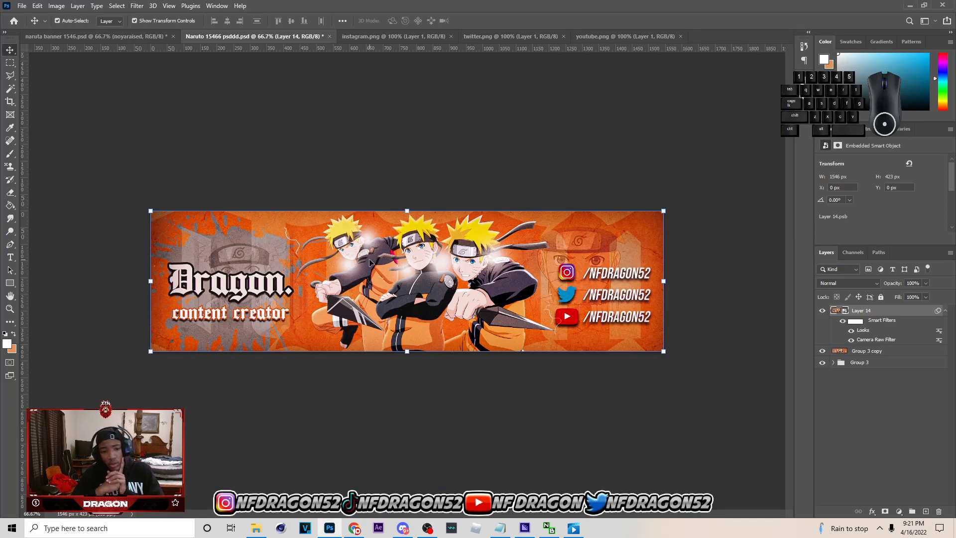
- Apply the Topaz Adjust 5 filter to Layer 14
click(137, 5)
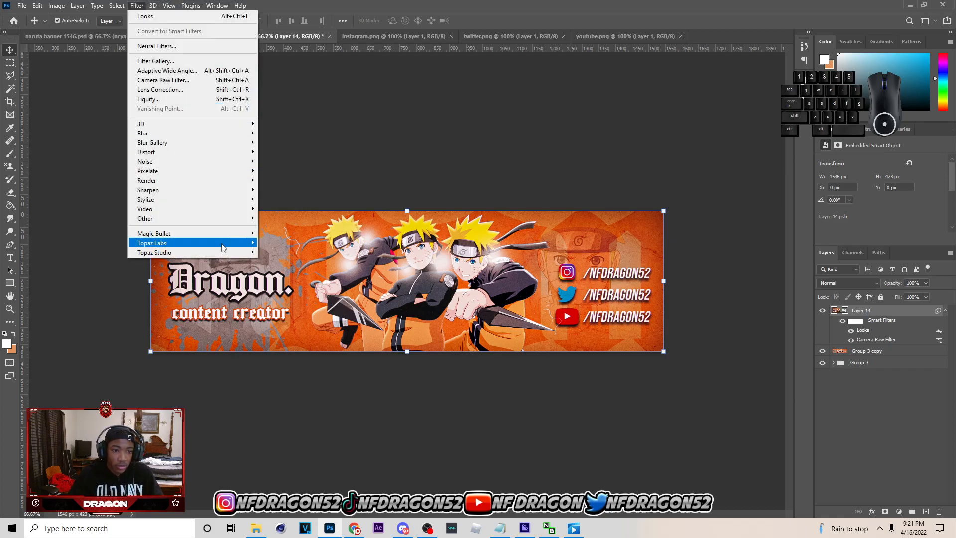
click(273, 241)
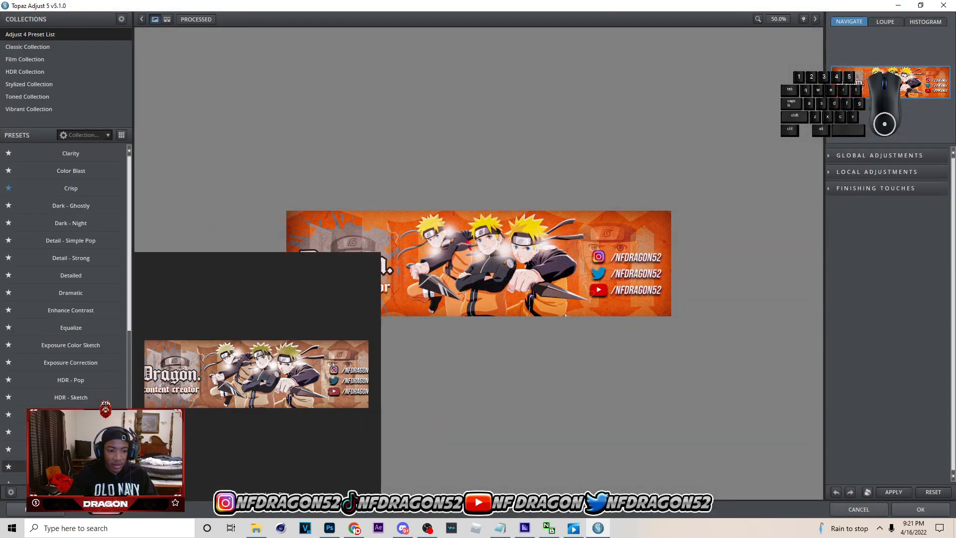
click(921, 509)
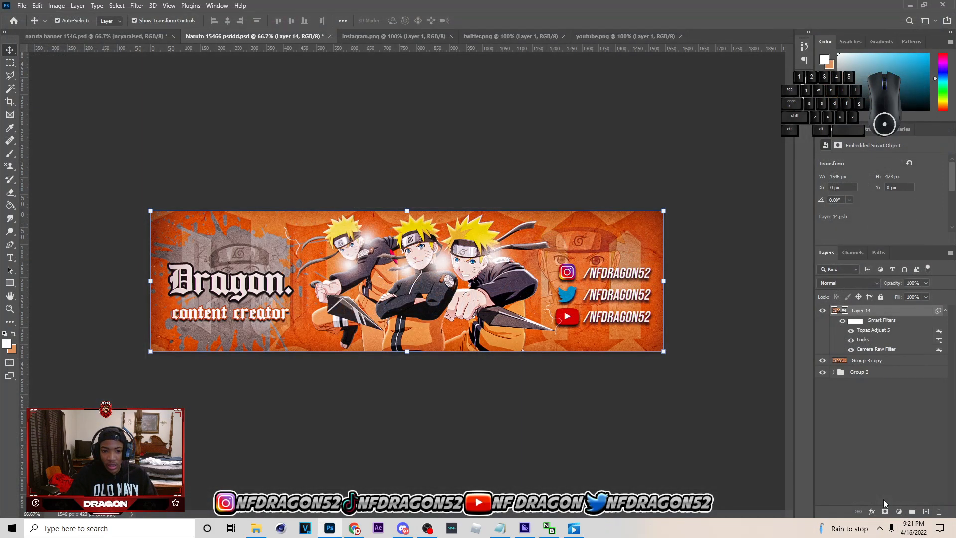
- Add a Vibrance adjustment layer above Layer 14 and set its saturation to -4
click(742, 411)
click(854, 338)
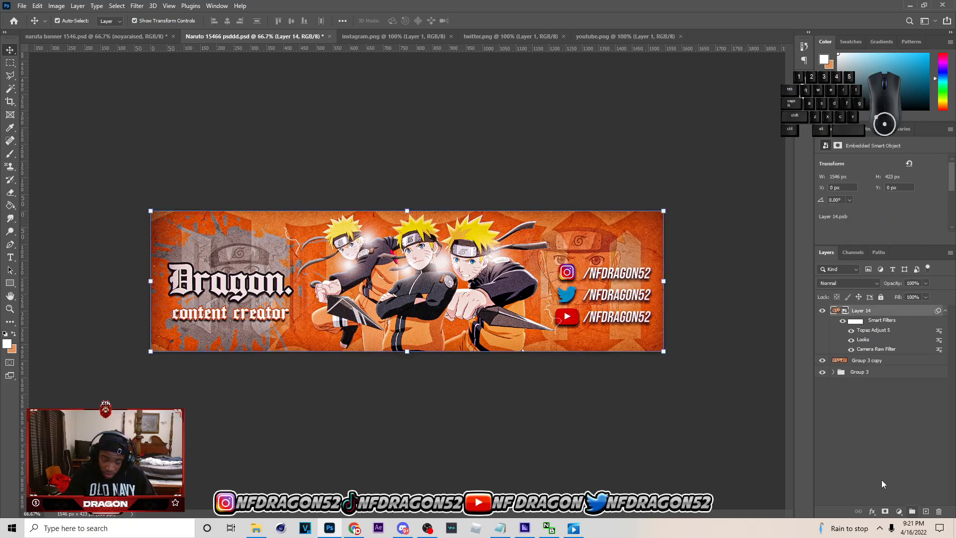
click(900, 512)
click(893, 403)
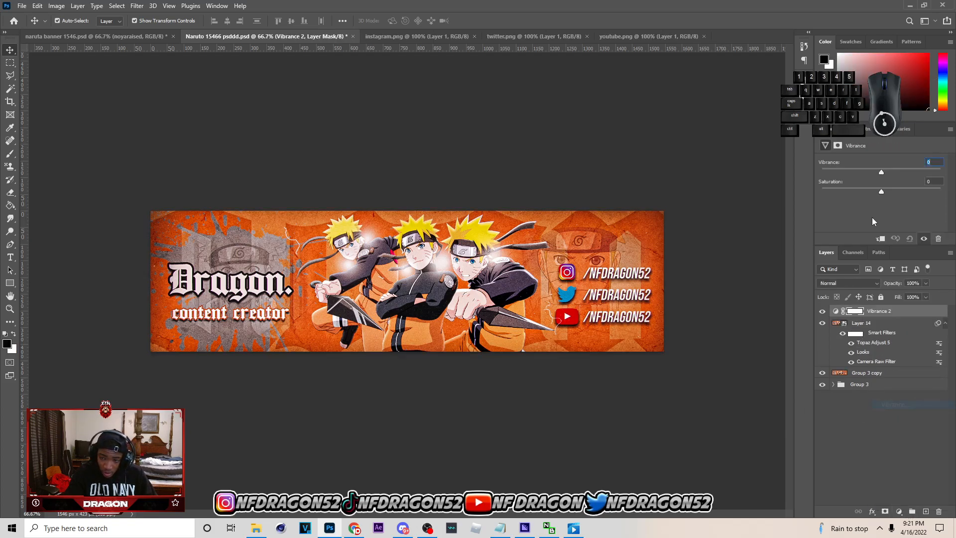
drag(877, 189, 880, 192)
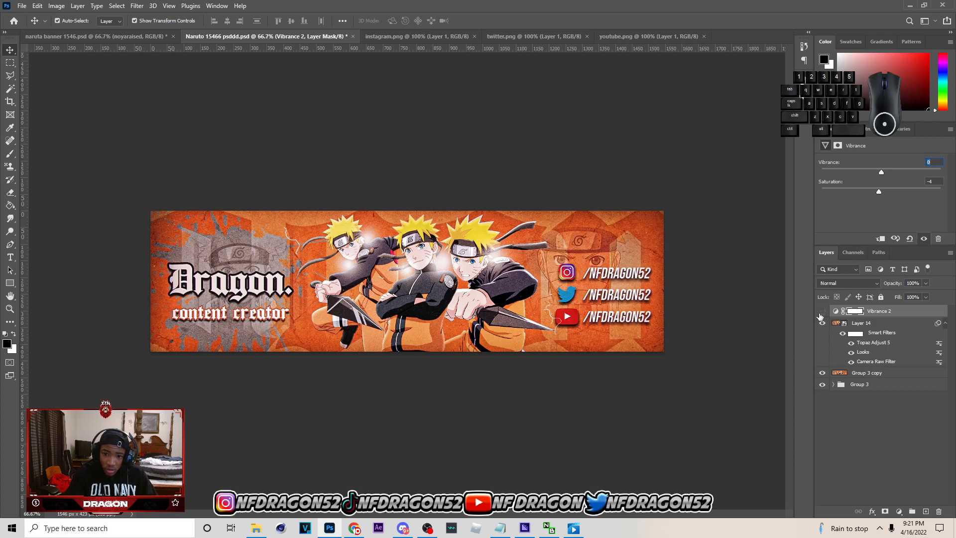
click(765, 267)
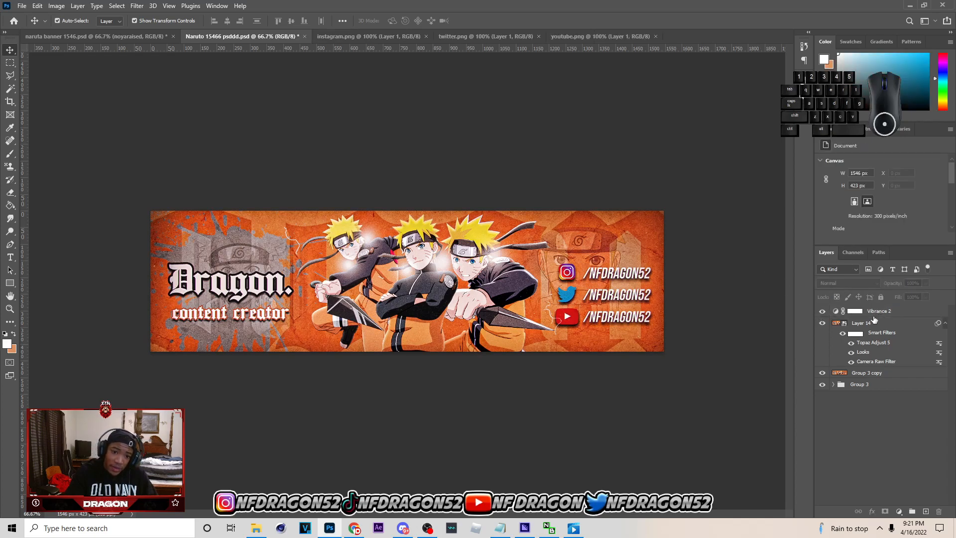
- Show Layer 7 in the naruta banner 1546 document and compare its color grading with the Dragon. banner
click(132, 34)
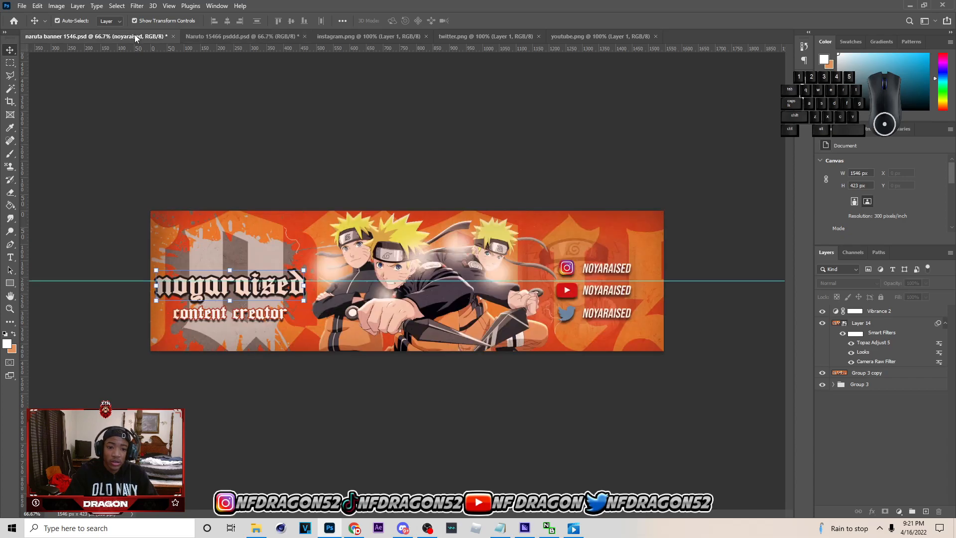
scroll(947, 431, up, 2)
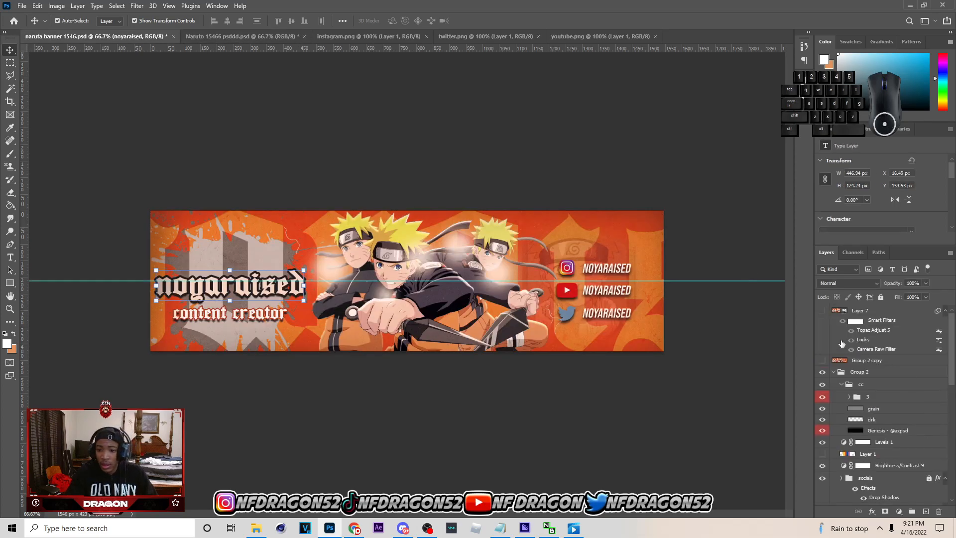
click(860, 312)
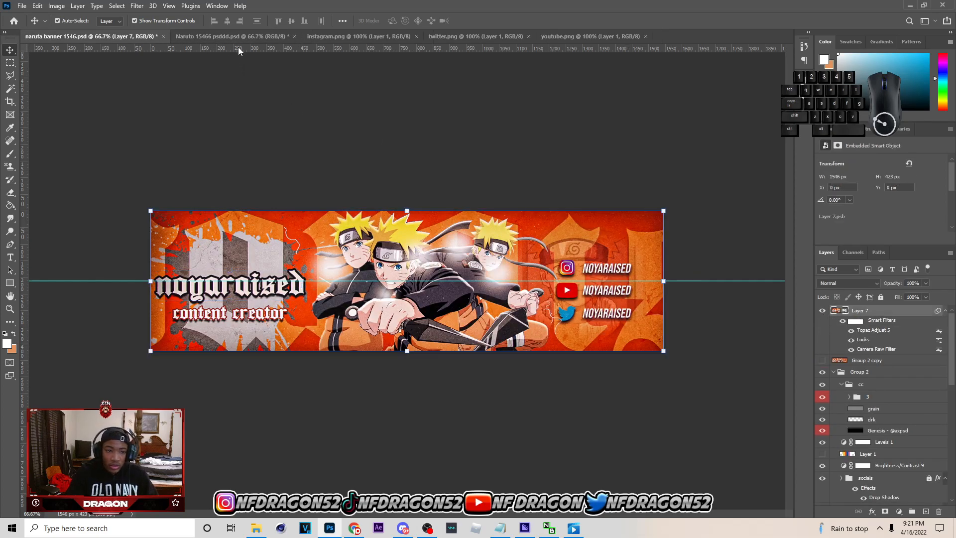
click(223, 37)
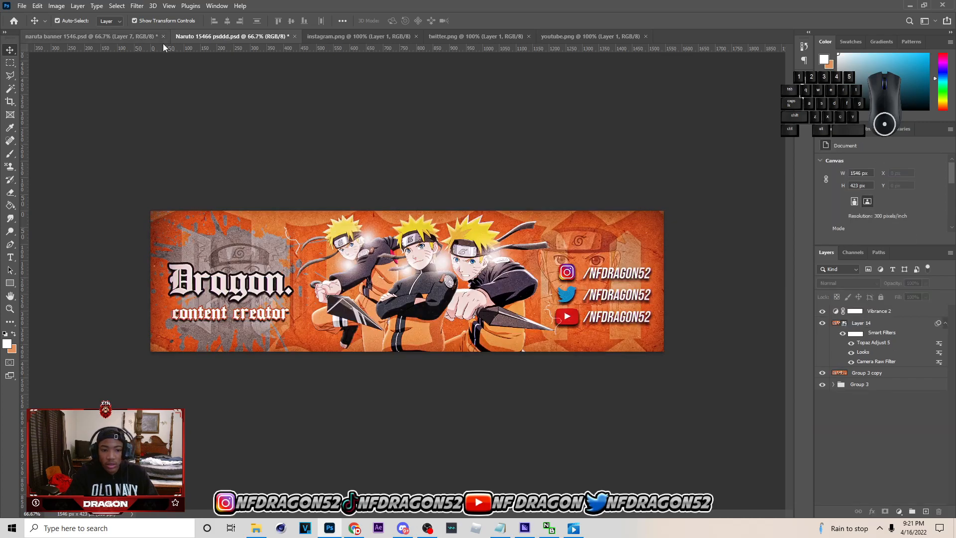
- Try saturation -2 on the Vibrance 2 layer, compare with the naruta banner again, and set the saturation to 0
click(892, 313)
drag(879, 194, 880, 194)
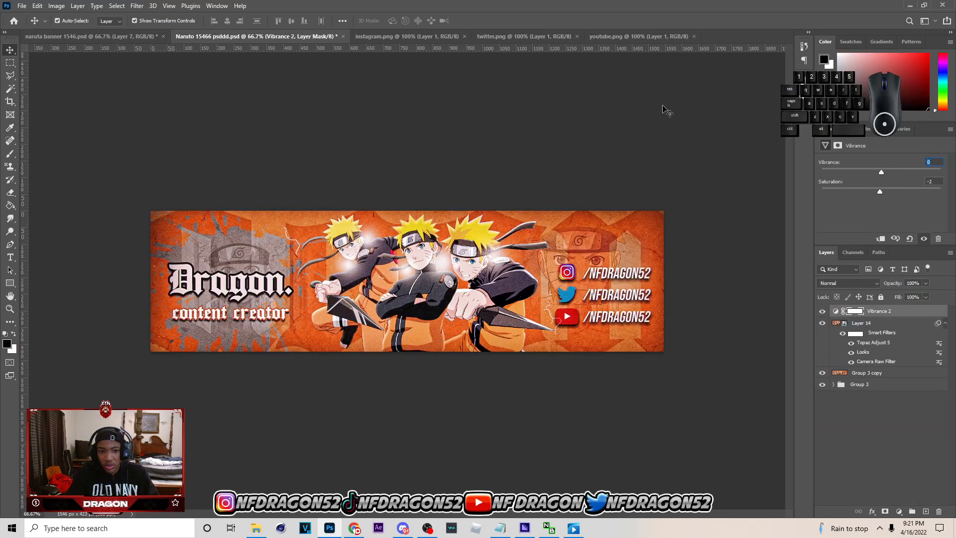
click(104, 38)
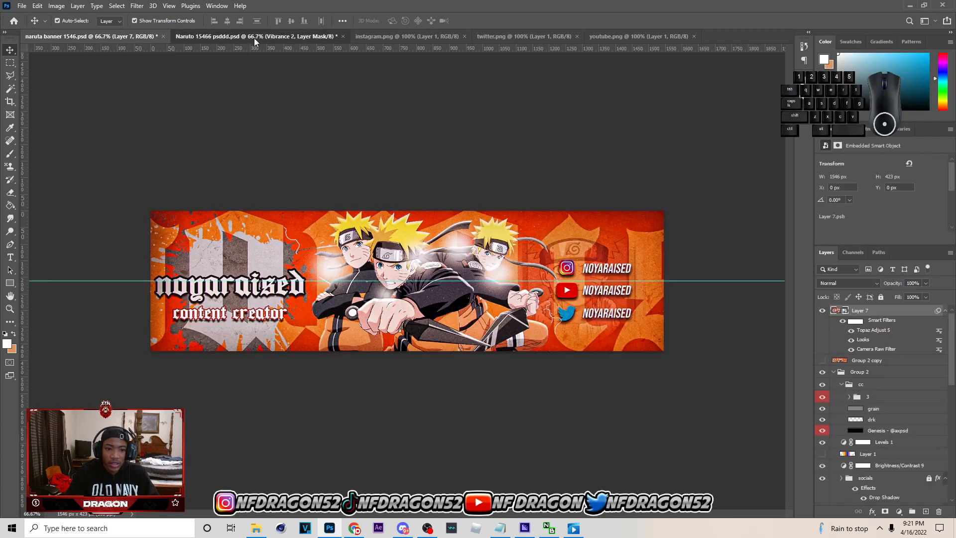
click(249, 36)
drag(880, 195, 880, 192)
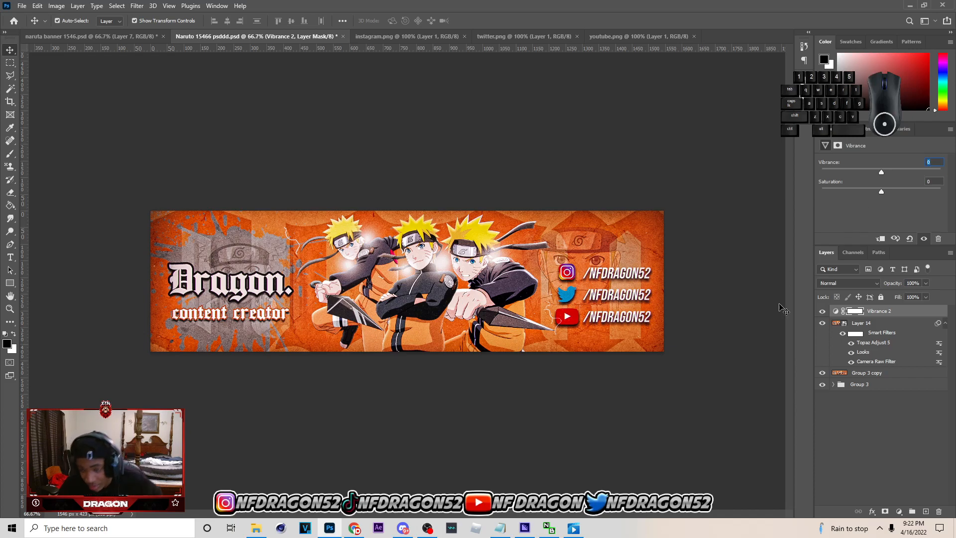
click(712, 224)
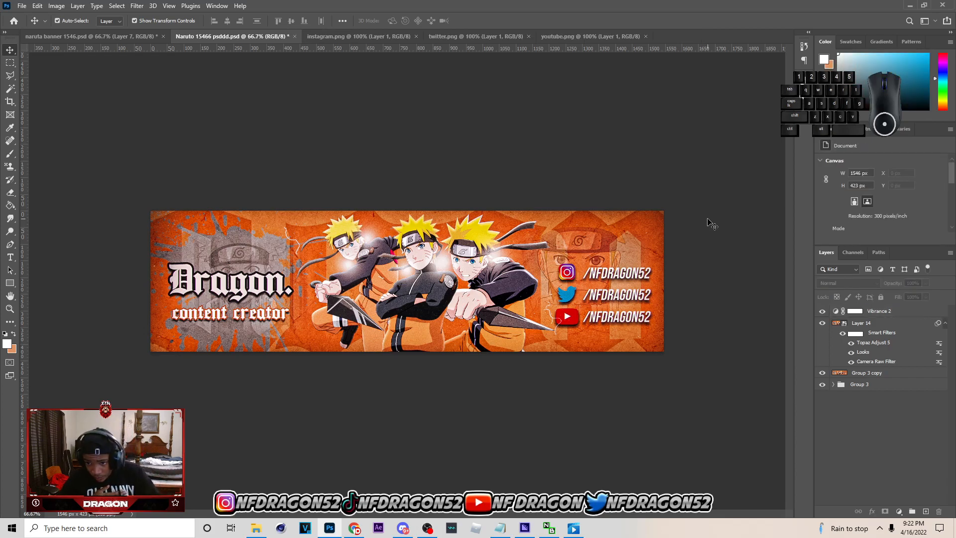
- Duplicate Layer 14 and apply a Gaussian Blur filter to the copy
click(885, 313)
click(885, 326)
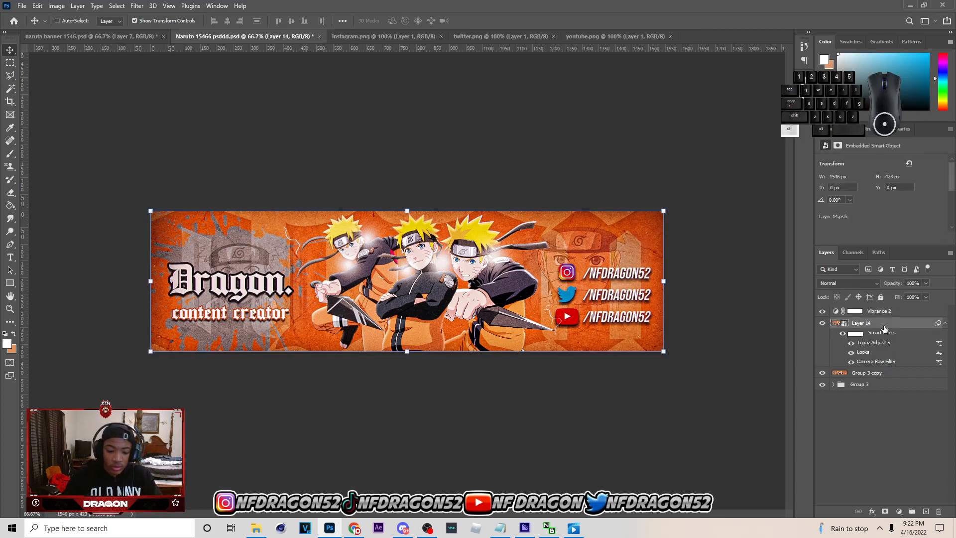
key(ctrl+j)
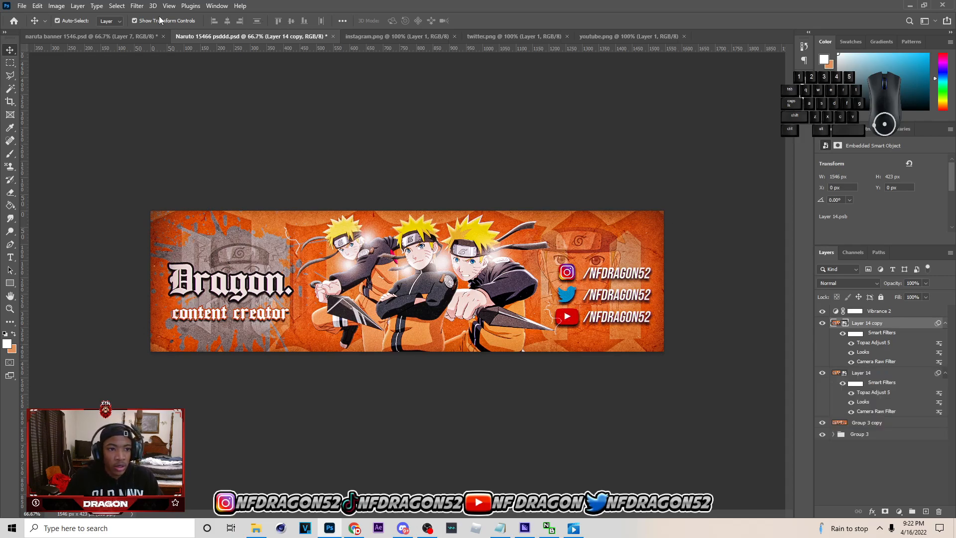
click(137, 5)
mouse_move(235, 133)
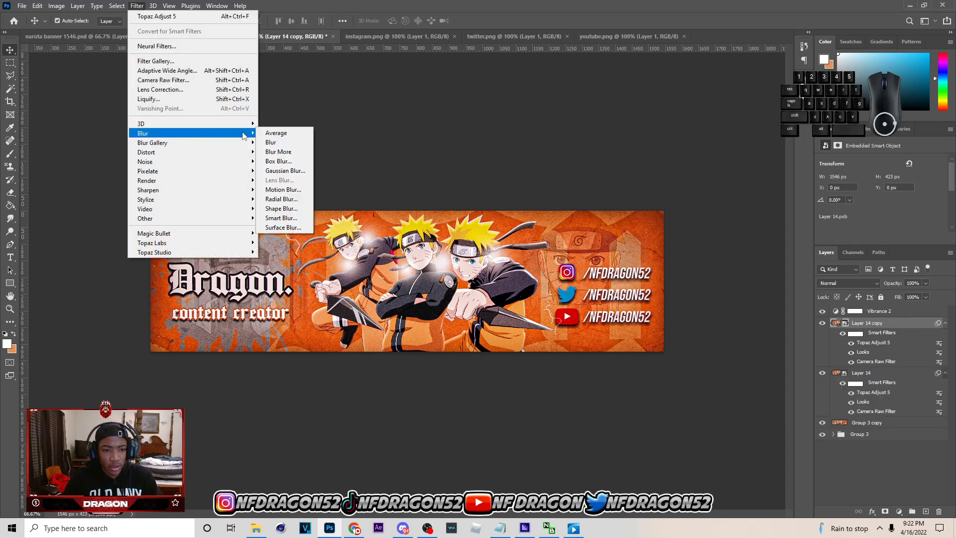
click(285, 170)
click(831, 173)
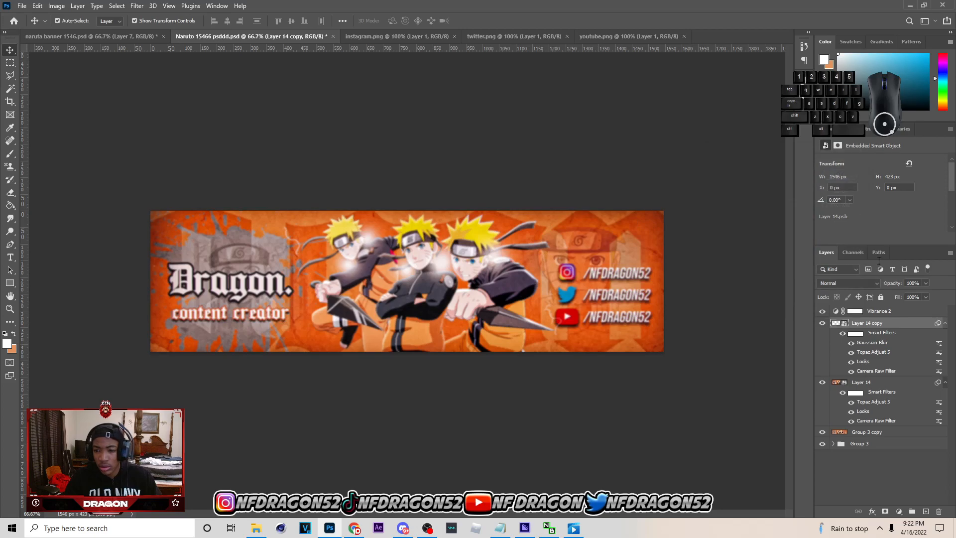
- Set the blurred Layer 14 copy to Lighter Color blending at 8% opacity
click(856, 282)
click(852, 380)
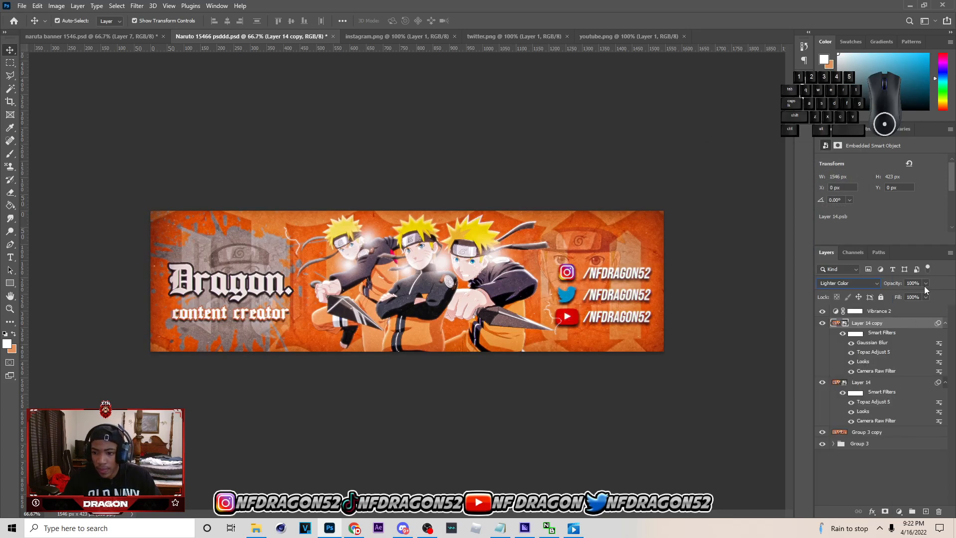
drag(881, 296, 884, 295)
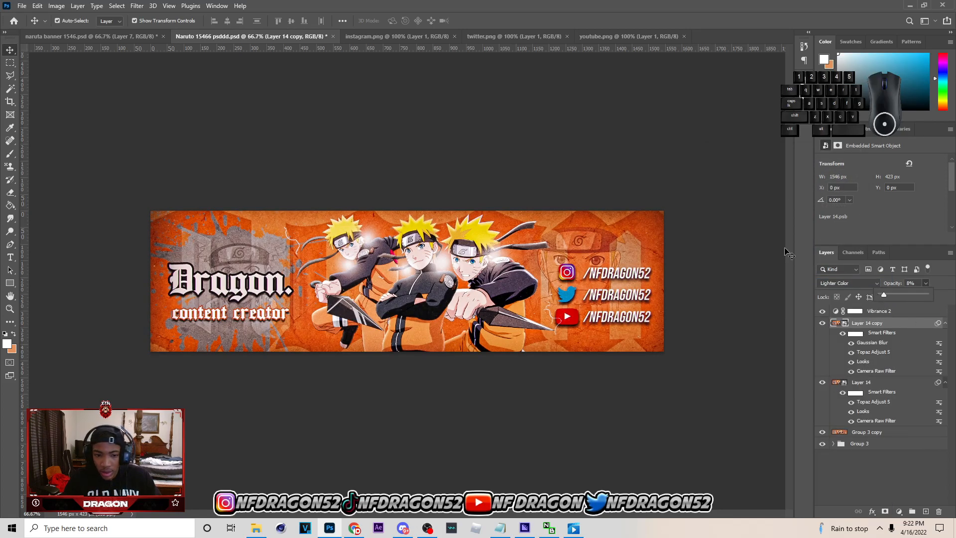
click(513, 155)
- Export the banner as a 1546 x 423 PNG named Naruto 15466 psddd into the Downloads folder
click(22, 6)
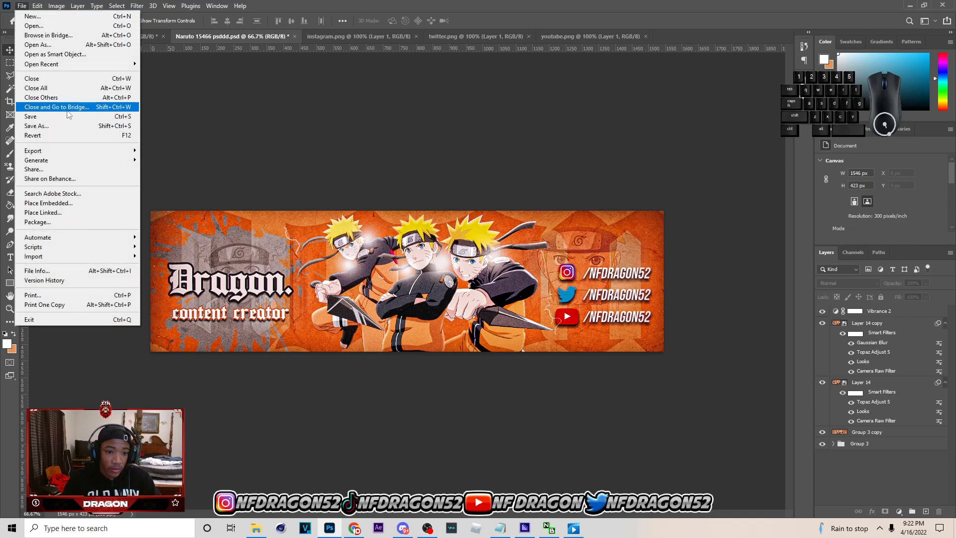
mouse_move(59, 146)
click(184, 164)
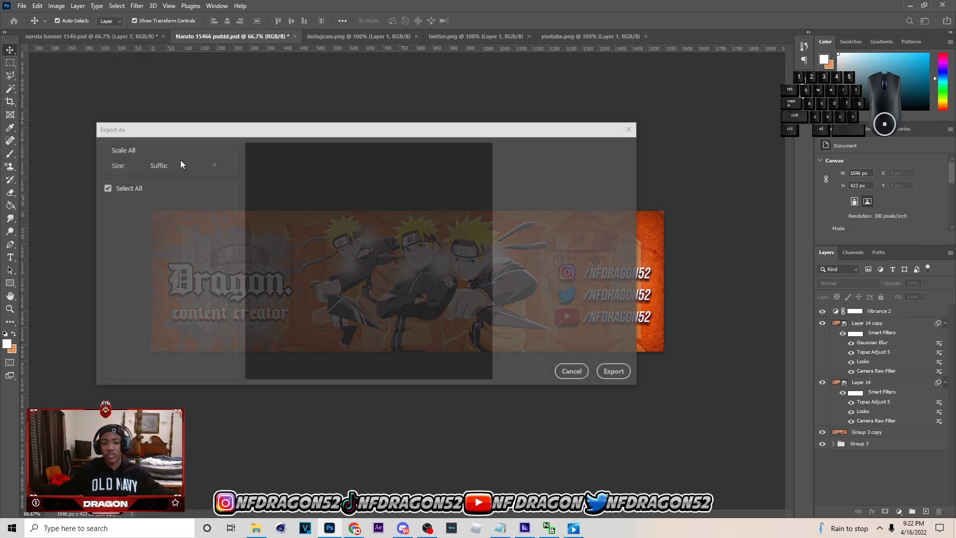
click(616, 373)
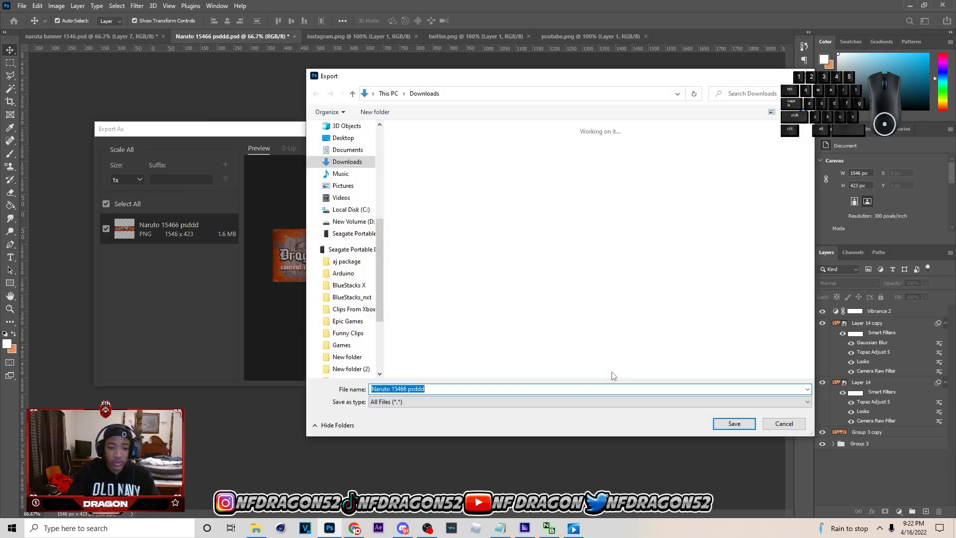
click(733, 423)
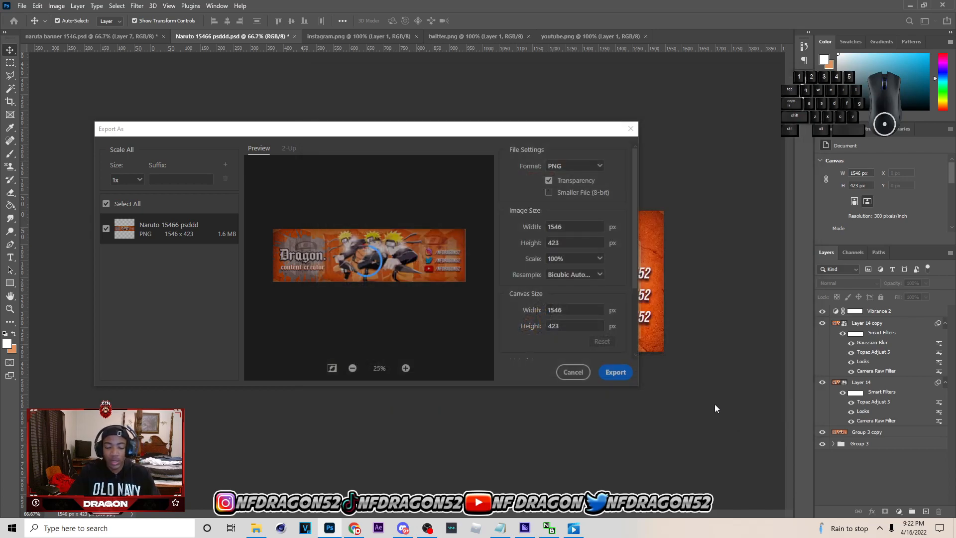
- Open the youtube-channel-art-sizing-template image from the Downloads folder
click(22, 6)
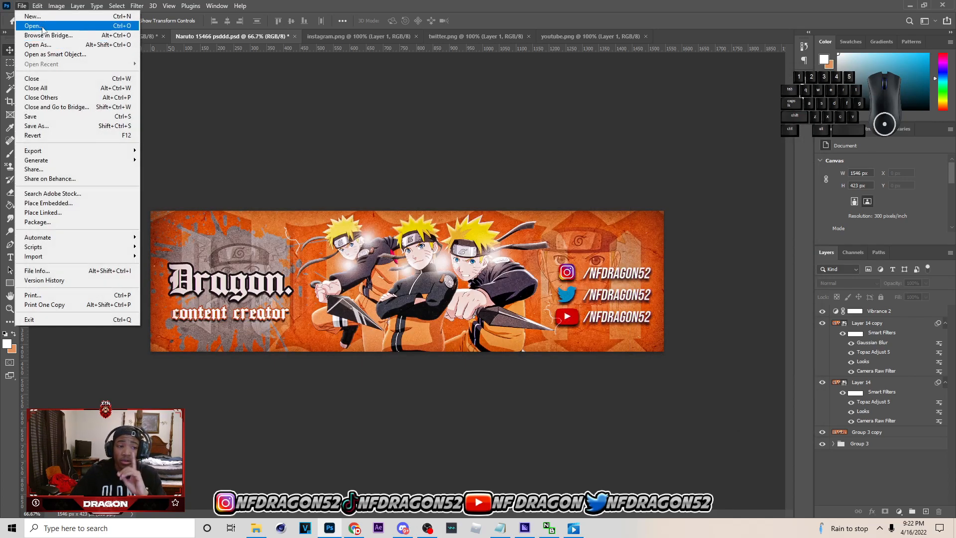
click(31, 17)
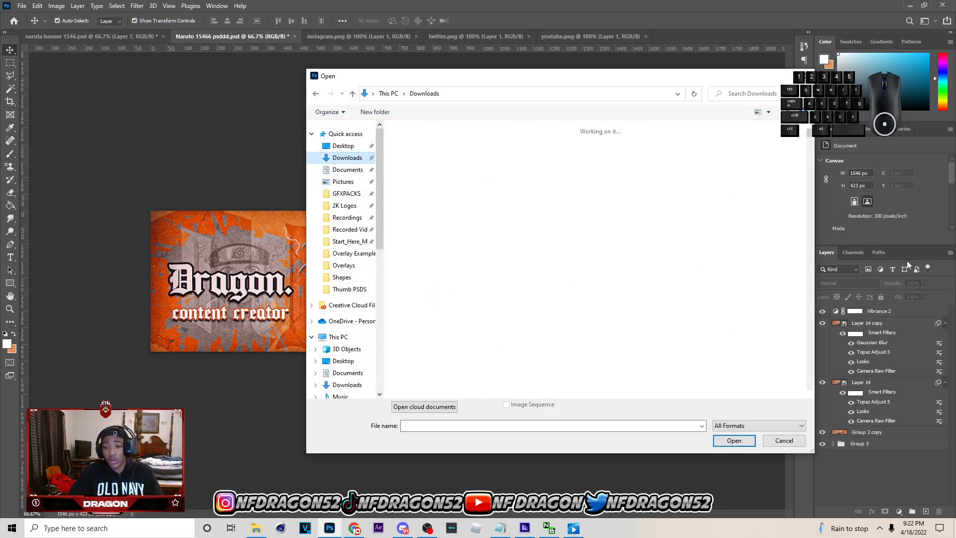
scroll(800, 135, down, 15)
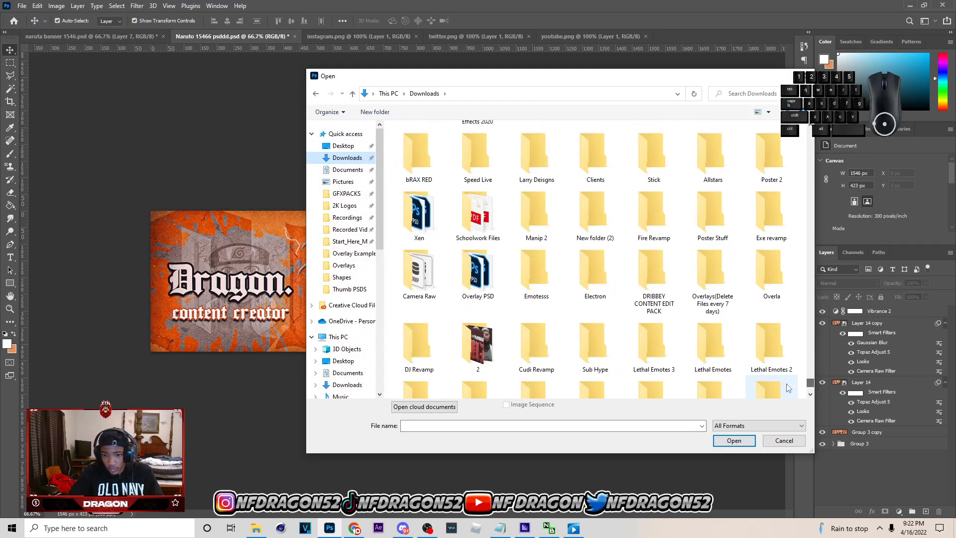
scroll(661, 355, down, 10)
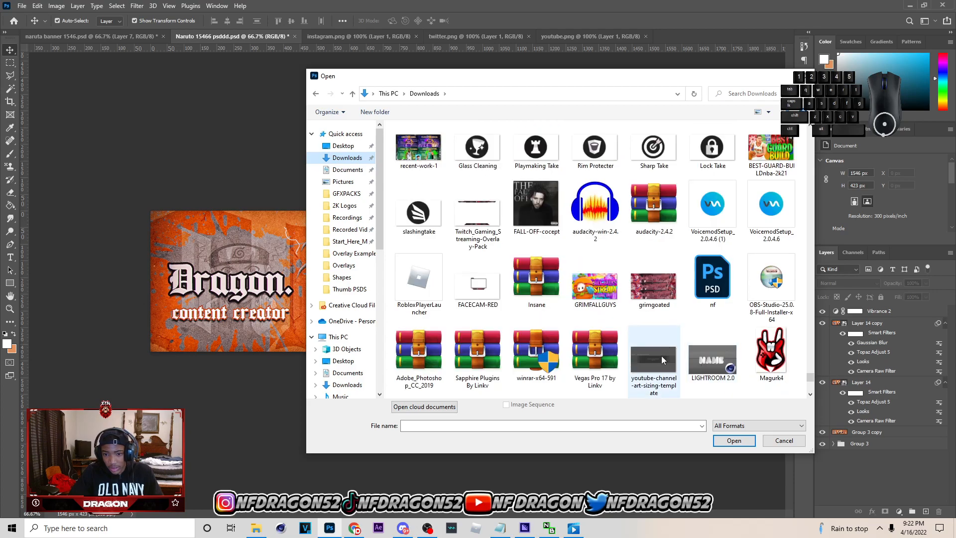
click(658, 357)
click(734, 440)
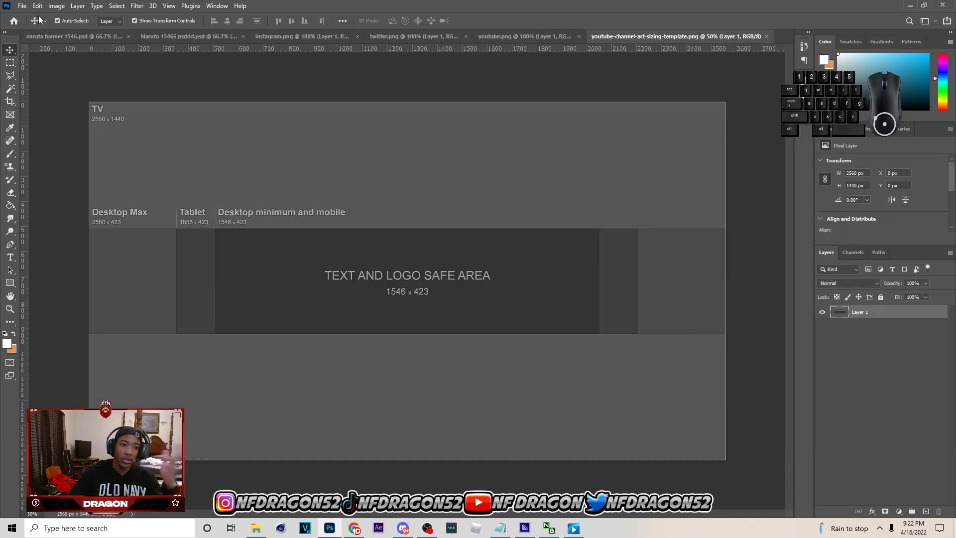
- Open the exported Naruto 15466 psddd.png banner from the Downloads folder
click(22, 6)
click(34, 29)
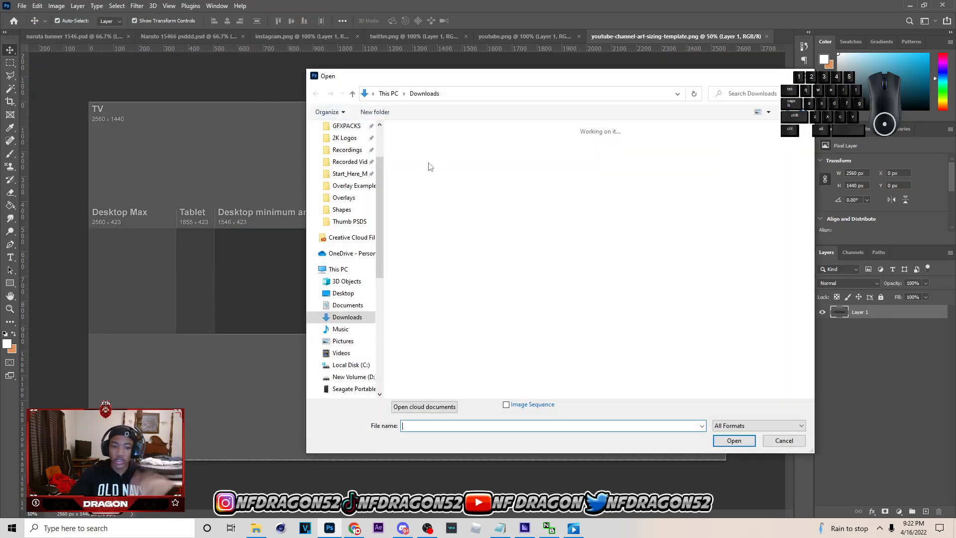
click(441, 185)
click(735, 441)
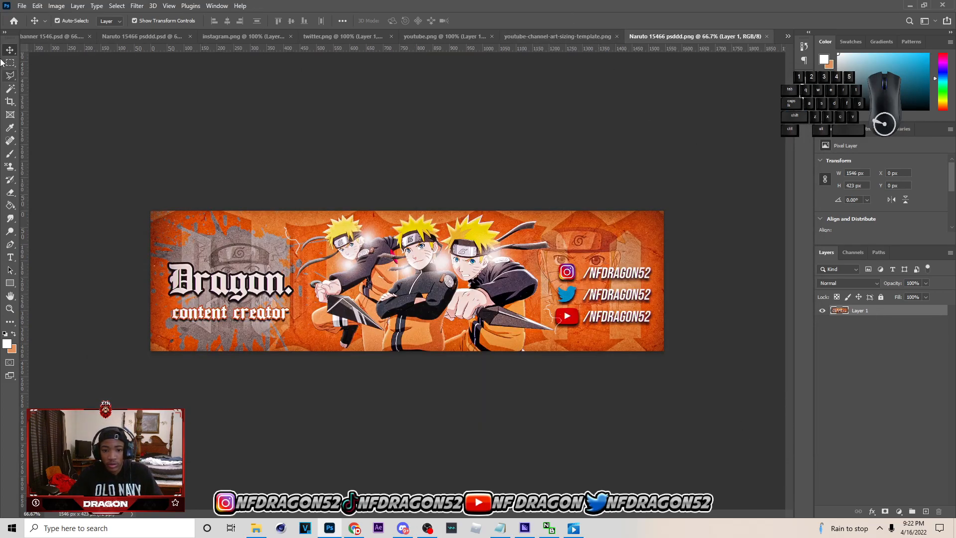
- Place the exported banner into the YouTube channel art template, aligned to the 1546 x 423 text and logo safe area
mouse_move(516, 310)
mouse_down()
mouse_move(436, 310)
mouse_move(520, 310)
mouse_up()
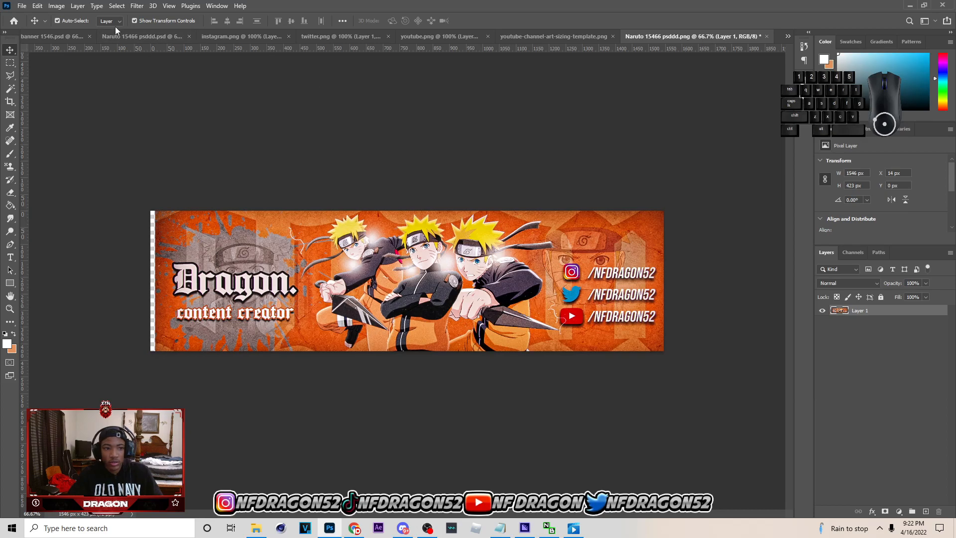
drag(430, 241, 434, 260)
drag(596, 51, 522, 282)
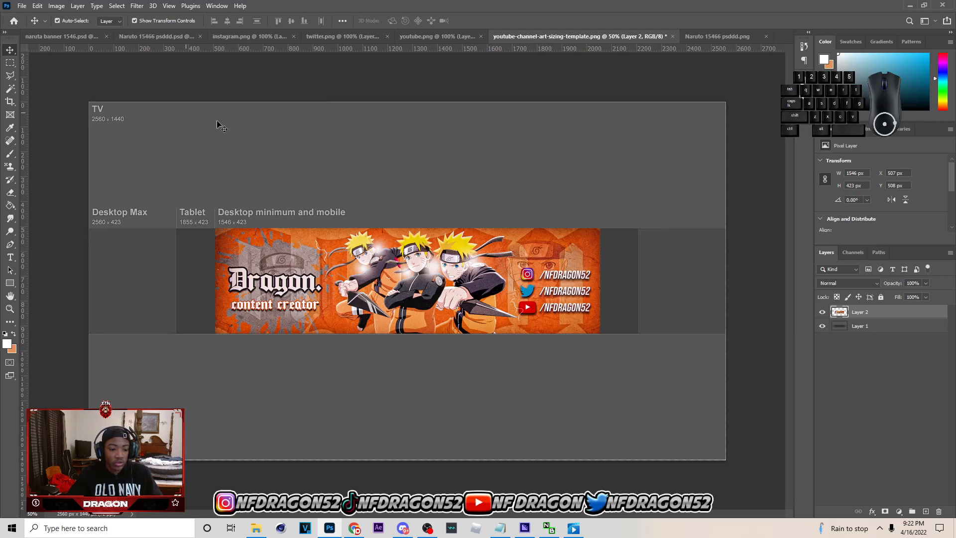
- Duplicate the banner twice, align the copies to the template's left and right edges, and merge both copies into one layer
key(ctrl+j)
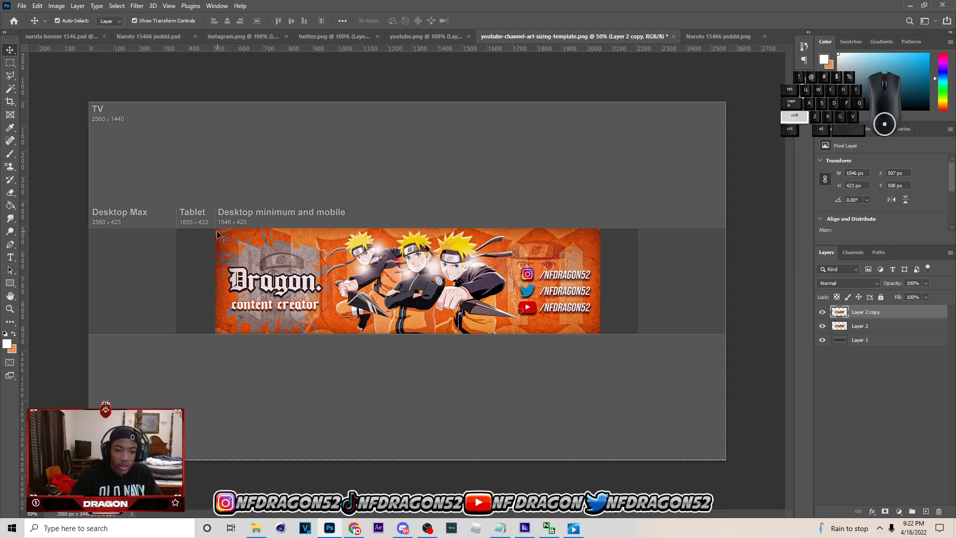
drag(438, 256, 313, 255)
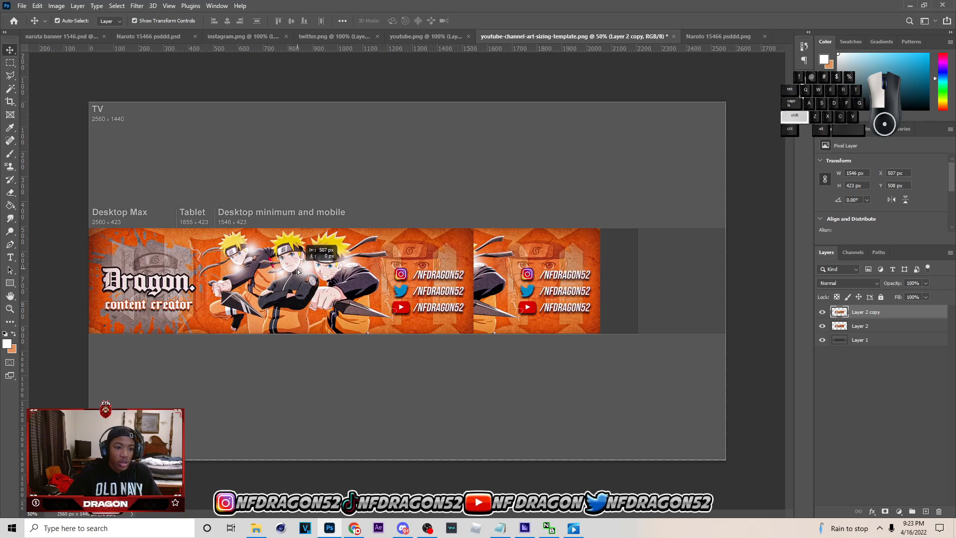
key(ctrl+j)
drag(300, 274, 550, 300)
key(ctrl+e)
- Place the merged side copies beneath the main banner layer and darken them with Hue/Saturation at Lightness -71
drag(867, 312, 868, 337)
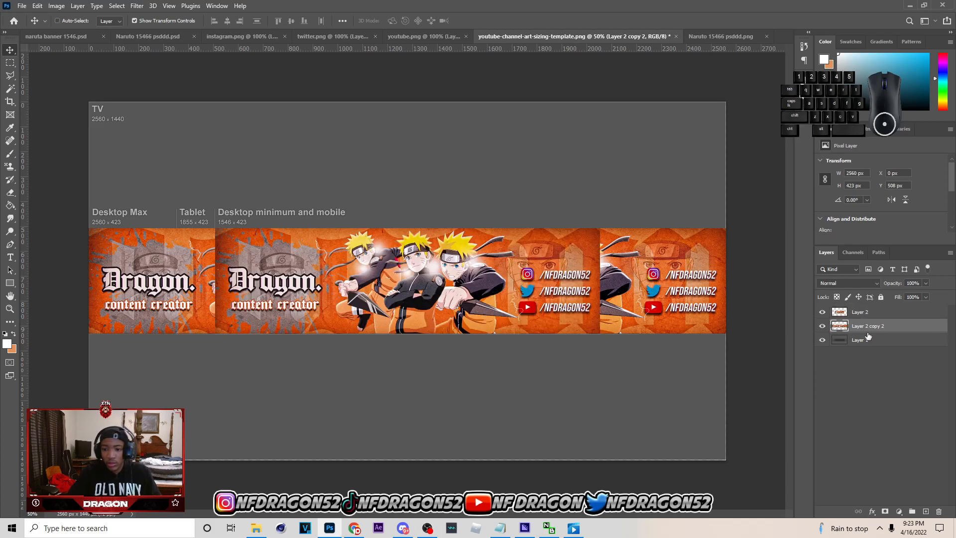
key(ctrl+u)
mouse_move(740, 432)
mouse_down()
mouse_move(713, 429)
mouse_move(727, 430)
mouse_up()
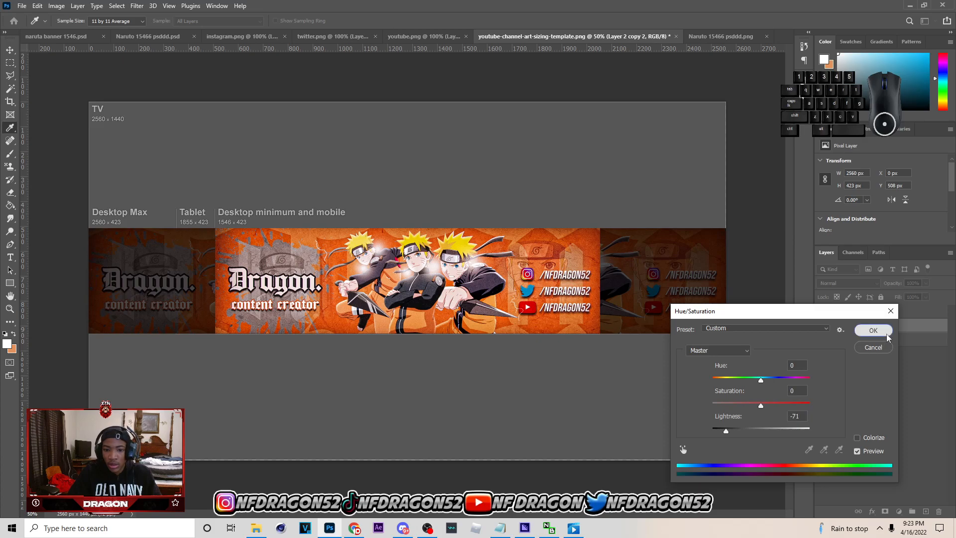
click(874, 331)
- Add a new layer beneath the side copies and fill it with black (000000) to cover the template background
ctrl+click(926, 511)
key(g)
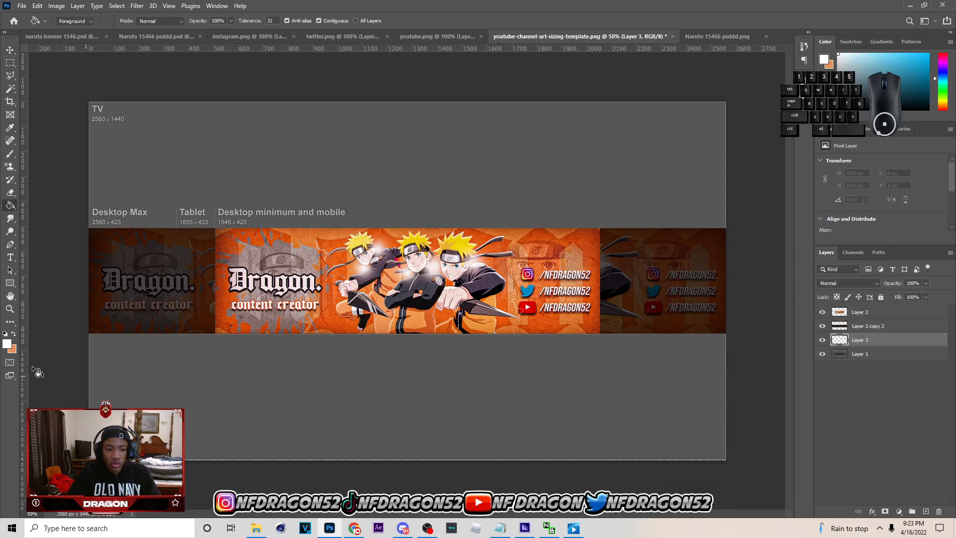
click(7, 344)
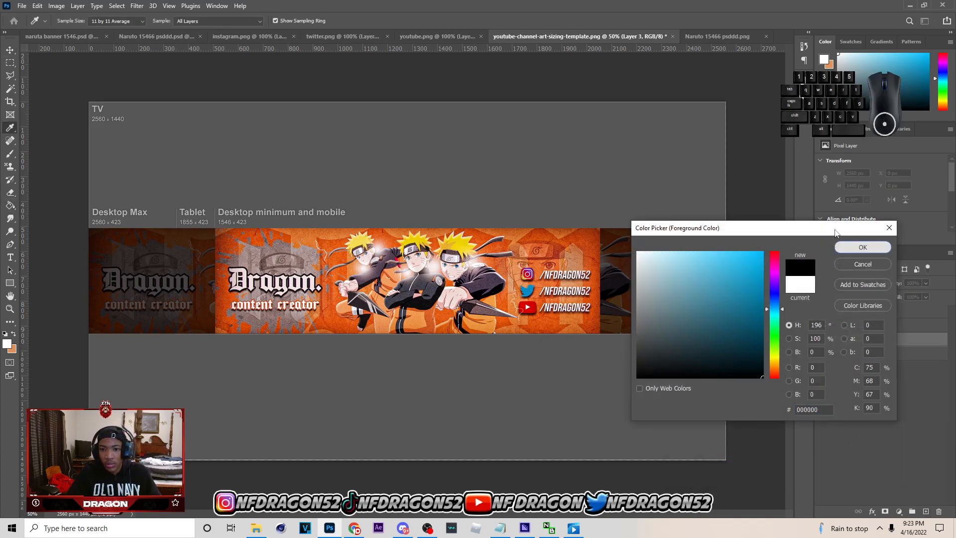
click(863, 246)
click(536, 163)
key(m)
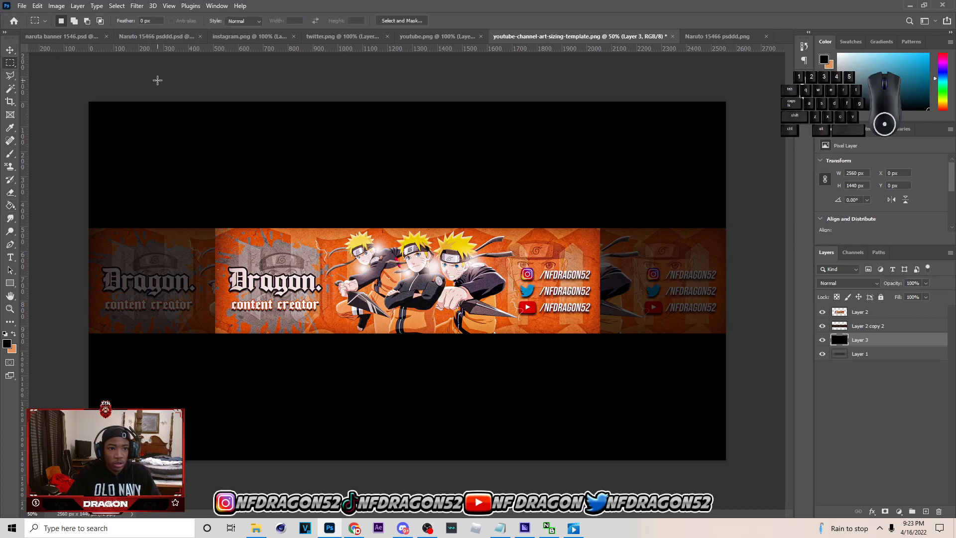
click(9, 50)
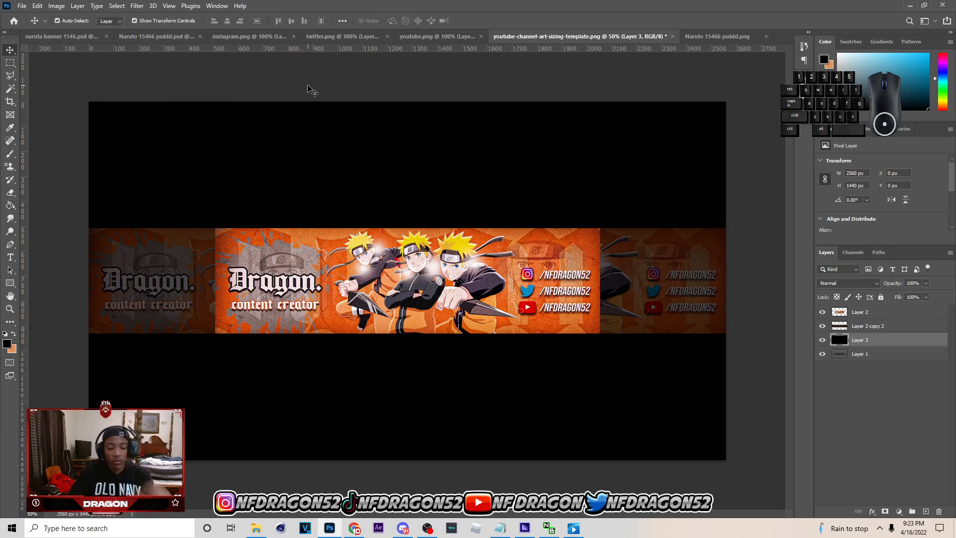
click(384, 272)
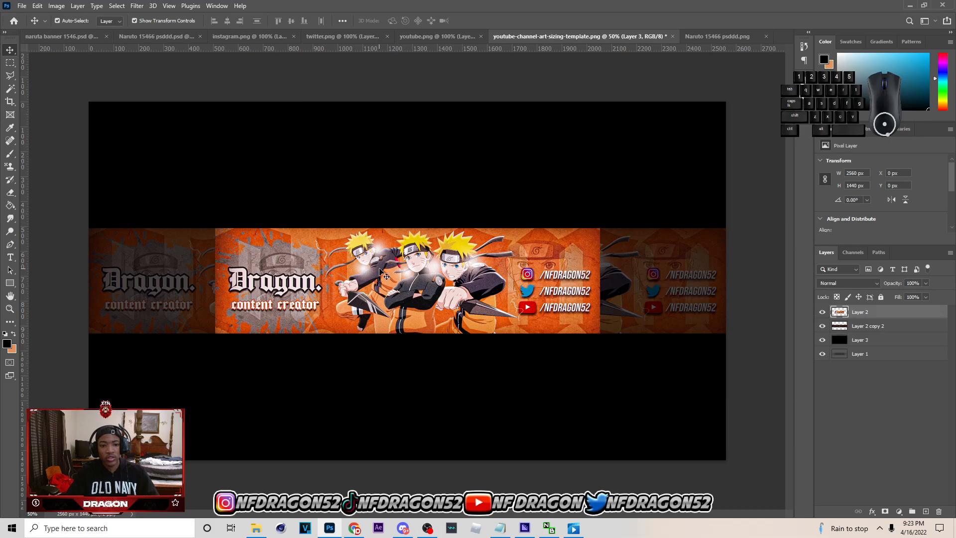
click(107, 21)
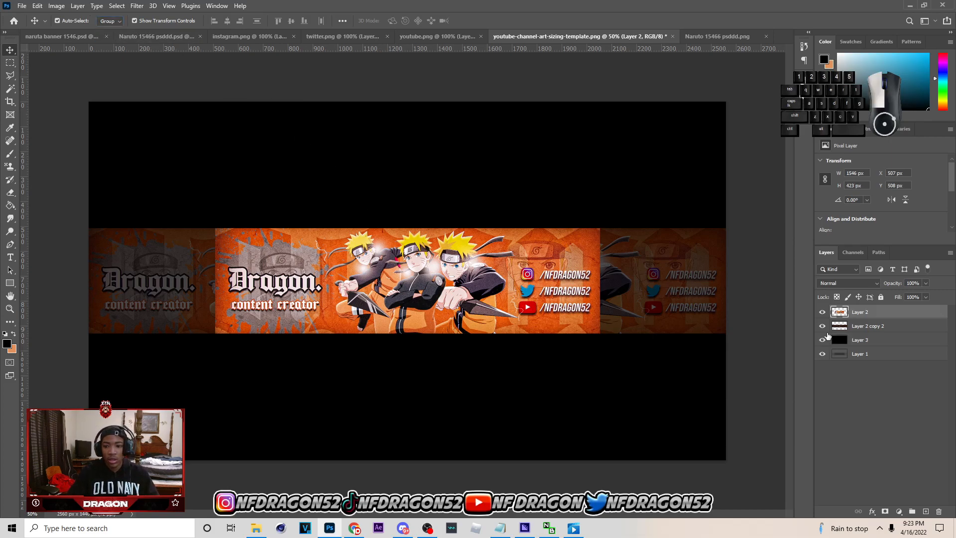
click(891, 327)
click(112, 37)
click(57, 21)
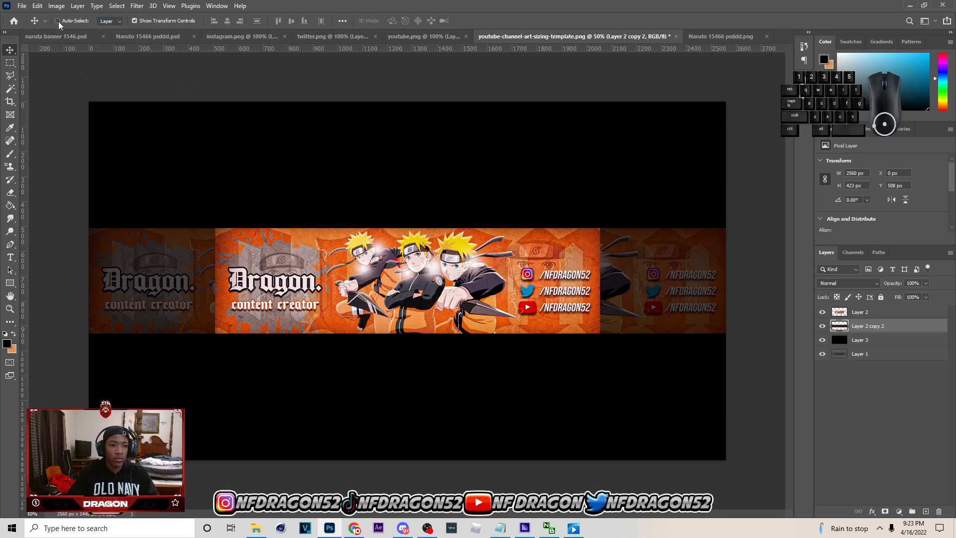
- Export the 2560 x 1440 channel art as a PNG to Downloads, appending BIG to the file name Naruto 15466 psddd
click(22, 6)
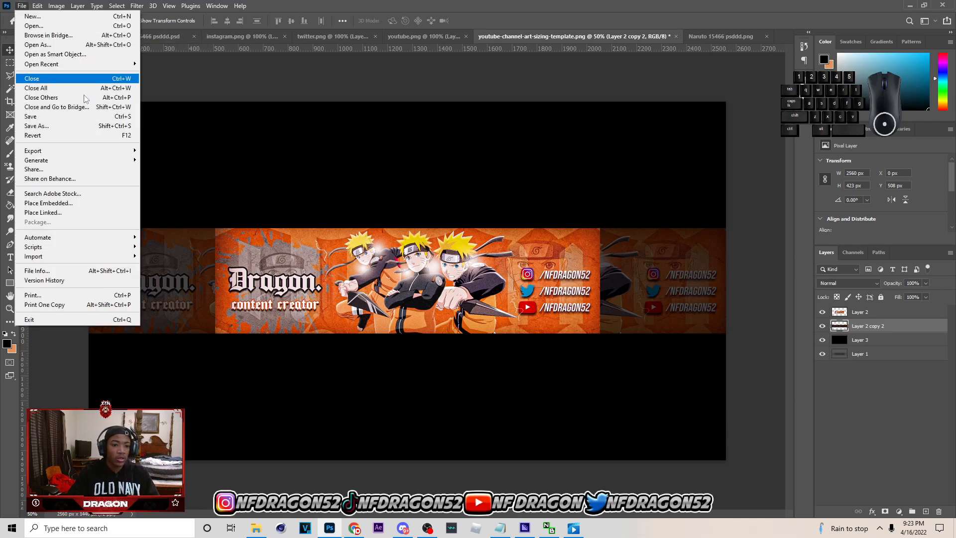
mouse_move(57, 153)
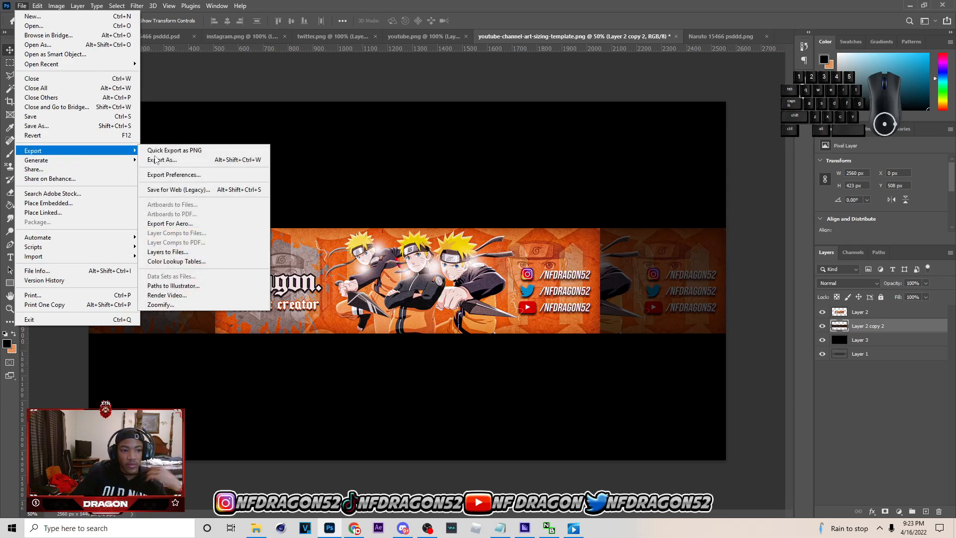
click(194, 160)
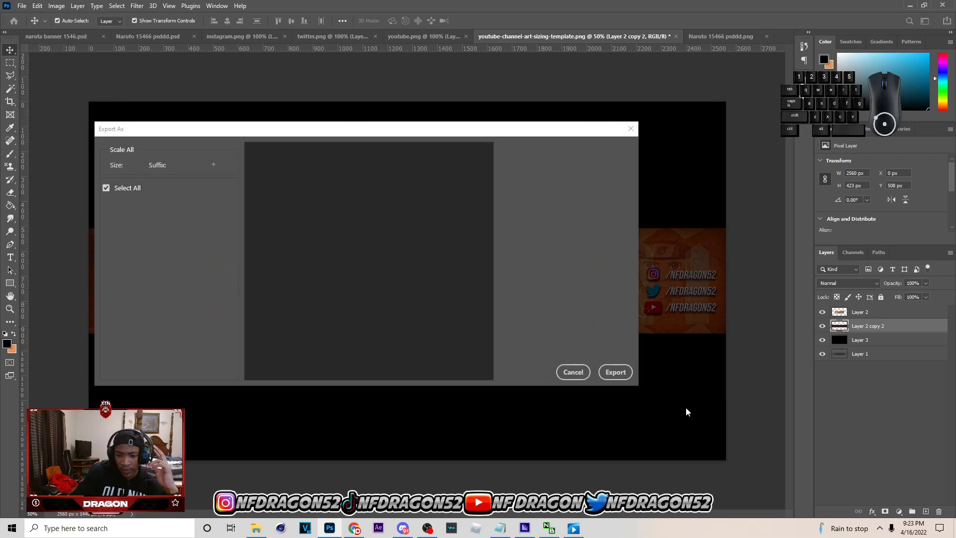
click(616, 372)
click(439, 182)
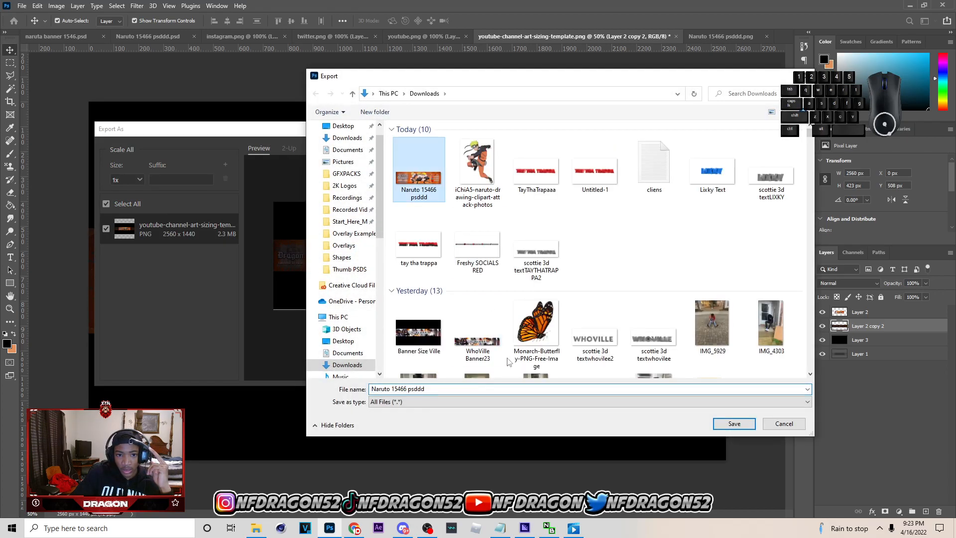
click(433, 392)
text(BIG)
key(Return)
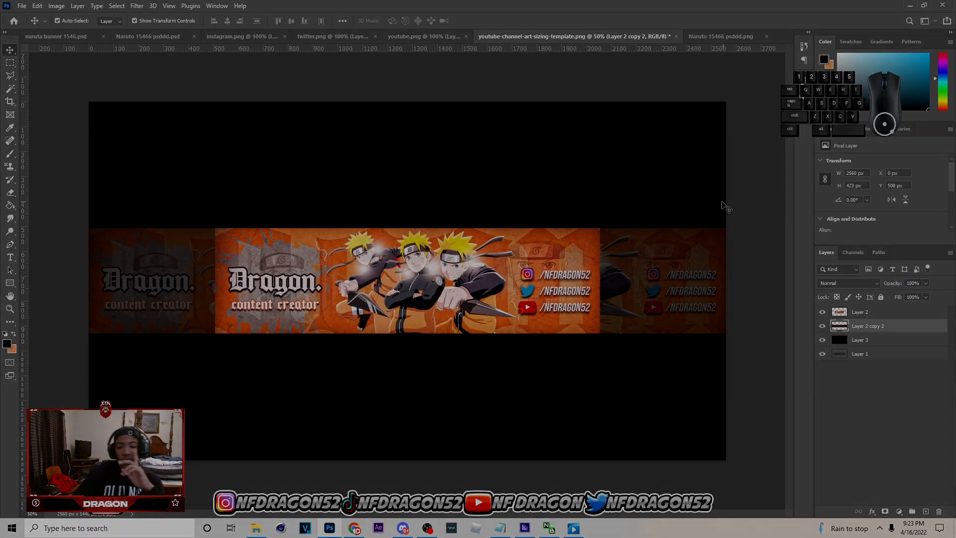